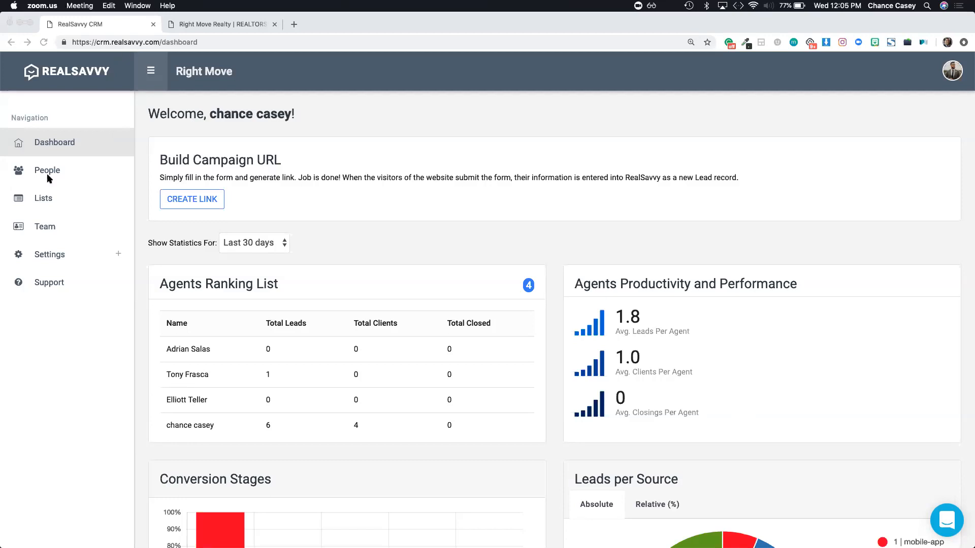
Step: From Settings, go to Get Started onboarding and begin the Upload Leads import step
{"action": "left_click", "coordinate": [50, 256]}
{"action": "left_click", "coordinate": [51, 255]}
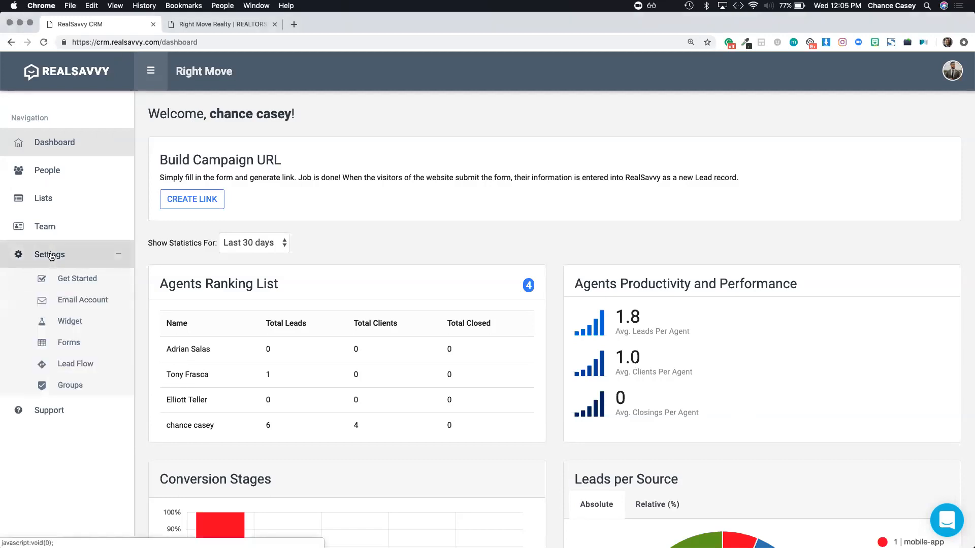
{"action": "left_click", "coordinate": [76, 278]}
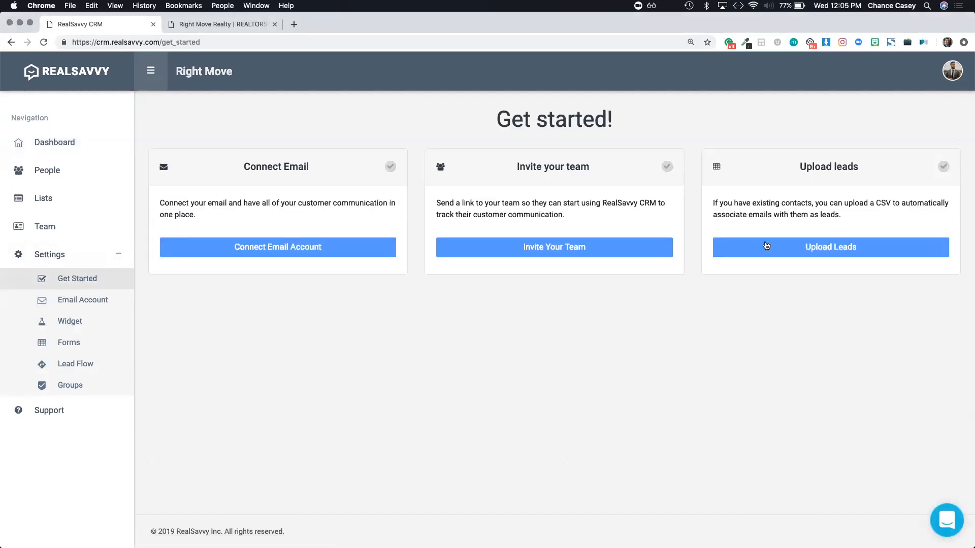
{"action": "left_click", "coordinate": [766, 246]}
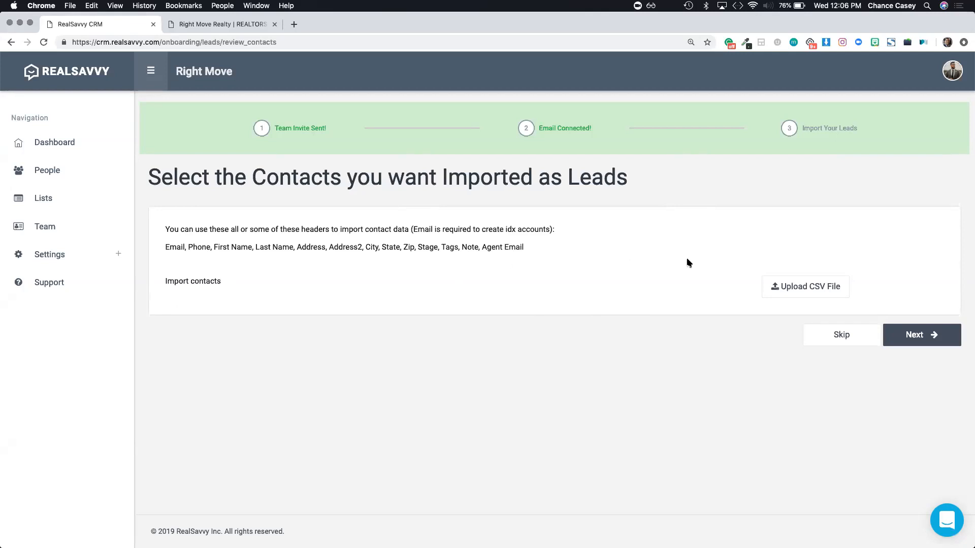
Step: Choose RealSavvy_Import_Template+-+Sheet1 (1).csv from Downloads as the contacts file to import
{"action": "left_click", "coordinate": [784, 290]}
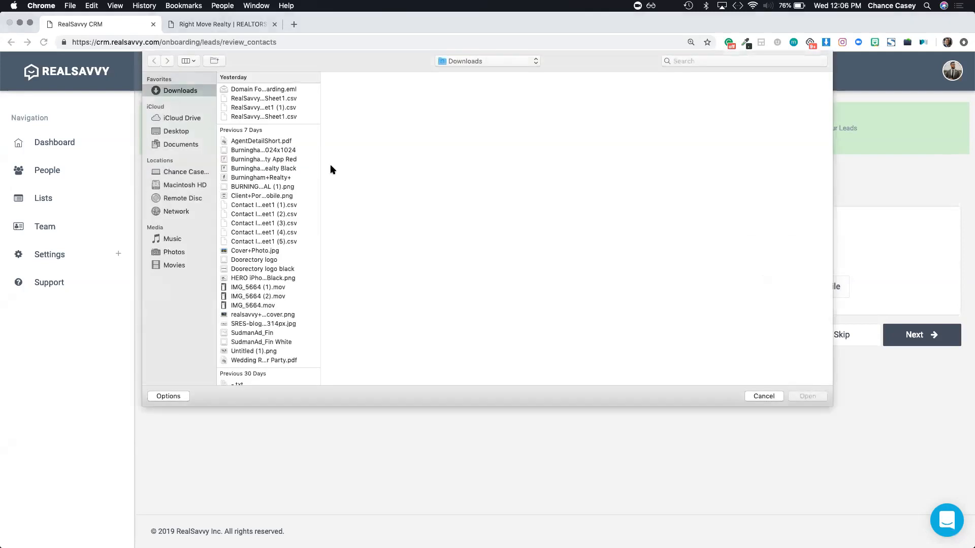
{"action": "left_click", "coordinate": [258, 109]}
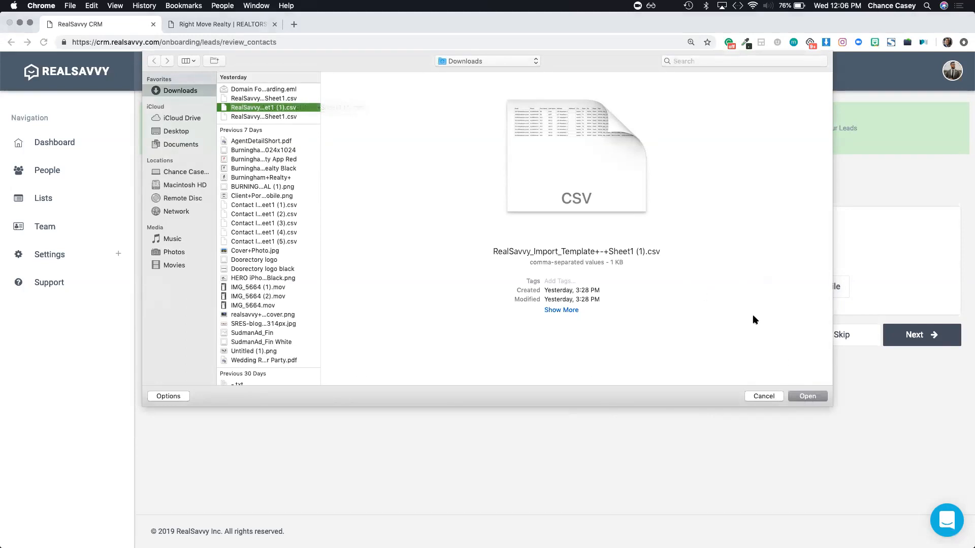
{"action": "left_click", "coordinate": [807, 397]}
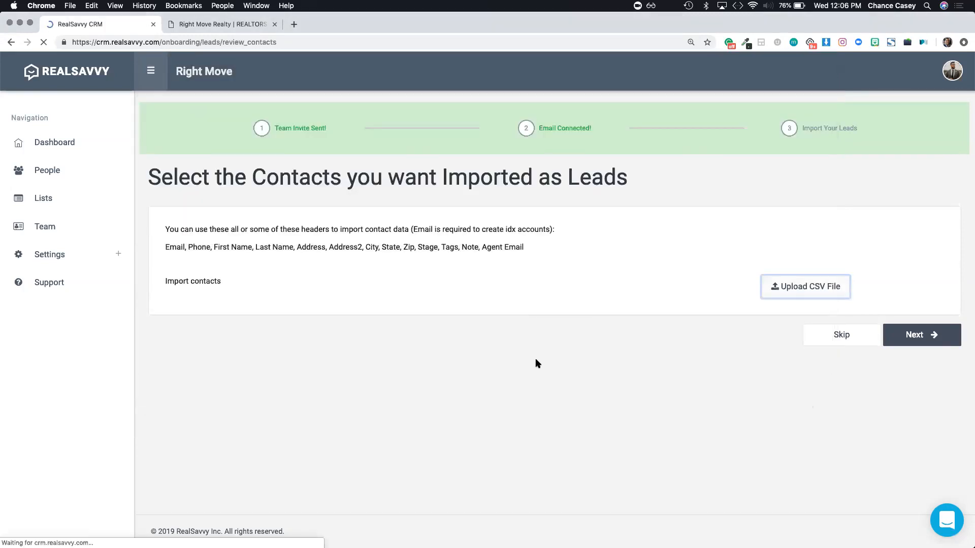
Step: Enable 'Create IDX accounts for leads', select all nine contacts, and import them as leads
{"action": "scroll", "coordinate": [414, 343], "scroll_direction": "down", "scroll_amount": 3}
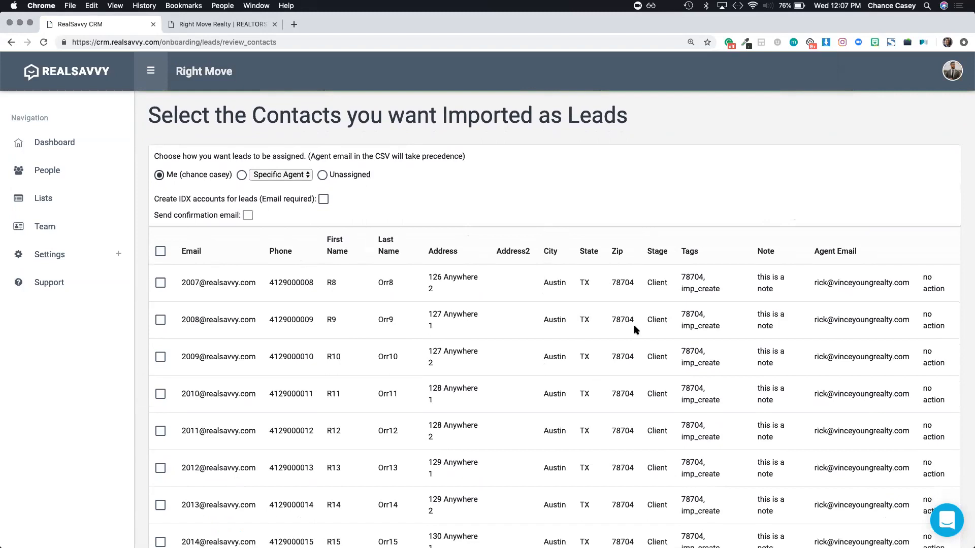
{"action": "left_click", "coordinate": [323, 201]}
{"action": "scroll", "coordinate": [303, 295], "scroll_direction": "down", "scroll_amount": 5}
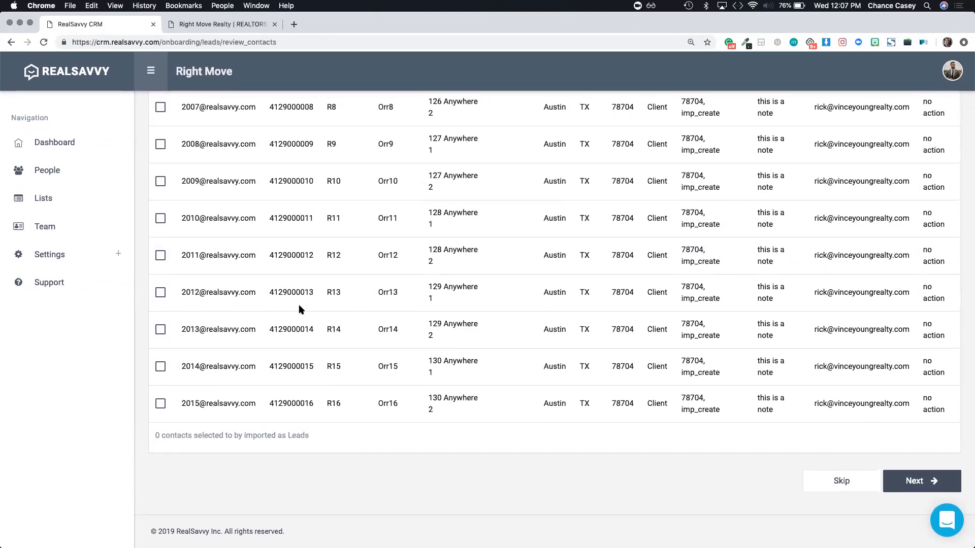
{"action": "scroll", "coordinate": [293, 297], "scroll_direction": "up", "scroll_amount": 10}
{"action": "left_click", "coordinate": [161, 314]}
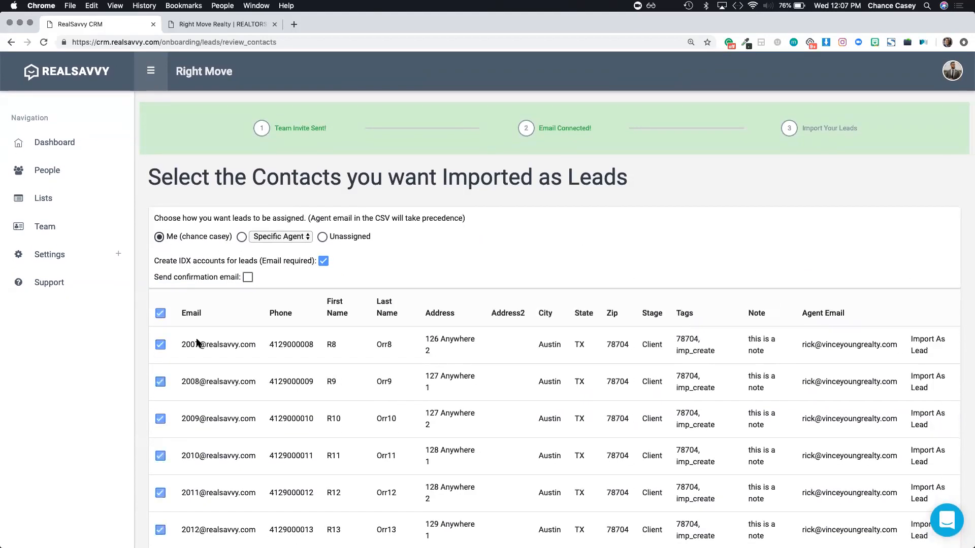
{"action": "scroll", "coordinate": [316, 435], "scroll_direction": "down", "scroll_amount": 2}
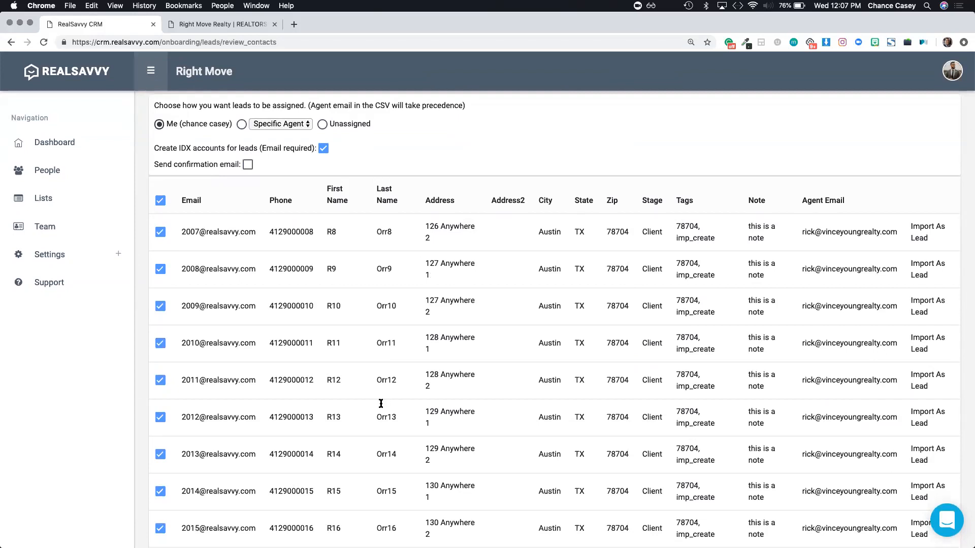
{"action": "scroll", "coordinate": [558, 391], "scroll_direction": "down", "scroll_amount": 3}
{"action": "left_click", "coordinate": [909, 482]}
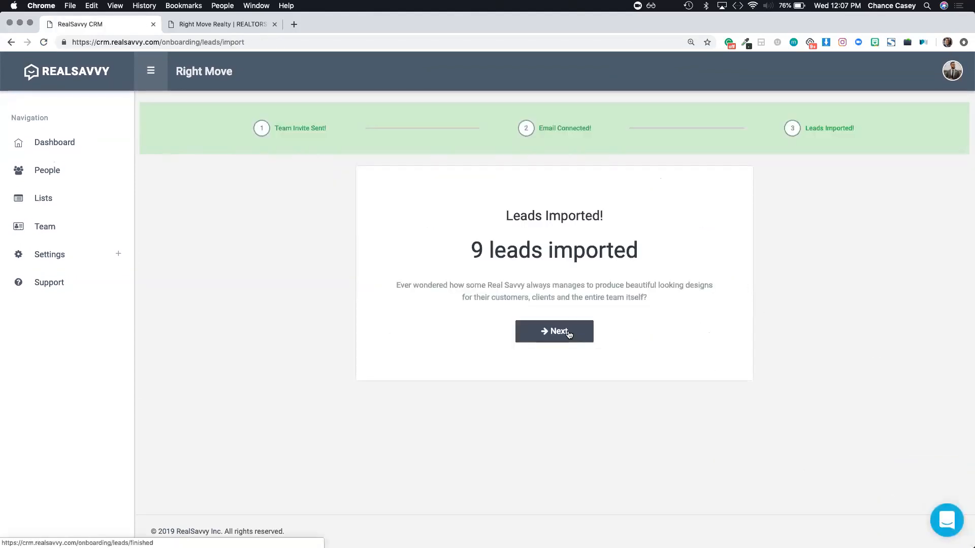
Step: Finish the import confirmation and bring up the People list with the new clients
{"action": "left_click", "coordinate": [568, 334]}
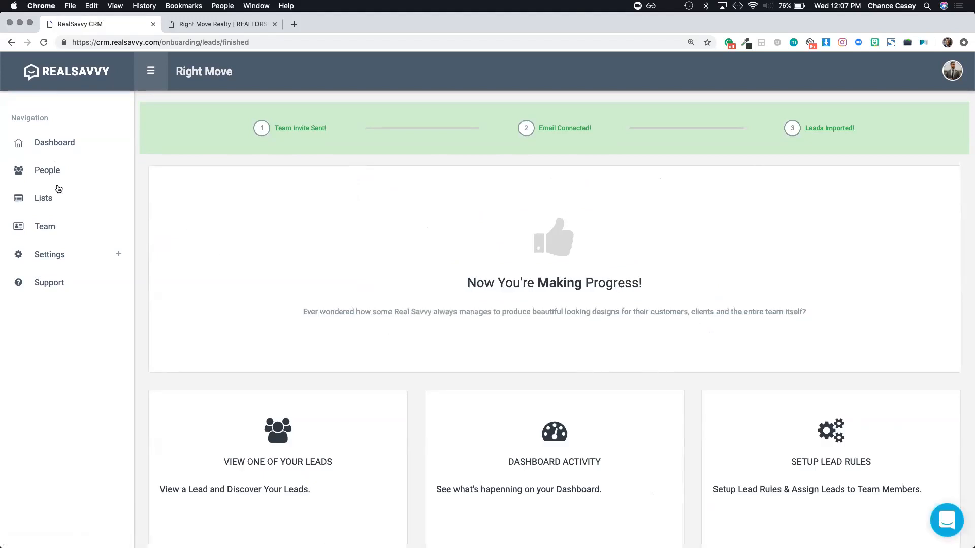
{"action": "left_click", "coordinate": [45, 172]}
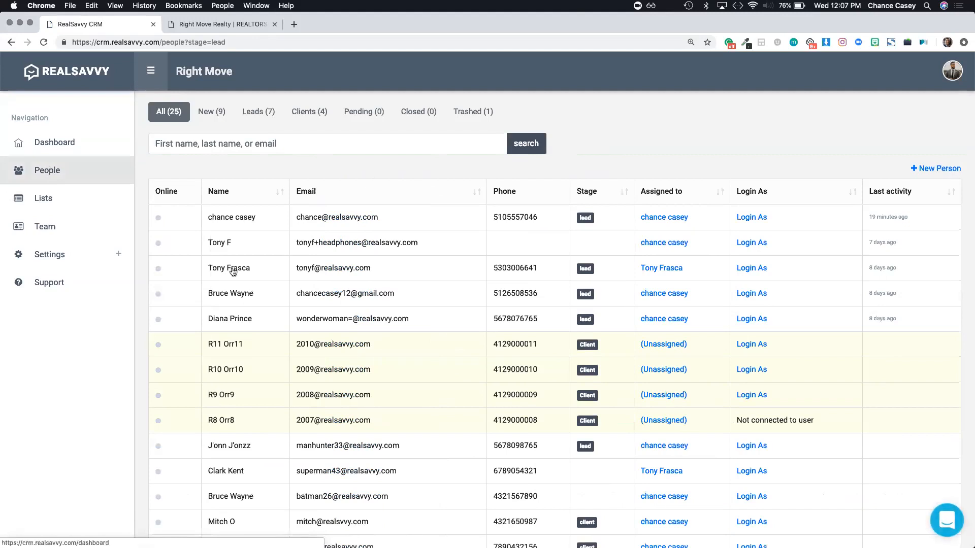
{"action": "scroll", "coordinate": [233, 271], "scroll_direction": "down", "scroll_amount": 10}
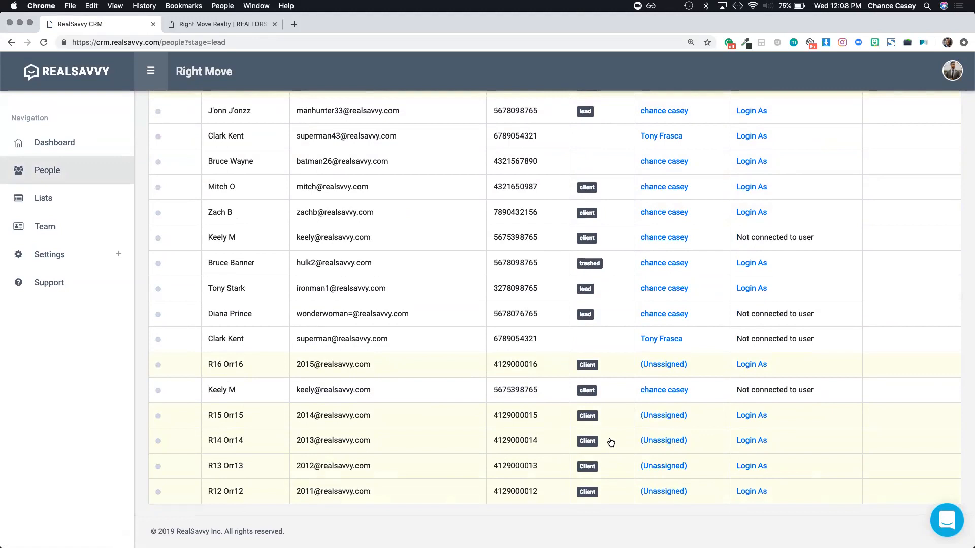
Step: View the user's Profile from the avatar menu and look over the page
{"action": "left_click", "coordinate": [950, 83]}
{"action": "left_click", "coordinate": [894, 141]}
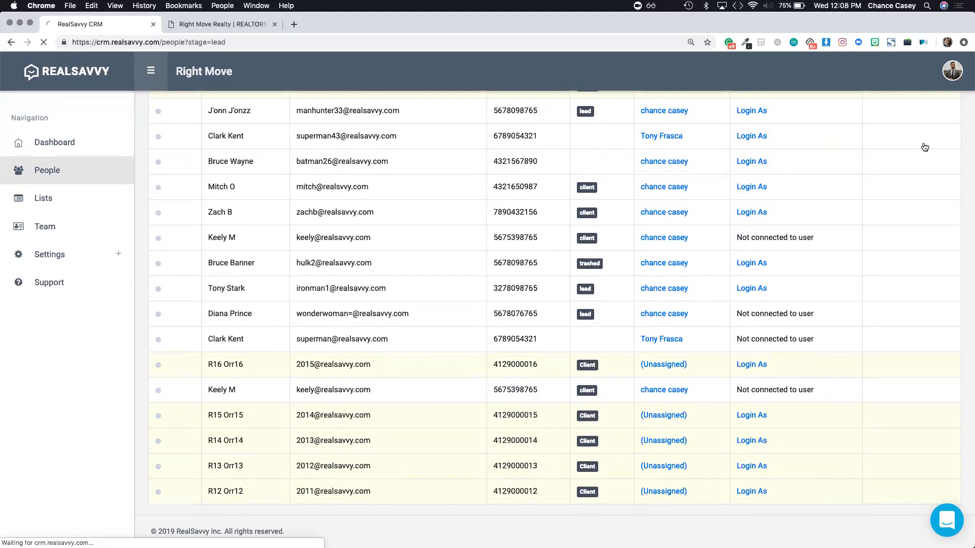
{"action": "scroll", "coordinate": [253, 401], "scroll_direction": "left", "scroll_amount": 5}
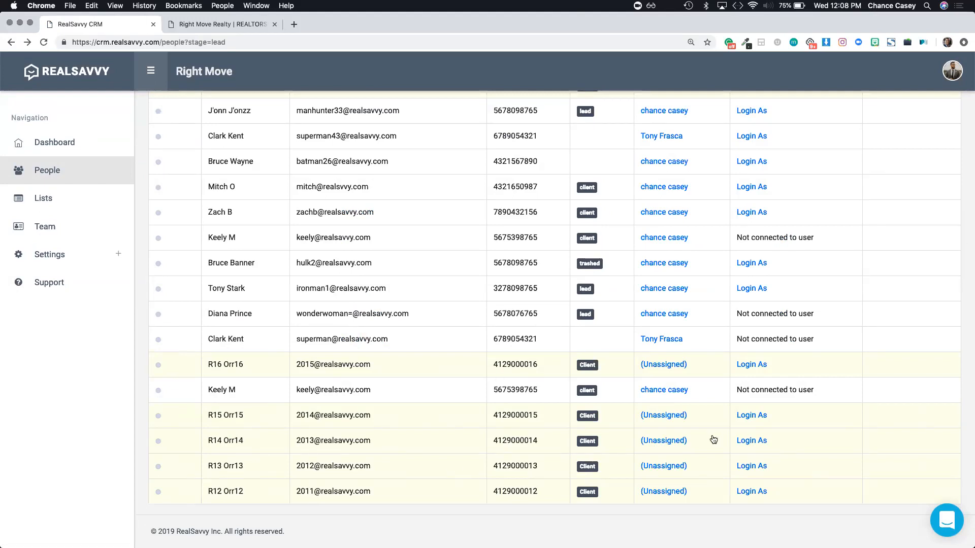
{"action": "scroll", "coordinate": [750, 421], "scroll_direction": "up", "scroll_amount": 1}
{"action": "scroll", "coordinate": [750, 419], "scroll_direction": "down", "scroll_amount": 1}
{"action": "scroll", "coordinate": [750, 414], "scroll_direction": "up", "scroll_amount": 10}
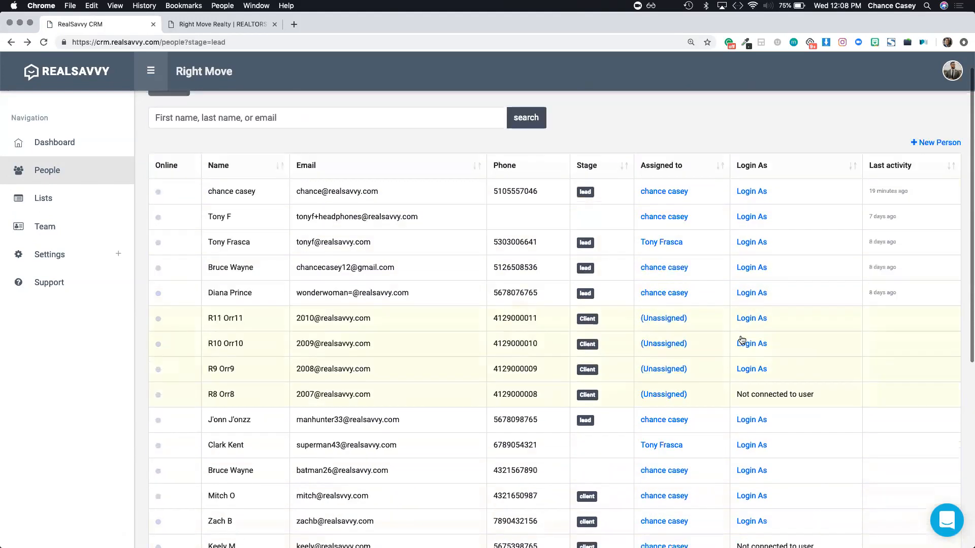
{"action": "scroll", "coordinate": [773, 352], "scroll_direction": "down", "scroll_amount": 1}
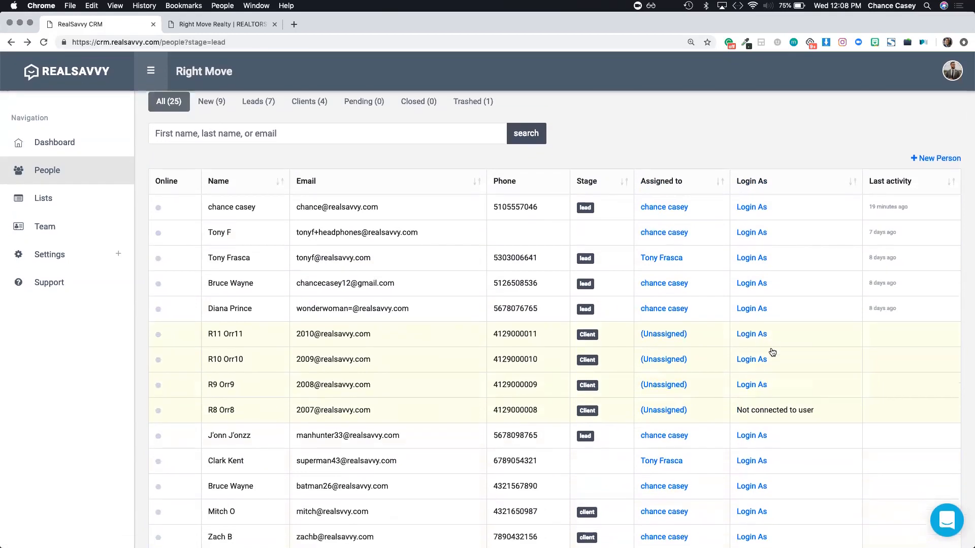
{"action": "scroll", "coordinate": [773, 352], "scroll_direction": "down", "scroll_amount": 3}
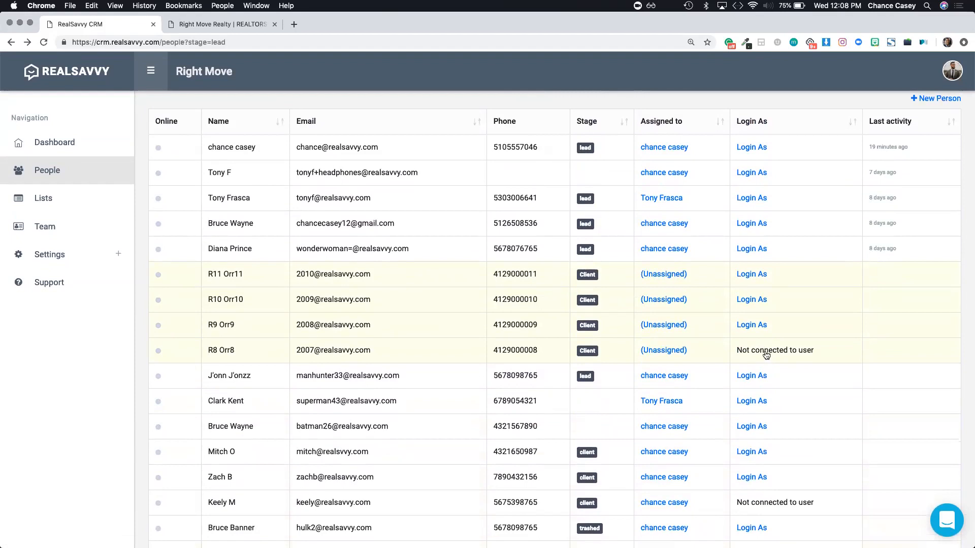
{"action": "left_click", "coordinate": [762, 351]}
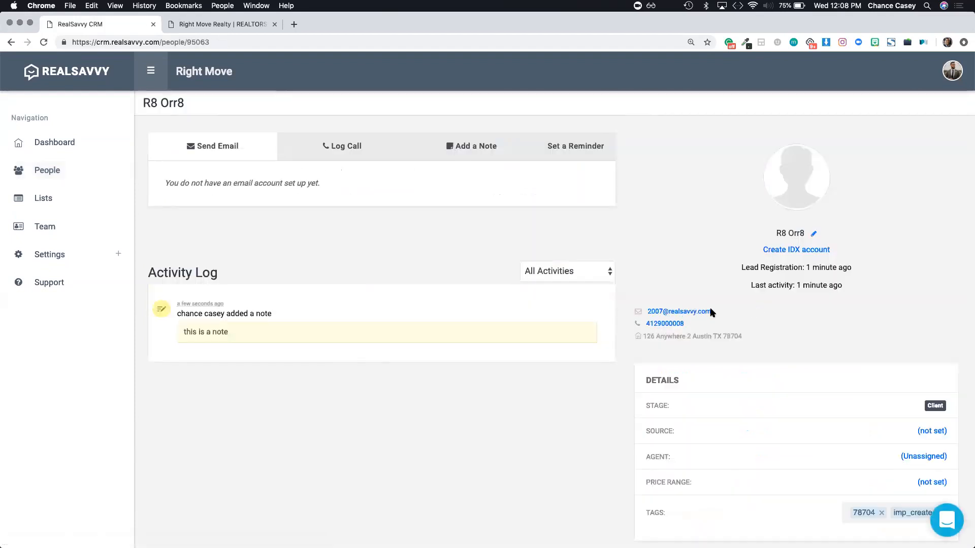
{"action": "scroll", "coordinate": [203, 298], "scroll_direction": "down", "scroll_amount": 3}
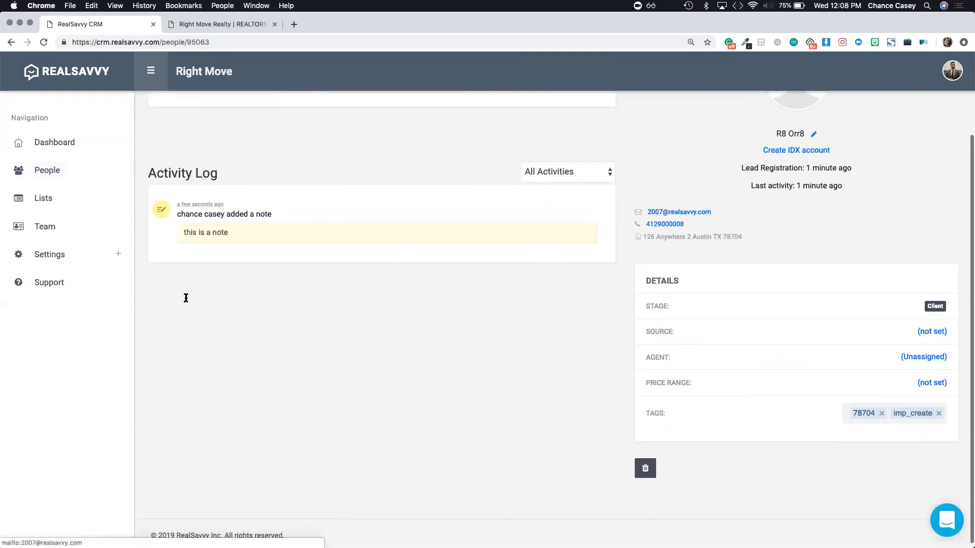
{"action": "scroll", "coordinate": [186, 299], "scroll_direction": "up", "scroll_amount": 2}
{"action": "scroll", "coordinate": [186, 298], "scroll_direction": "down", "scroll_amount": 1}
{"action": "double_click", "coordinate": [186, 298]}
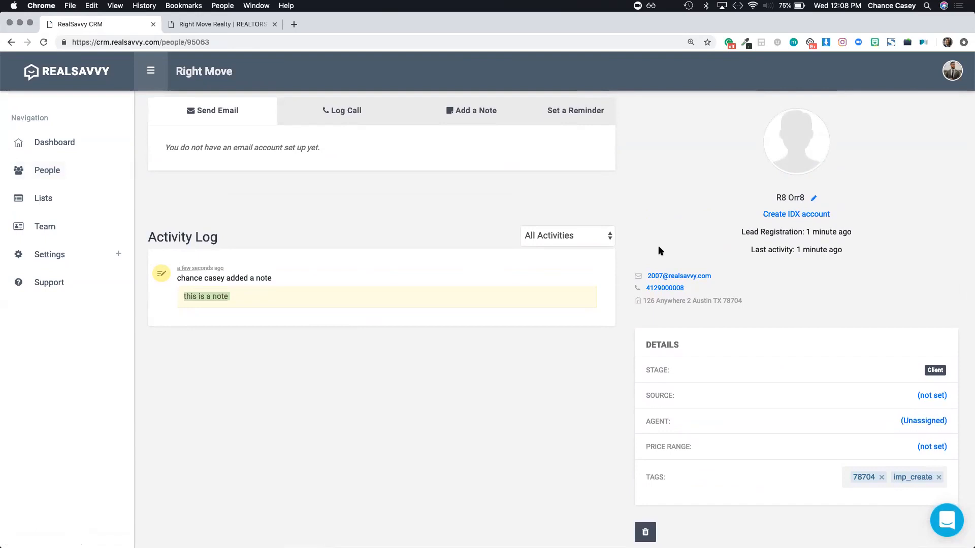
{"action": "scroll", "coordinate": [694, 345], "scroll_direction": "left", "scroll_amount": 5}
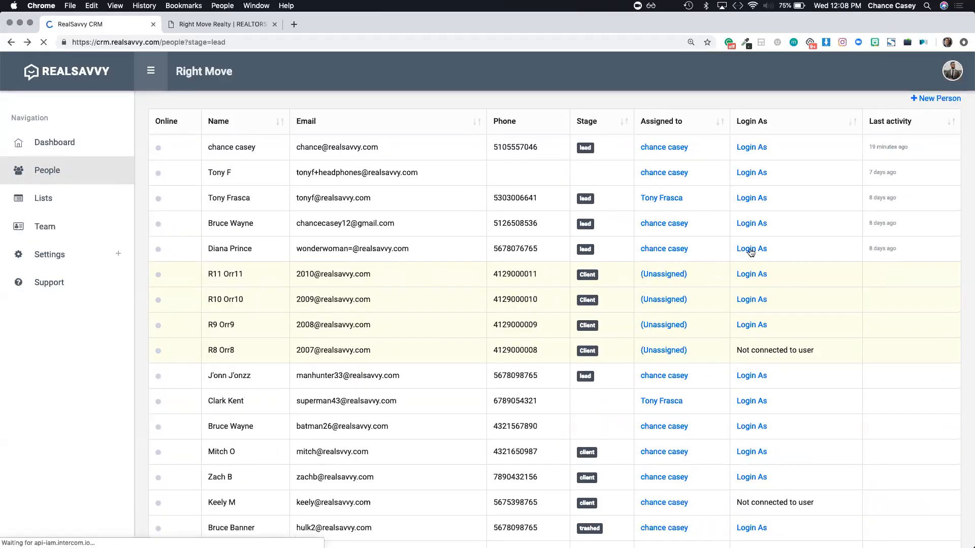
{"action": "scroll", "coordinate": [731, 285], "scroll_direction": "down", "scroll_amount": 3}
{"action": "scroll", "coordinate": [766, 442], "scroll_direction": "down", "scroll_amount": 5}
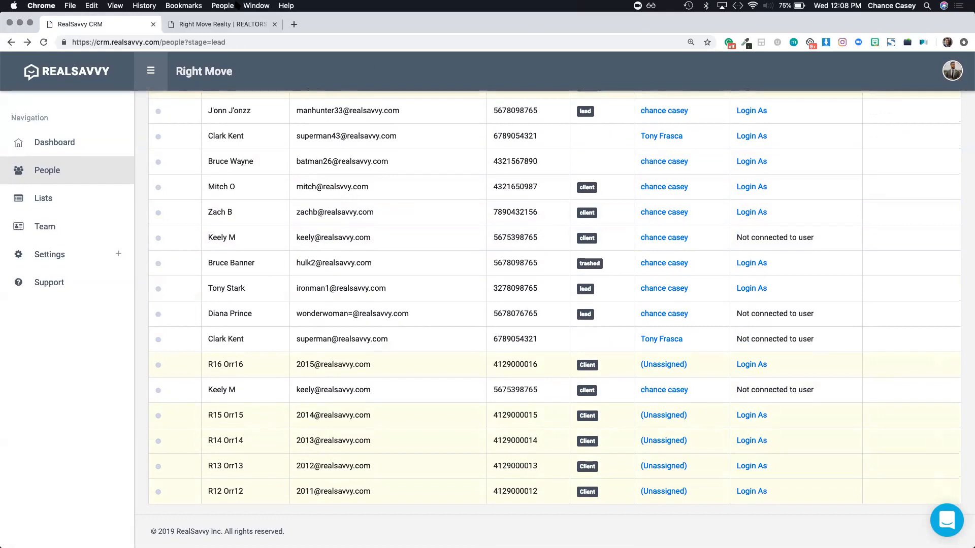
Step: On the Right Move Realty site, search homes in Tarrytown, Austin, TX
{"action": "left_click", "coordinate": [226, 26]}
{"action": "left_click", "coordinate": [939, 77]}
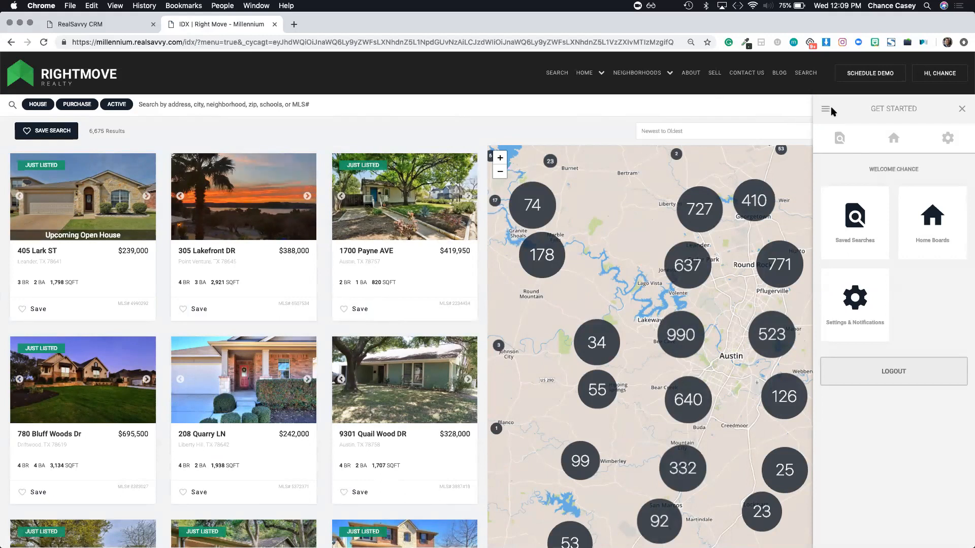
{"action": "left_click", "coordinate": [226, 107]}
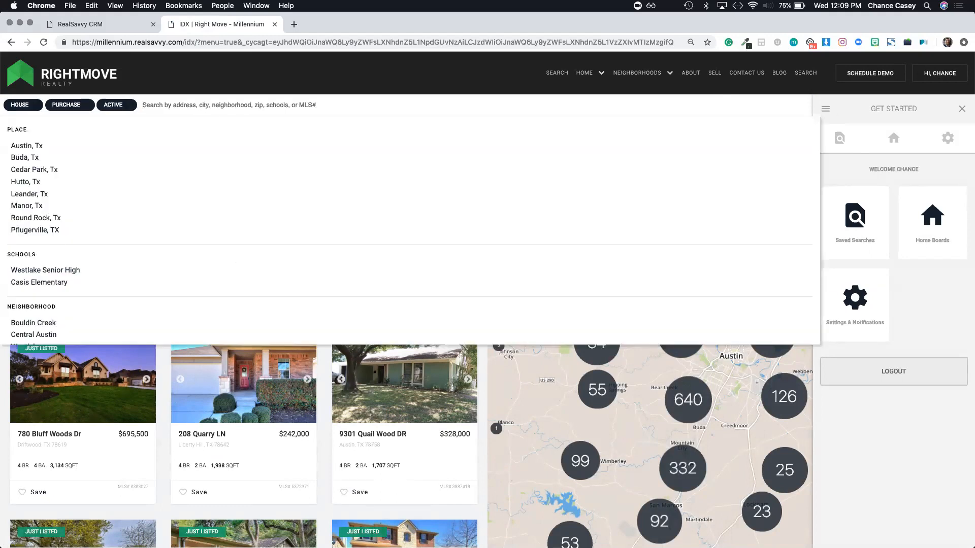
{"action": "type", "text": "tae"}
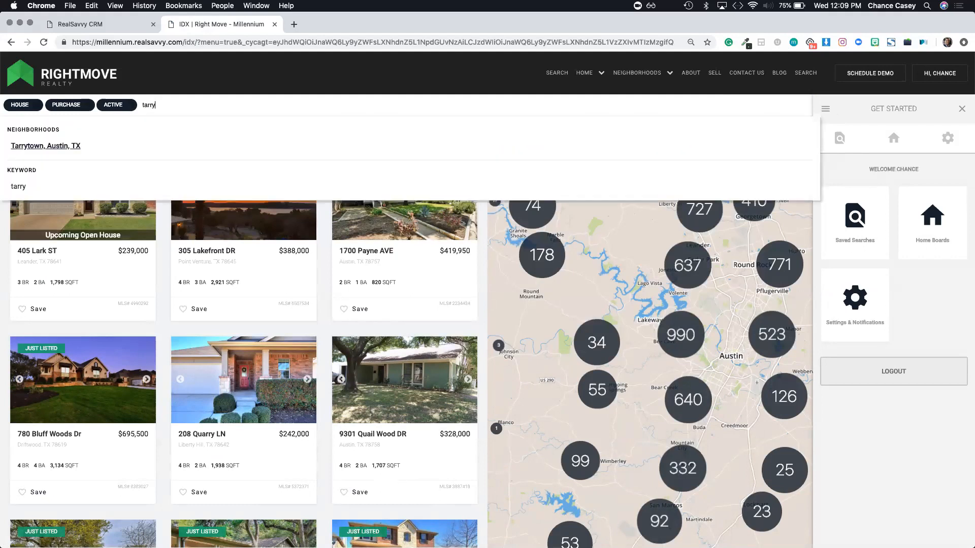
{"action": "left_click", "coordinate": [54, 150]}
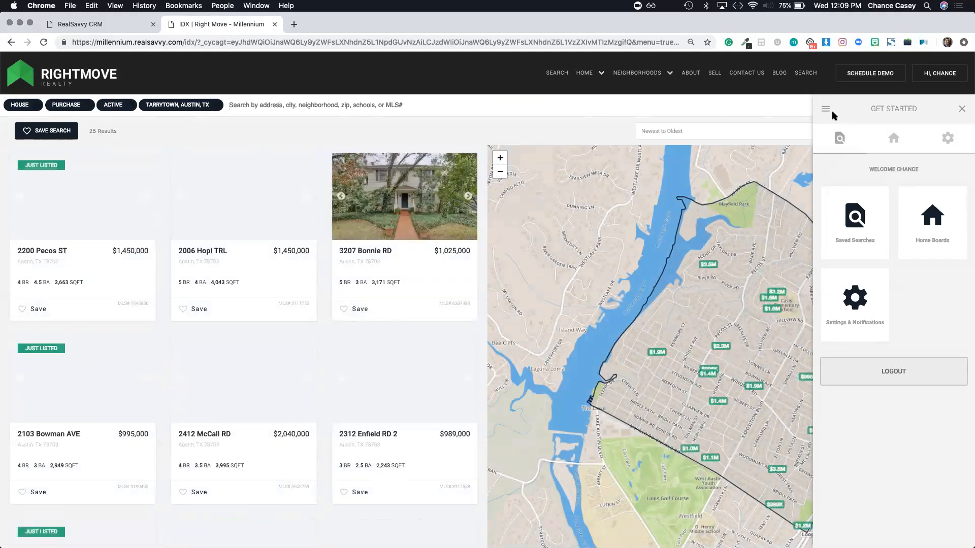
Step: Check the property type, price and size filters, then bring up the Save Search form
{"action": "left_click", "coordinate": [961, 109]}
{"action": "left_click", "coordinate": [847, 111]}
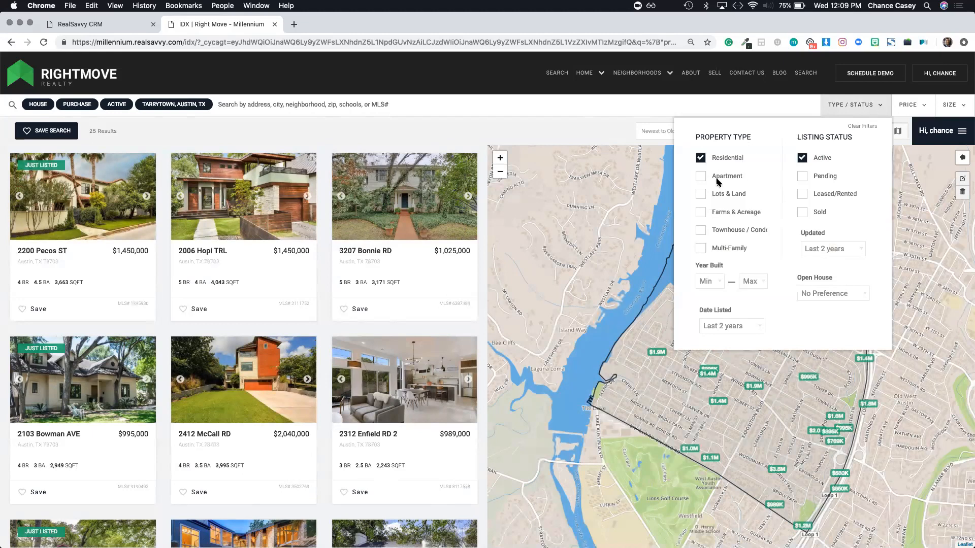
{"action": "left_click", "coordinate": [903, 107]}
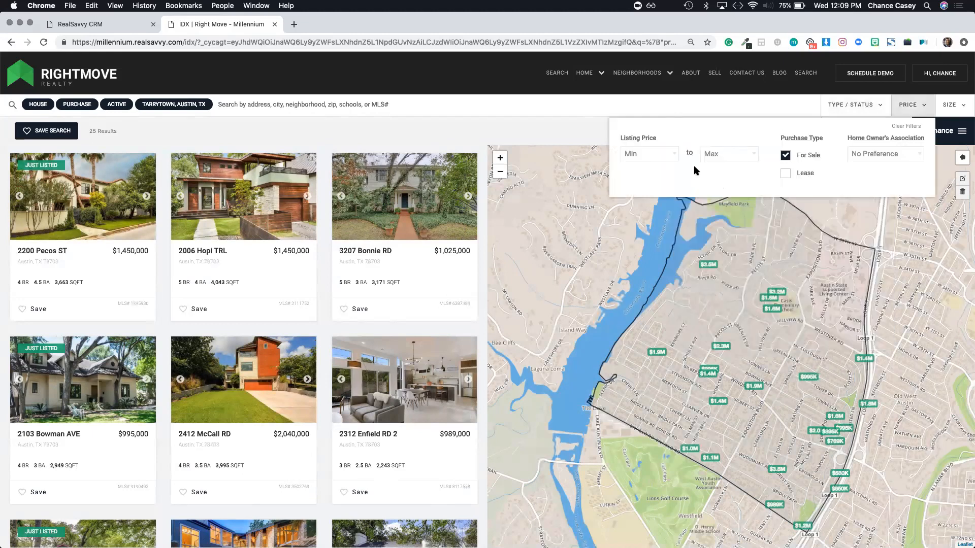
{"action": "left_click", "coordinate": [948, 111]}
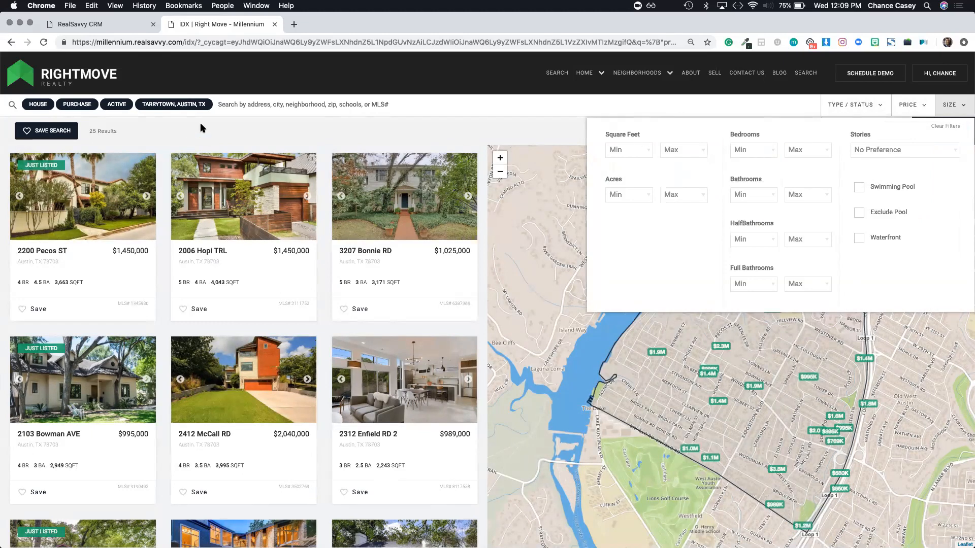
{"action": "left_click", "coordinate": [466, 133]}
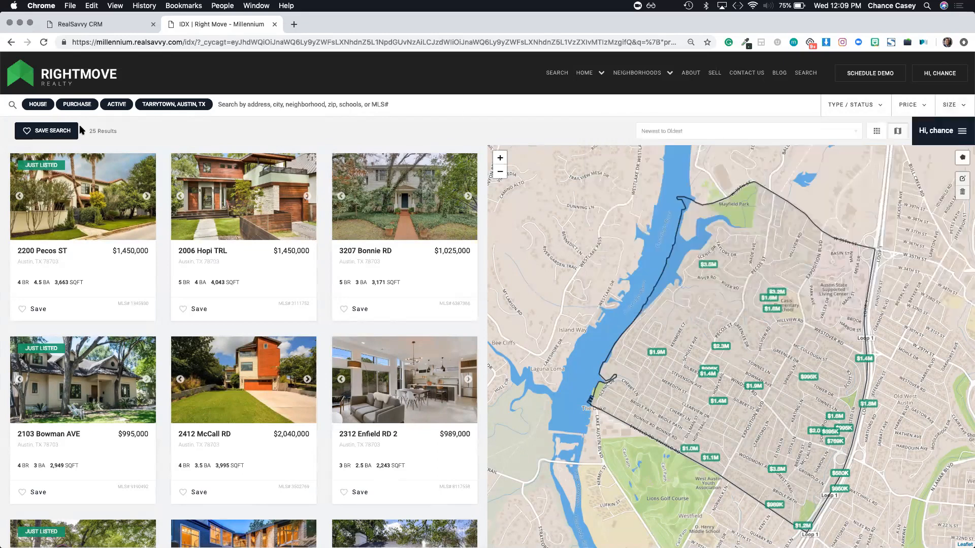
{"action": "left_click", "coordinate": [54, 133]}
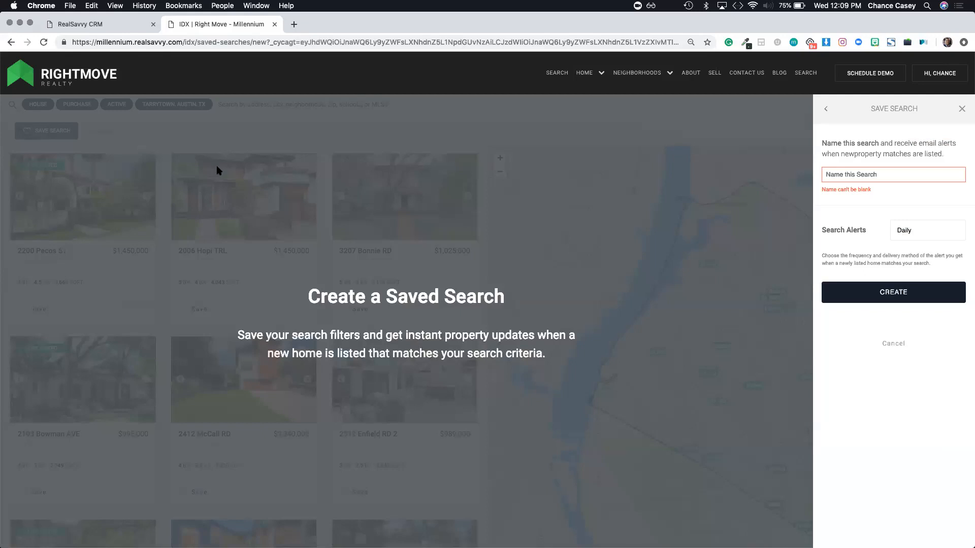
Step: Create the saved search 'Ricks Saved Search' with Search Alerts set to None
{"action": "left_click", "coordinate": [839, 173]}
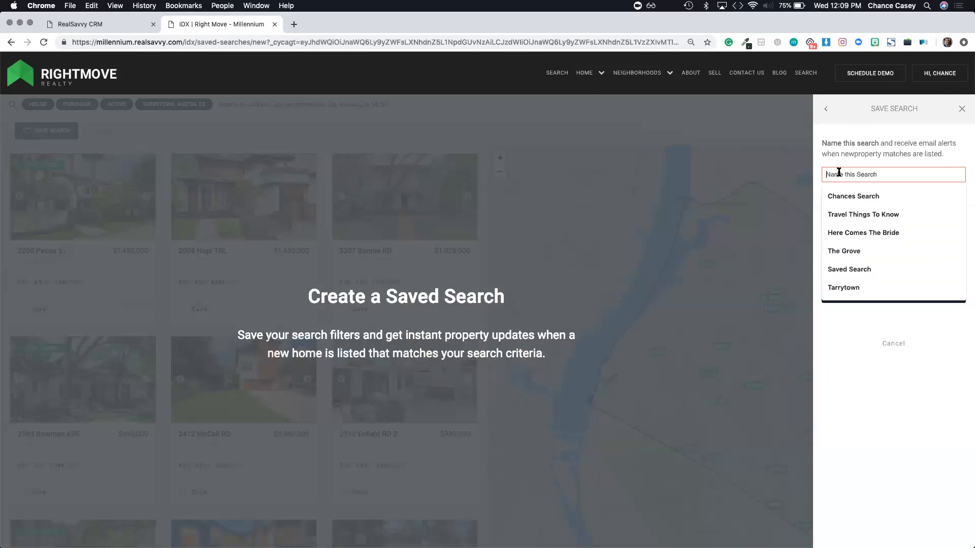
{"action": "type", "text": "ig"}
{"action": "key", "text": "BackSpace"}
{"action": "key", "text": "BackSpace"}
{"action": "type", "text": "RI"}
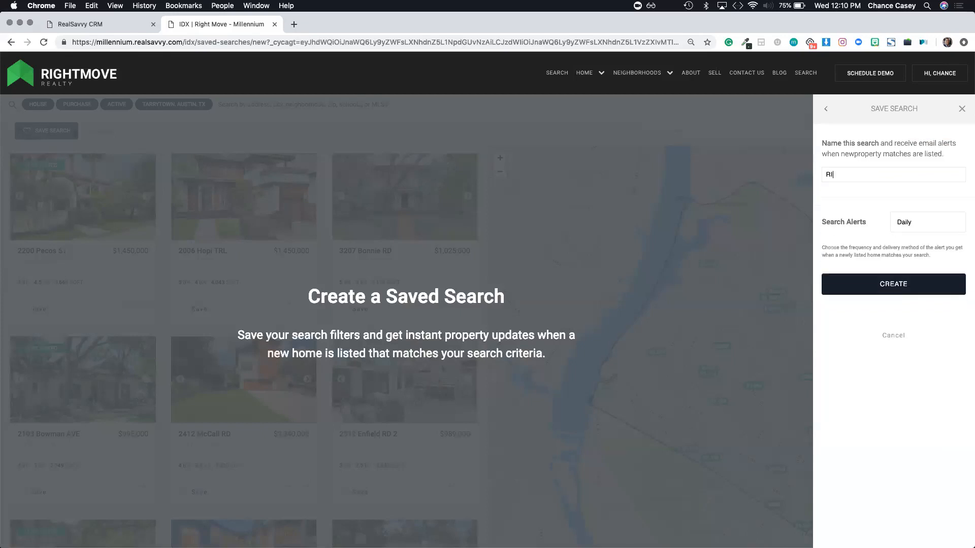
{"action": "type", "text": "cks Saved SEarch"}
{"action": "left_click", "coordinate": [938, 224]}
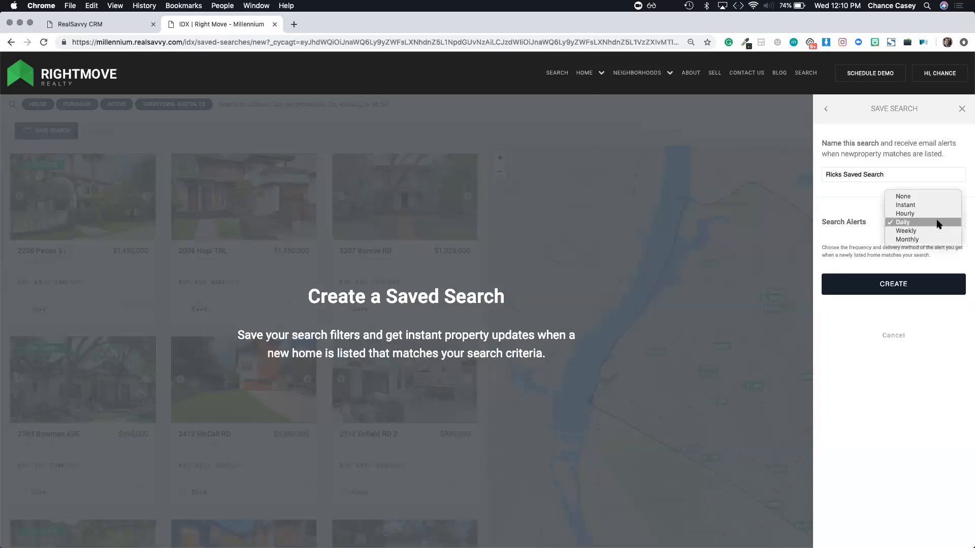
{"action": "left_click", "coordinate": [911, 196]}
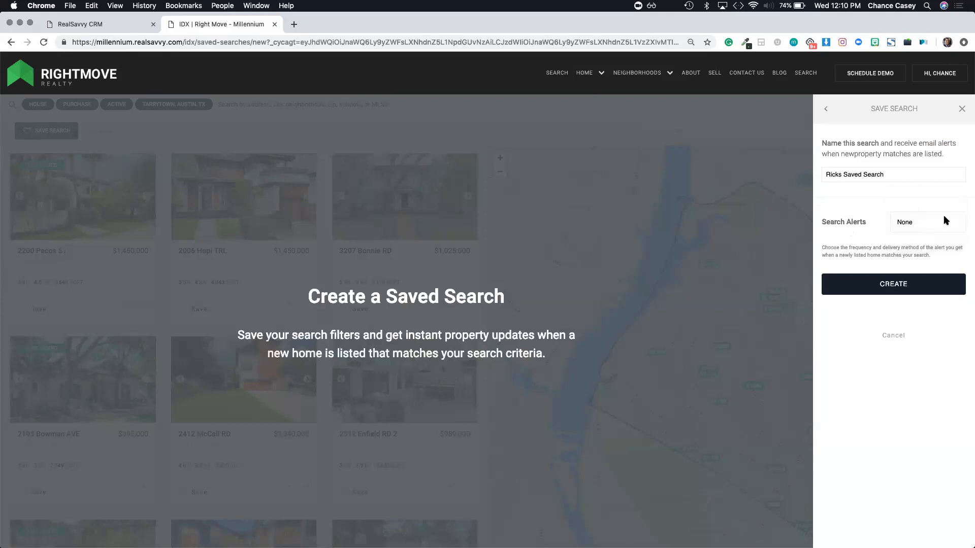
{"action": "left_click", "coordinate": [934, 219]}
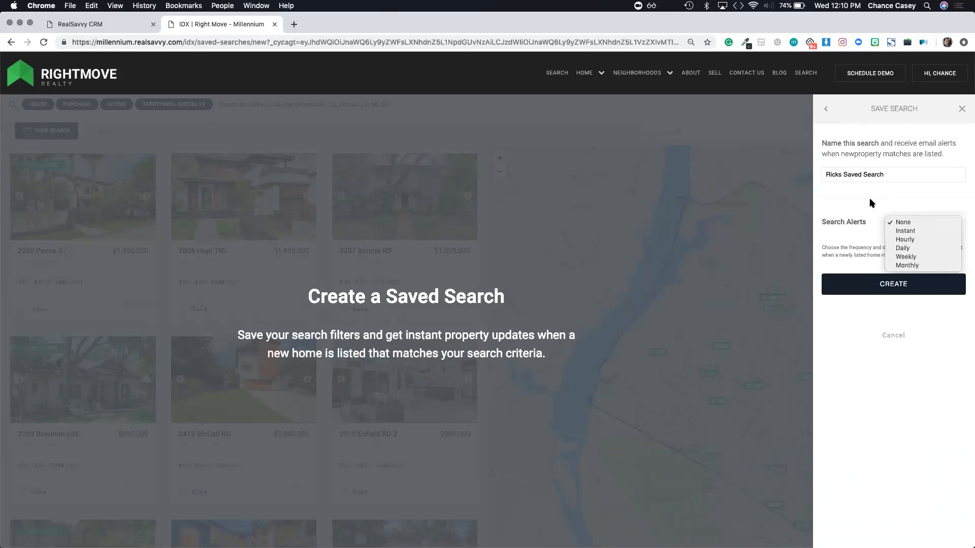
{"action": "left_click", "coordinate": [872, 286]}
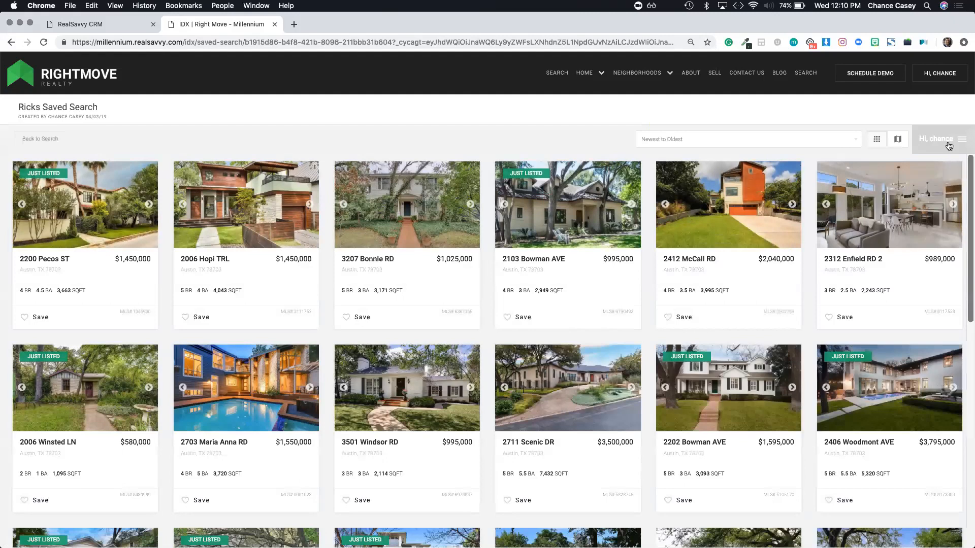
Step: Show the saved search's details and its collaborators list
{"action": "left_click", "coordinate": [953, 148]}
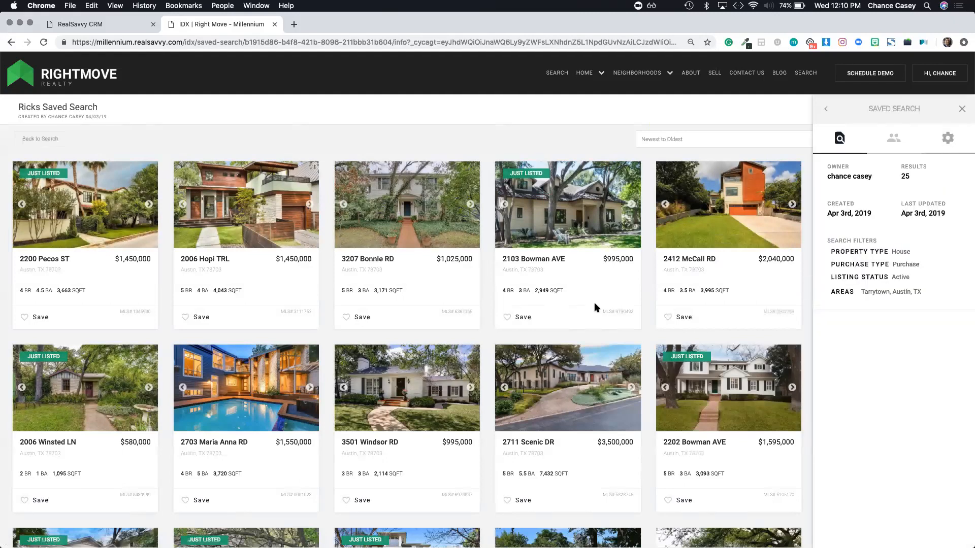
{"action": "scroll", "coordinate": [280, 317], "scroll_direction": "down", "scroll_amount": 6}
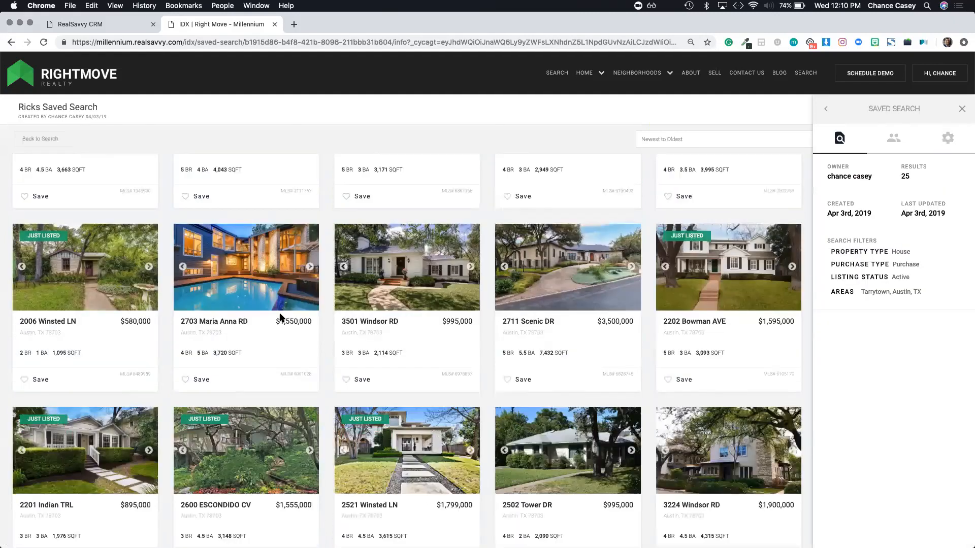
{"action": "scroll", "coordinate": [821, 122], "scroll_direction": "up", "scroll_amount": 6}
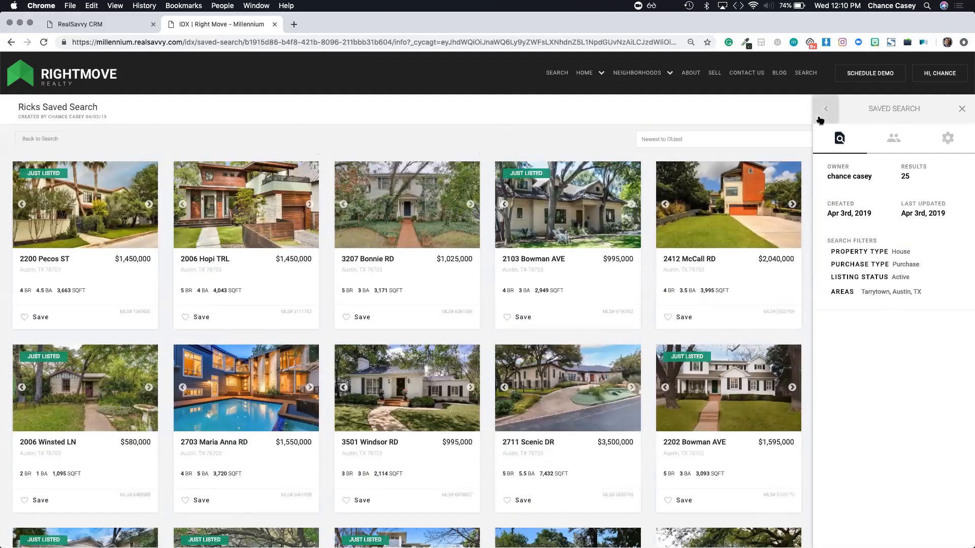
{"action": "left_click", "coordinate": [894, 142]}
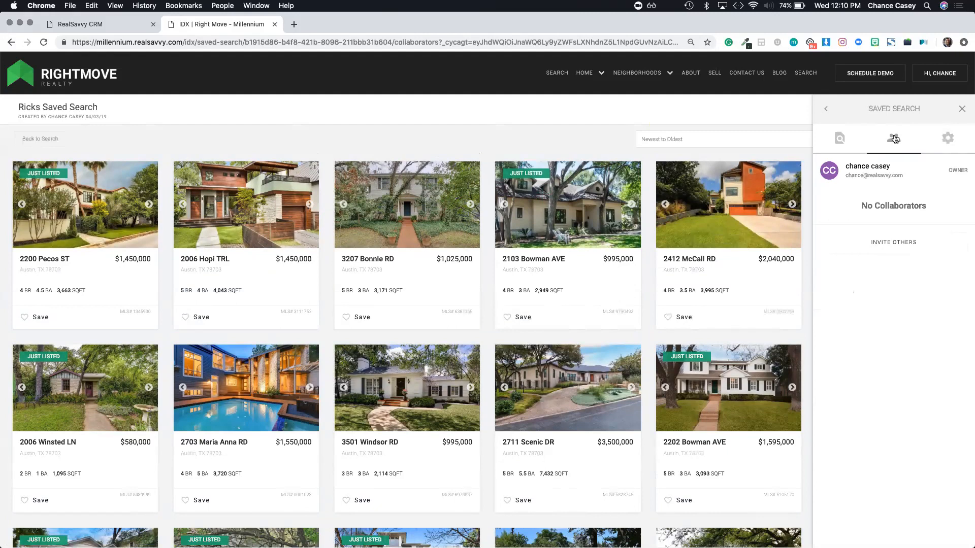
Step: Invite a single imported contact as collaborator, dropping the extra contact added first
{"action": "left_click", "coordinate": [877, 246]}
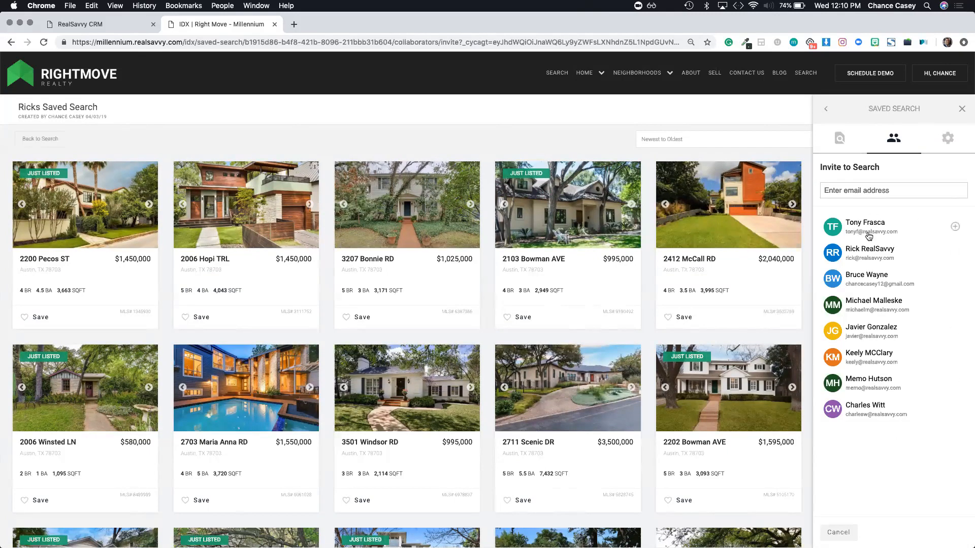
{"action": "mouse_move", "coordinate": [867, 227]}
{"action": "left_click", "coordinate": [870, 224]}
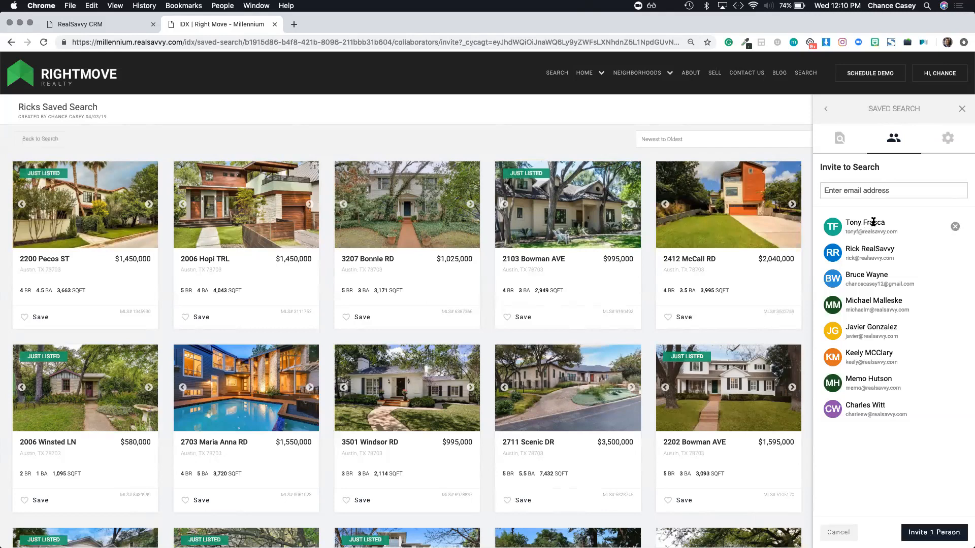
{"action": "left_click", "coordinate": [871, 257]}
{"action": "left_click", "coordinate": [954, 227]}
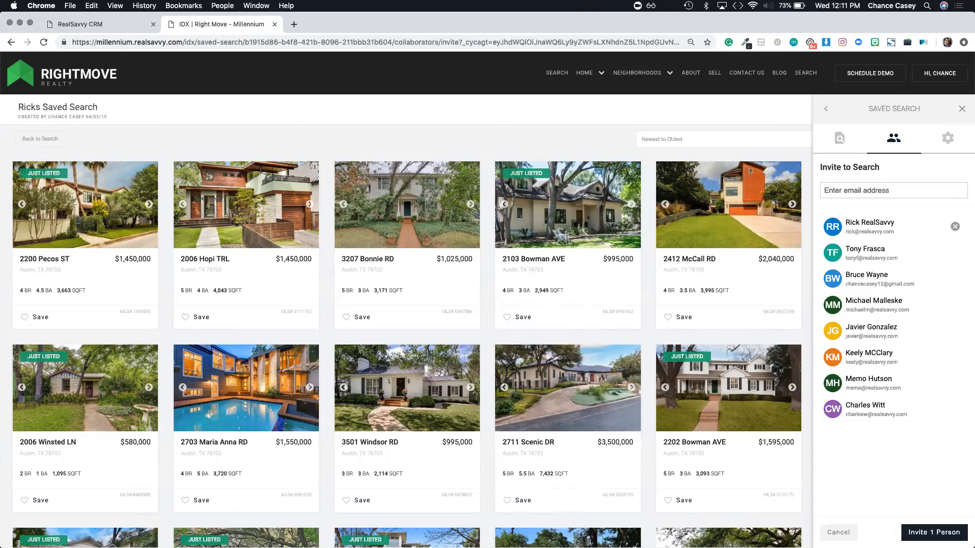
{"action": "left_click", "coordinate": [934, 532]}
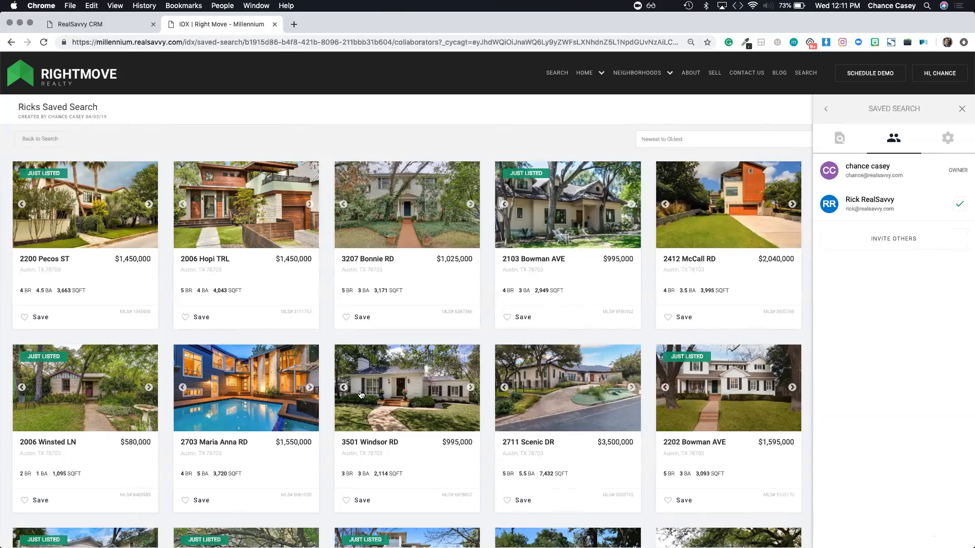
{"action": "scroll", "coordinate": [361, 396], "scroll_direction": "down", "scroll_amount": 3}
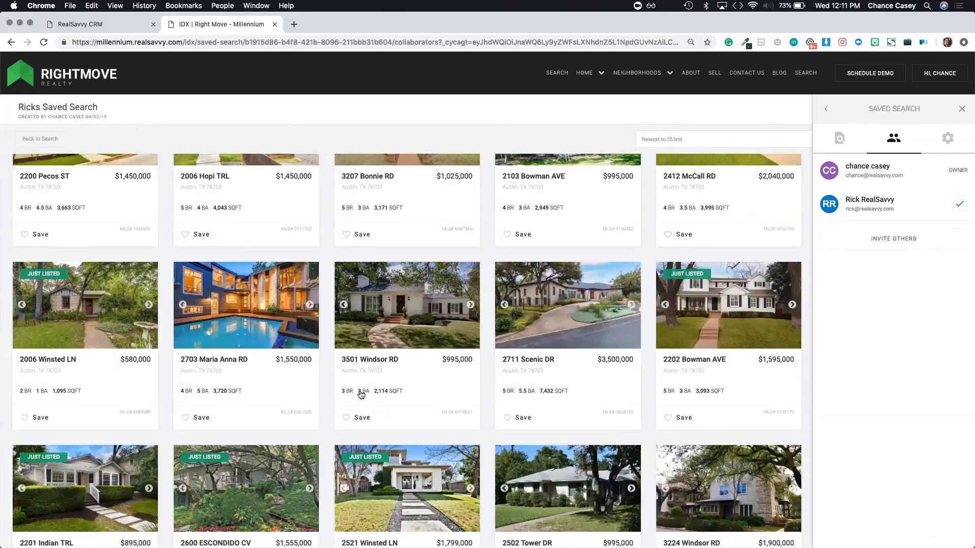
{"action": "scroll", "coordinate": [326, 294], "scroll_direction": "up", "scroll_amount": 3}
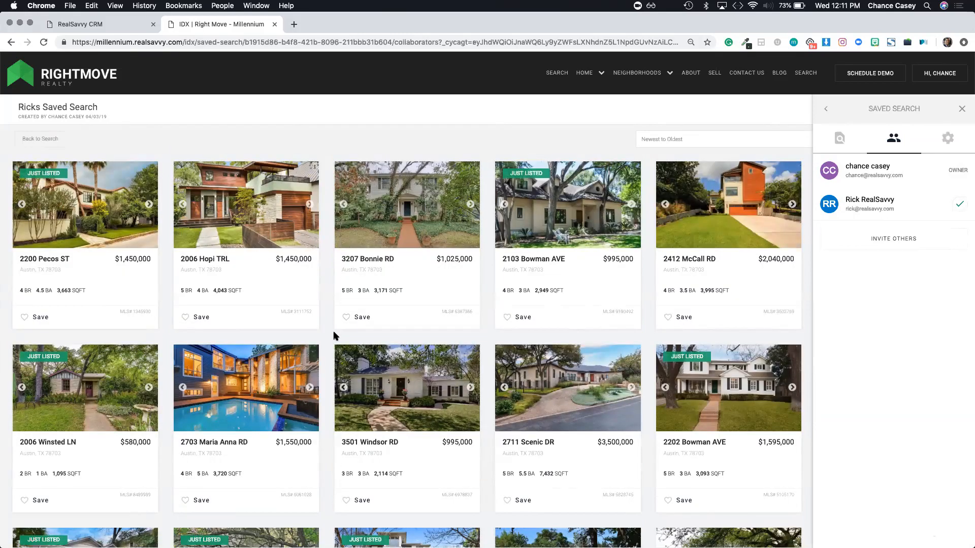
{"action": "left_click", "coordinate": [247, 232]}
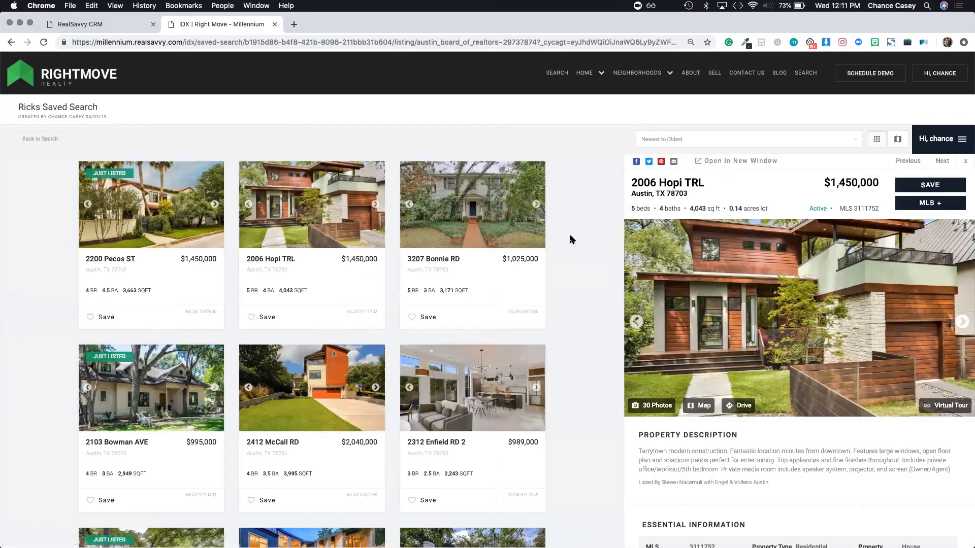
{"action": "left_click", "coordinate": [927, 186]}
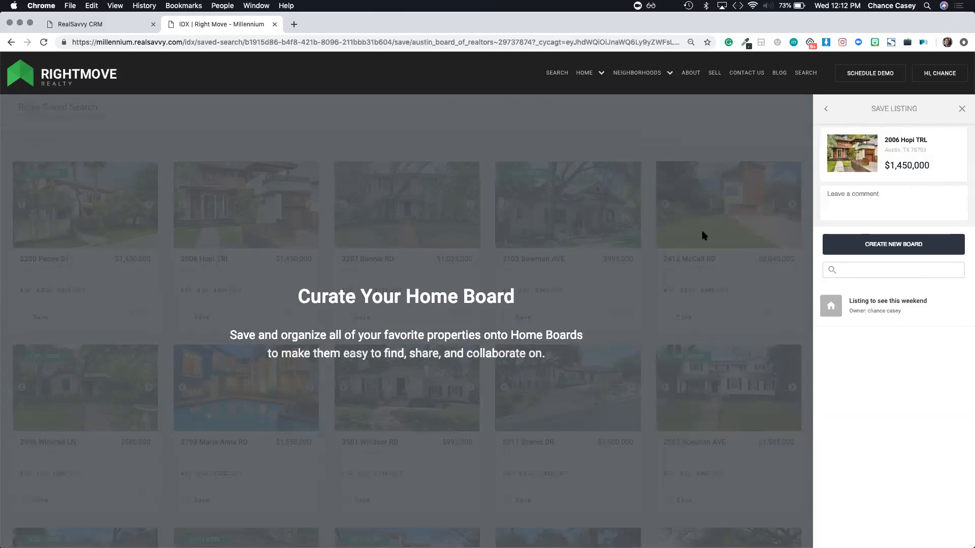
{"action": "left_click", "coordinate": [851, 244]}
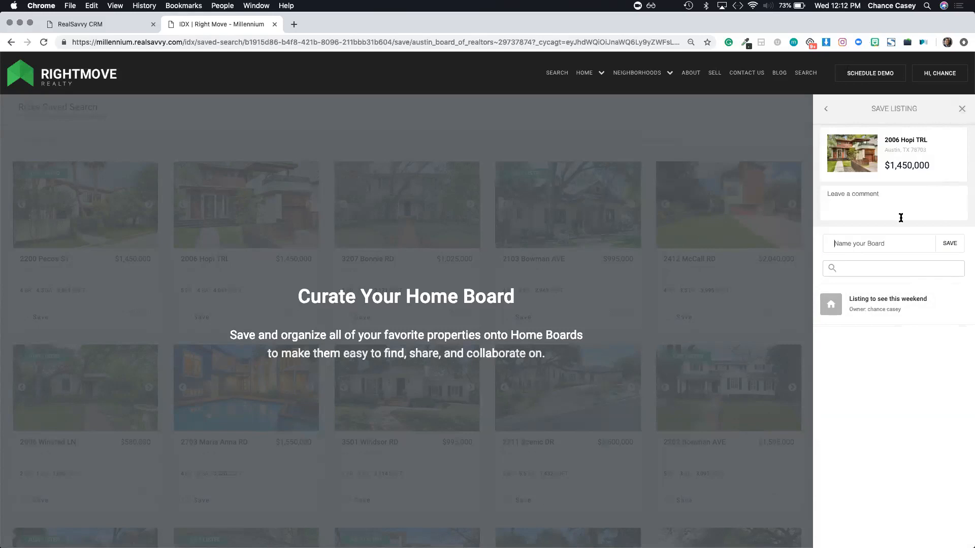
{"action": "type", "text": "SHowings this weekend"}
{"action": "left_click", "coordinate": [948, 246]}
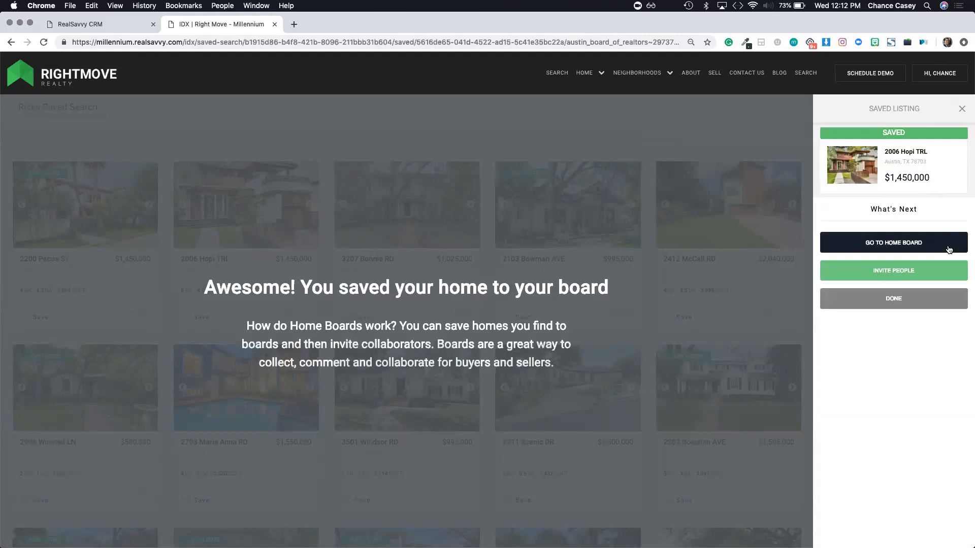
{"action": "left_click", "coordinate": [910, 278]}
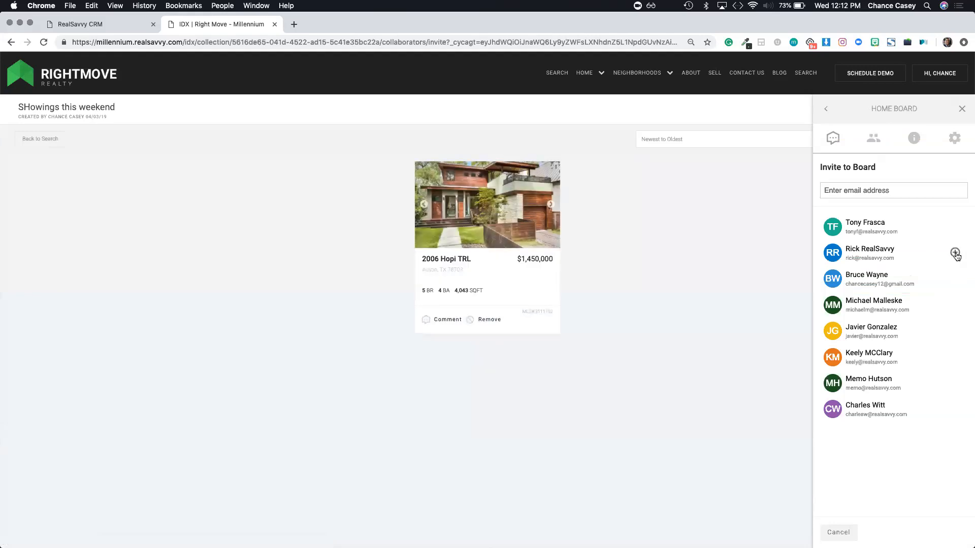
Step: Invite one contact as a collaborator on the 'SHowings this weekend' board
{"action": "left_click", "coordinate": [955, 254]}
{"action": "left_click", "coordinate": [939, 531]}
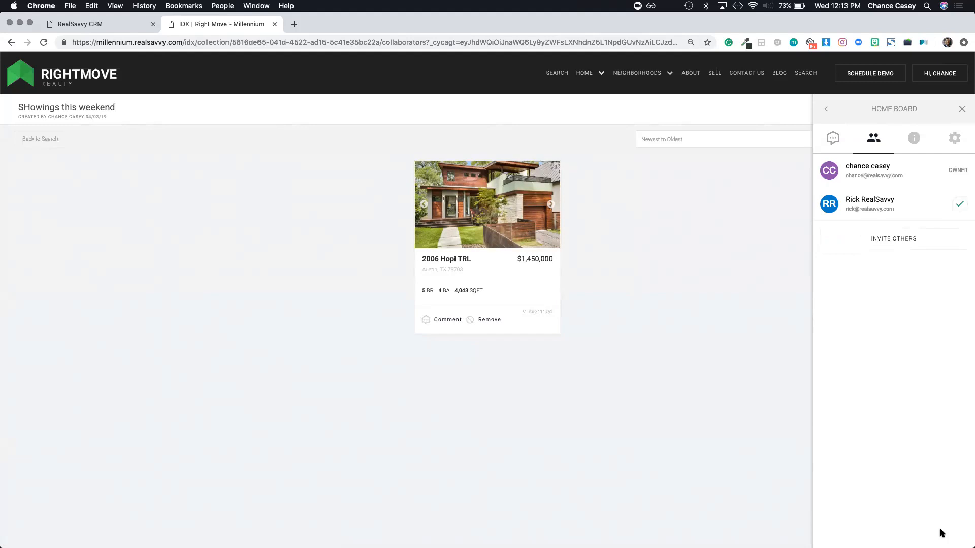
{"action": "left_click", "coordinate": [435, 325]}
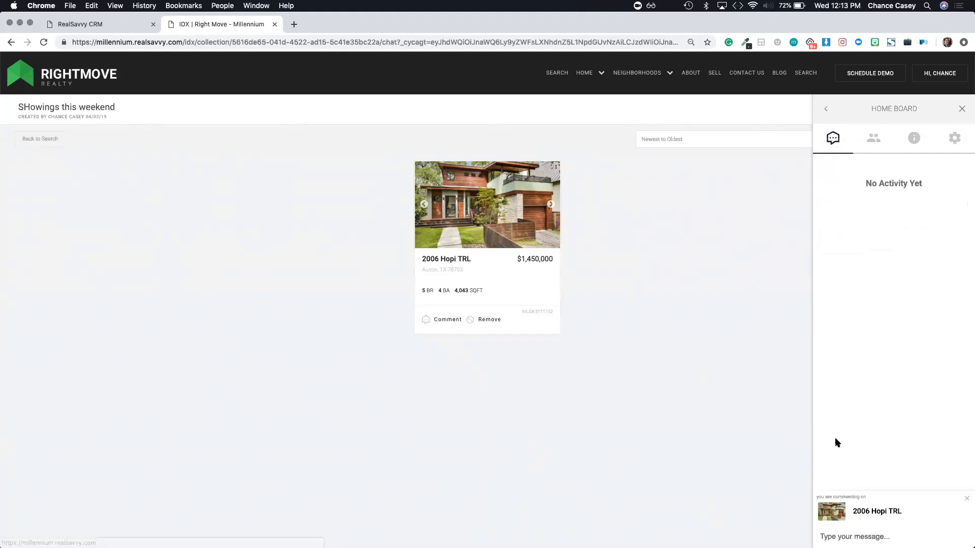
{"action": "type", "text": "Is avail"}
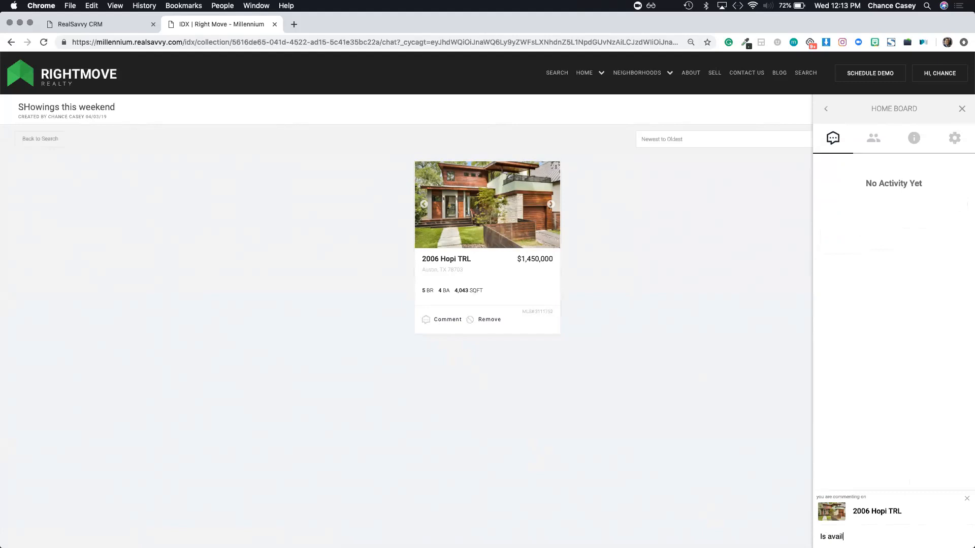
{"action": "type", "text": "able hold this open this weekend"}
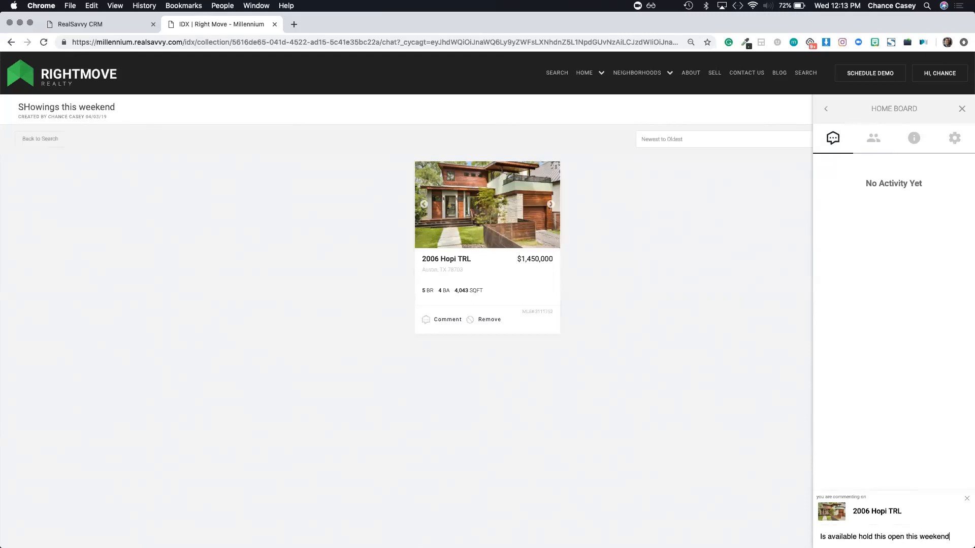
{"action": "key", "text": "Return"}
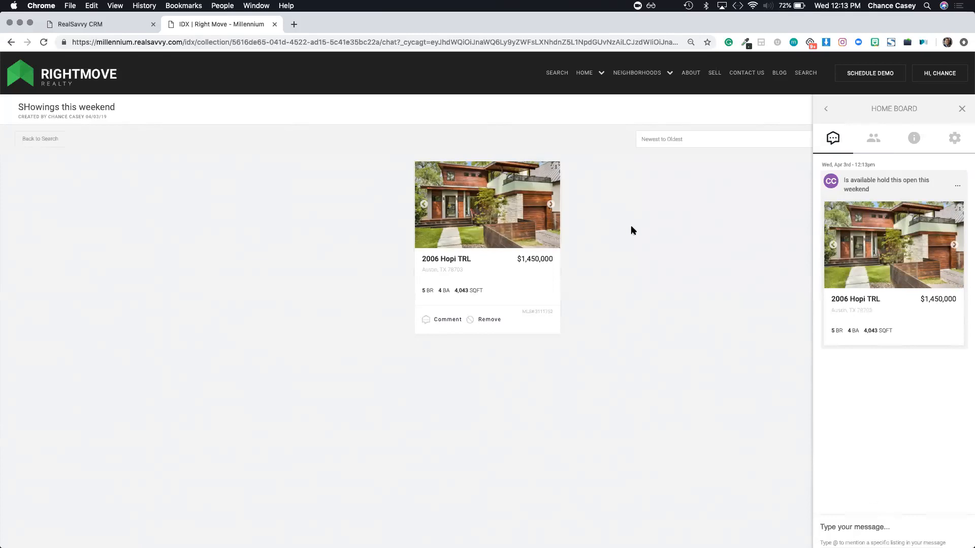
Step: Delete that comment, then draft 'Hey' as a new board chat message
{"action": "left_click", "coordinate": [957, 185]}
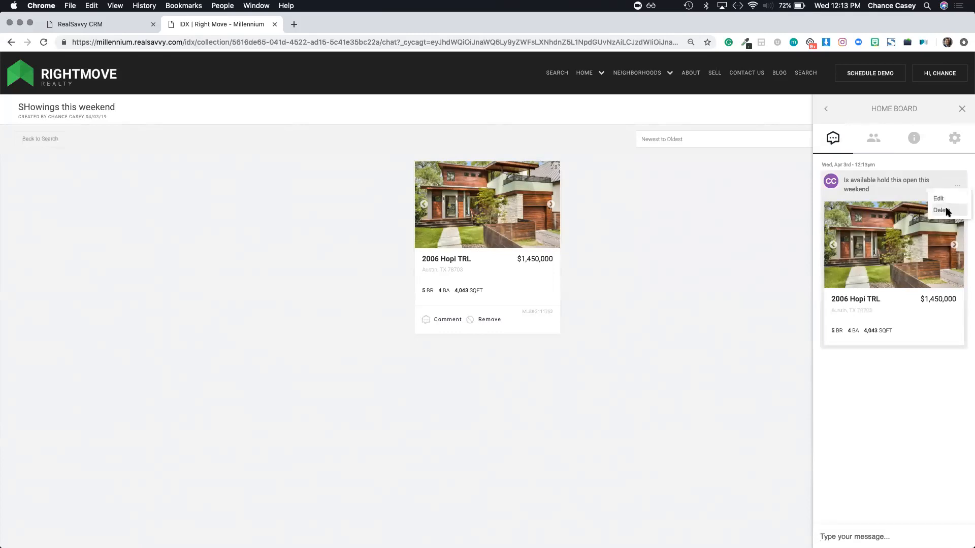
{"action": "left_click", "coordinate": [942, 210]}
{"action": "left_click", "coordinate": [576, 100]}
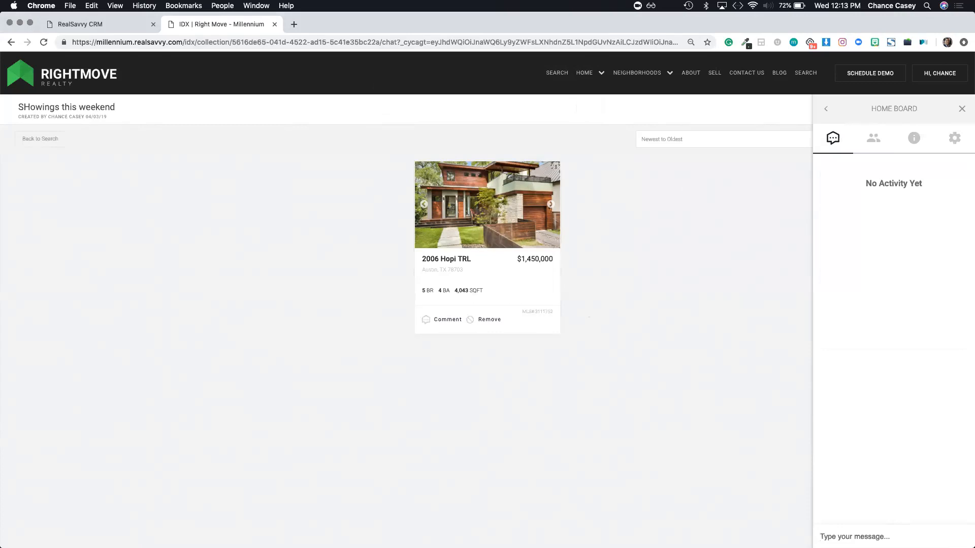
{"action": "left_click", "coordinate": [855, 537]}
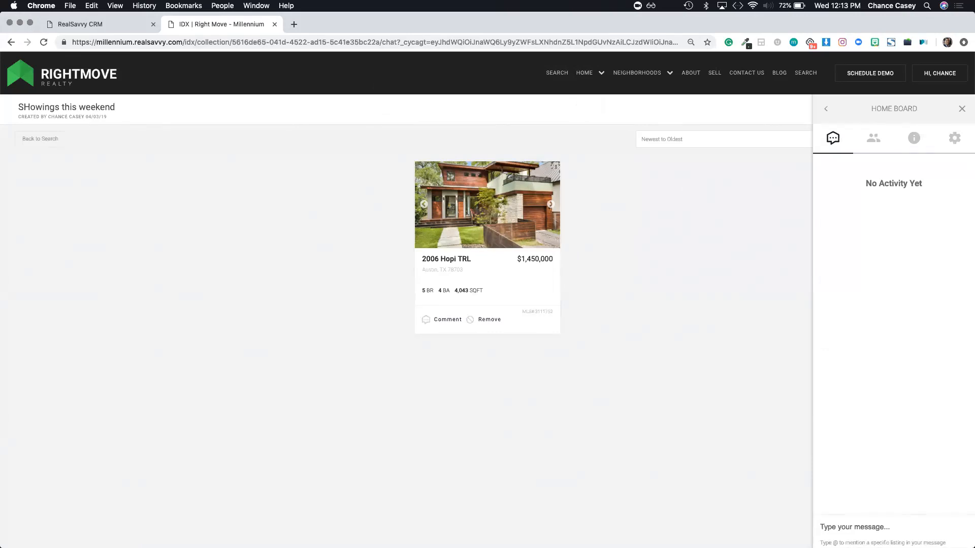
{"action": "type", "text": "Hey"}
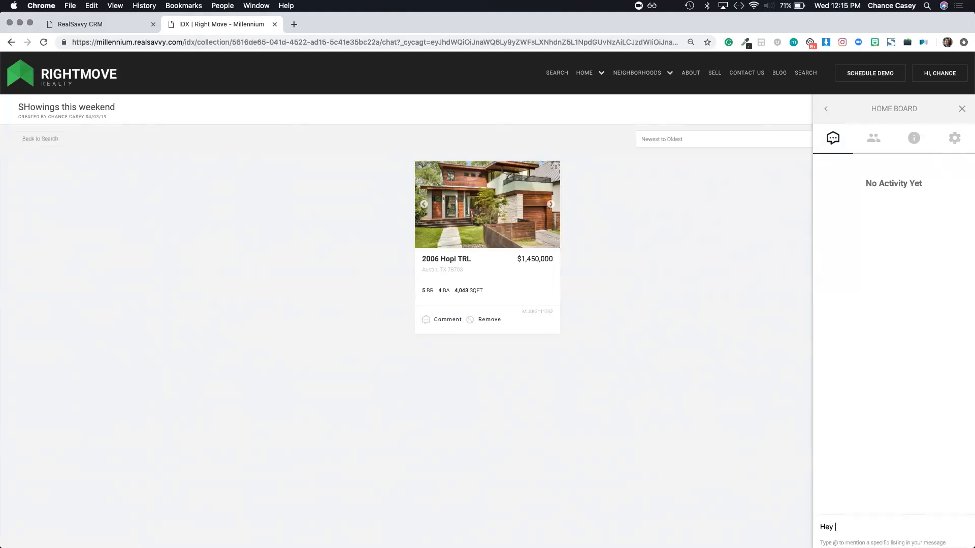
Step: Return to the Right Move home page and open The Right Move App download page
{"action": "left_click", "coordinate": [55, 85]}
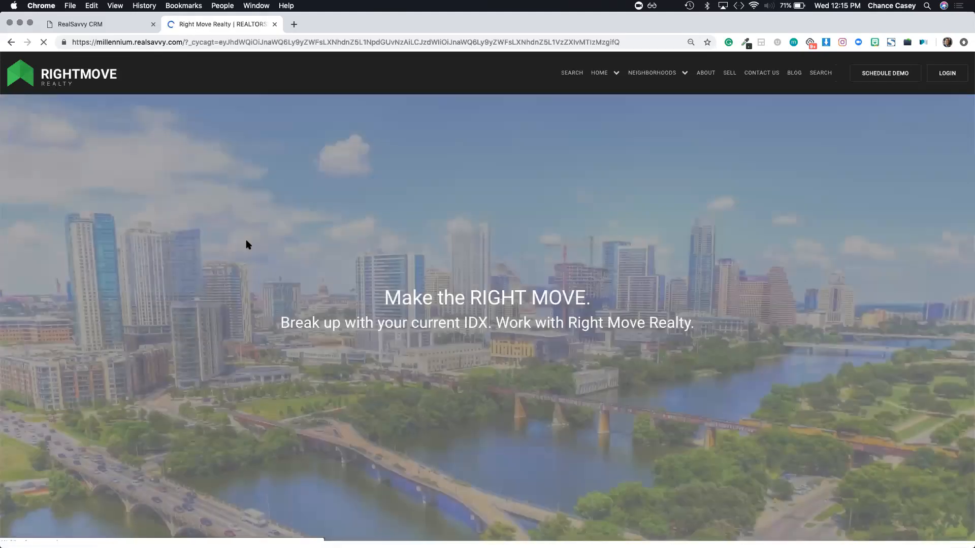
{"action": "scroll", "coordinate": [248, 245], "scroll_direction": "down", "scroll_amount": 20}
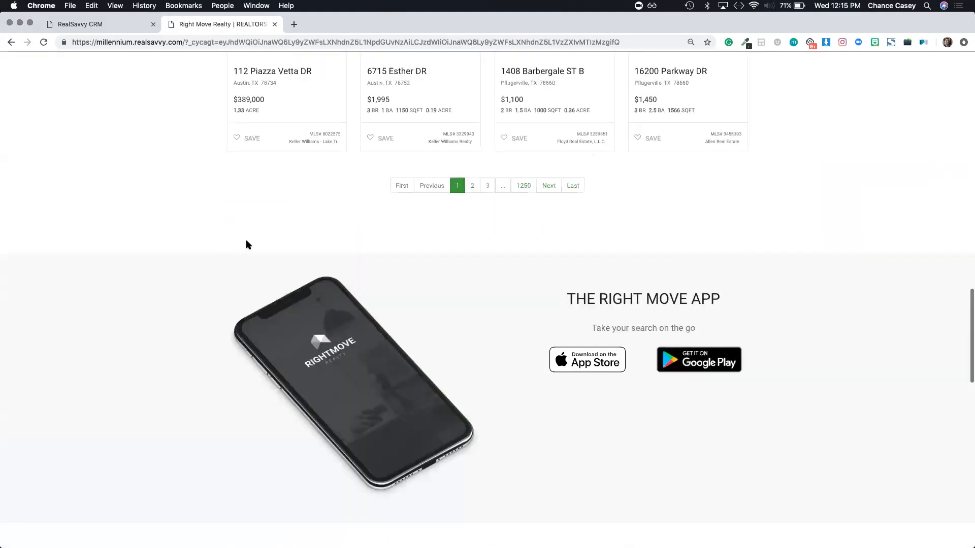
{"action": "scroll", "coordinate": [247, 246], "scroll_direction": "down", "scroll_amount": 3}
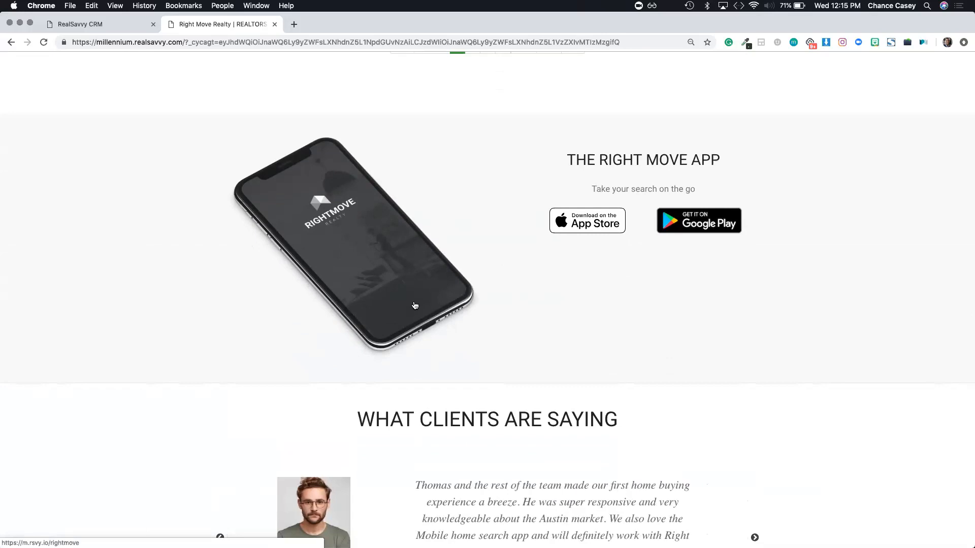
{"action": "scroll", "coordinate": [381, 154], "scroll_direction": "up", "scroll_amount": 10}
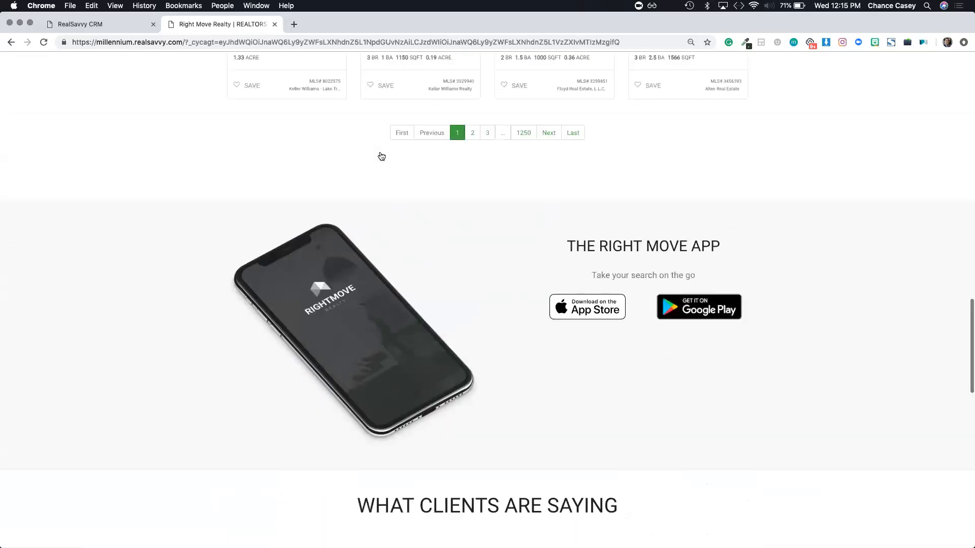
{"action": "scroll", "coordinate": [863, 71], "scroll_direction": "up", "scroll_amount": 10}
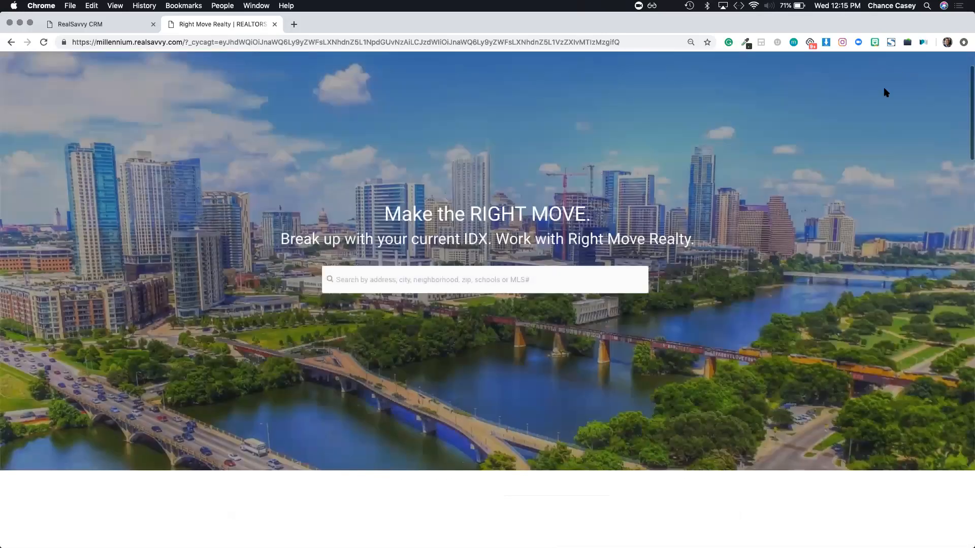
{"action": "scroll", "coordinate": [851, 171], "scroll_direction": "up", "scroll_amount": 2}
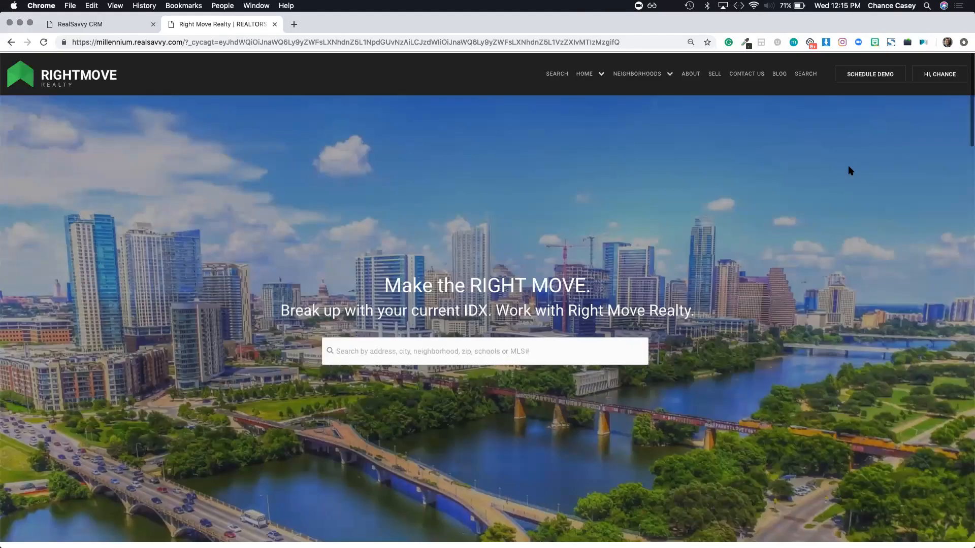
{"action": "scroll", "coordinate": [579, 212], "scroll_direction": "down", "scroll_amount": 20}
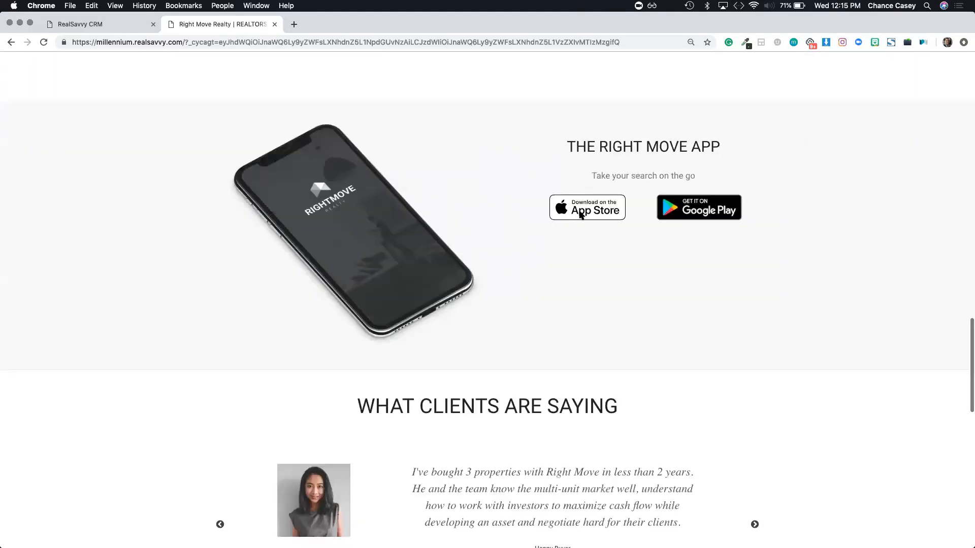
{"action": "left_click", "coordinate": [581, 214]}
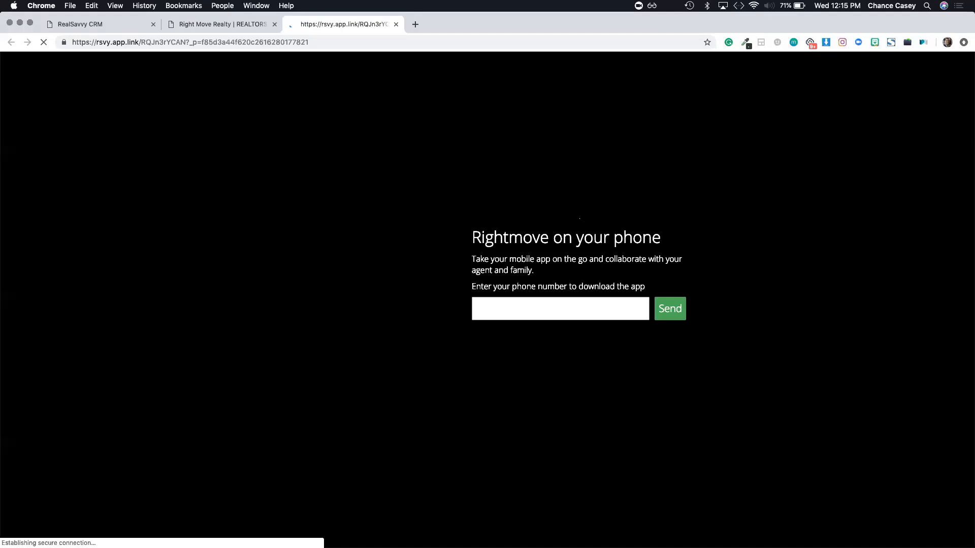
Step: Focus the app download phone number field and dismiss its saved suggestions, leaving it empty
{"action": "left_click", "coordinate": [532, 308]}
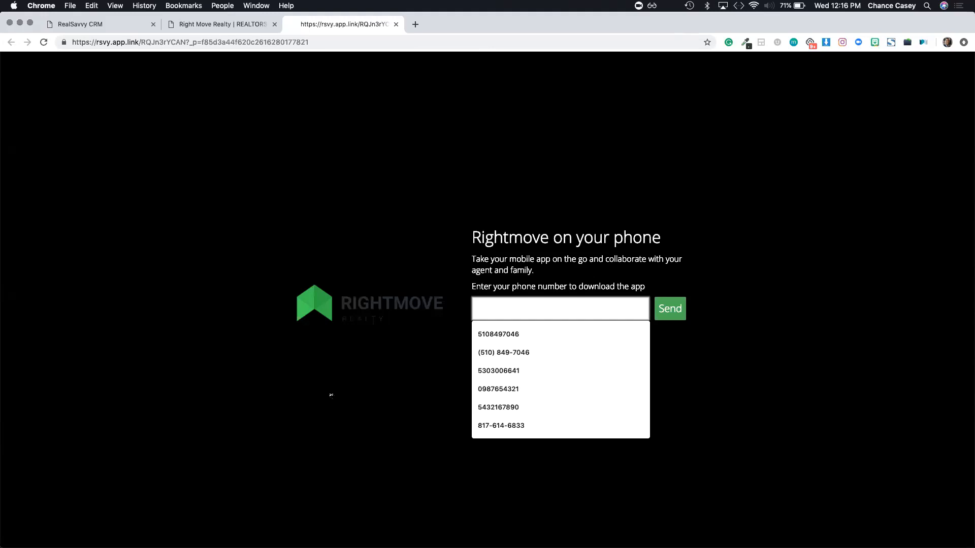
{"action": "left_click", "coordinate": [428, 492]}
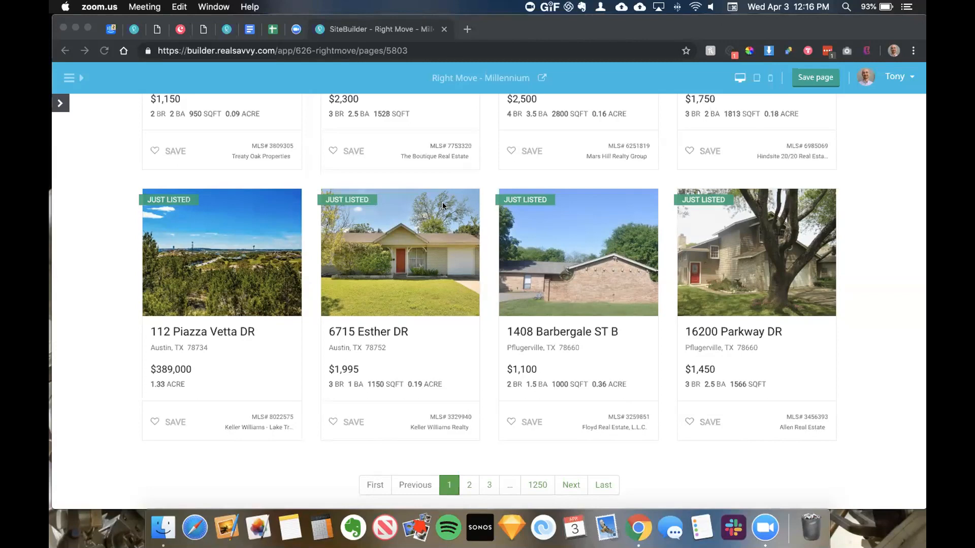
{"action": "scroll", "coordinate": [443, 206], "scroll_direction": "up", "scroll_amount": 4}
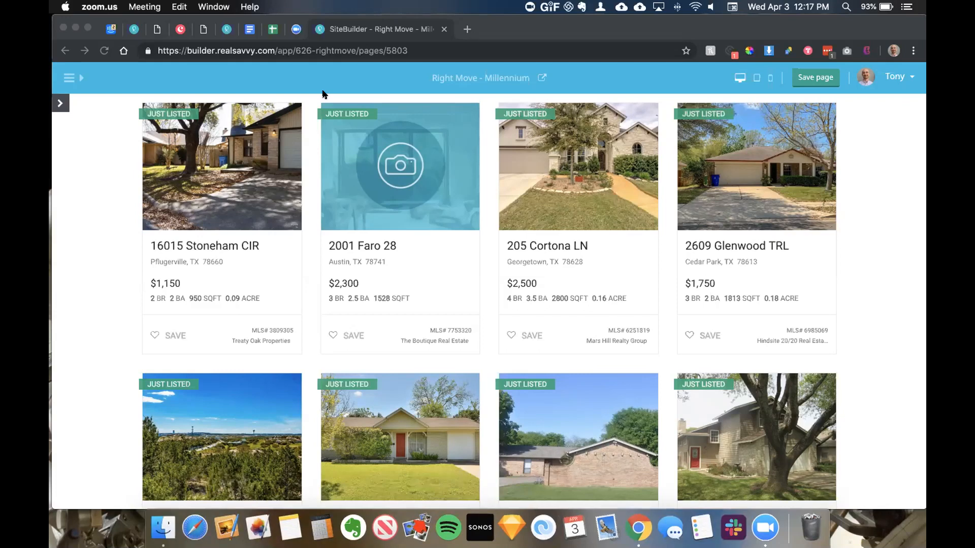
Step: Bring the SiteBuilder browser window forward and open the site navigation panel
{"action": "left_click", "coordinate": [533, 17]}
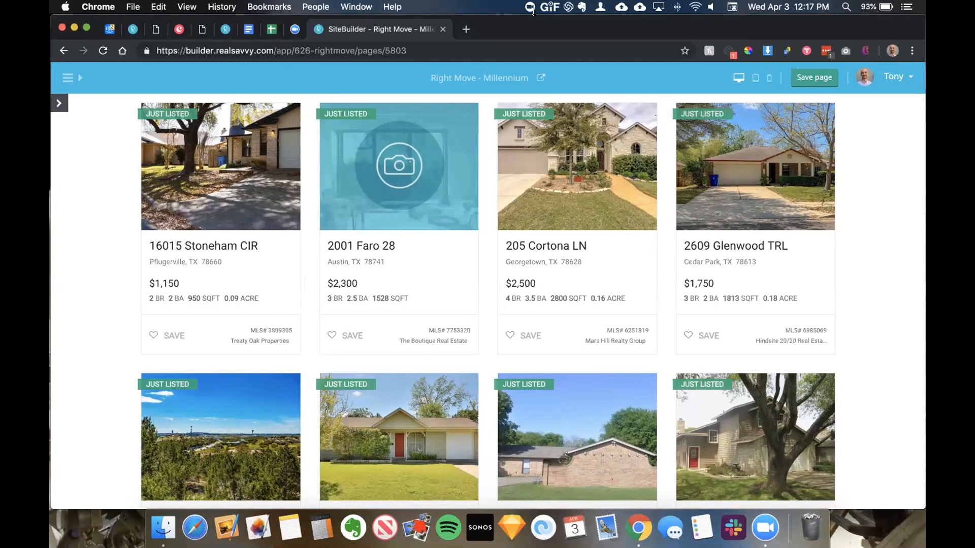
{"action": "left_click_drag", "start_coordinate": [528, 19], "coordinate": [527, 20]}
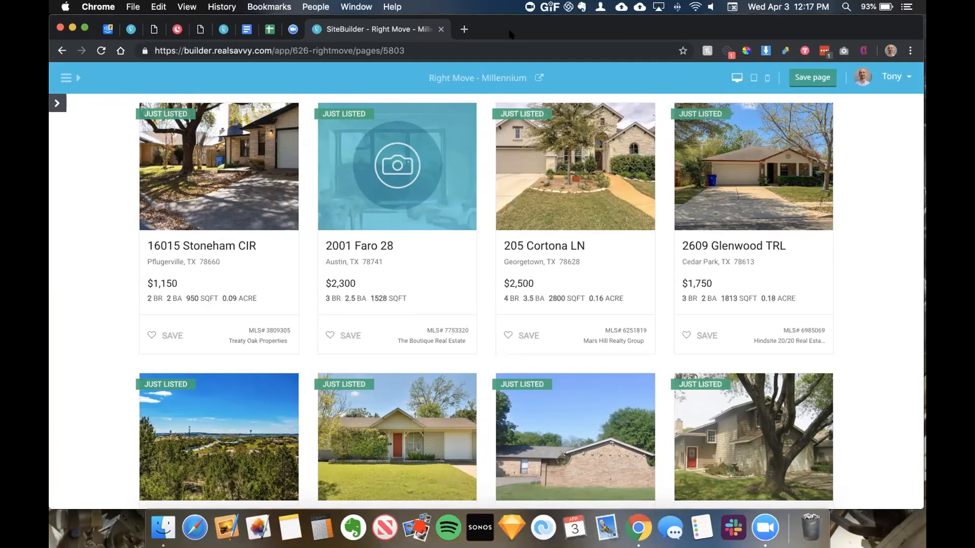
{"action": "left_click", "coordinate": [74, 77]}
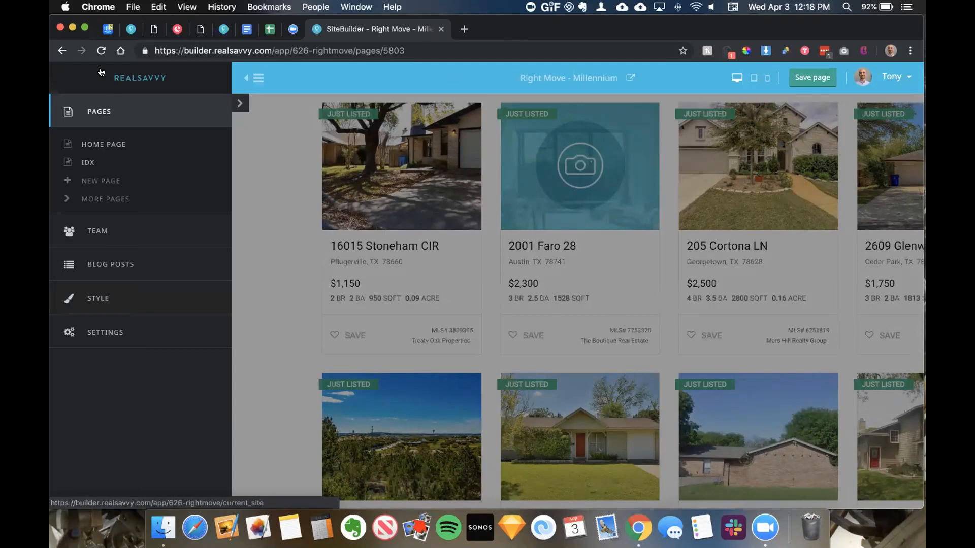
Step: Close the sidebar, preview the live site's SEARCH page in a new tab, then return to the editor
{"action": "left_click", "coordinate": [249, 79]}
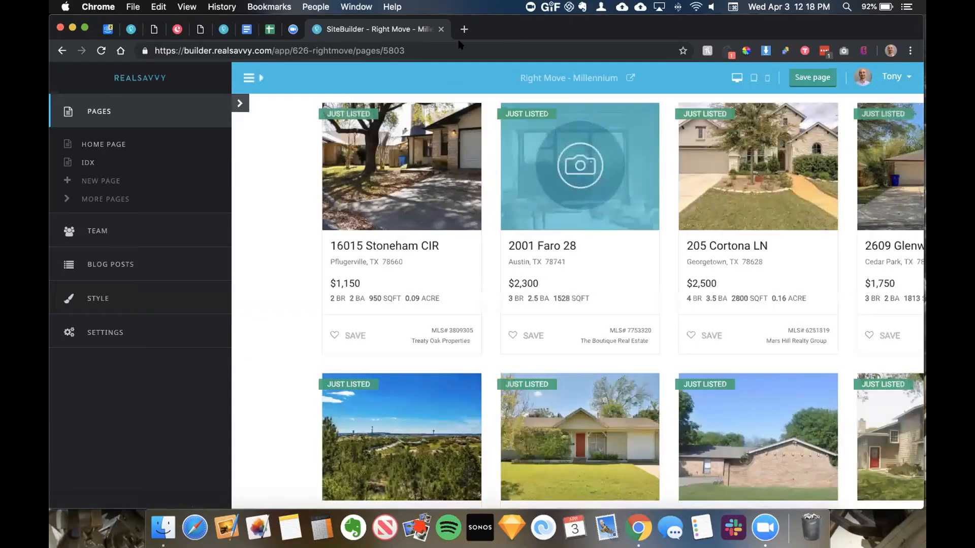
{"action": "left_click", "coordinate": [539, 78]}
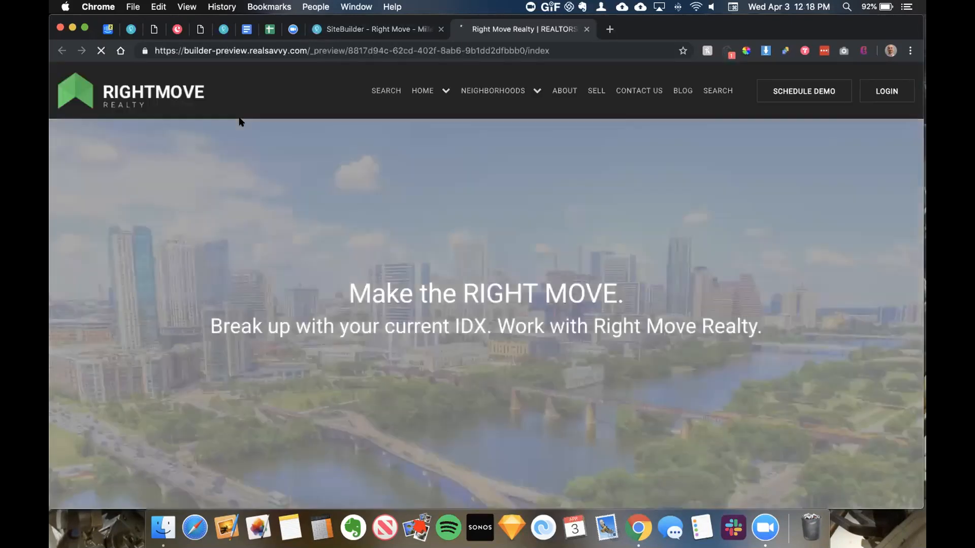
{"action": "scroll", "coordinate": [241, 122], "scroll_direction": "down", "scroll_amount": 5}
{"action": "scroll", "coordinate": [241, 122], "scroll_direction": "down", "scroll_amount": 3}
{"action": "scroll", "coordinate": [241, 122], "scroll_direction": "up", "scroll_amount": 7}
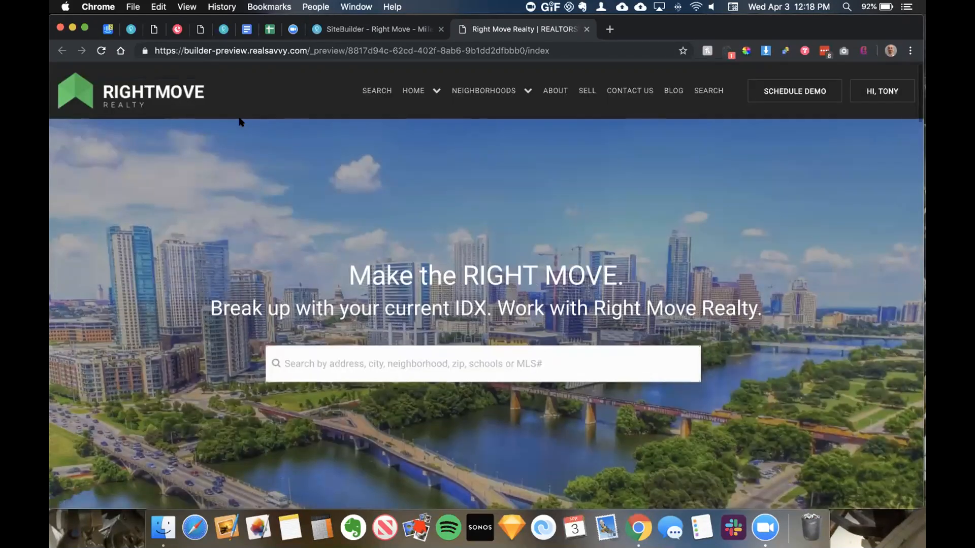
{"action": "left_click", "coordinate": [378, 92]}
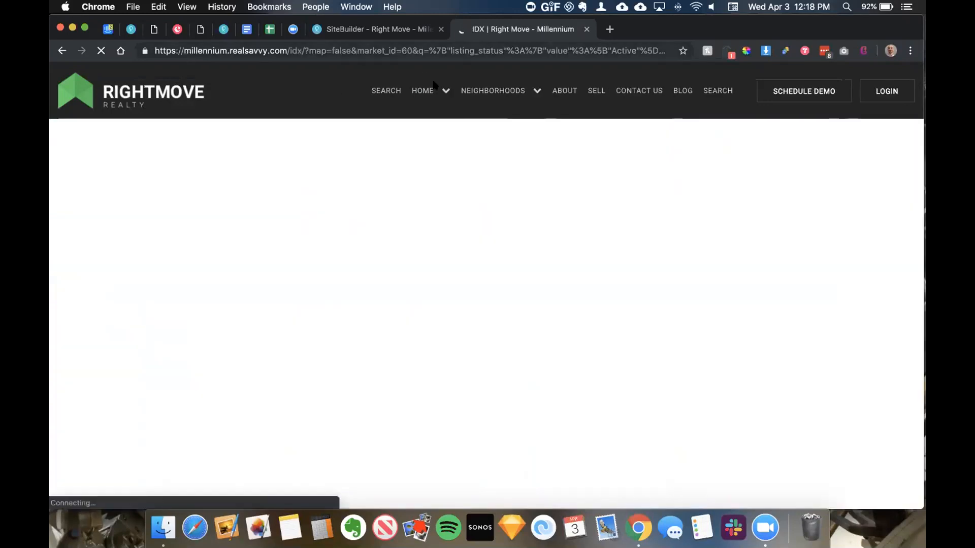
{"action": "mouse_move", "coordinate": [431, 89]}
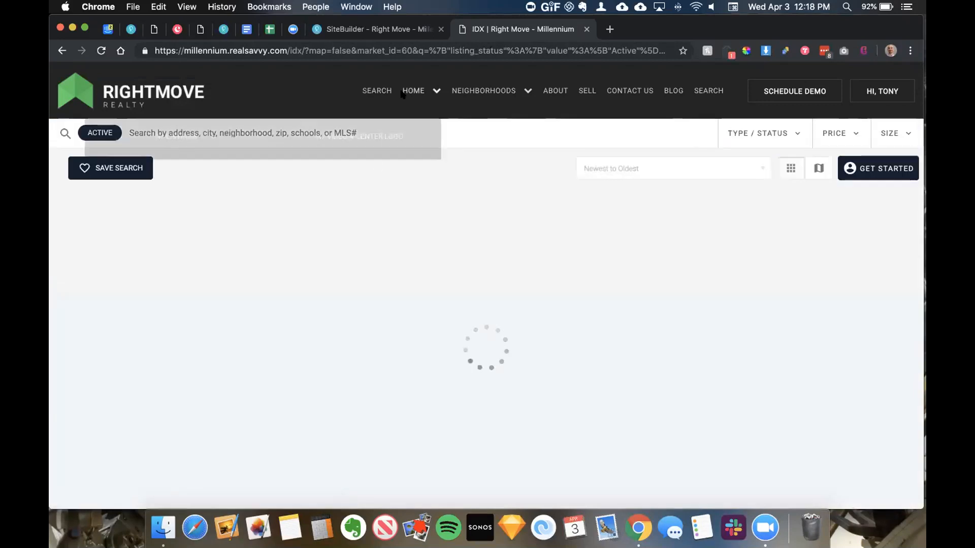
{"action": "left_click", "coordinate": [378, 29]}
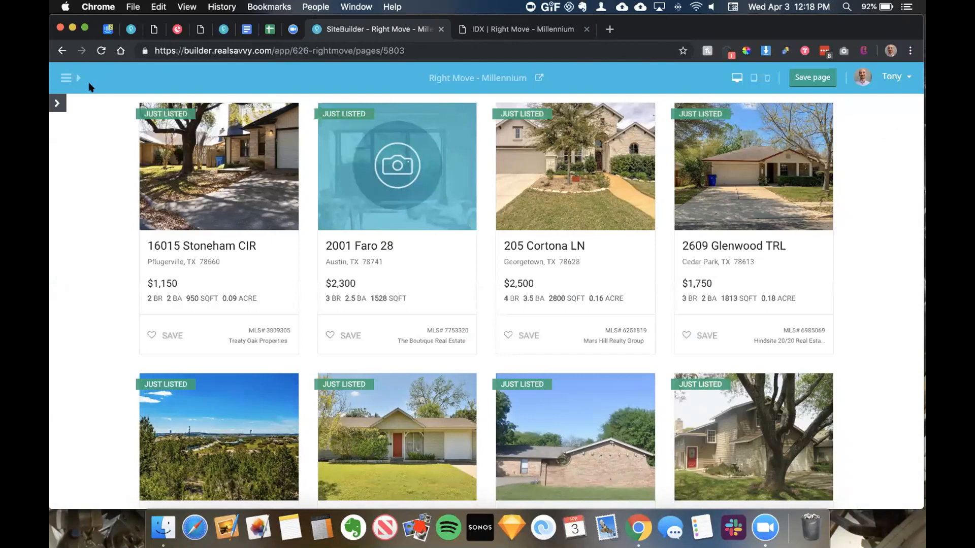
Step: Browse both pages of the More Pages list, then open the Home page for editing
{"action": "left_click", "coordinate": [66, 77]}
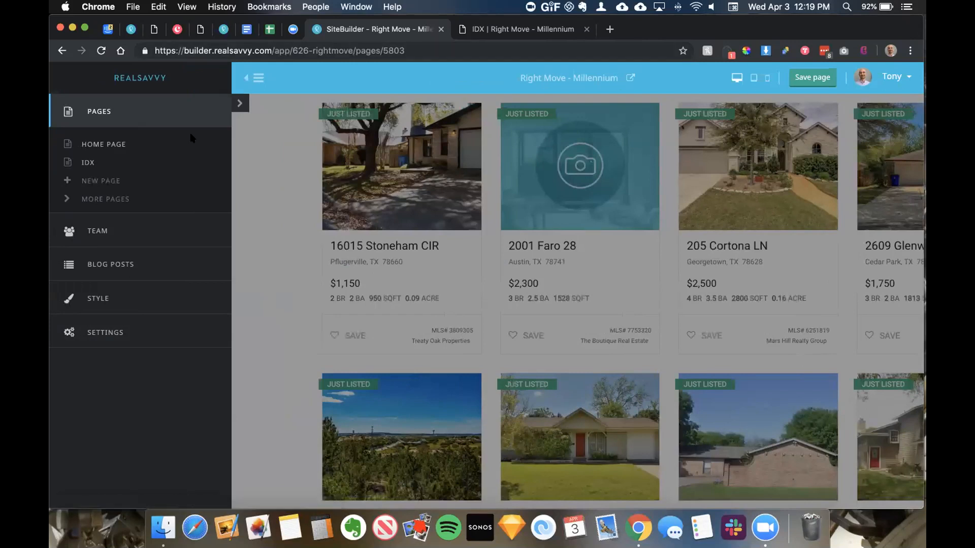
{"action": "left_click", "coordinate": [109, 200]}
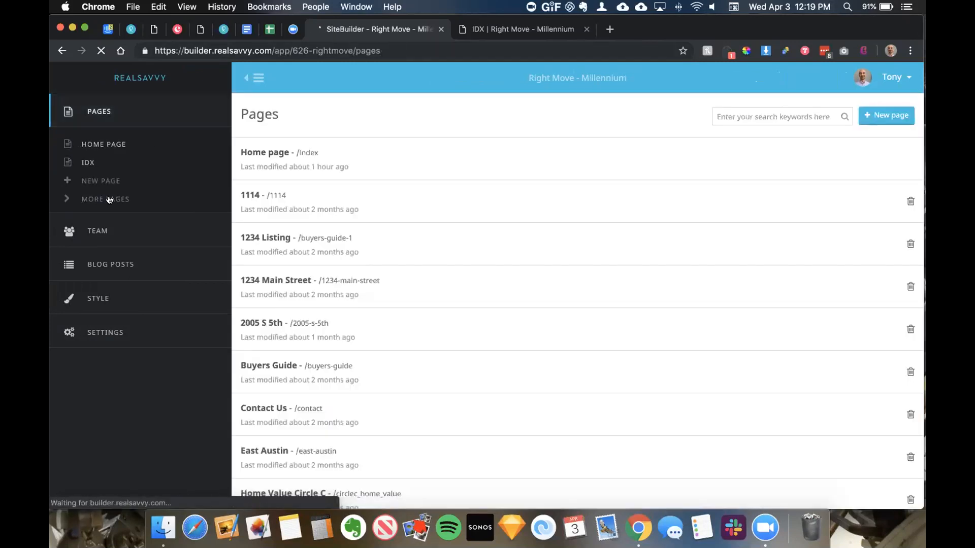
{"action": "scroll", "coordinate": [348, 199], "scroll_direction": "down", "scroll_amount": 2}
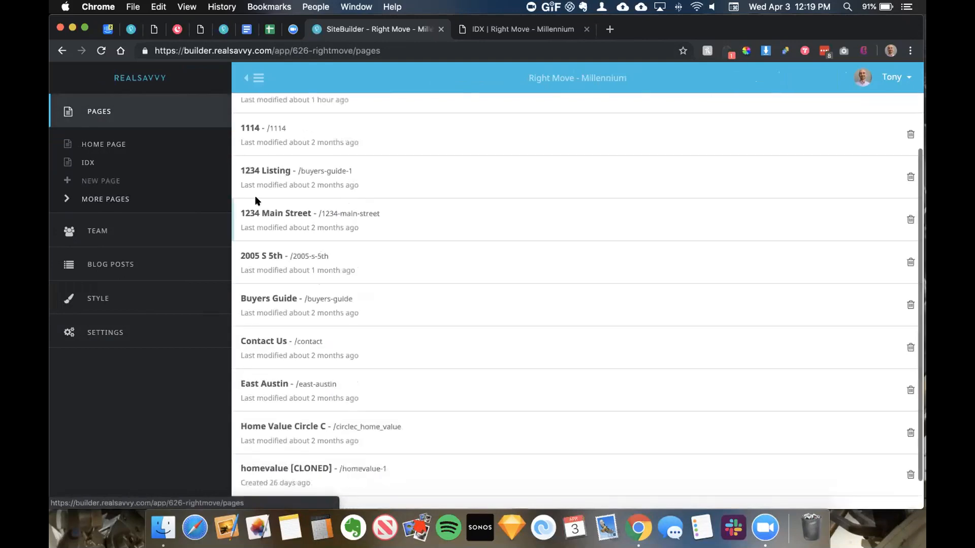
{"action": "scroll", "coordinate": [264, 124], "scroll_direction": "up", "scroll_amount": 2}
{"action": "scroll", "coordinate": [274, 178], "scroll_direction": "down", "scroll_amount": 3}
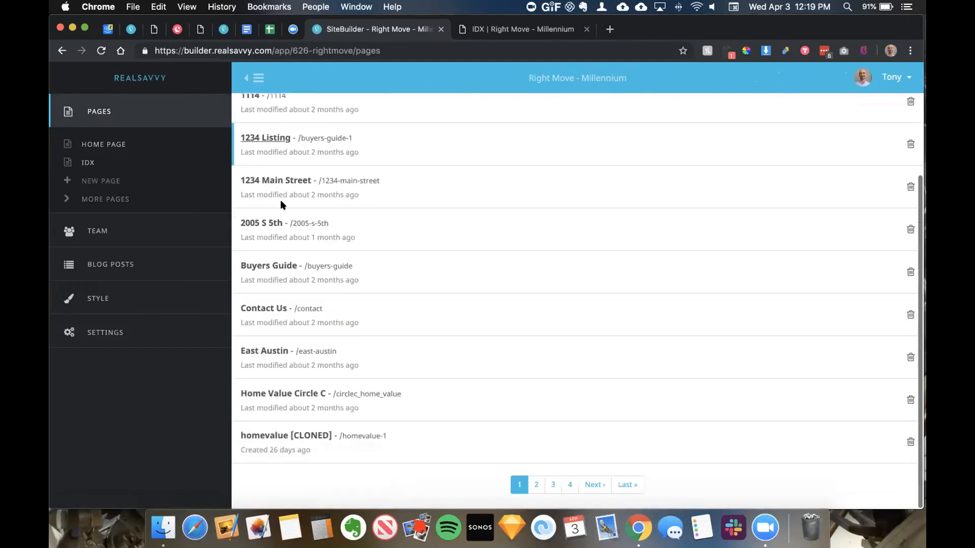
{"action": "left_click", "coordinate": [536, 483]}
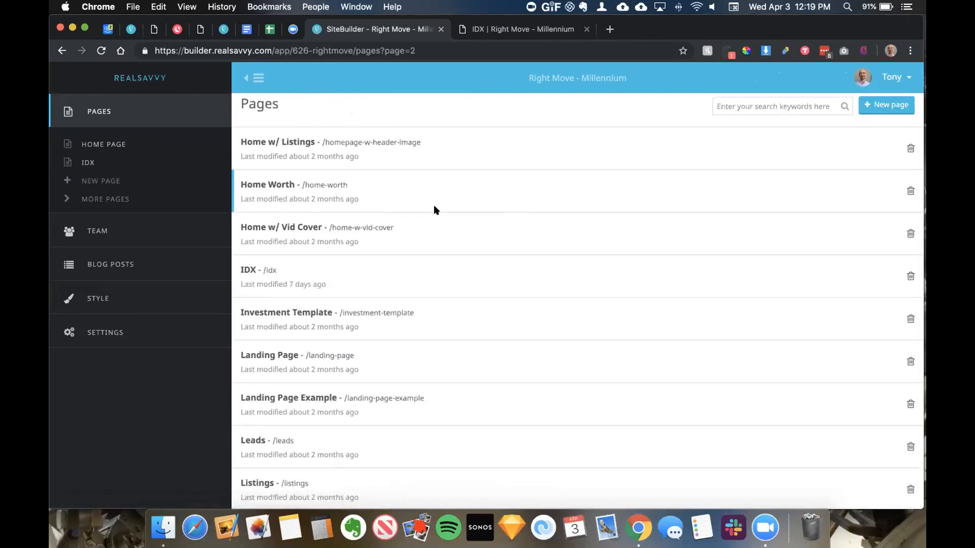
{"action": "scroll", "coordinate": [434, 210], "scroll_direction": "down", "scroll_amount": 2}
{"action": "scroll", "coordinate": [435, 207], "scroll_direction": "down", "scroll_amount": 1}
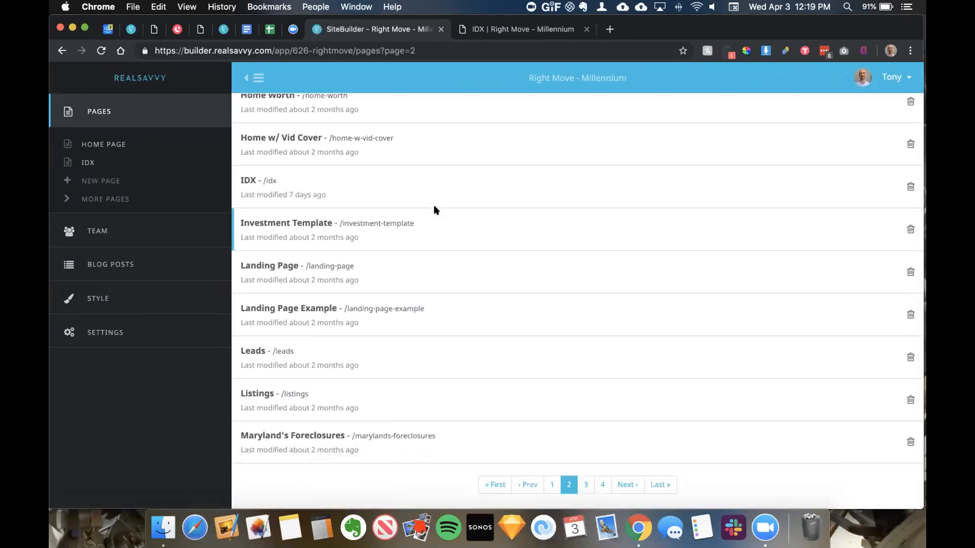
{"action": "left_click", "coordinate": [551, 482]}
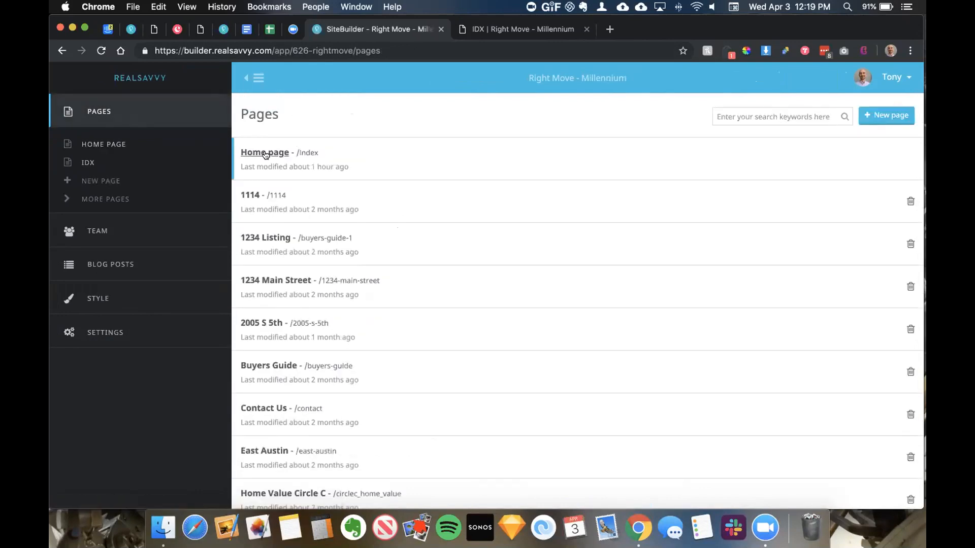
{"action": "left_click", "coordinate": [265, 154]}
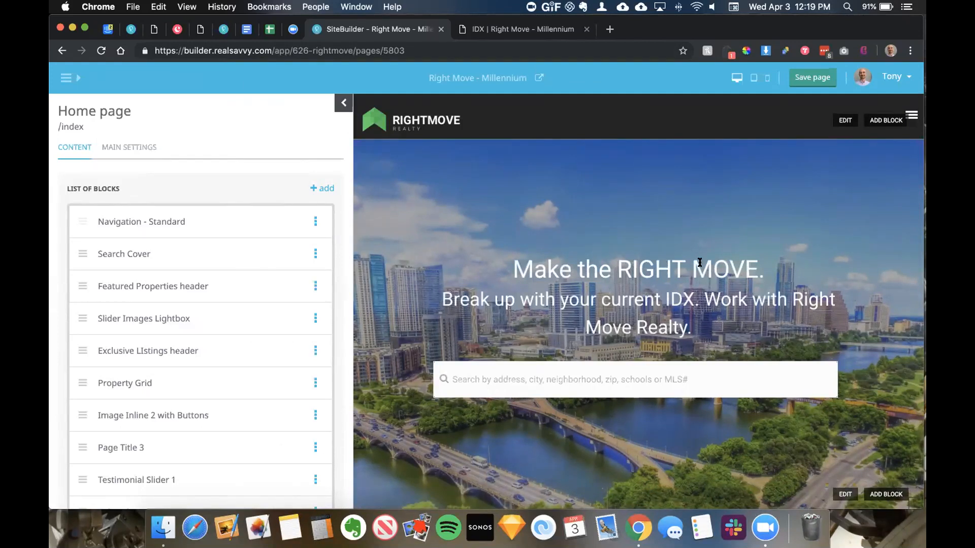
Step: Open a live site preview, then return to the Home page editor and scroll its block list
{"action": "left_click", "coordinate": [538, 79]}
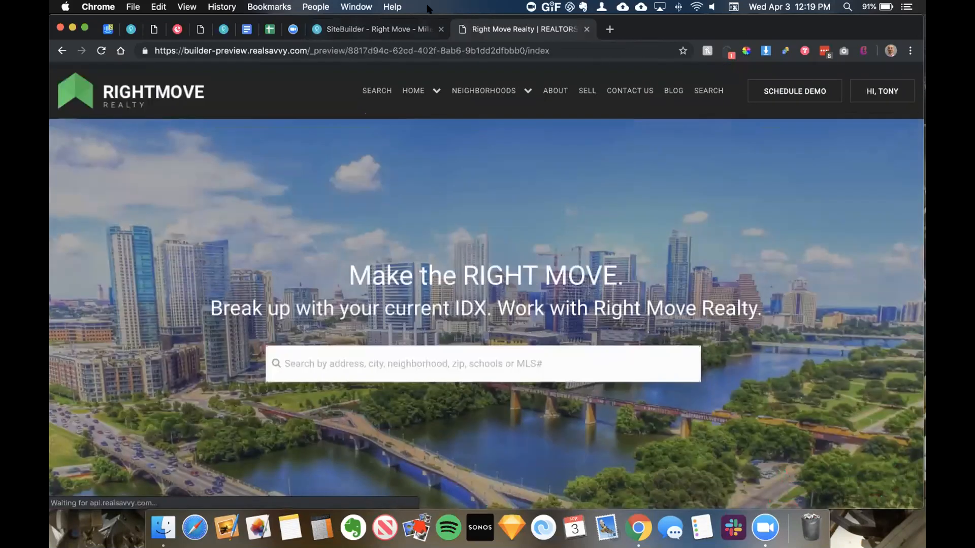
{"action": "left_click", "coordinate": [391, 29]}
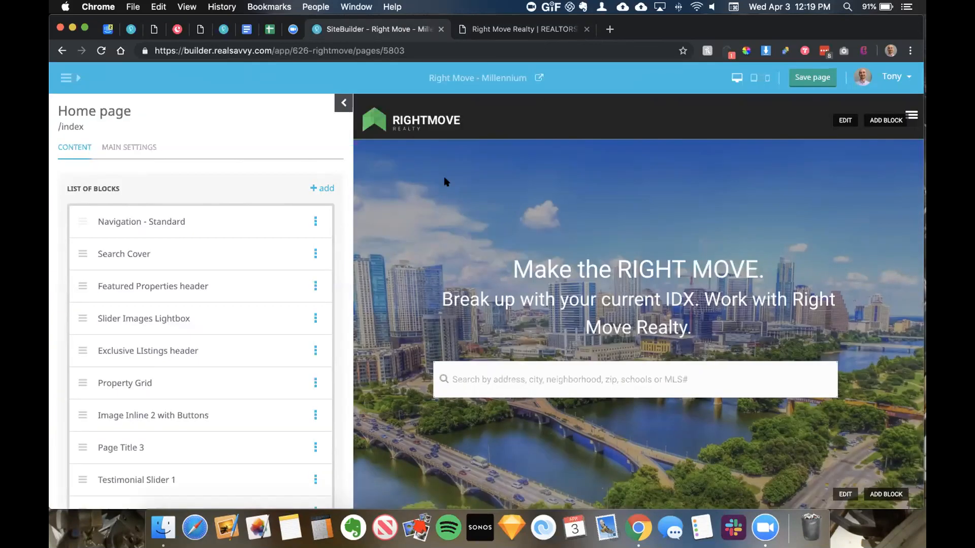
{"action": "scroll", "coordinate": [387, 153], "scroll_direction": "down", "scroll_amount": 2}
{"action": "scroll", "coordinate": [200, 208], "scroll_direction": "down", "scroll_amount": 1}
{"action": "scroll", "coordinate": [200, 208], "scroll_direction": "up", "scroll_amount": 1}
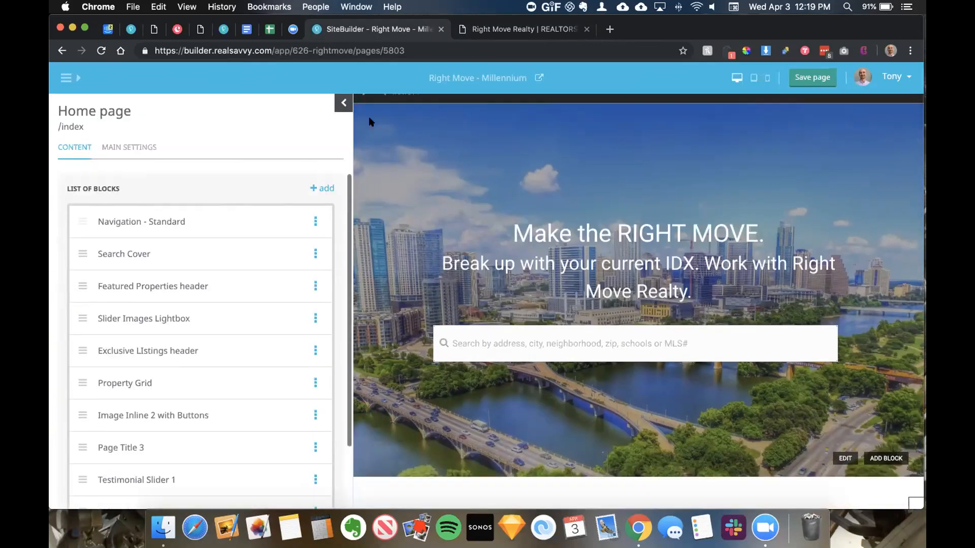
{"action": "scroll", "coordinate": [188, 206], "scroll_direction": "down", "scroll_amount": 1}
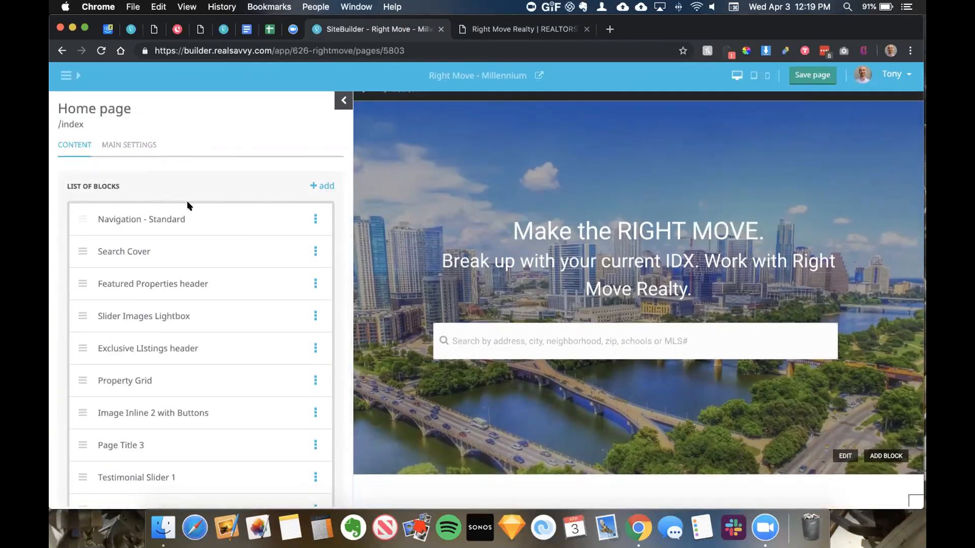
{"action": "scroll", "coordinate": [188, 206], "scroll_direction": "down", "scroll_amount": 1}
{"action": "scroll", "coordinate": [187, 202], "scroll_direction": "up", "scroll_amount": 2}
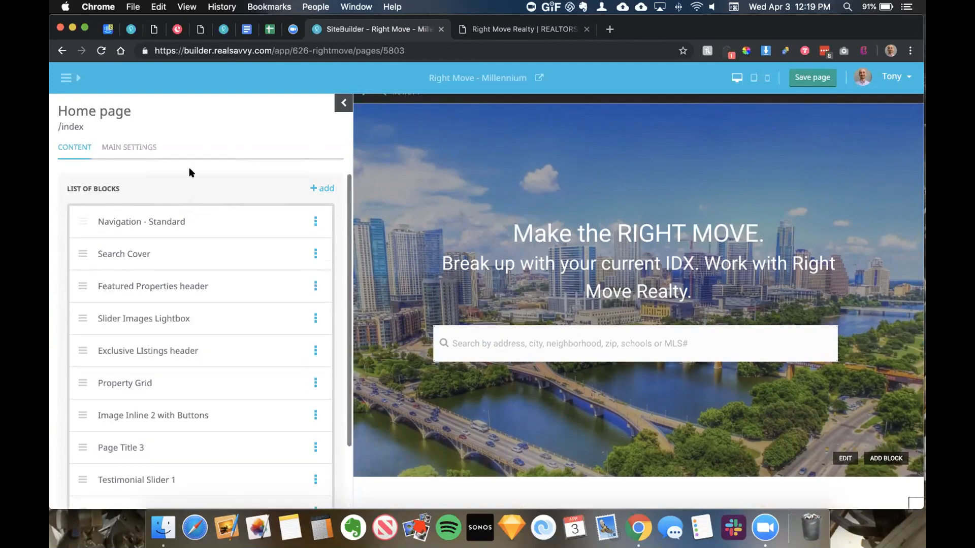
{"action": "scroll", "coordinate": [190, 218], "scroll_direction": "down", "scroll_amount": 1}
{"action": "scroll", "coordinate": [188, 215], "scroll_direction": "up", "scroll_amount": 2}
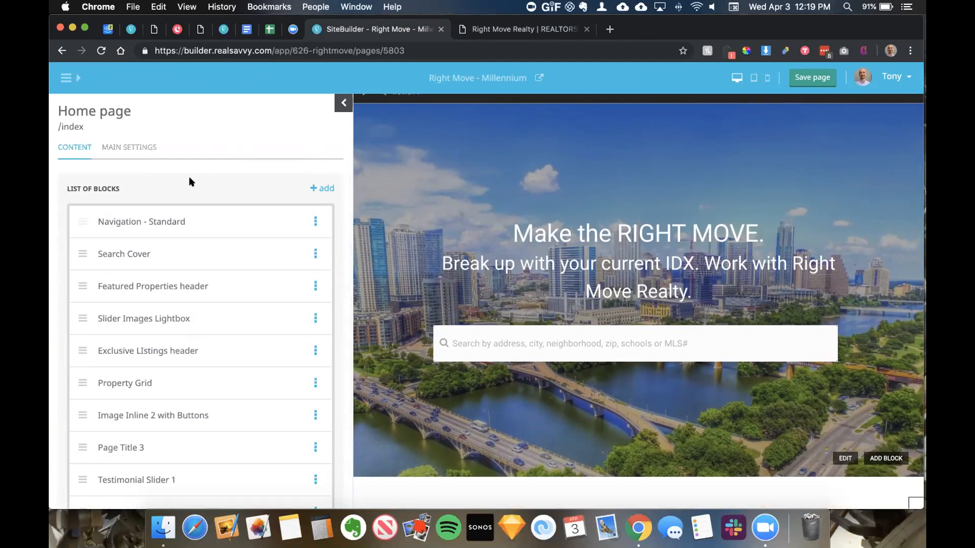
{"action": "scroll", "coordinate": [414, 193], "scroll_direction": "up", "scroll_amount": 1}
{"action": "scroll", "coordinate": [186, 224], "scroll_direction": "down", "scroll_amount": 1}
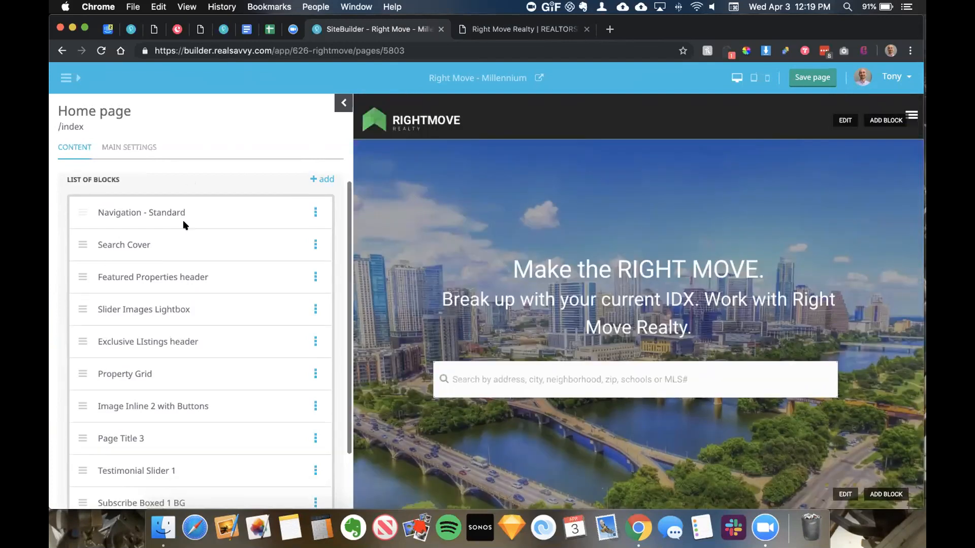
{"action": "scroll", "coordinate": [188, 219], "scroll_direction": "down", "scroll_amount": 2}
{"action": "scroll", "coordinate": [185, 224], "scroll_direction": "up", "scroll_amount": 3}
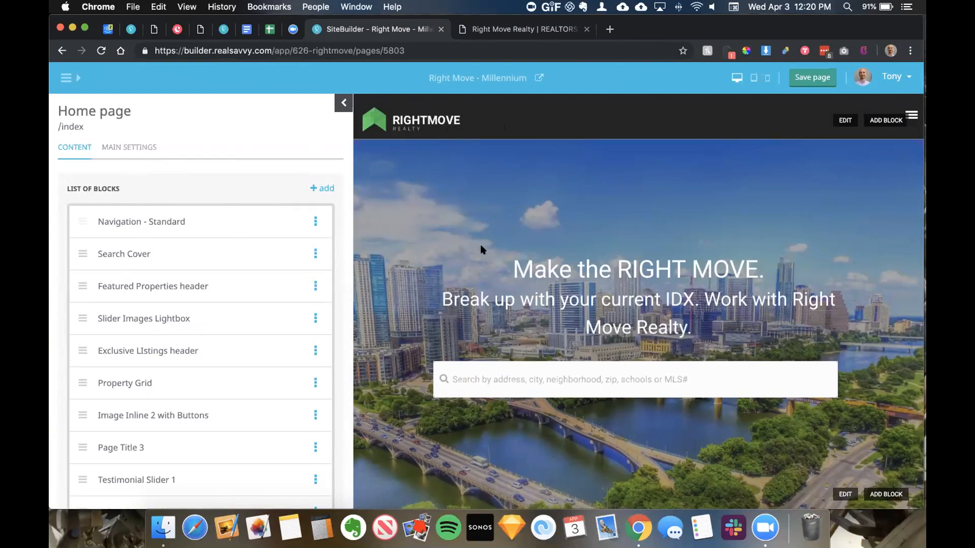
{"action": "scroll", "coordinate": [538, 312], "scroll_direction": "down", "scroll_amount": 6}
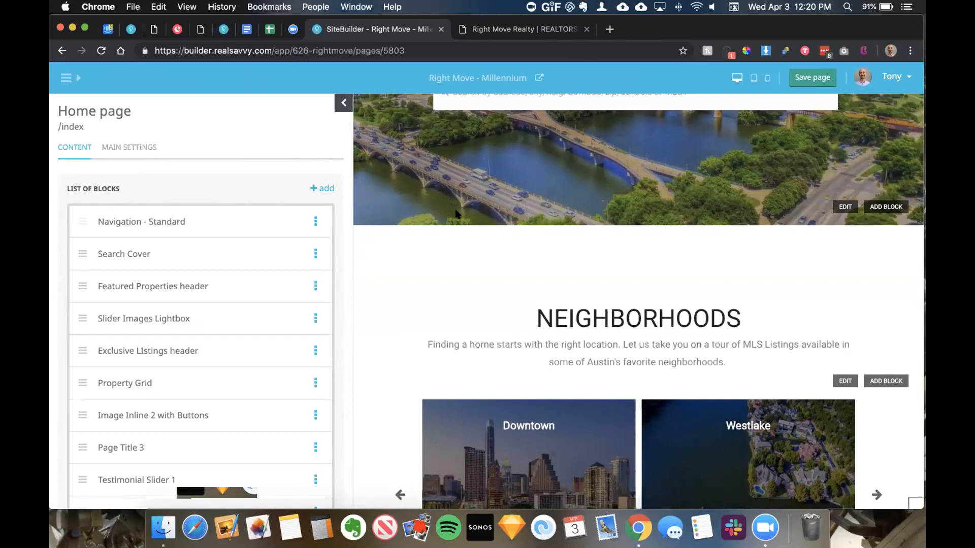
Step: Demo dragging the Featured Properties, Exclusive Listings and Slider Images Lightbox blocks, leaving the order unchanged
{"action": "left_click", "coordinate": [79, 251]}
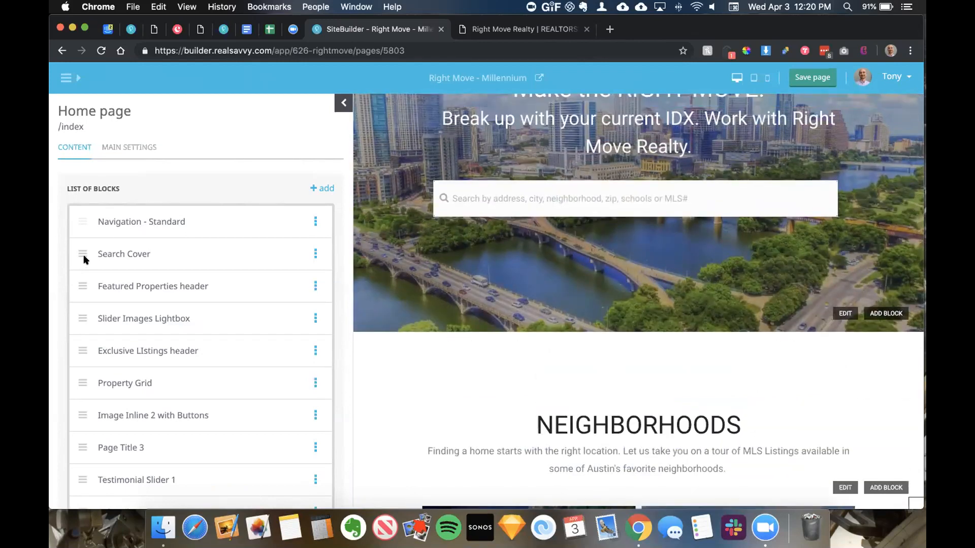
{"action": "mouse_move", "coordinate": [79, 283]}
{"action": "left_mouse_down"}
{"action": "mouse_move", "coordinate": [78, 322]}
{"action": "mouse_move", "coordinate": [75, 289]}
{"action": "mouse_move", "coordinate": [76, 300]}
{"action": "left_mouse_up"}
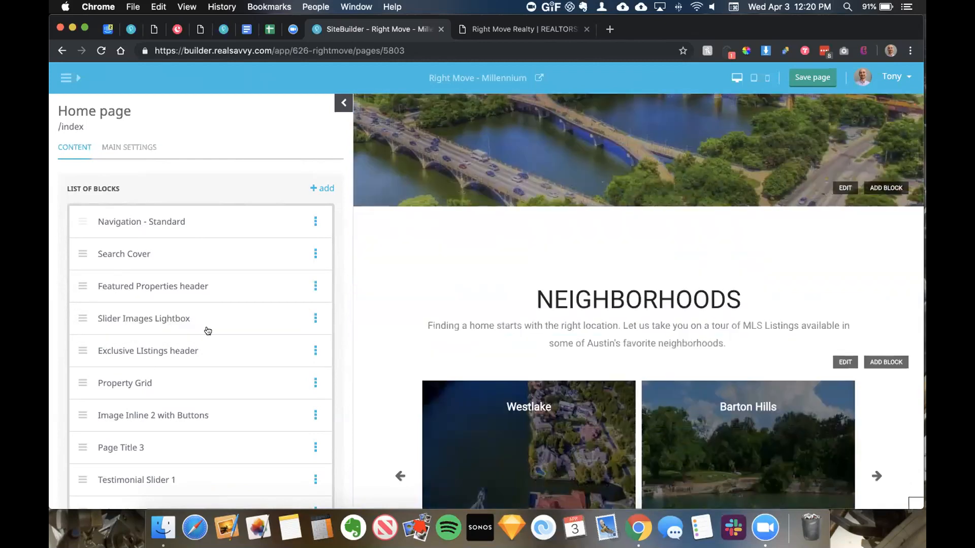
{"action": "scroll", "coordinate": [318, 281], "scroll_direction": "down", "scroll_amount": 3}
{"action": "mouse_move", "coordinate": [78, 273]}
{"action": "left_mouse_down"}
{"action": "mouse_move", "coordinate": [78, 305]}
{"action": "mouse_move", "coordinate": [79, 281]}
{"action": "left_mouse_up"}
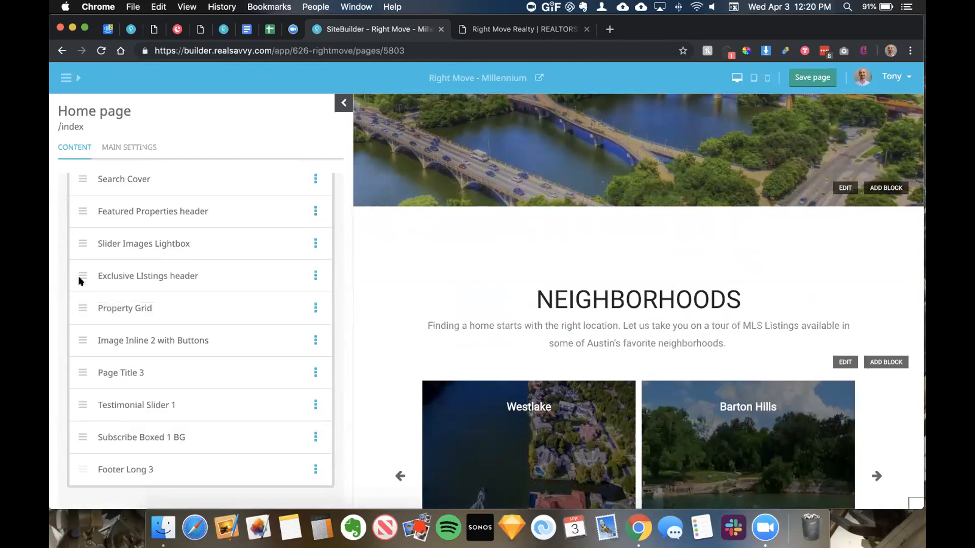
{"action": "mouse_move", "coordinate": [78, 243]}
{"action": "left_mouse_down"}
{"action": "mouse_move", "coordinate": [78, 213]}
{"action": "mouse_move", "coordinate": [80, 234]}
{"action": "left_mouse_up"}
{"action": "scroll", "coordinate": [311, 244], "scroll_direction": "up", "scroll_amount": 3}
{"action": "left_click", "coordinate": [316, 254]}
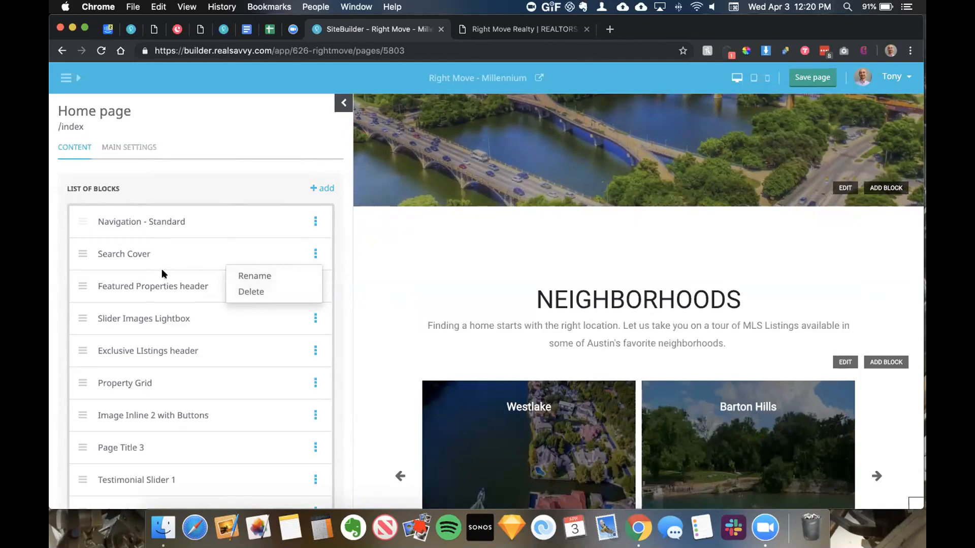
{"action": "left_click", "coordinate": [173, 260]}
{"action": "scroll", "coordinate": [196, 254], "scroll_direction": "down", "scroll_amount": 1}
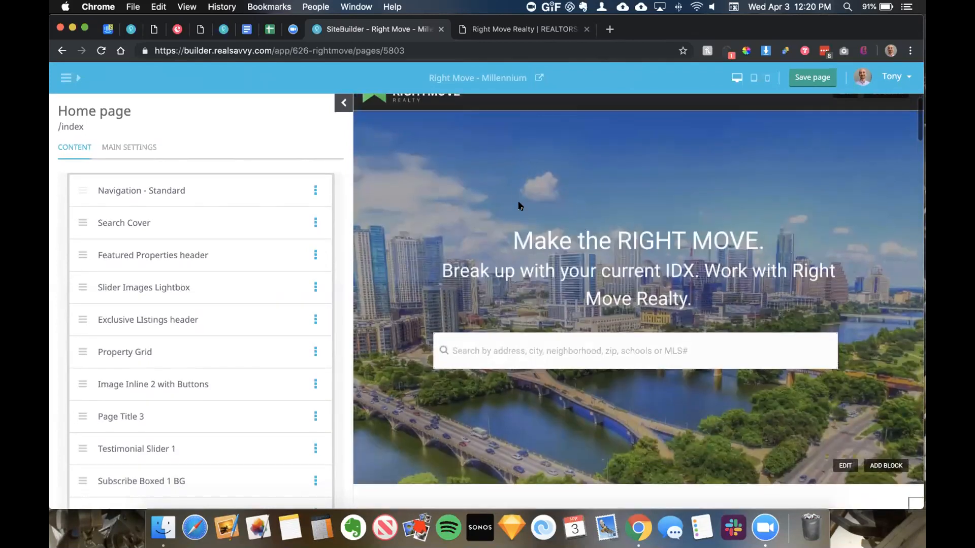
{"action": "scroll", "coordinate": [212, 215], "scroll_direction": "up", "scroll_amount": 1}
{"action": "scroll", "coordinate": [422, 221], "scroll_direction": "up", "scroll_amount": 1}
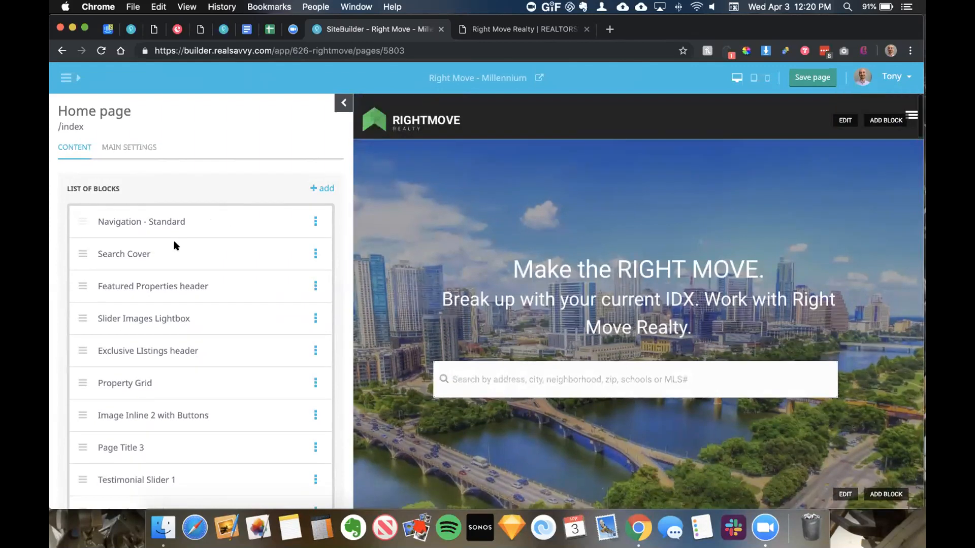
Step: Open the Search Cover block, review its SETTINGS tab, then return to the CONTENT tab
{"action": "left_click", "coordinate": [132, 255]}
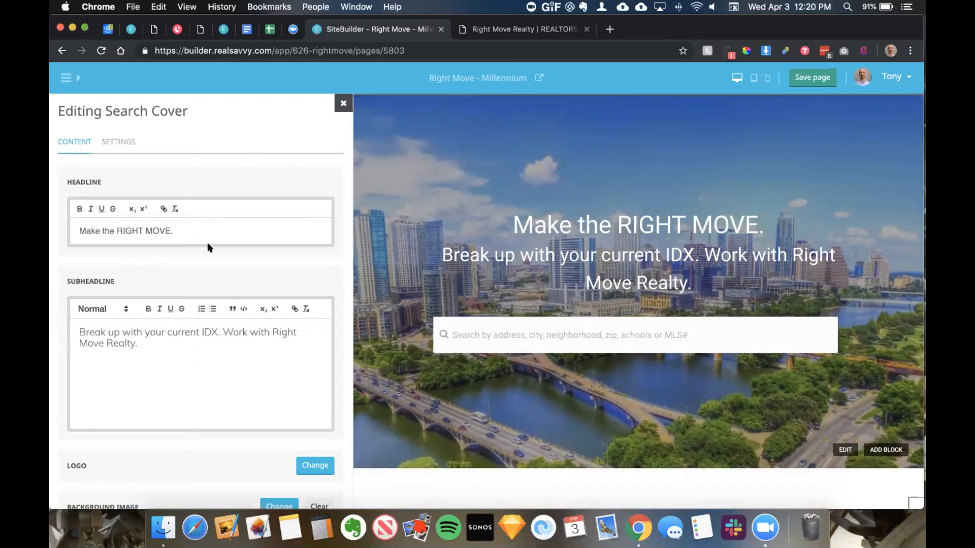
{"action": "scroll", "coordinate": [163, 336], "scroll_direction": "down", "scroll_amount": 4}
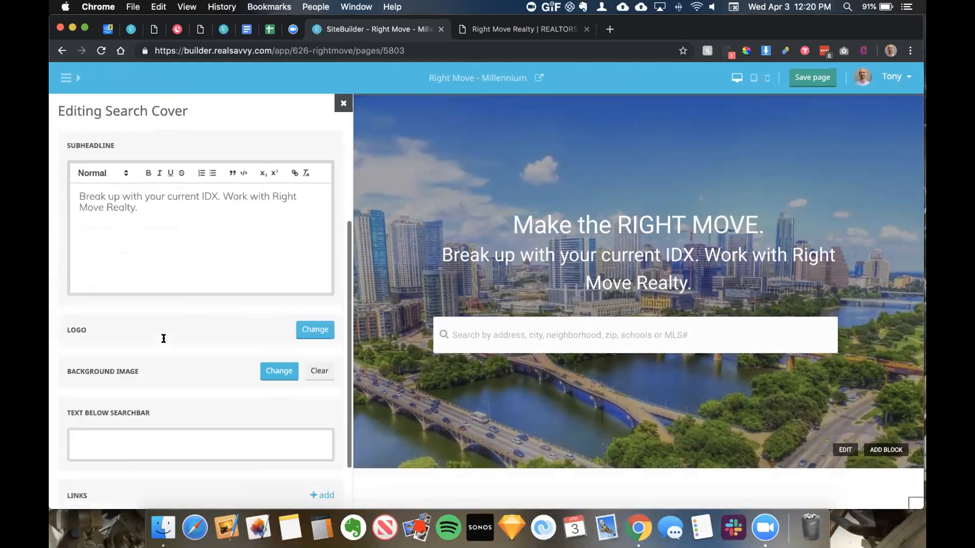
{"action": "scroll", "coordinate": [162, 337], "scroll_direction": "up", "scroll_amount": 4}
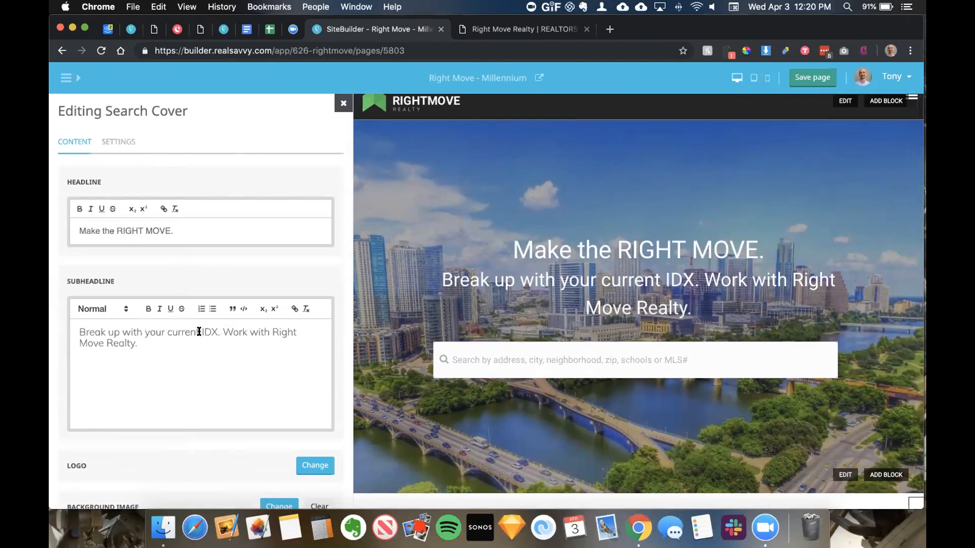
{"action": "left_click", "coordinate": [129, 142]}
{"action": "scroll", "coordinate": [192, 224], "scroll_direction": "down", "scroll_amount": 1}
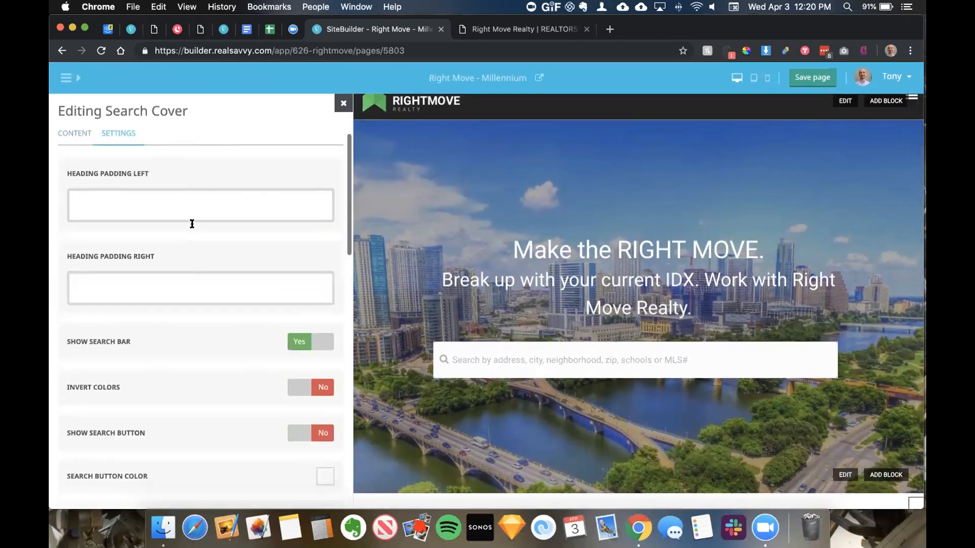
{"action": "scroll", "coordinate": [192, 224], "scroll_direction": "down", "scroll_amount": 2}
{"action": "scroll", "coordinate": [191, 230], "scroll_direction": "up", "scroll_amount": 3}
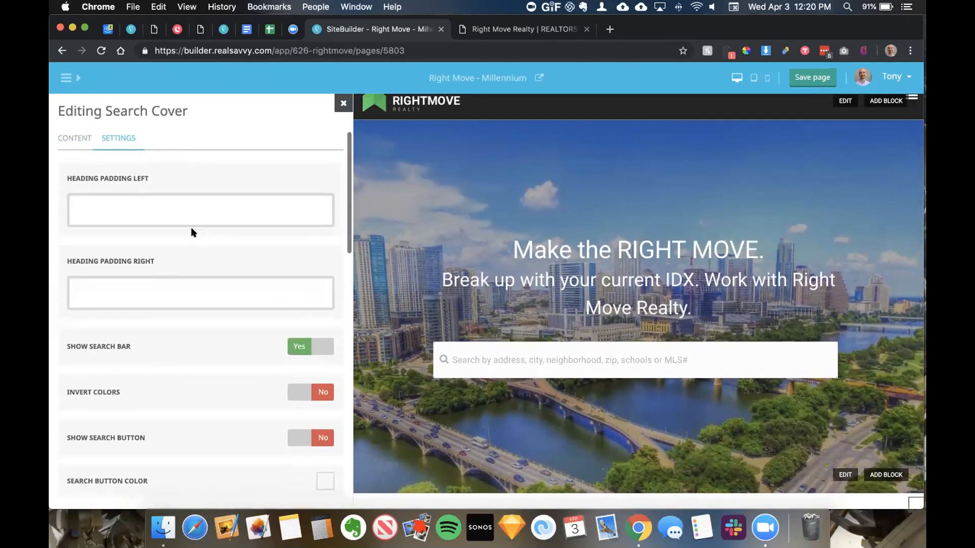
{"action": "scroll", "coordinate": [192, 233], "scroll_direction": "down", "scroll_amount": 6}
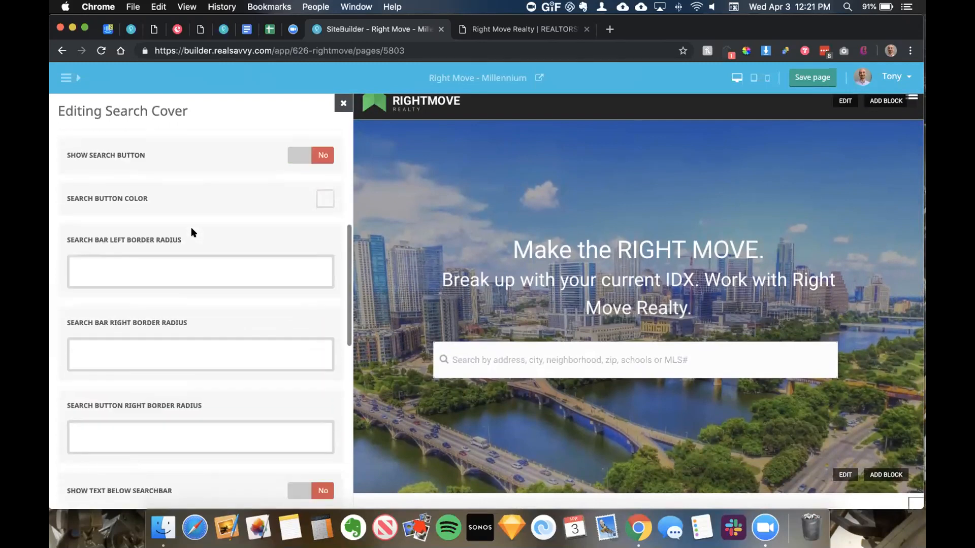
{"action": "scroll", "coordinate": [192, 232], "scroll_direction": "up", "scroll_amount": 6}
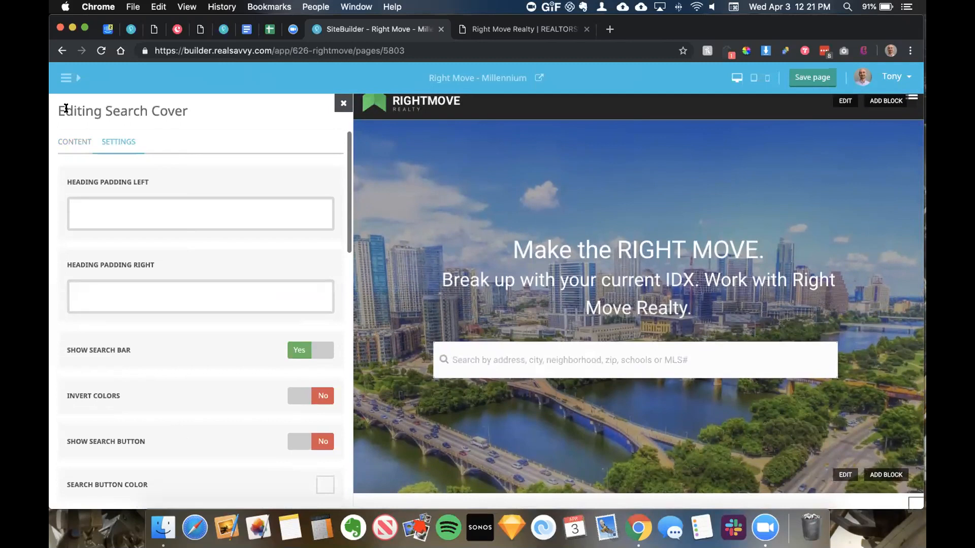
{"action": "left_click", "coordinate": [74, 141]}
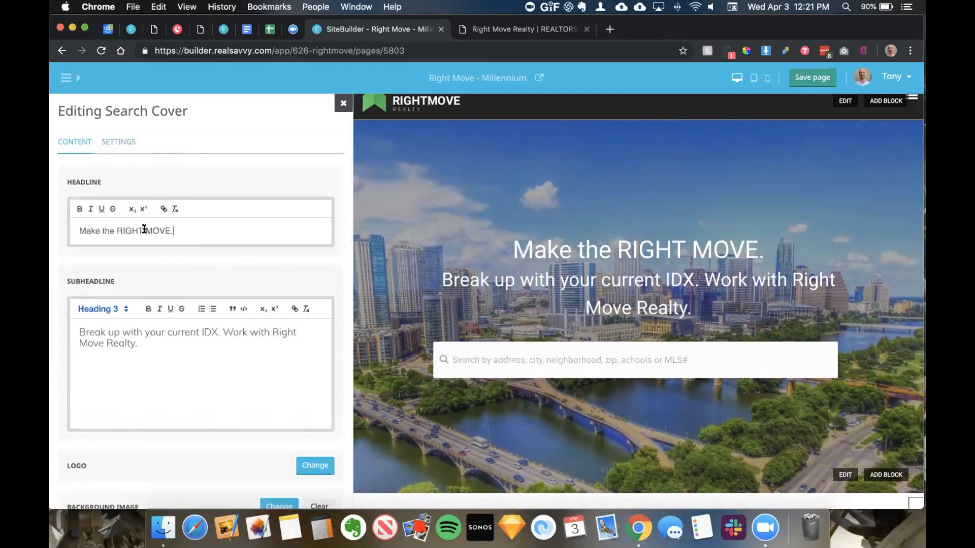
Step: Replace the hero headline with a bold 'Find Your Dream Home'
{"action": "left_click_drag", "start_coordinate": [174, 231], "coordinate": [51, 225]}
{"action": "type", "text": "Fin"}
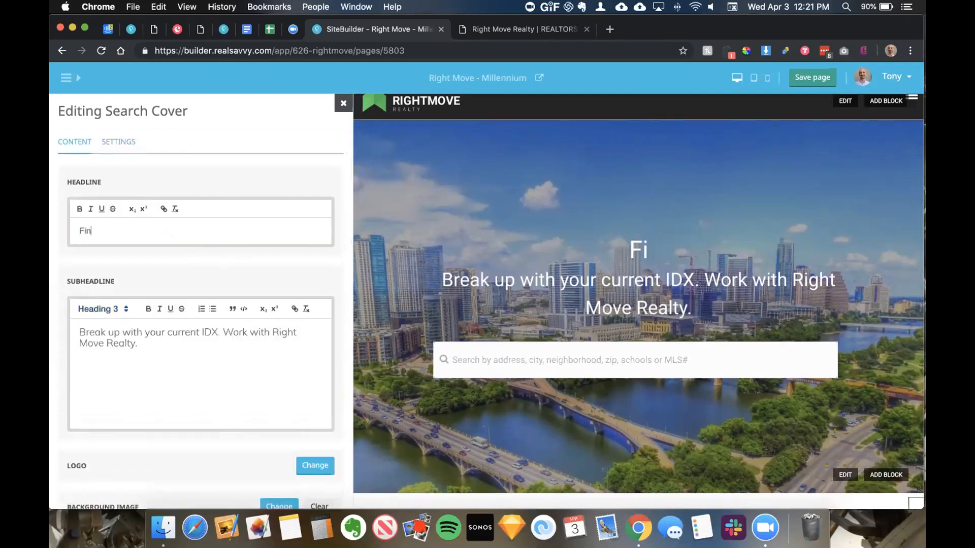
{"action": "type", "text": "d Your "}
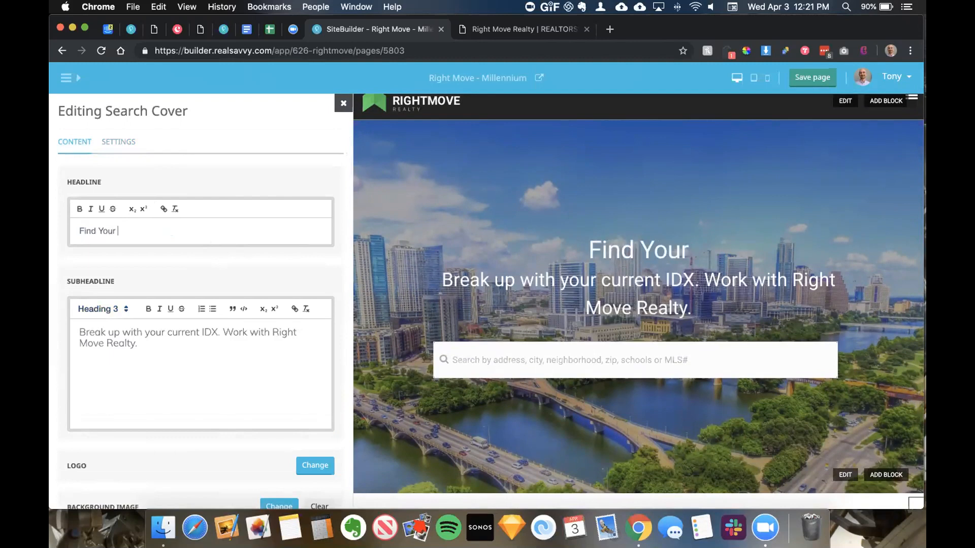
{"action": "type", "text": "Dream Home"}
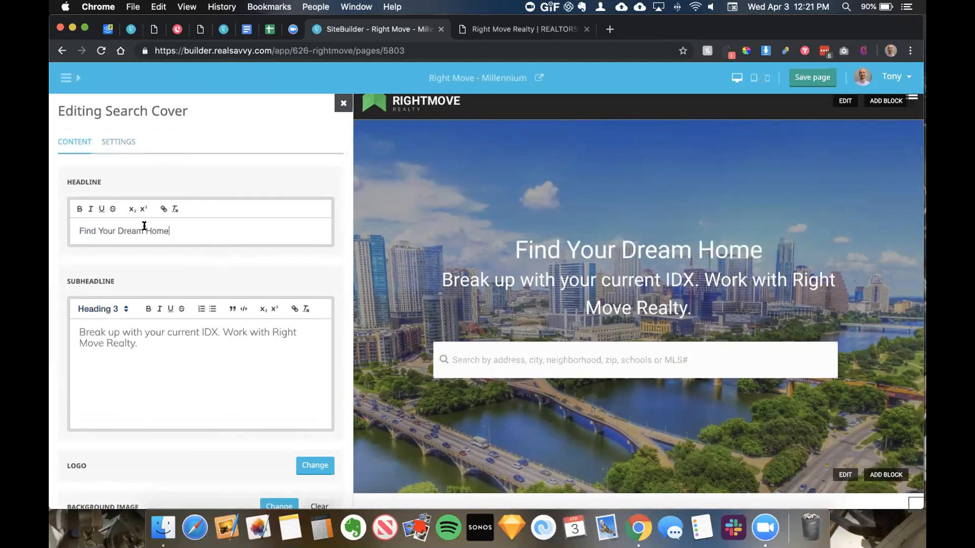
{"action": "key", "text": "super+a"}
{"action": "left_click", "coordinate": [78, 212]}
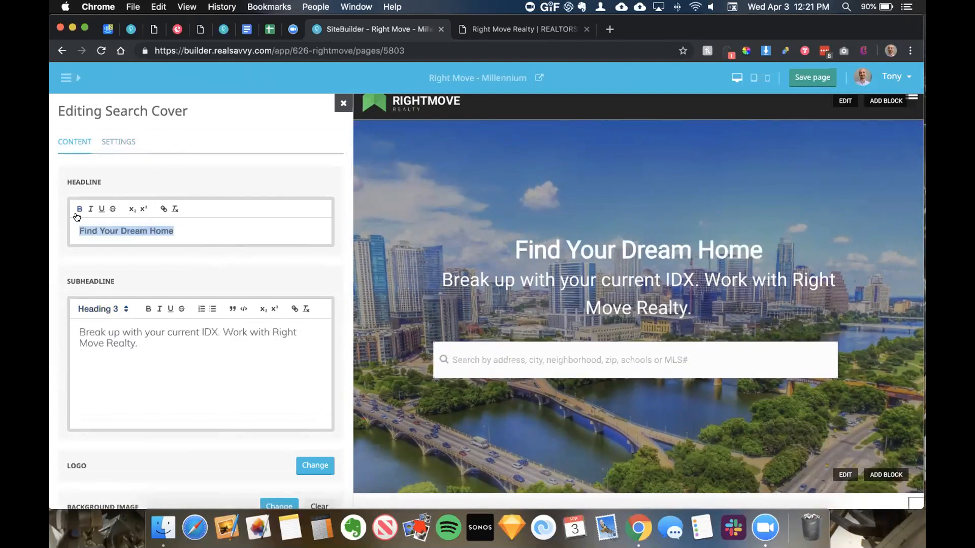
{"action": "left_click", "coordinate": [182, 231]}
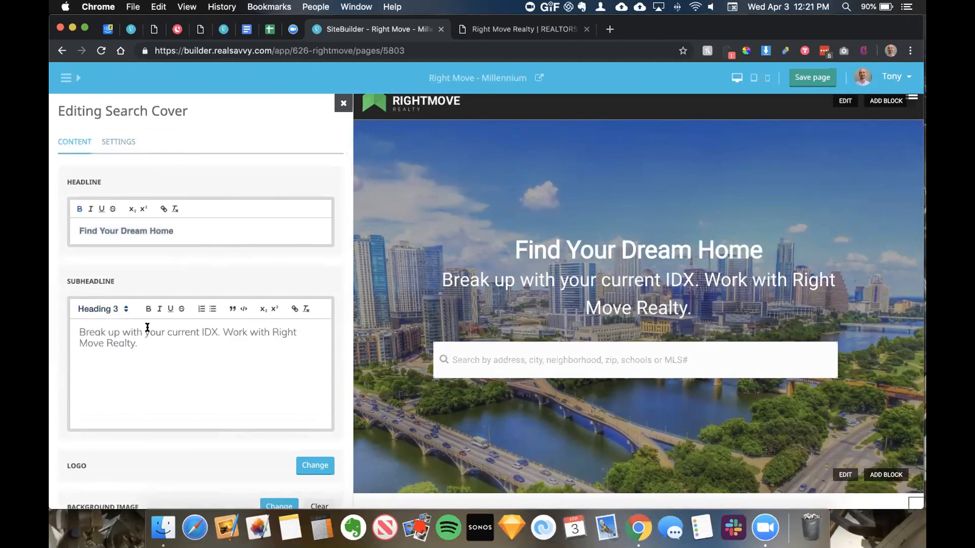
Step: Swap the hero's city skyline background for the modern house photo from the Images library
{"action": "left_click_drag", "start_coordinate": [145, 348], "coordinate": [71, 331]}
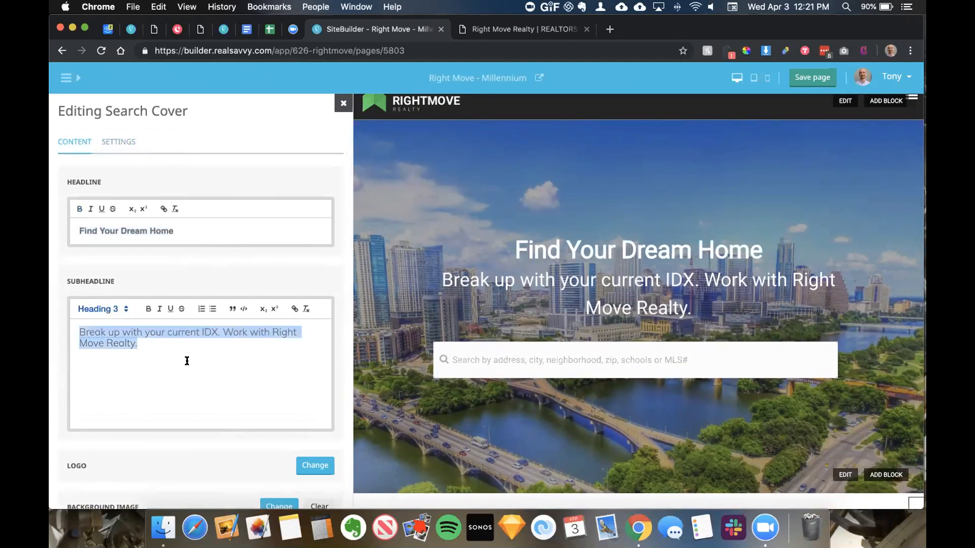
{"action": "scroll", "coordinate": [187, 360], "scroll_direction": "down", "scroll_amount": 5}
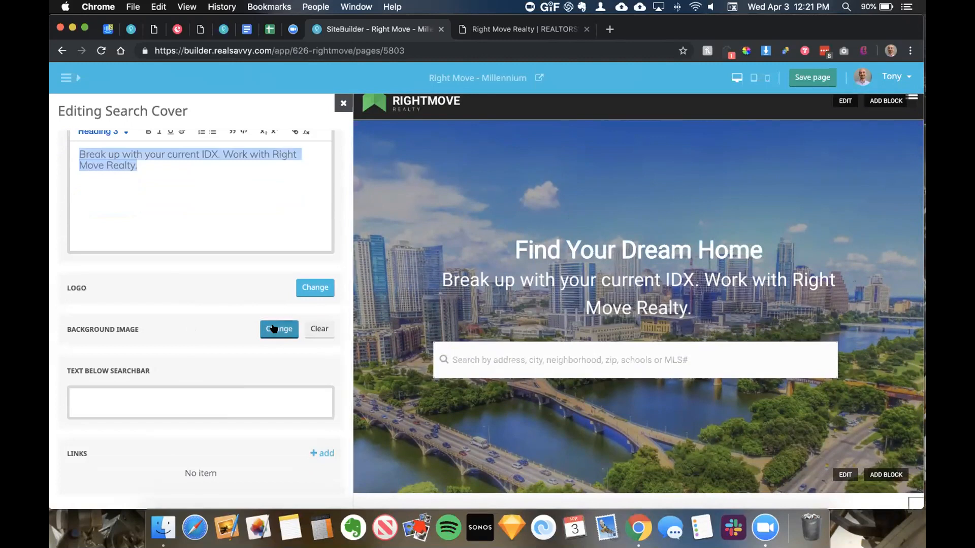
{"action": "left_click", "coordinate": [273, 329]}
{"action": "scroll", "coordinate": [183, 228], "scroll_direction": "down", "scroll_amount": 1}
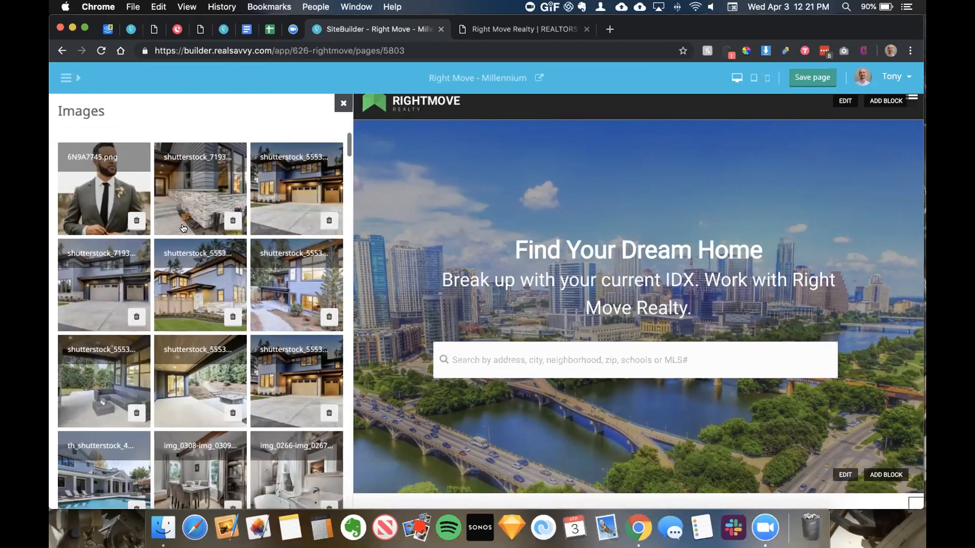
{"action": "left_click", "coordinate": [278, 193]}
Step: On the Search Cover's Settings, toggle Invert Colors and Show Search Button on and back off
{"action": "scroll", "coordinate": [278, 193], "scroll_direction": "down", "scroll_amount": 1}
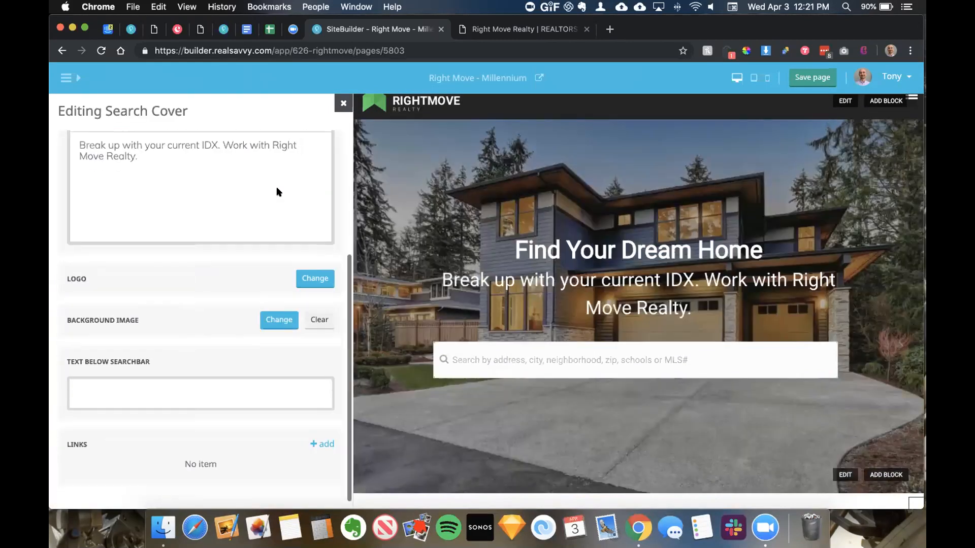
{"action": "scroll", "coordinate": [235, 279], "scroll_direction": "up", "scroll_amount": 10}
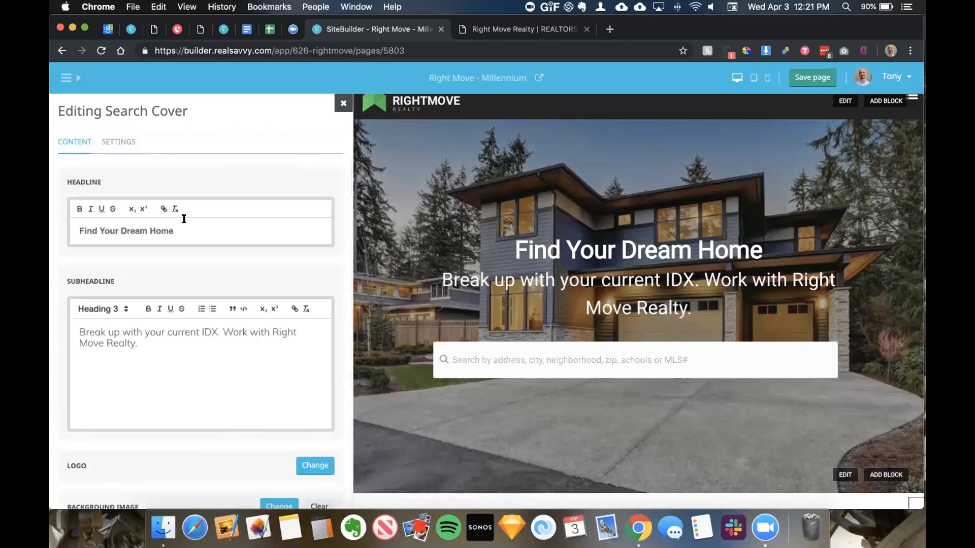
{"action": "left_click", "coordinate": [120, 140]}
{"action": "scroll", "coordinate": [169, 245], "scroll_direction": "down", "scroll_amount": 2}
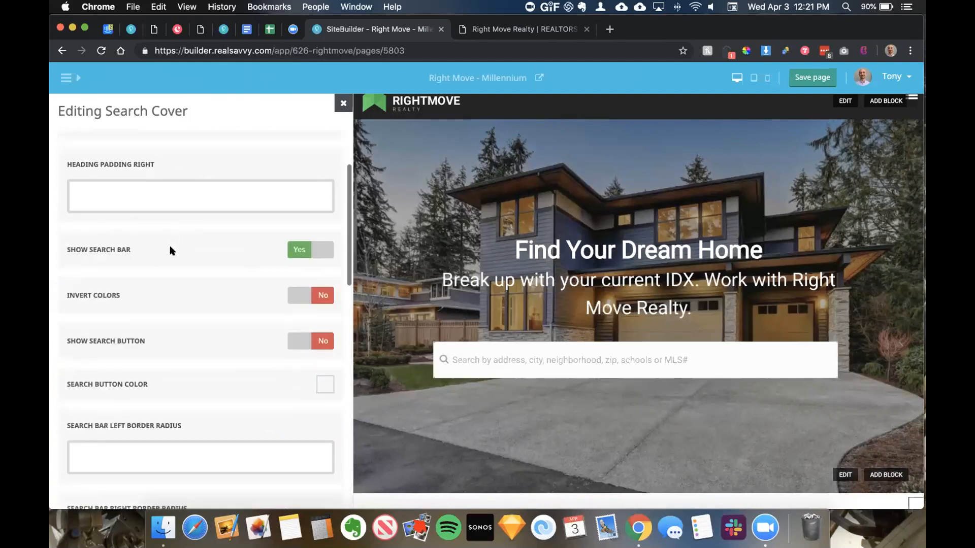
{"action": "left_click", "coordinate": [297, 294]}
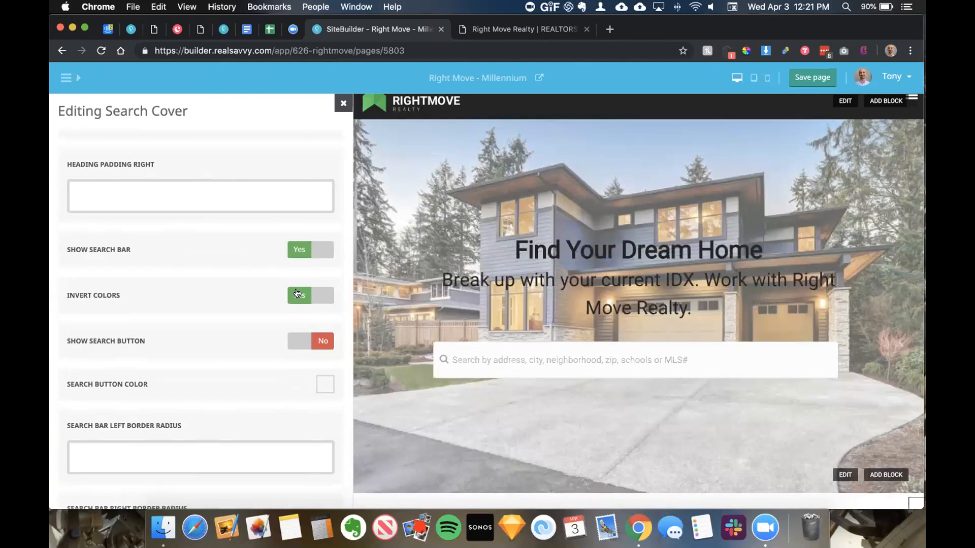
{"action": "left_click", "coordinate": [298, 293]}
{"action": "scroll", "coordinate": [186, 266], "scroll_direction": "down", "scroll_amount": 3}
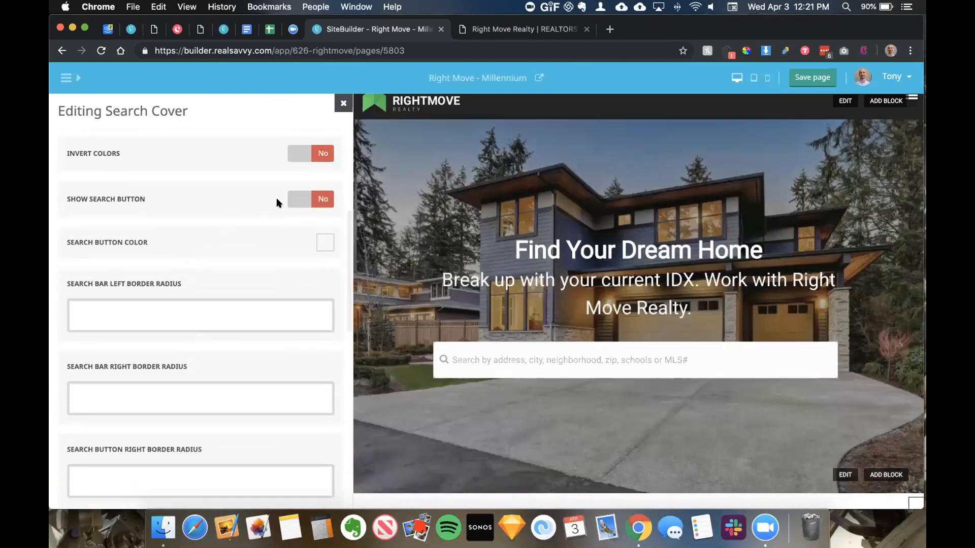
{"action": "left_click", "coordinate": [298, 198]}
{"action": "left_click", "coordinate": [298, 198]}
Step: Close the Search Cover editor and save the home page
{"action": "scroll", "coordinate": [189, 233], "scroll_direction": "down", "scroll_amount": 3}
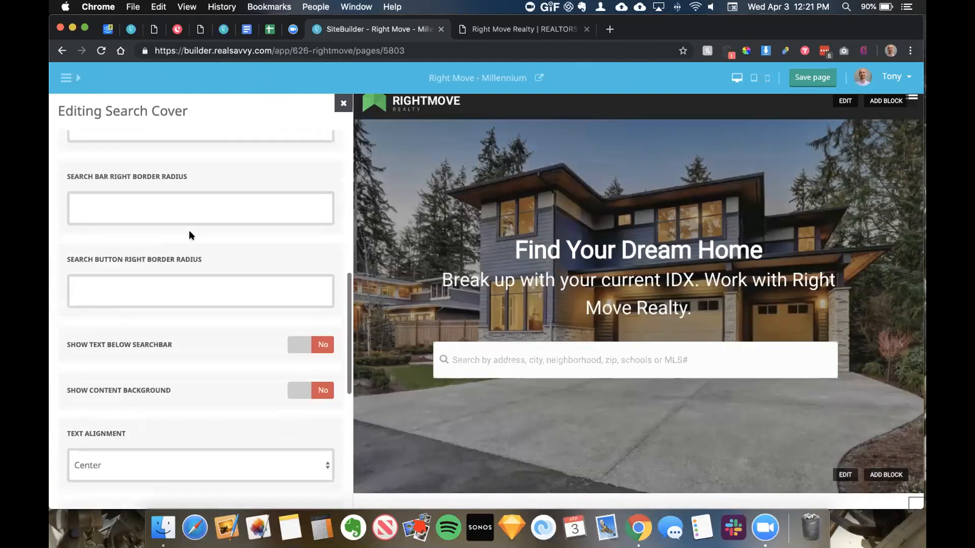
{"action": "scroll", "coordinate": [190, 235], "scroll_direction": "down", "scroll_amount": 2}
{"action": "scroll", "coordinate": [192, 247], "scroll_direction": "down", "scroll_amount": 1}
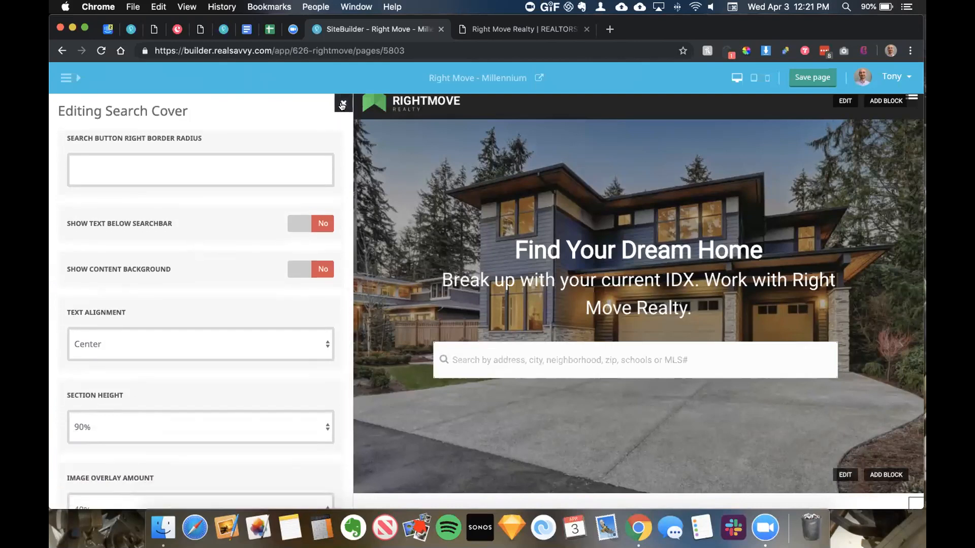
{"action": "left_click", "coordinate": [342, 105]}
{"action": "left_click", "coordinate": [342, 104]}
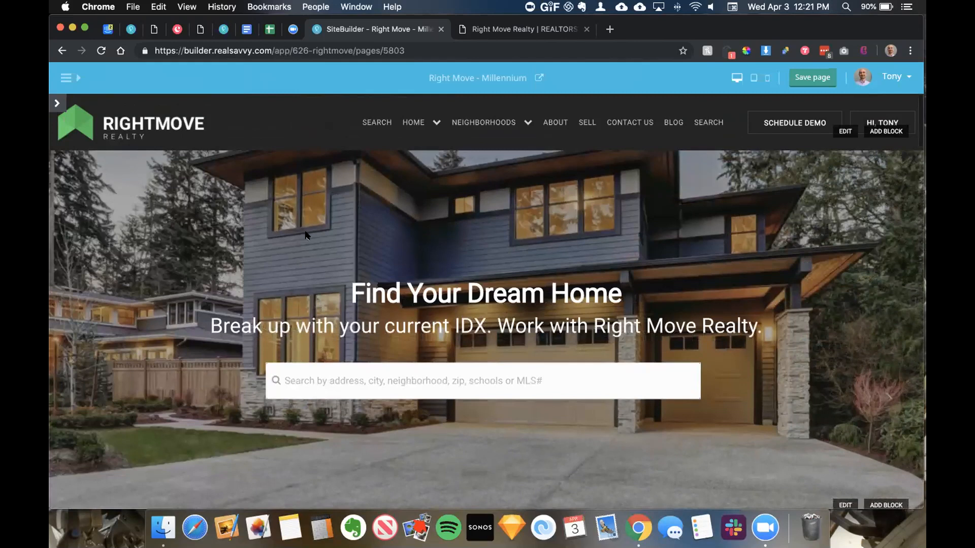
{"action": "scroll", "coordinate": [494, 300], "scroll_direction": "down", "scroll_amount": 1}
{"action": "scroll", "coordinate": [494, 300], "scroll_direction": "up", "scroll_amount": 1}
{"action": "left_click", "coordinate": [794, 81]}
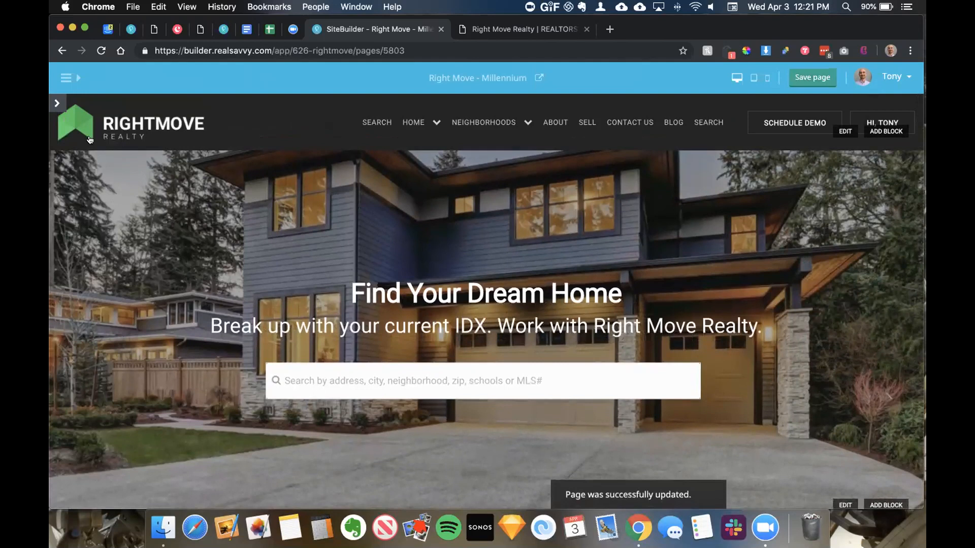
{"action": "left_click", "coordinate": [57, 103]}
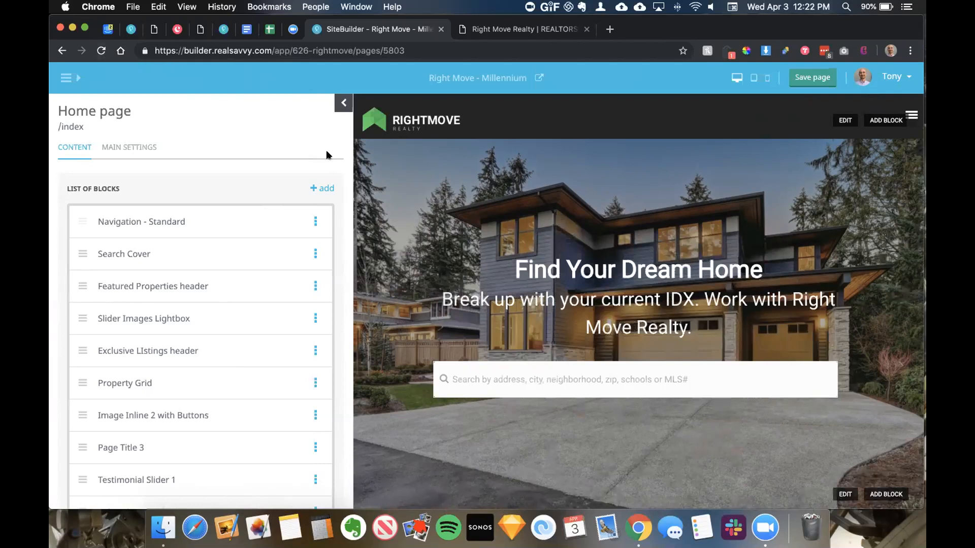
{"action": "left_click", "coordinate": [341, 104]}
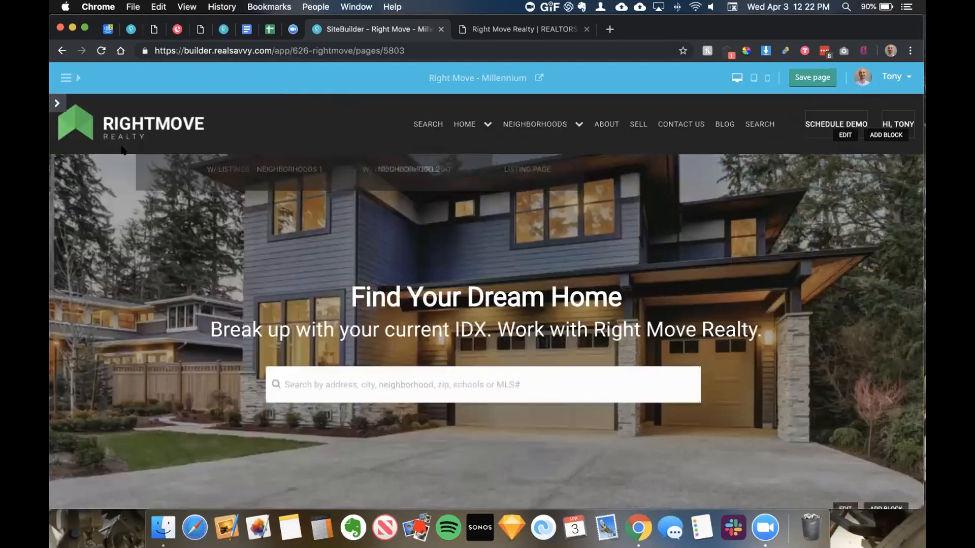
{"action": "scroll", "coordinate": [162, 138], "scroll_direction": "down", "scroll_amount": 15}
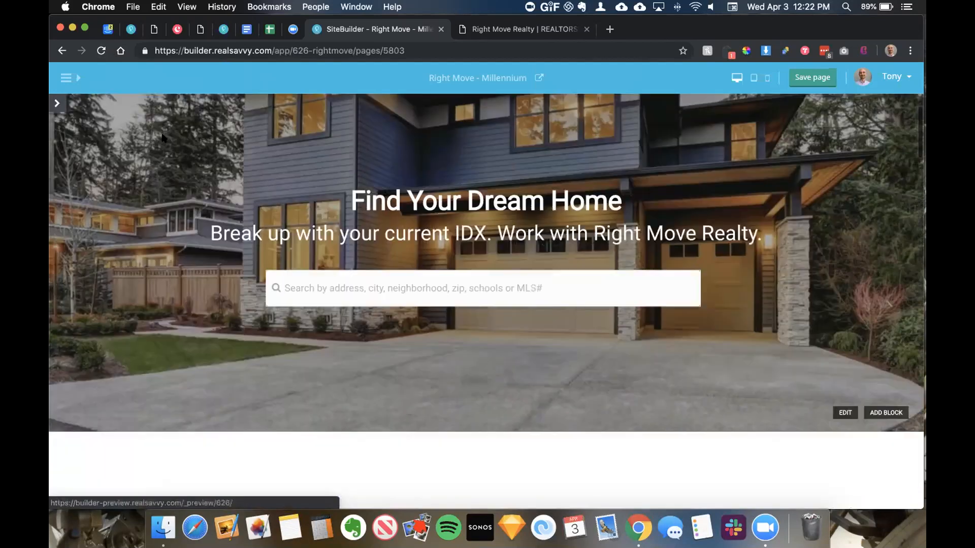
{"action": "scroll", "coordinate": [163, 139], "scroll_direction": "down", "scroll_amount": 15}
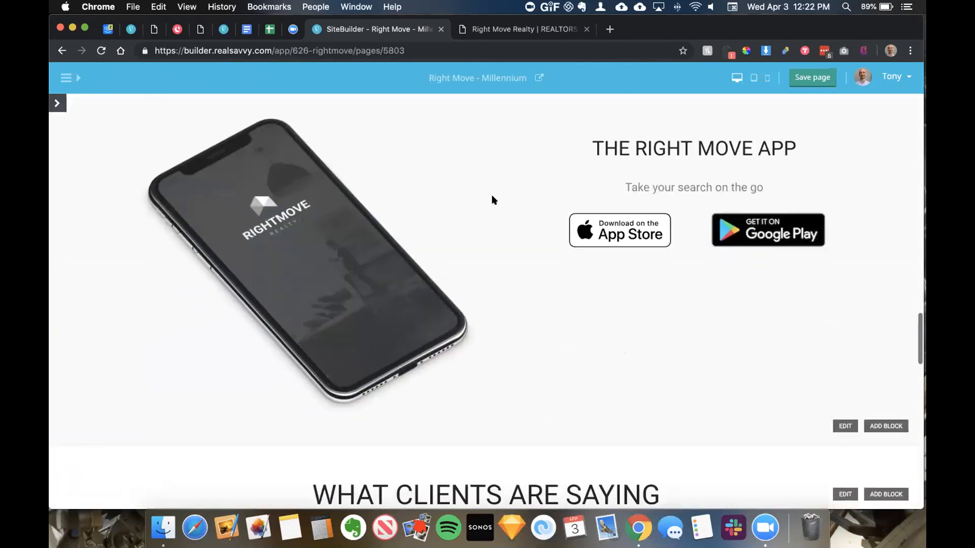
{"action": "scroll", "coordinate": [254, 157], "scroll_direction": "up", "scroll_amount": 2}
{"action": "left_click", "coordinate": [57, 102]}
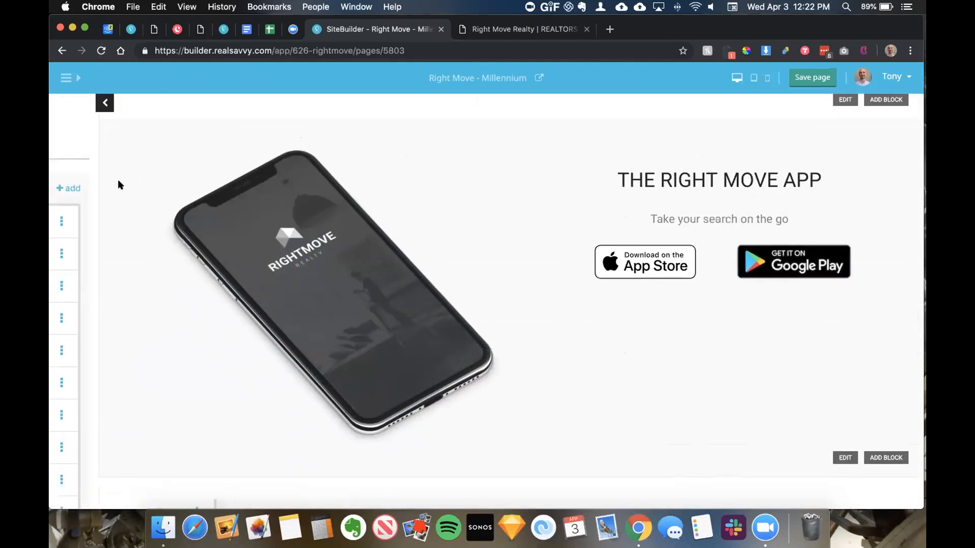
{"action": "scroll", "coordinate": [199, 269], "scroll_direction": "down", "scroll_amount": 2}
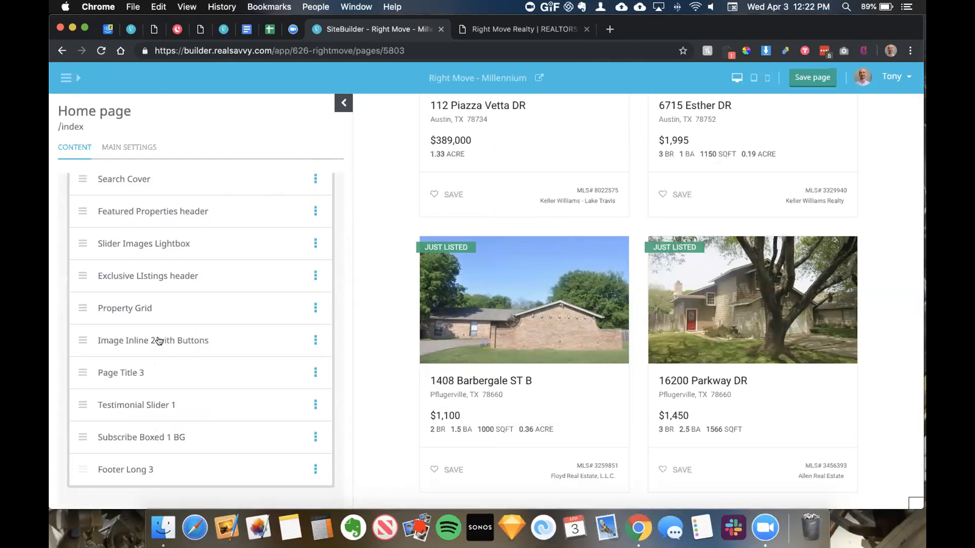
{"action": "left_click", "coordinate": [335, 102]}
{"action": "scroll", "coordinate": [711, 203], "scroll_direction": "down", "scroll_amount": 5}
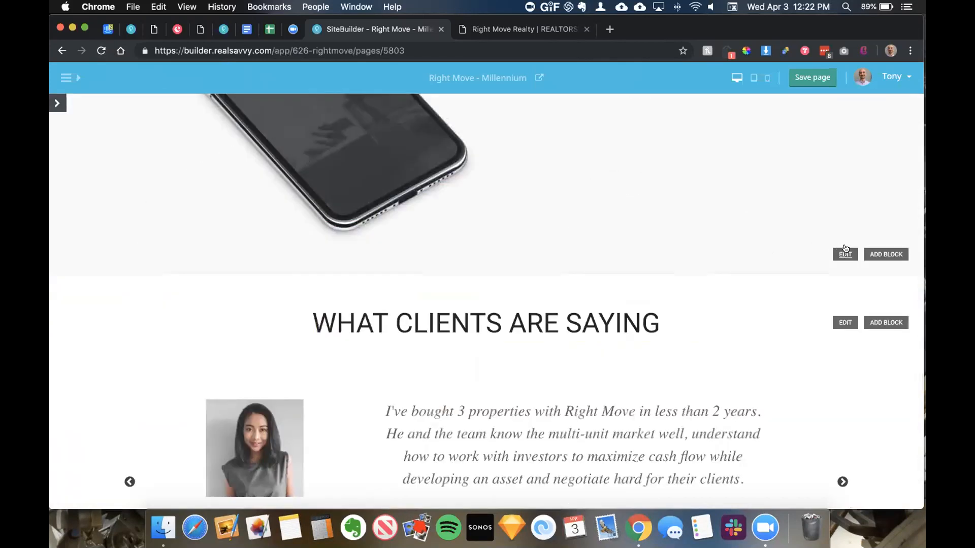
{"action": "scroll", "coordinate": [844, 248], "scroll_direction": "up", "scroll_amount": 3}
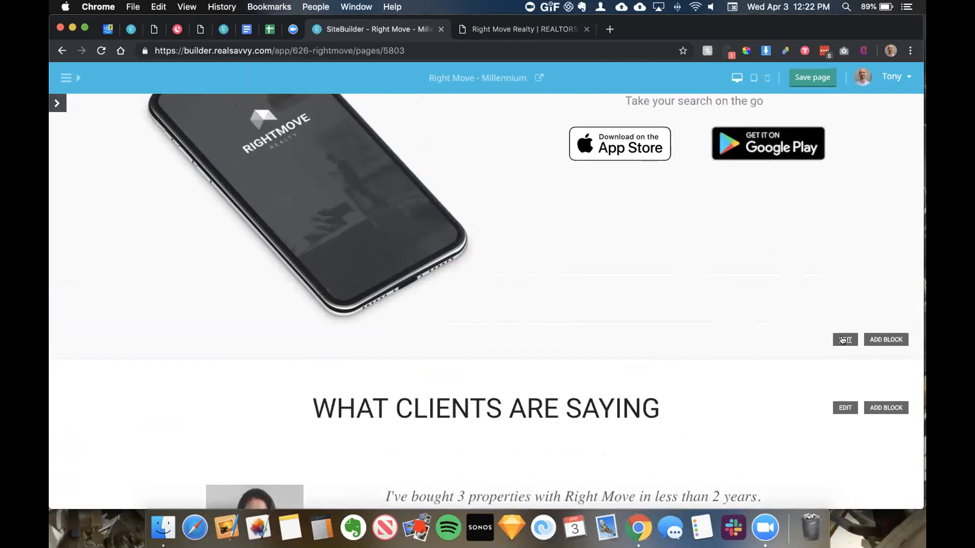
{"action": "scroll", "coordinate": [838, 336], "scroll_direction": "up", "scroll_amount": 1}
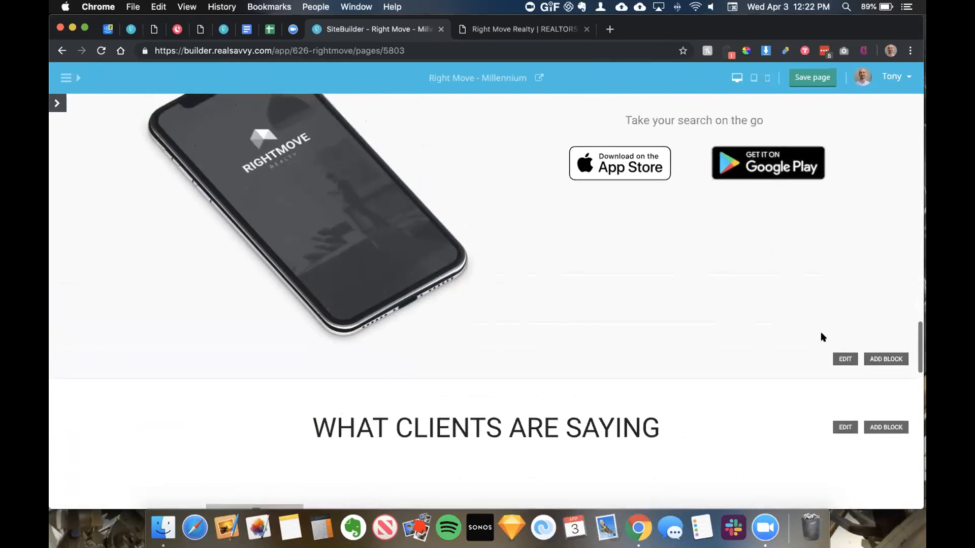
Step: Set the Right Move App section's Background setting to Dark
{"action": "left_click", "coordinate": [842, 360]}
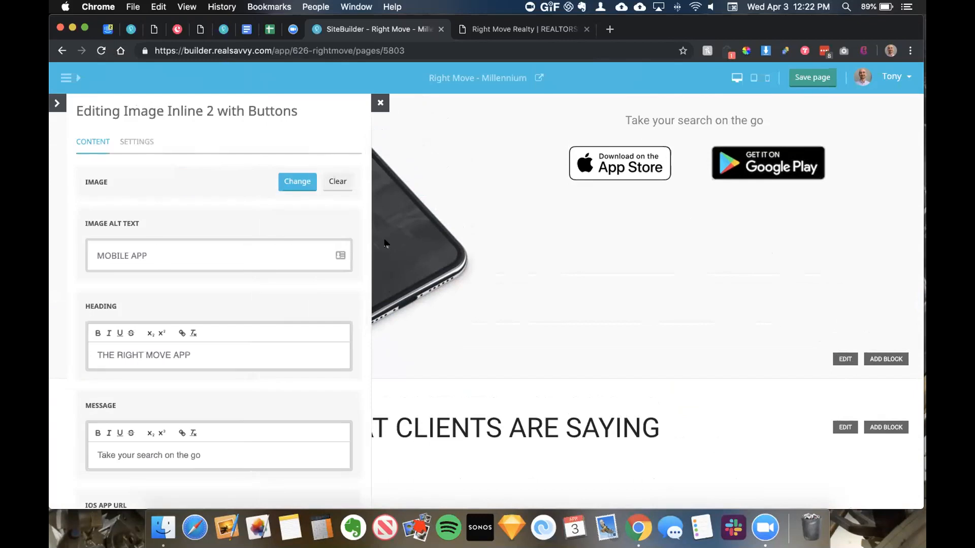
{"action": "scroll", "coordinate": [385, 244], "scroll_direction": "up", "scroll_amount": 4}
{"action": "scroll", "coordinate": [209, 323], "scroll_direction": "down", "scroll_amount": 1}
{"action": "scroll", "coordinate": [206, 280], "scroll_direction": "up", "scroll_amount": 1}
{"action": "left_click", "coordinate": [133, 142]}
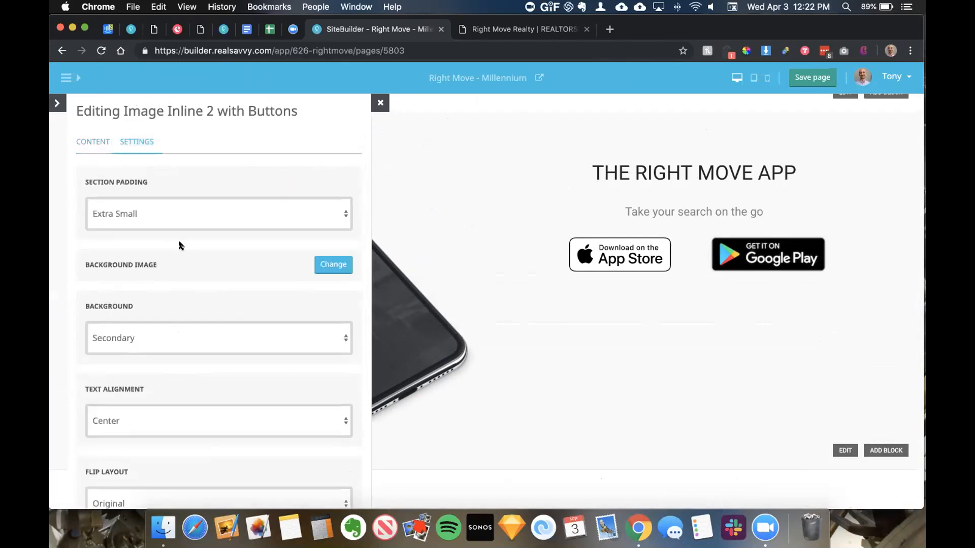
{"action": "left_click", "coordinate": [172, 334]}
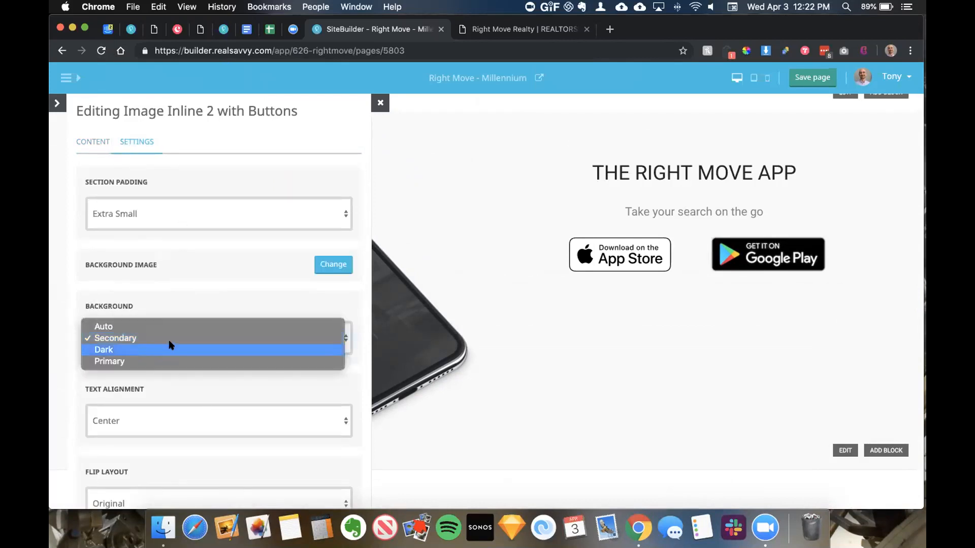
{"action": "left_click", "coordinate": [169, 349]}
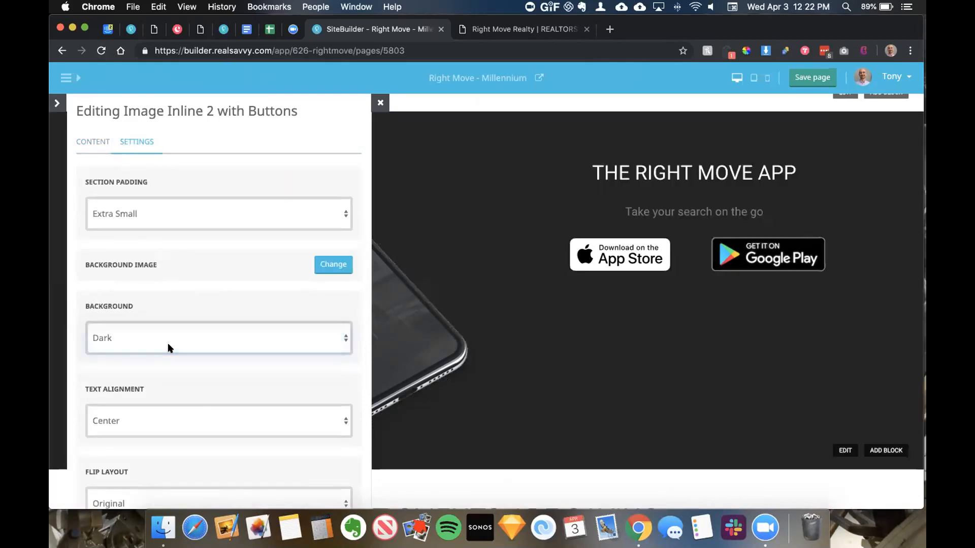
Step: Close the section editor, save the home page, and bring back its block list
{"action": "left_click", "coordinate": [380, 103]}
{"action": "scroll", "coordinate": [315, 150], "scroll_direction": "up", "scroll_amount": 2}
{"action": "left_click", "coordinate": [827, 80]}
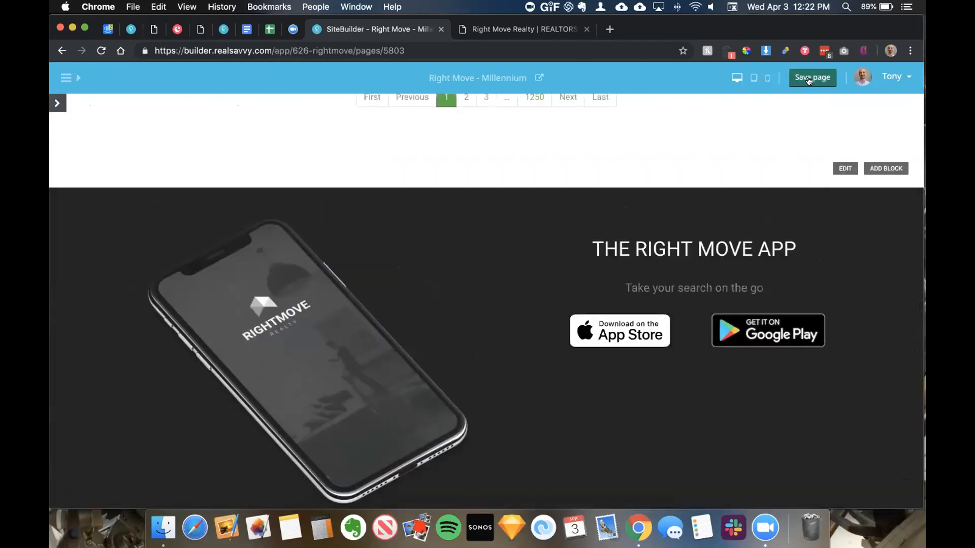
{"action": "scroll", "coordinate": [475, 243], "scroll_direction": "down", "scroll_amount": 6}
{"action": "scroll", "coordinate": [477, 244], "scroll_direction": "down", "scroll_amount": 1}
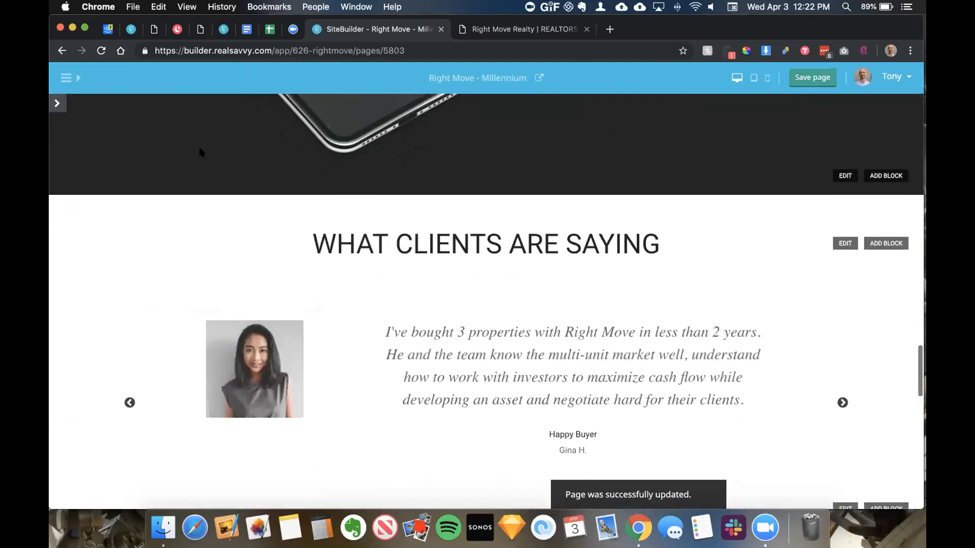
{"action": "left_click", "coordinate": [56, 104]}
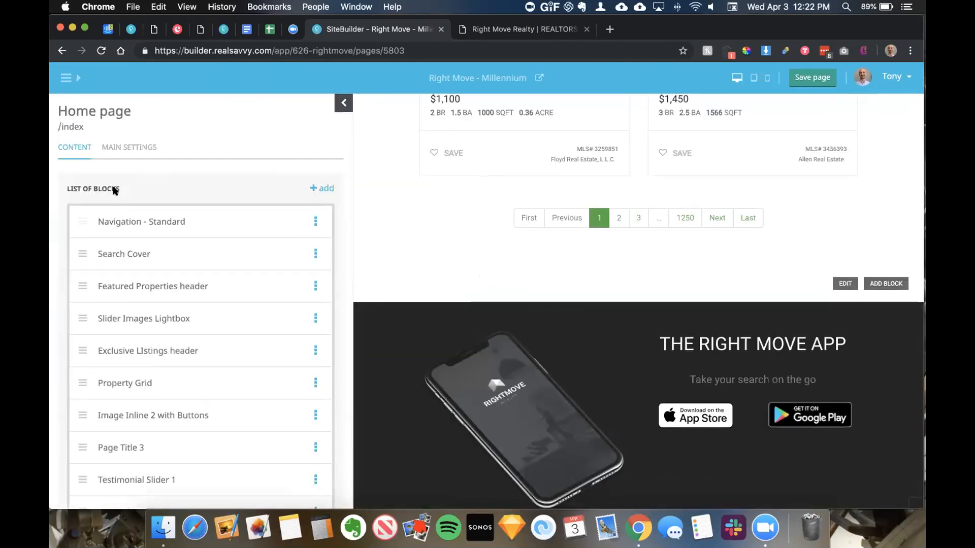
Step: Search the More pages list for 'contac' and open the Contact Us page
{"action": "scroll", "coordinate": [527, 150], "scroll_direction": "up", "scroll_amount": 10}
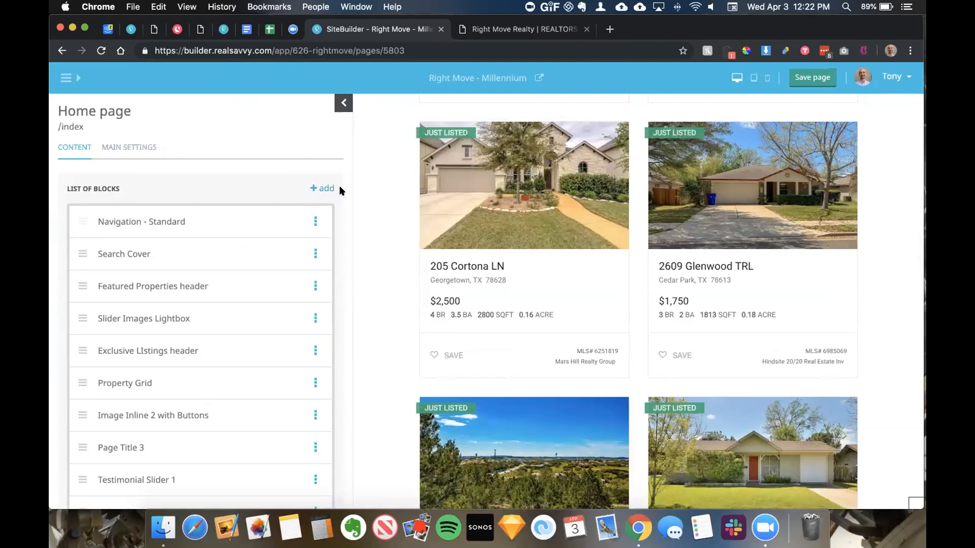
{"action": "left_click", "coordinate": [66, 78]}
{"action": "left_click", "coordinate": [104, 199]}
{"action": "scroll", "coordinate": [313, 229], "scroll_direction": "down", "scroll_amount": 3}
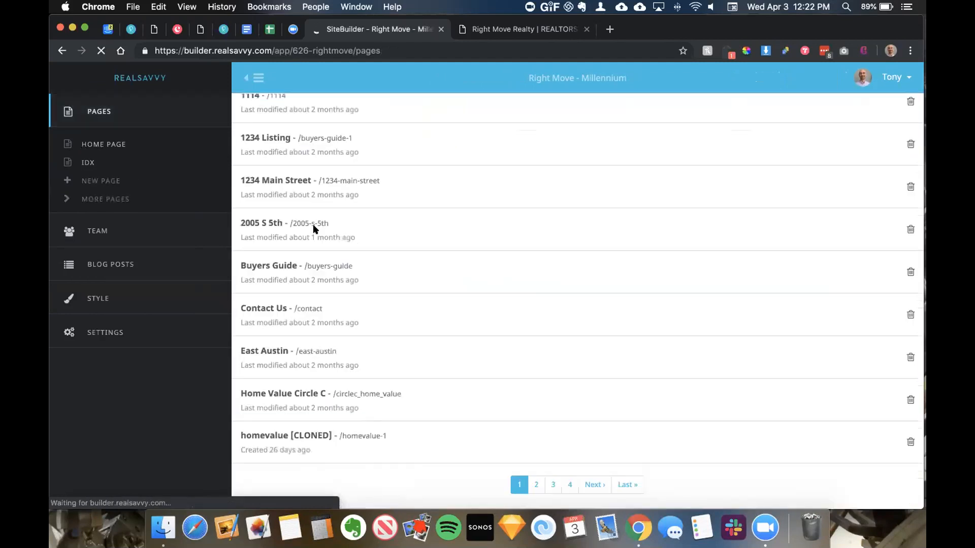
{"action": "scroll", "coordinate": [580, 159], "scroll_direction": "up", "scroll_amount": 3}
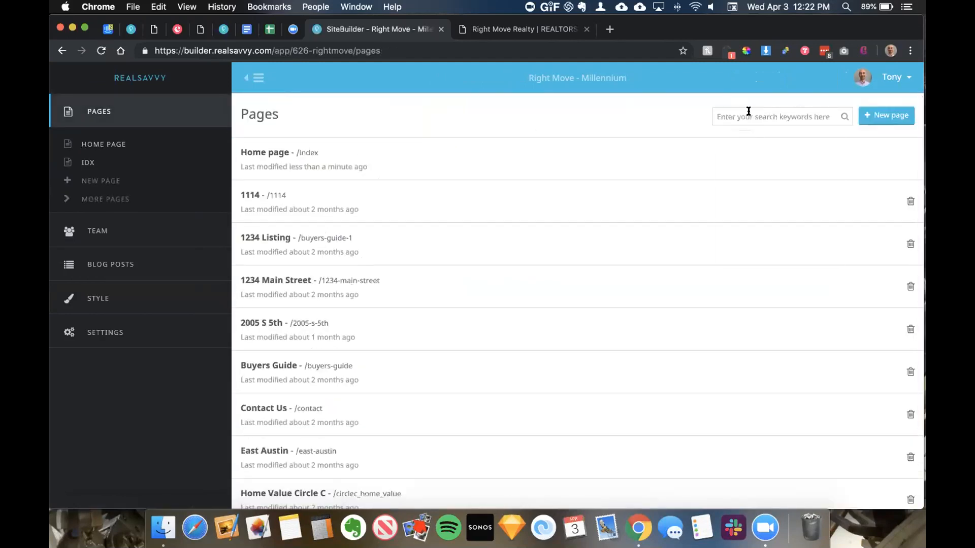
{"action": "left_click", "coordinate": [749, 111]}
{"action": "type", "text": "contact"}
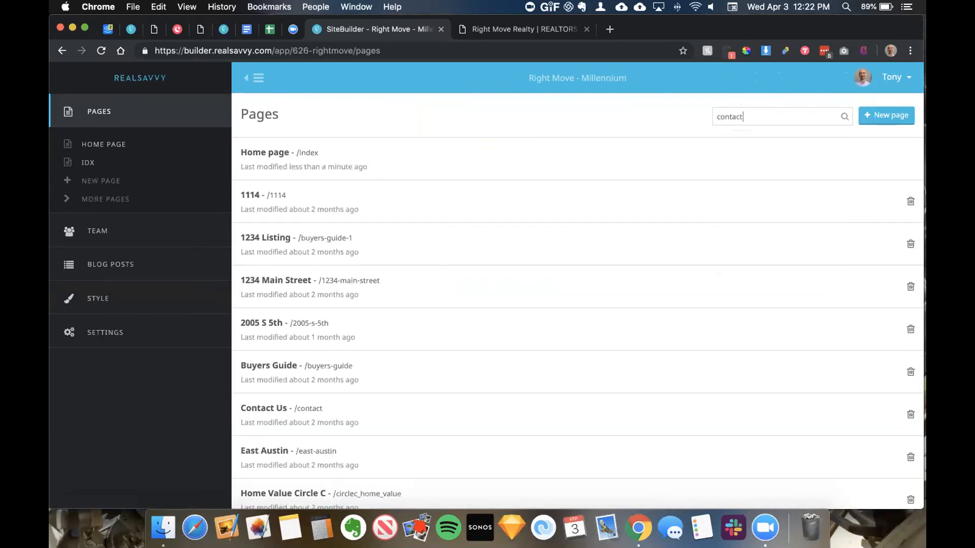
{"action": "key", "text": "Return"}
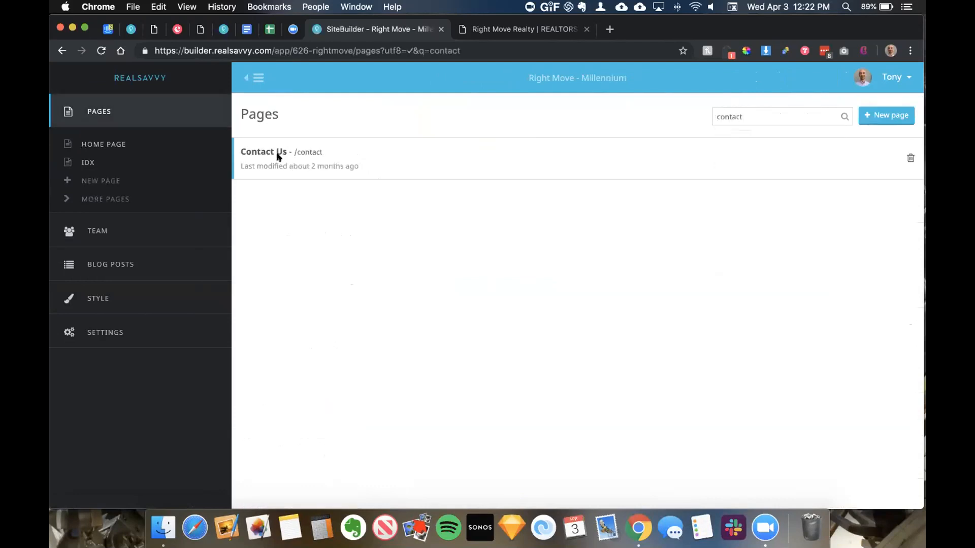
{"action": "left_click", "coordinate": [277, 157]}
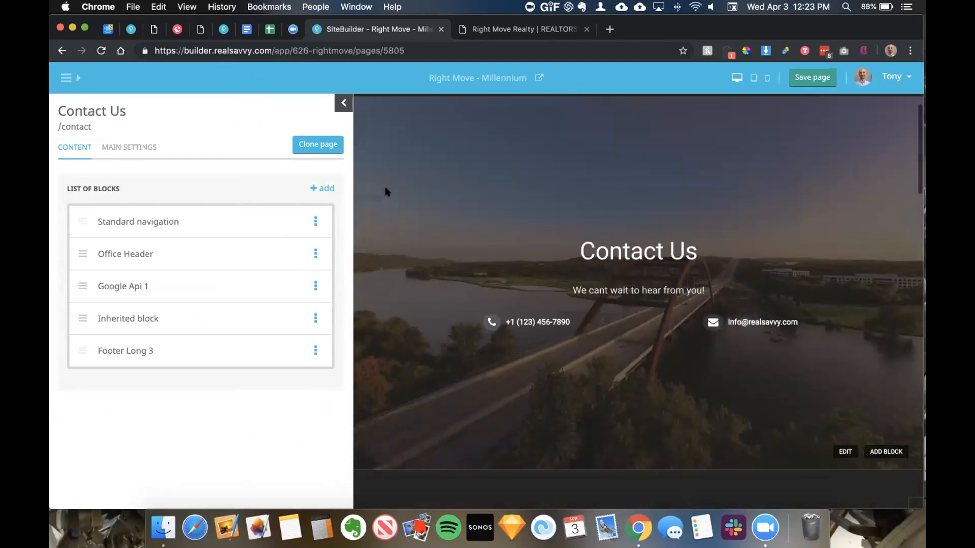
Step: Review the Contact Us page, then bring up the Add a block library
{"action": "scroll", "coordinate": [391, 228], "scroll_direction": "down", "scroll_amount": 2}
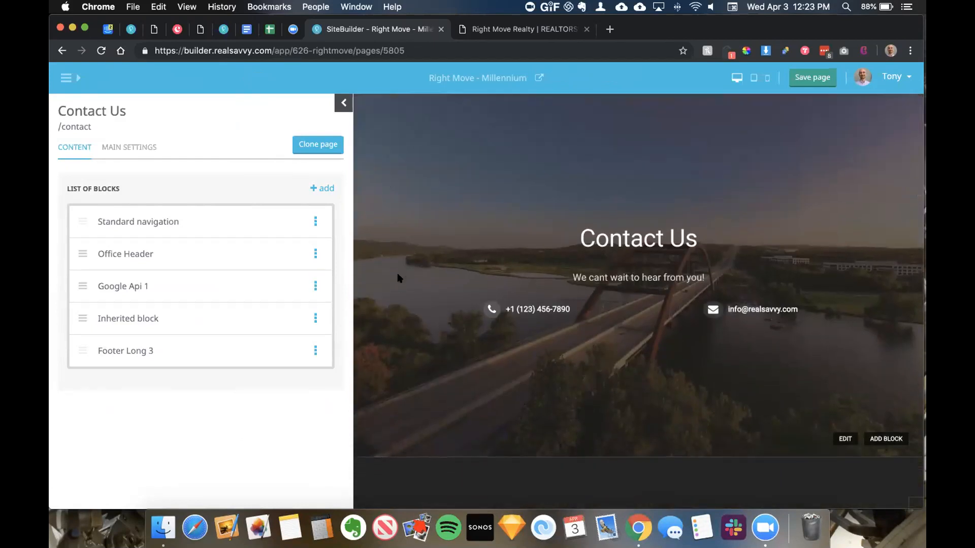
{"action": "scroll", "coordinate": [399, 278], "scroll_direction": "down", "scroll_amount": 5}
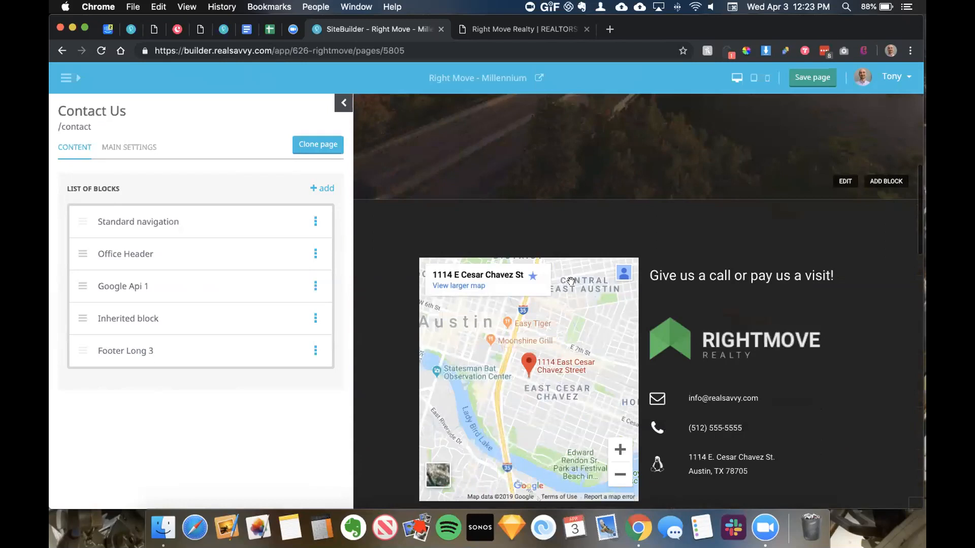
{"action": "scroll", "coordinate": [381, 233], "scroll_direction": "down", "scroll_amount": 1}
{"action": "scroll", "coordinate": [381, 233], "scroll_direction": "up", "scroll_amount": 6}
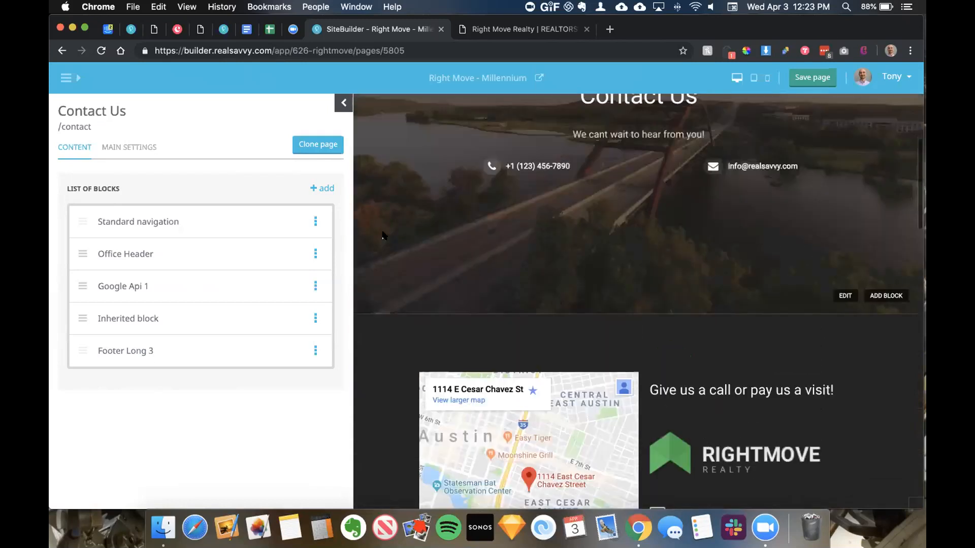
{"action": "scroll", "coordinate": [453, 204], "scroll_direction": "down", "scroll_amount": 2}
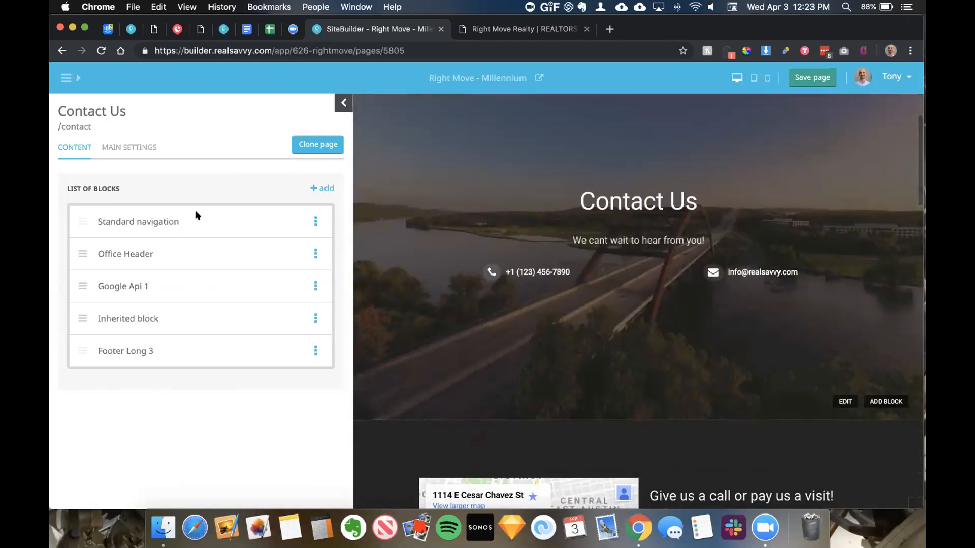
{"action": "left_click", "coordinate": [323, 189]}
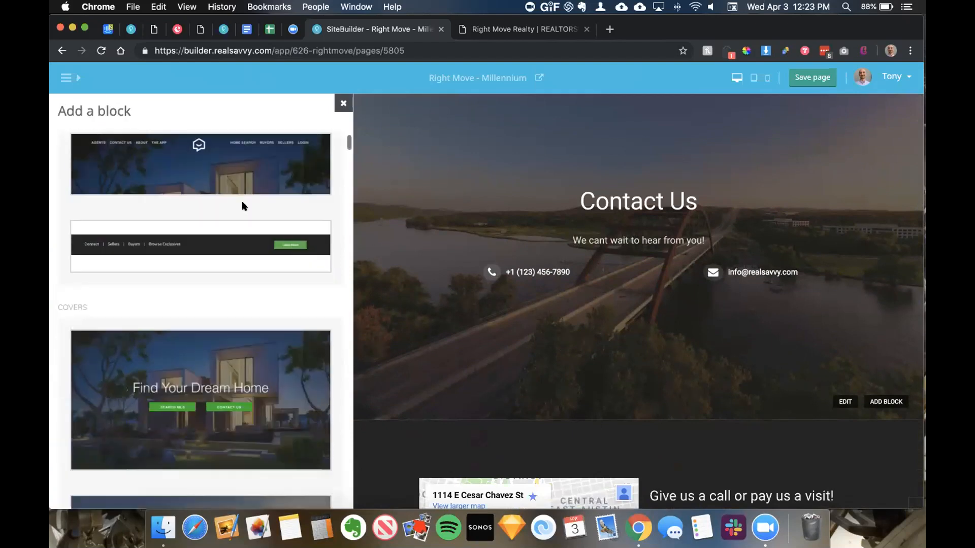
Step: Scroll the block library down to Media and add the YouTube Gallery 2 block
{"action": "scroll", "coordinate": [242, 154], "scroll_direction": "down", "scroll_amount": 10}
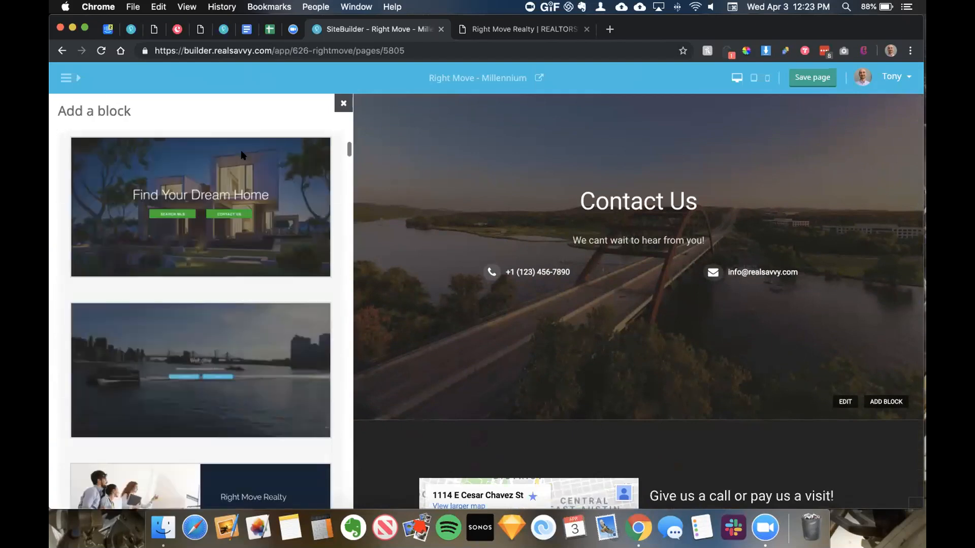
{"action": "scroll", "coordinate": [219, 190], "scroll_direction": "down", "scroll_amount": 15}
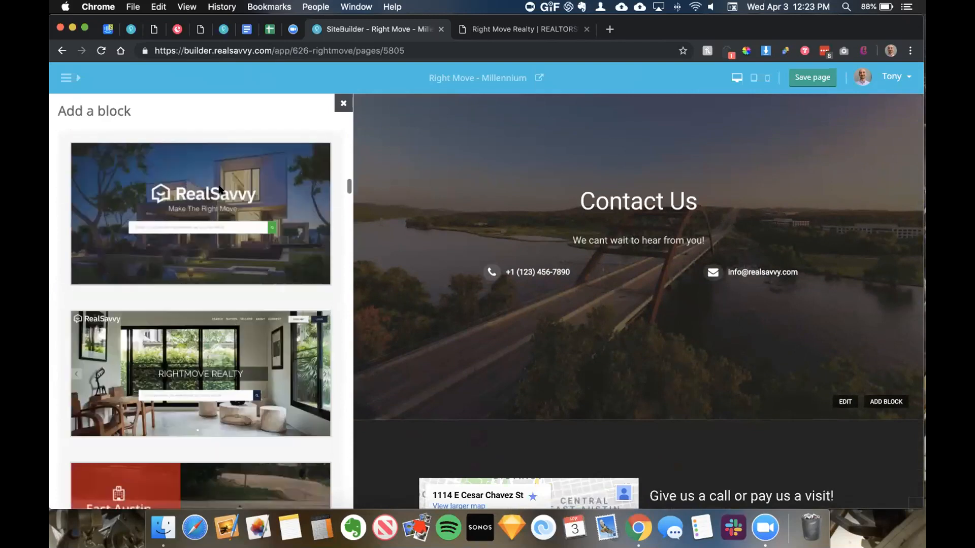
{"action": "scroll", "coordinate": [219, 190], "scroll_direction": "down", "scroll_amount": 5}
{"action": "scroll", "coordinate": [219, 189], "scroll_direction": "up", "scroll_amount": 15}
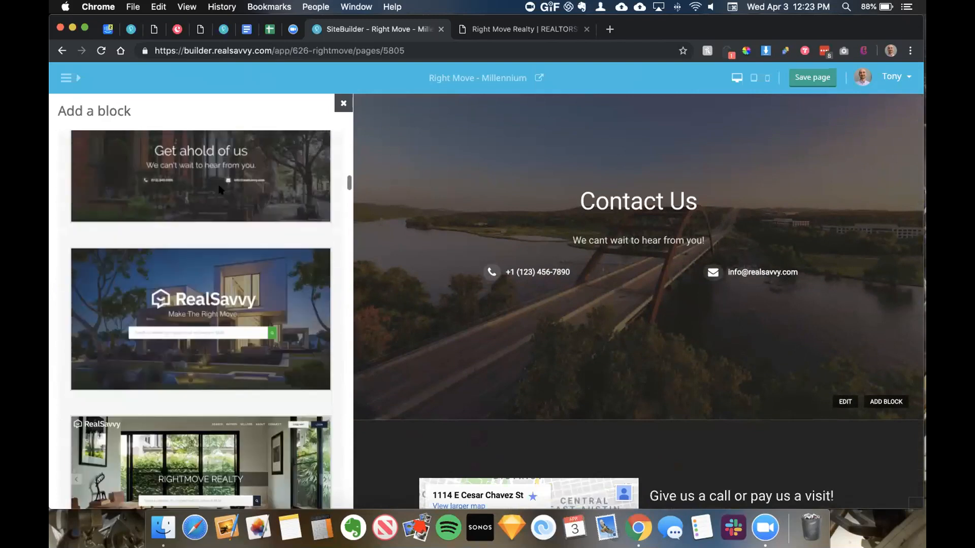
{"action": "scroll", "coordinate": [220, 190], "scroll_direction": "up", "scroll_amount": 10}
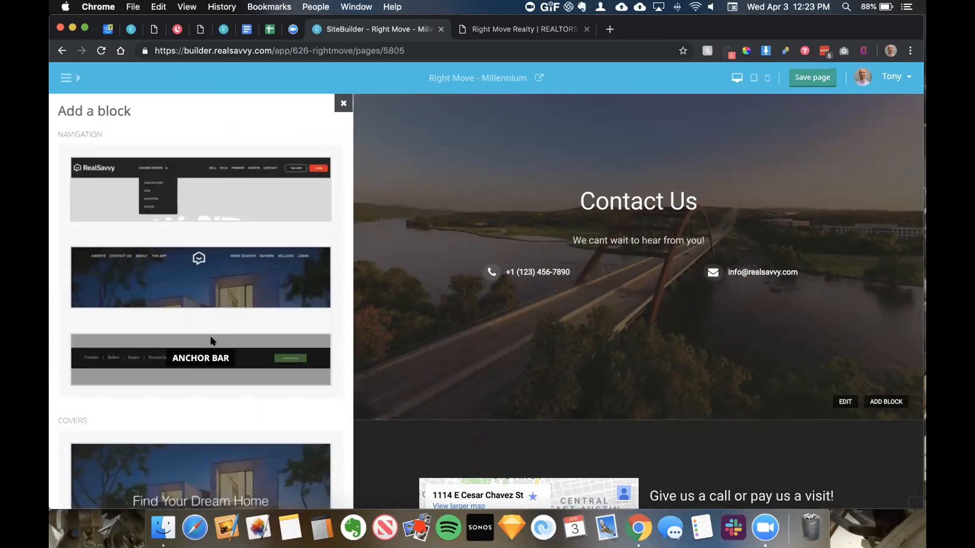
{"action": "scroll", "coordinate": [210, 336], "scroll_direction": "down", "scroll_amount": 10}
{"action": "scroll", "coordinate": [210, 340], "scroll_direction": "down", "scroll_amount": 15}
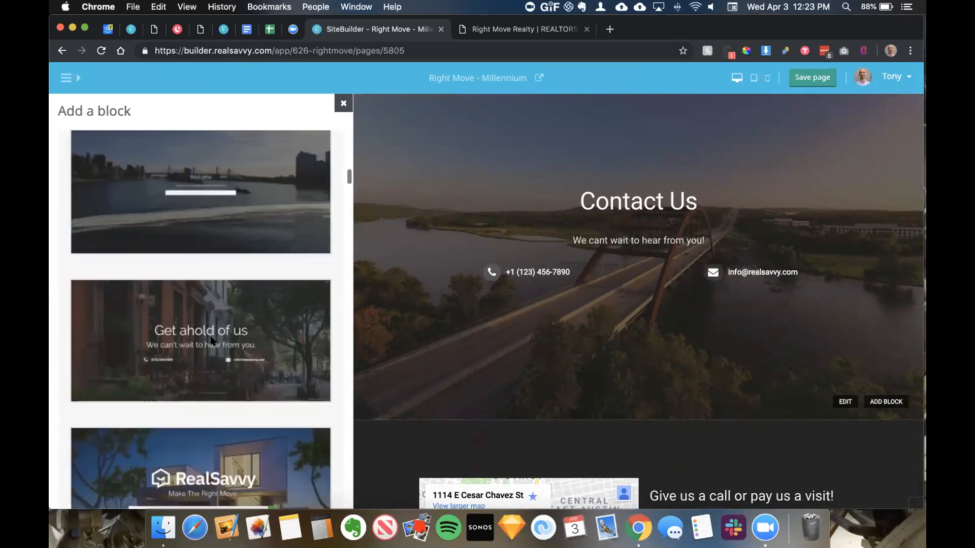
{"action": "scroll", "coordinate": [210, 341], "scroll_direction": "down", "scroll_amount": 12}
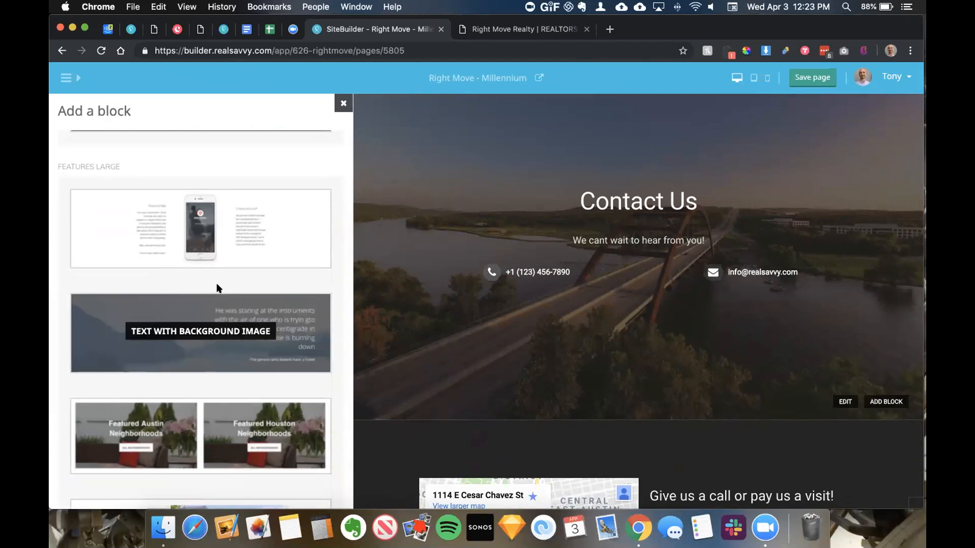
{"action": "scroll", "coordinate": [216, 284], "scroll_direction": "down", "scroll_amount": 10}
{"action": "scroll", "coordinate": [217, 287], "scroll_direction": "down", "scroll_amount": 10}
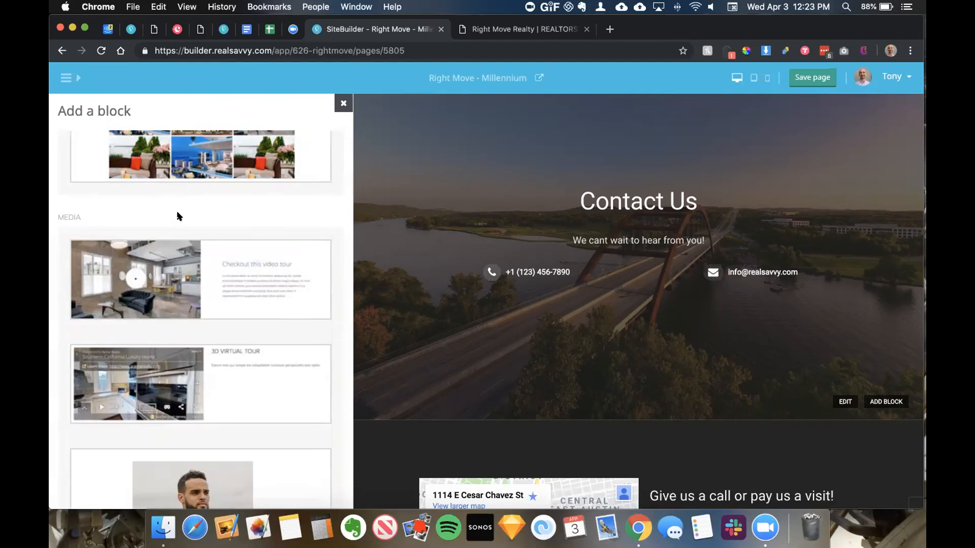
{"action": "scroll", "coordinate": [178, 216], "scroll_direction": "down", "scroll_amount": 8}
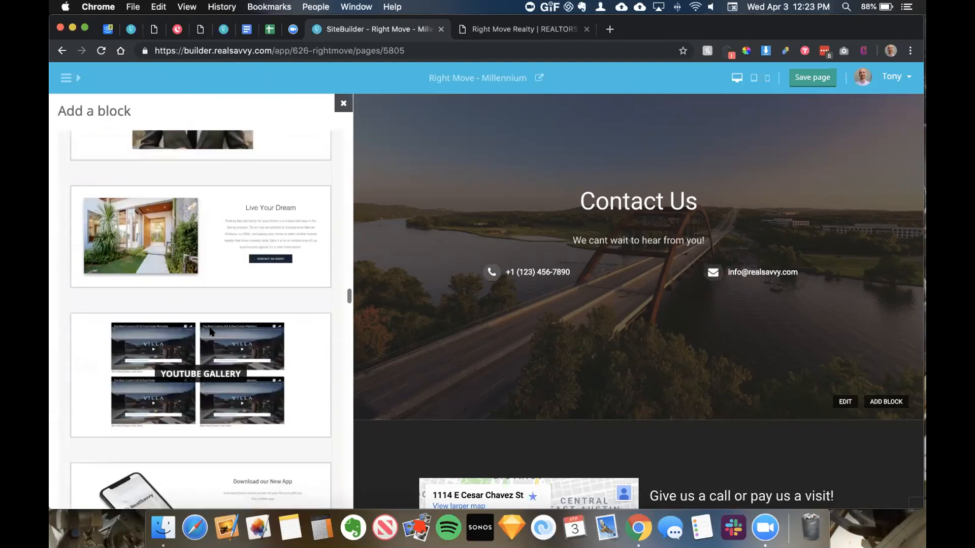
{"action": "scroll", "coordinate": [193, 233], "scroll_direction": "down", "scroll_amount": 3}
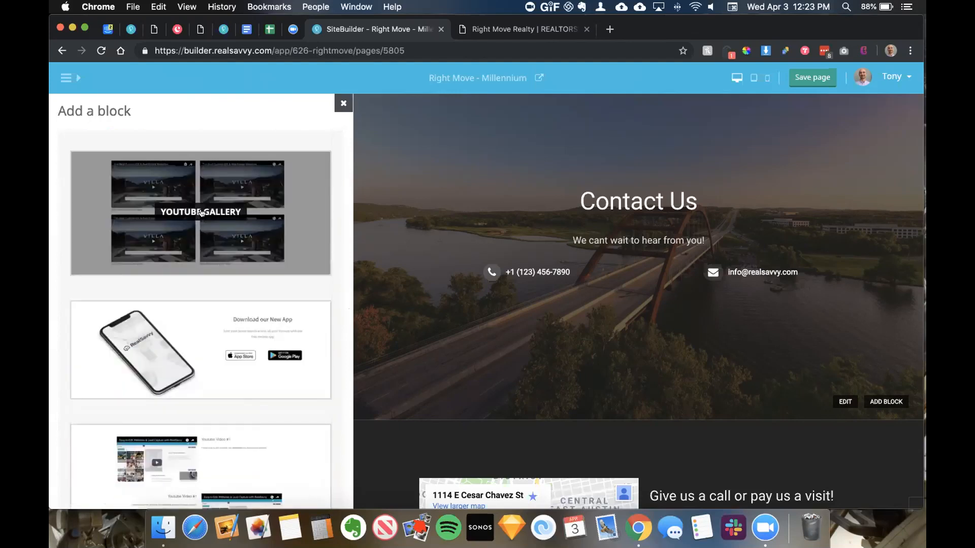
{"action": "scroll", "coordinate": [201, 211], "scroll_direction": "down", "scroll_amount": 4}
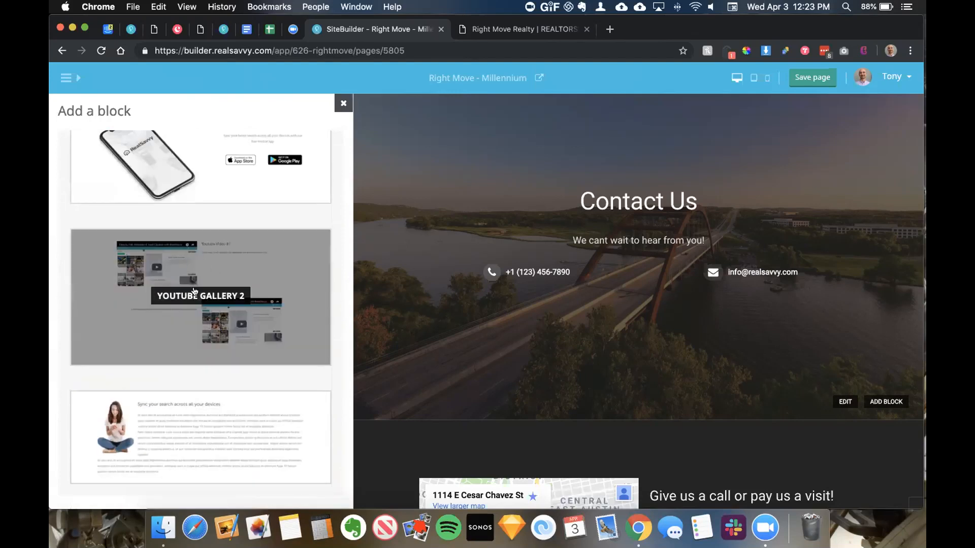
{"action": "left_click", "coordinate": [194, 291]}
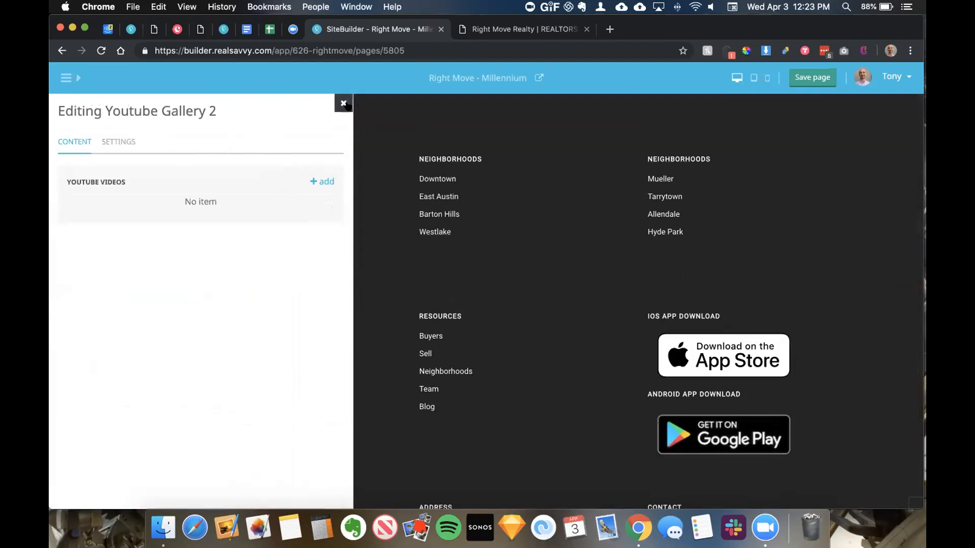
Step: Move Youtube Gallery 2 between Office Header and Google Api 1, then open it for editing
{"action": "left_click", "coordinate": [343, 103]}
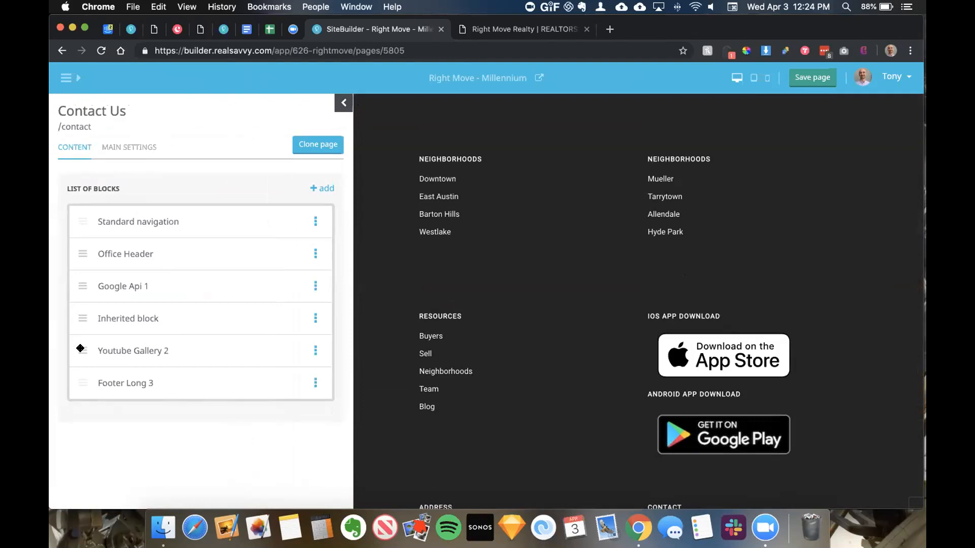
{"action": "left_click_drag", "start_coordinate": [80, 349], "coordinate": [78, 285]}
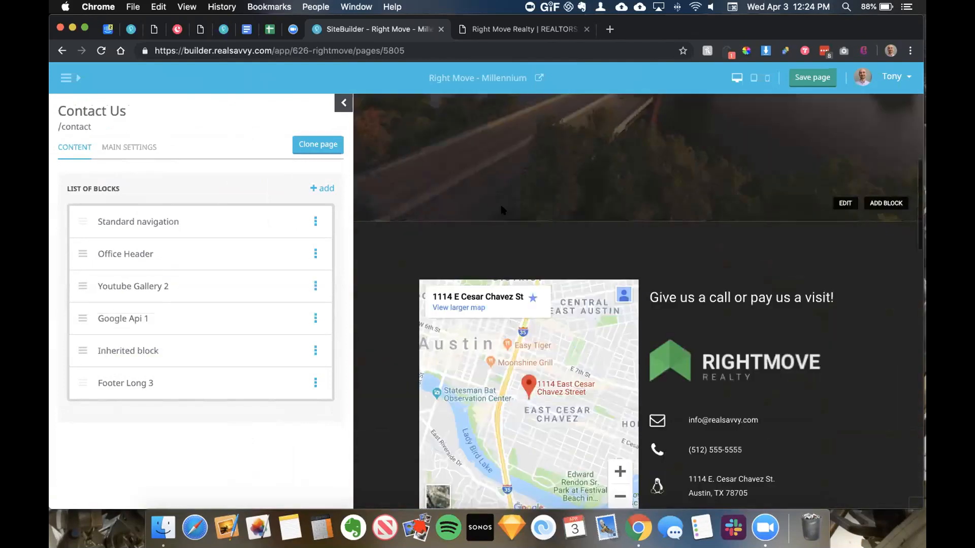
{"action": "scroll", "coordinate": [563, 288], "scroll_direction": "down", "scroll_amount": 10}
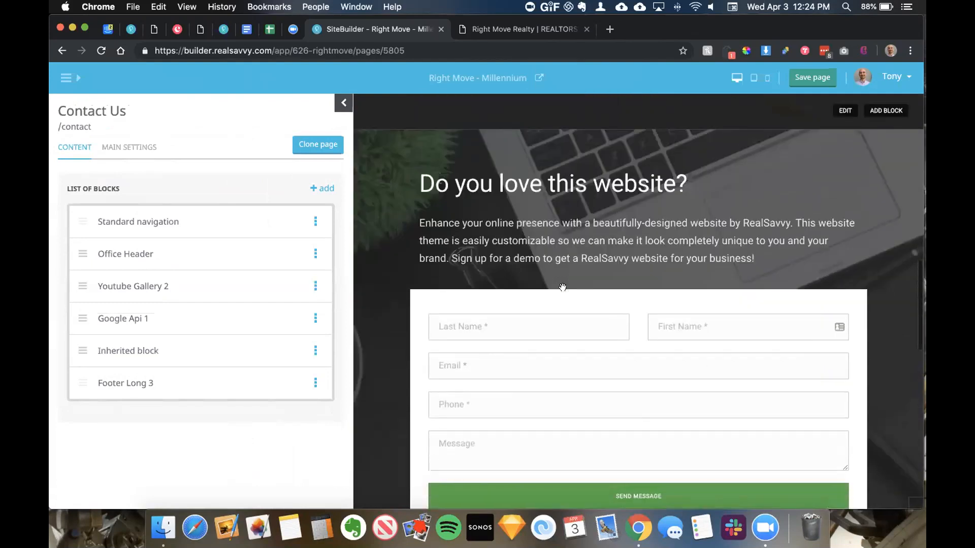
{"action": "scroll", "coordinate": [562, 287], "scroll_direction": "down", "scroll_amount": 5}
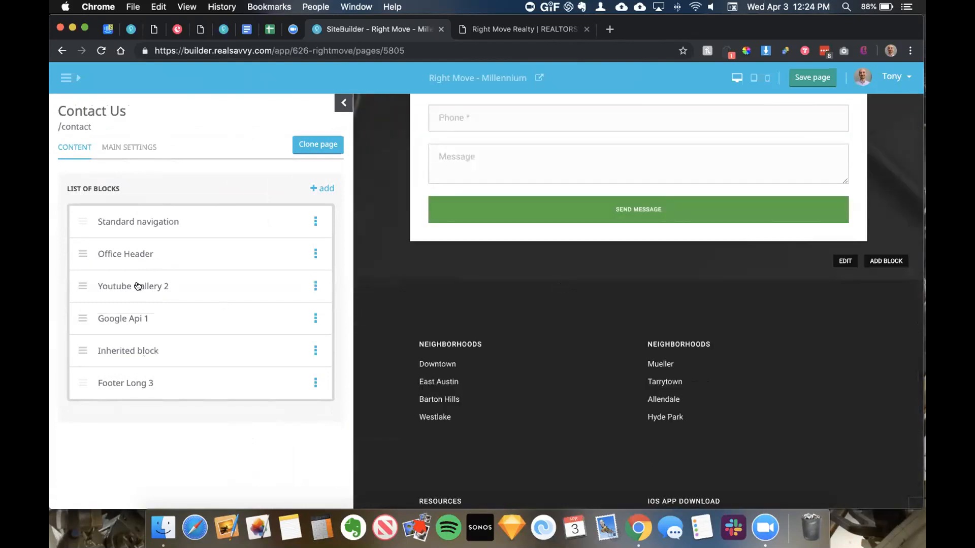
{"action": "left_click", "coordinate": [138, 286]}
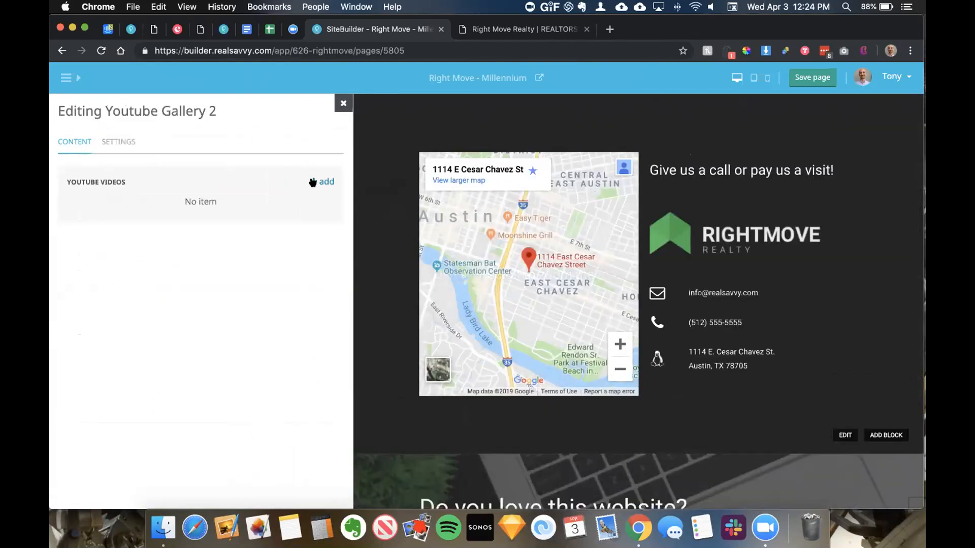
Step: Add a gallery video titled 'My First Video' and clear its placeholder description
{"action": "left_click", "coordinate": [313, 182]}
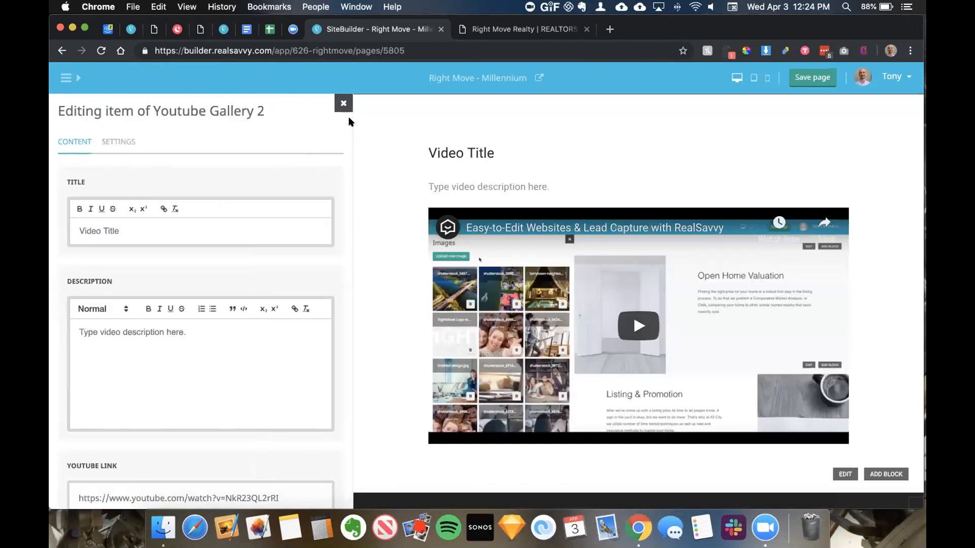
{"action": "left_click_drag", "start_coordinate": [131, 224], "coordinate": [67, 223]}
{"action": "type", "text": "My F"}
{"action": "type", "text": "irst Vido"}
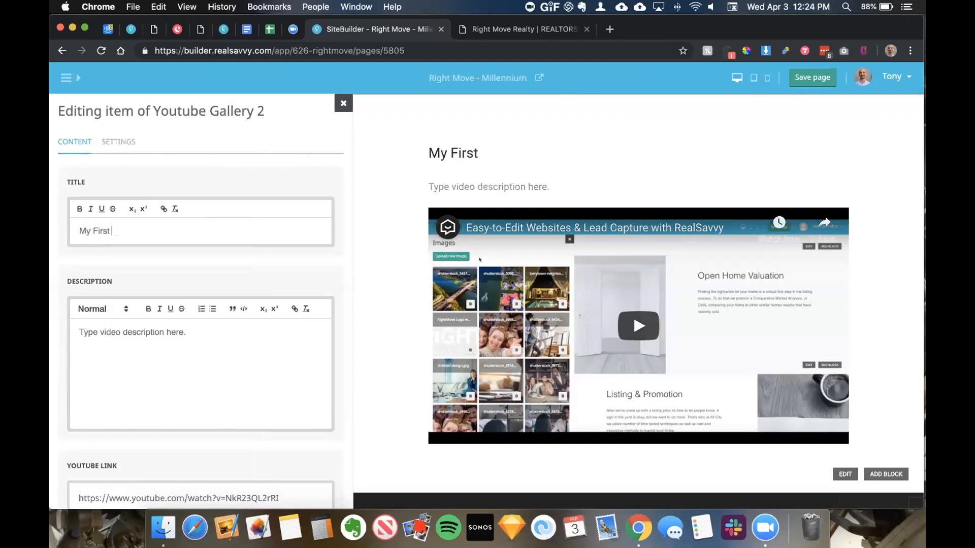
{"action": "triple_click", "coordinate": [179, 327]}
{"action": "key", "text": "BackSpace"}
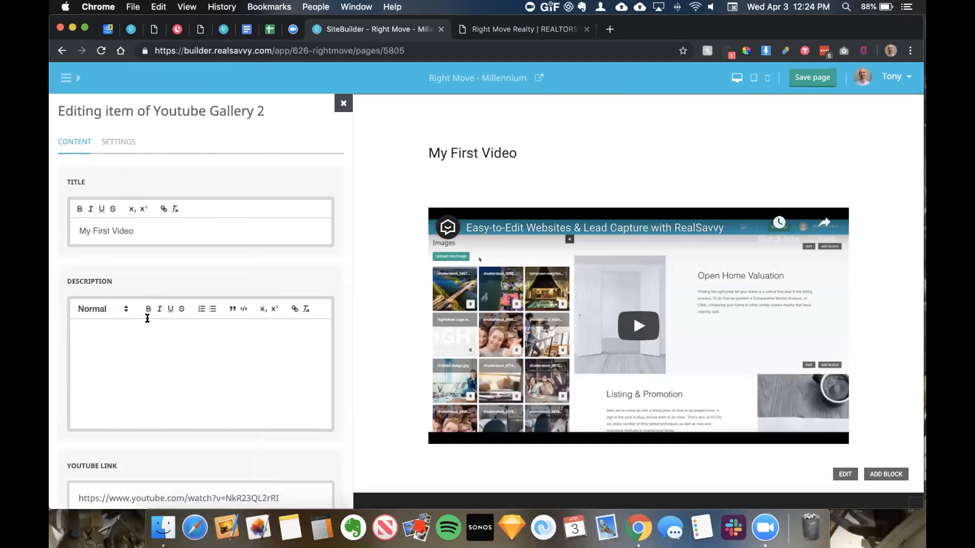
{"action": "scroll", "coordinate": [141, 281], "scroll_direction": "down", "scroll_amount": 2}
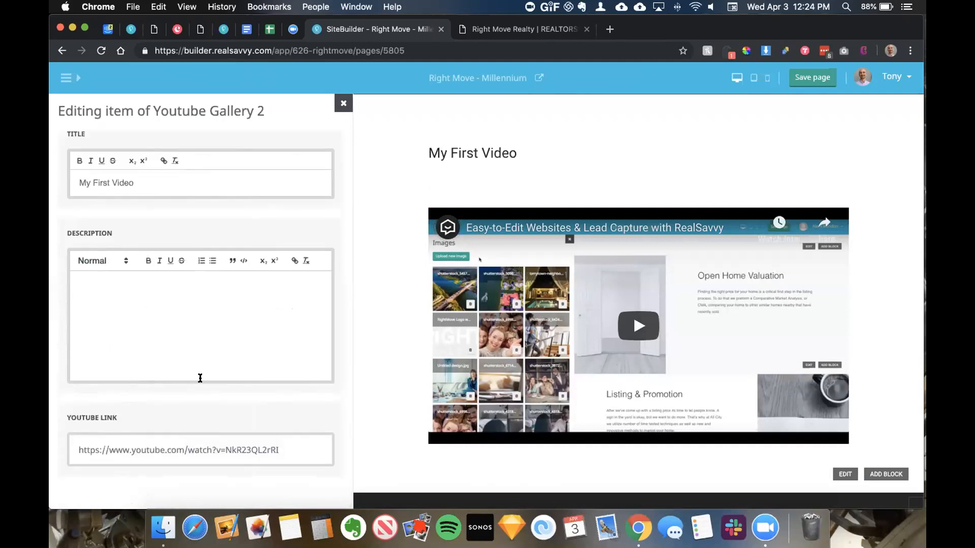
{"action": "triple_click", "coordinate": [150, 447]}
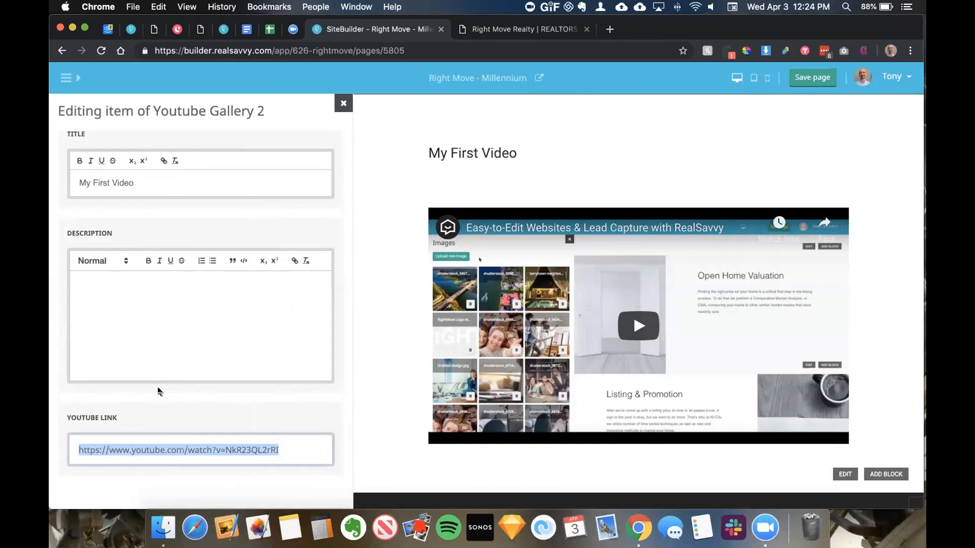
{"action": "scroll", "coordinate": [158, 391], "scroll_direction": "up", "scroll_amount": 2}
Step: Set the video's Flip Layout to Flipped and Text Alignment to Left, then close the editors
{"action": "left_click", "coordinate": [127, 150]}
{"action": "left_click", "coordinate": [151, 214]}
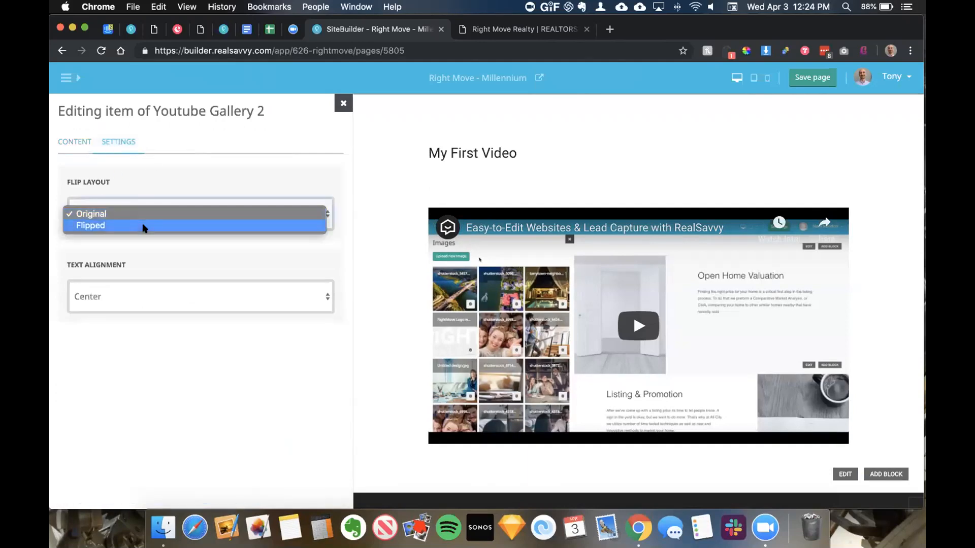
{"action": "left_click", "coordinate": [143, 225]}
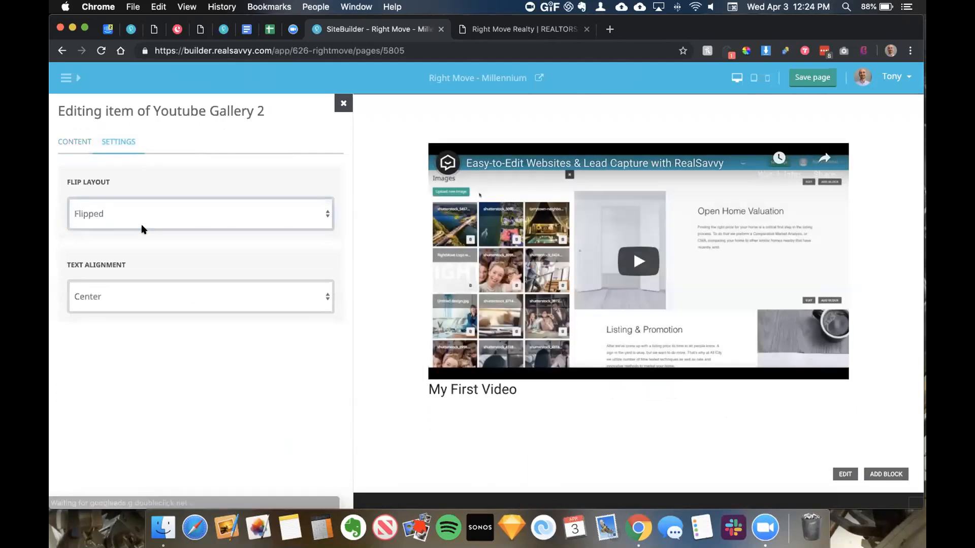
{"action": "left_click", "coordinate": [143, 297]}
{"action": "left_click", "coordinate": [142, 287]}
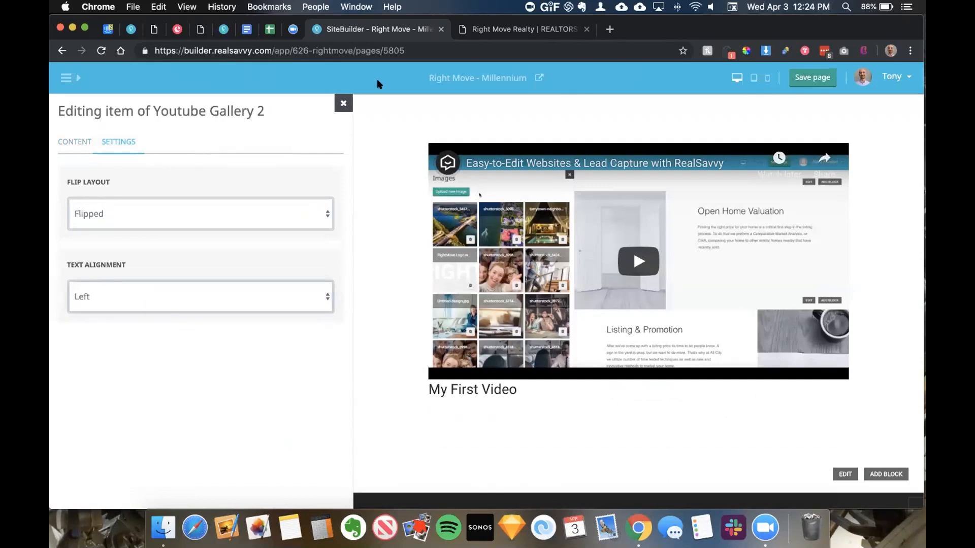
{"action": "left_click", "coordinate": [343, 104]}
{"action": "left_click", "coordinate": [342, 103]}
{"action": "left_click", "coordinate": [341, 102]}
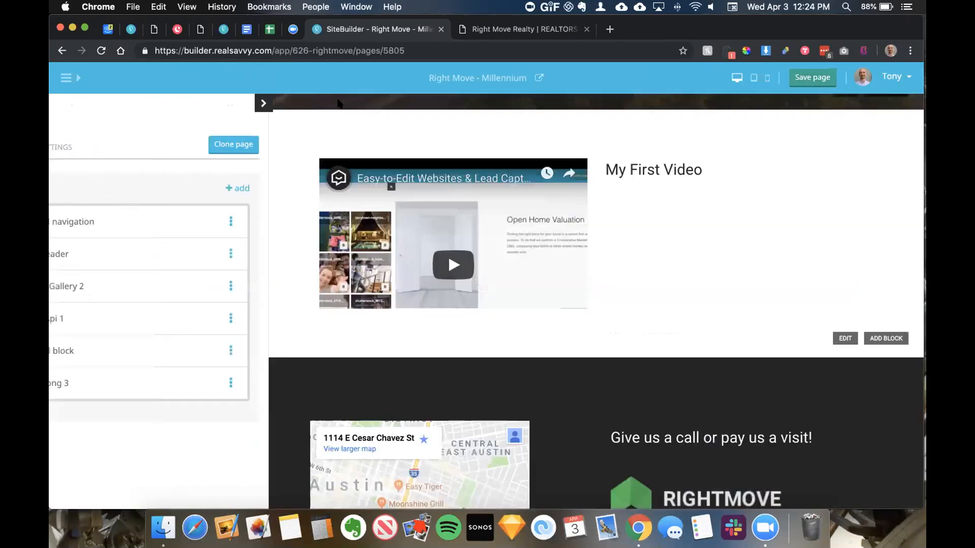
Step: Save the Contact Us page
{"action": "scroll", "coordinate": [507, 272], "scroll_direction": "up", "scroll_amount": 4}
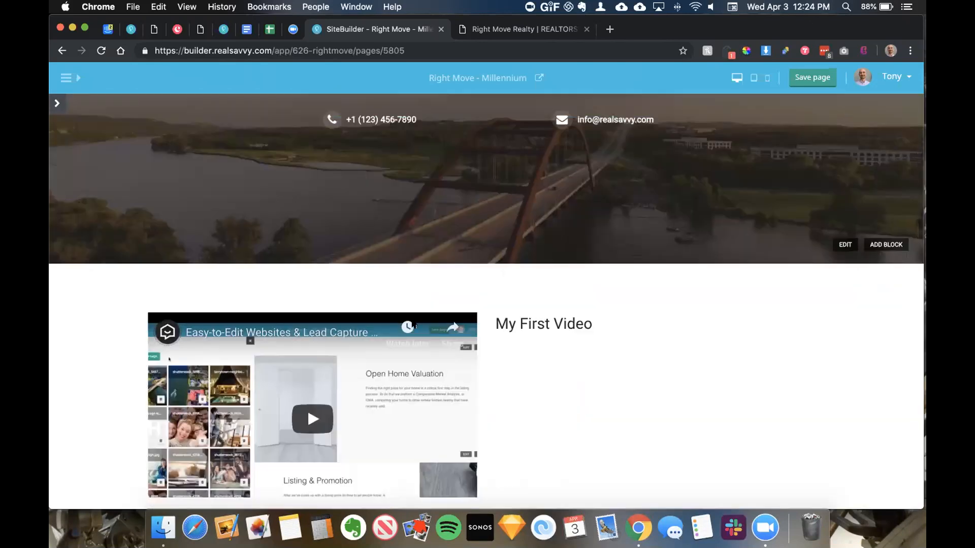
{"action": "scroll", "coordinate": [413, 322], "scroll_direction": "down", "scroll_amount": 2}
{"action": "scroll", "coordinate": [366, 302], "scroll_direction": "up", "scroll_amount": 6}
{"action": "scroll", "coordinate": [365, 302], "scroll_direction": "down", "scroll_amount": 5}
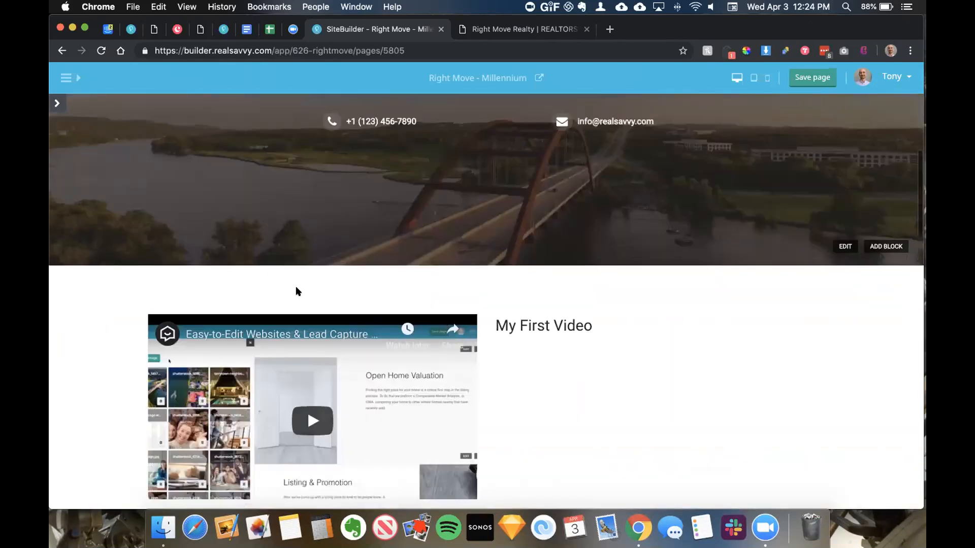
{"action": "scroll", "coordinate": [296, 290], "scroll_direction": "down", "scroll_amount": 3}
{"action": "left_click", "coordinate": [823, 78]}
Step: Drag Youtube Gallery 2 just above Footer Long 3, then switch to the Right Move Realty preview tab
{"action": "left_click", "coordinate": [58, 104]}
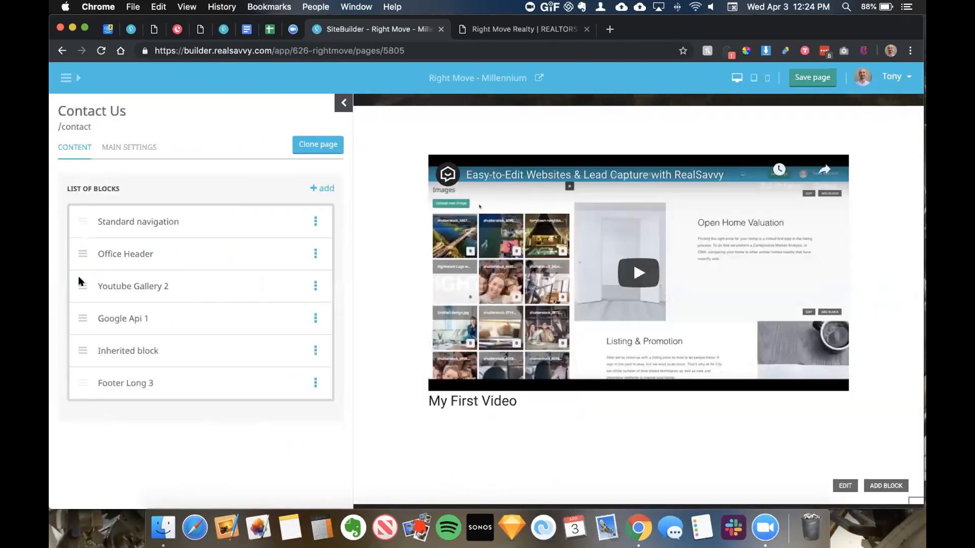
{"action": "left_click_drag", "start_coordinate": [77, 342], "coordinate": [77, 348]}
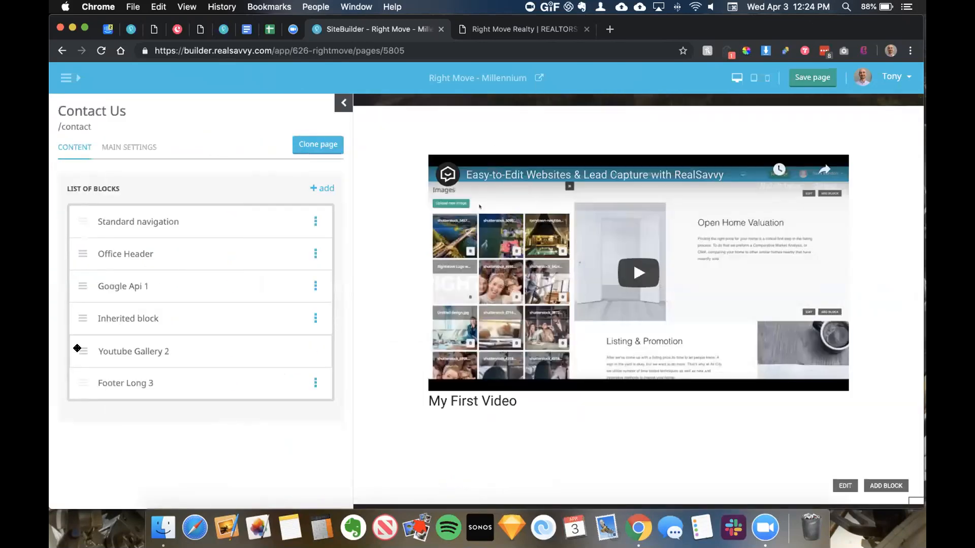
{"action": "left_click", "coordinate": [345, 97]}
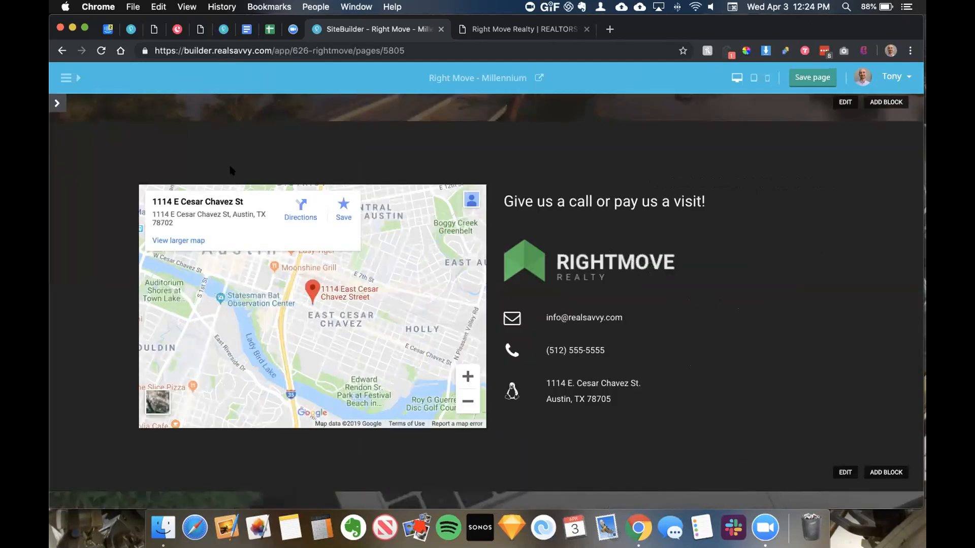
{"action": "scroll", "coordinate": [232, 170], "scroll_direction": "down", "scroll_amount": 7}
{"action": "scroll", "coordinate": [231, 170], "scroll_direction": "down", "scroll_amount": 8}
{"action": "scroll", "coordinate": [231, 170], "scroll_direction": "up", "scroll_amount": 3}
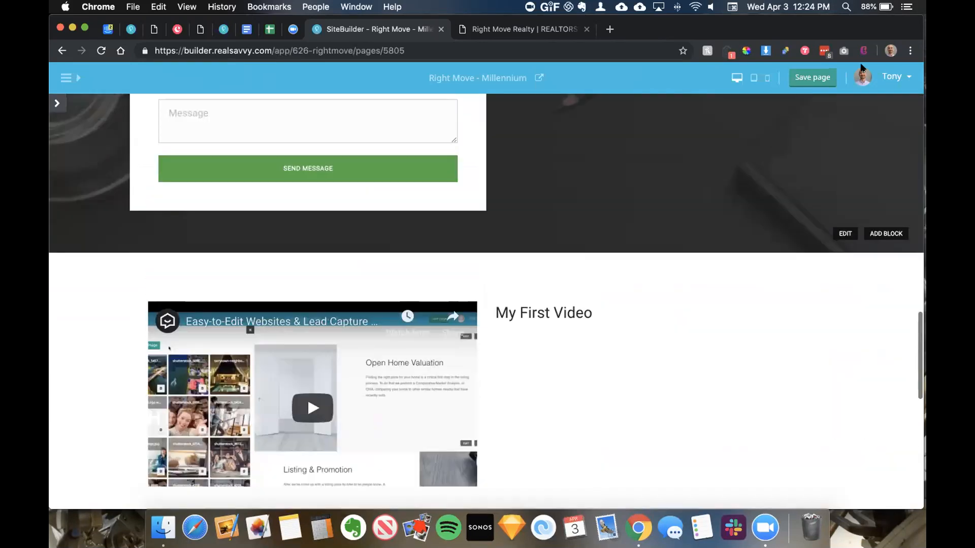
{"action": "left_click", "coordinate": [510, 29]}
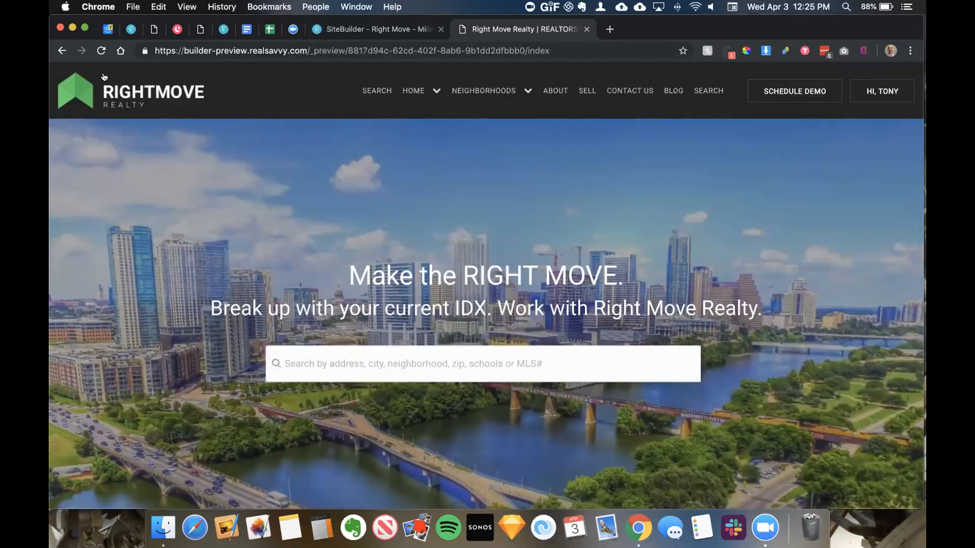
Step: Reload the preview, check My First Video below the contact form, and return to the editor's block list
{"action": "left_click", "coordinate": [101, 51]}
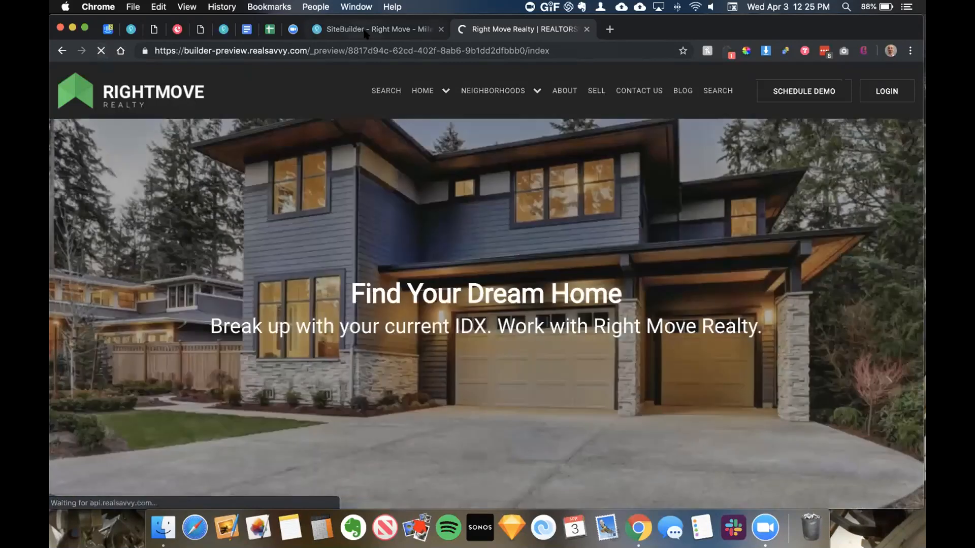
{"action": "left_click", "coordinate": [364, 31]}
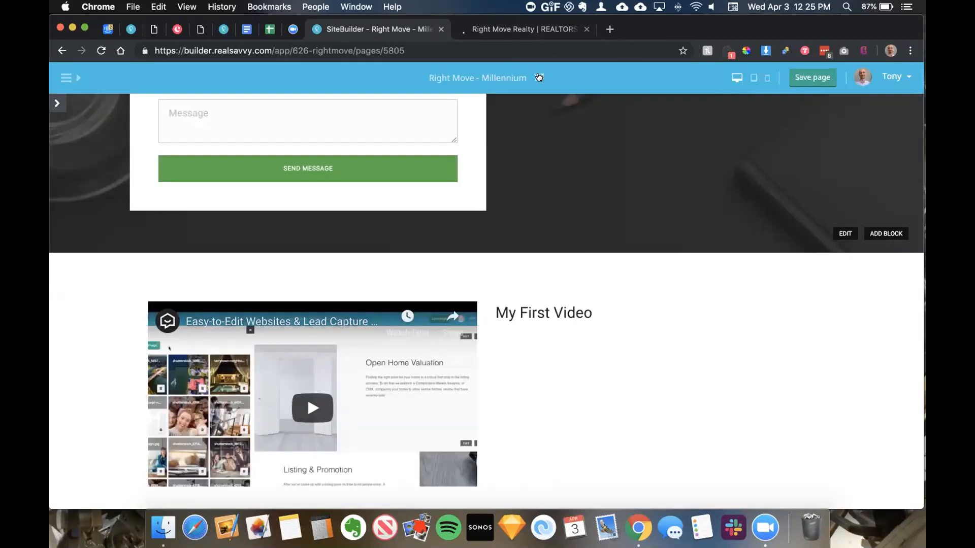
{"action": "left_click", "coordinate": [511, 32]}
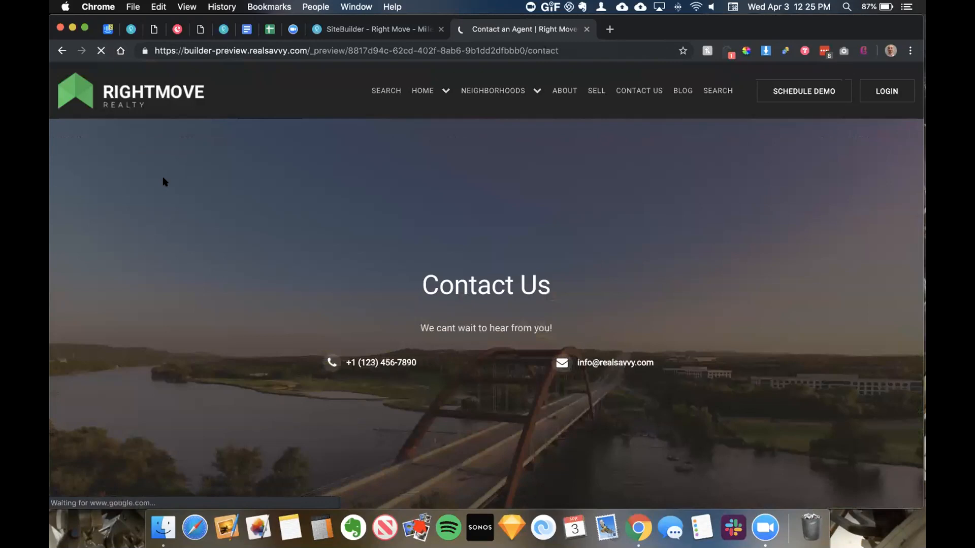
{"action": "scroll", "coordinate": [162, 177], "scroll_direction": "down", "scroll_amount": 10}
{"action": "scroll", "coordinate": [163, 181], "scroll_direction": "down", "scroll_amount": 15}
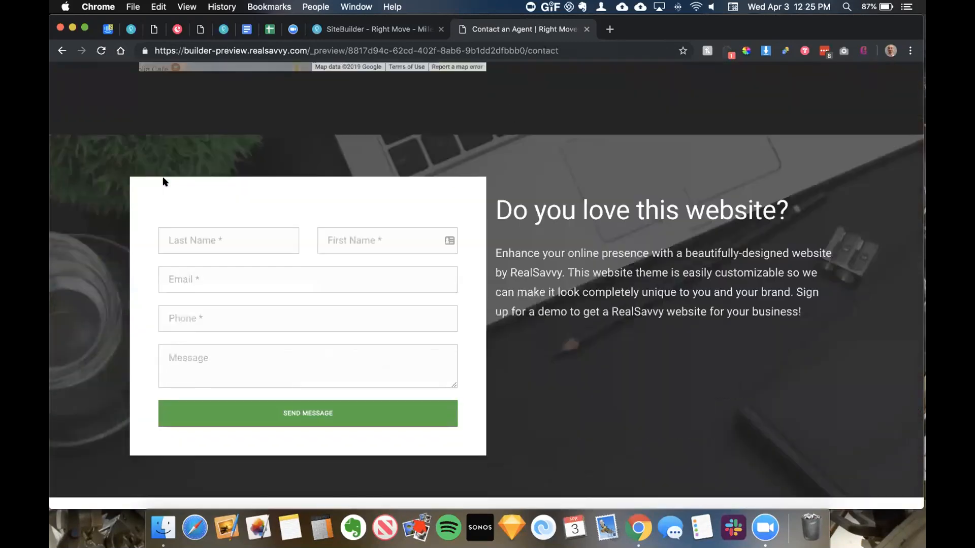
{"action": "scroll", "coordinate": [532, 179], "scroll_direction": "up", "scroll_amount": 20}
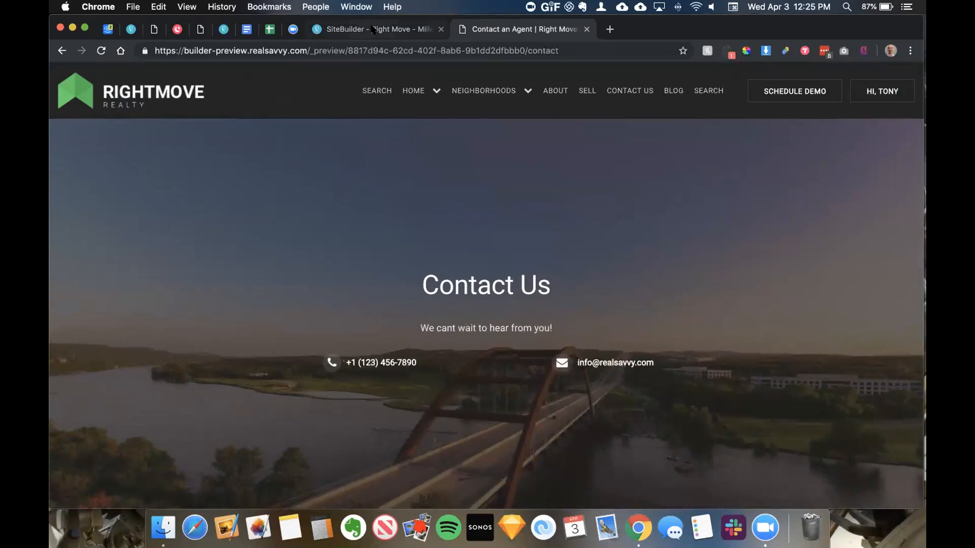
{"action": "left_click", "coordinate": [373, 30]}
{"action": "left_click", "coordinate": [56, 105]}
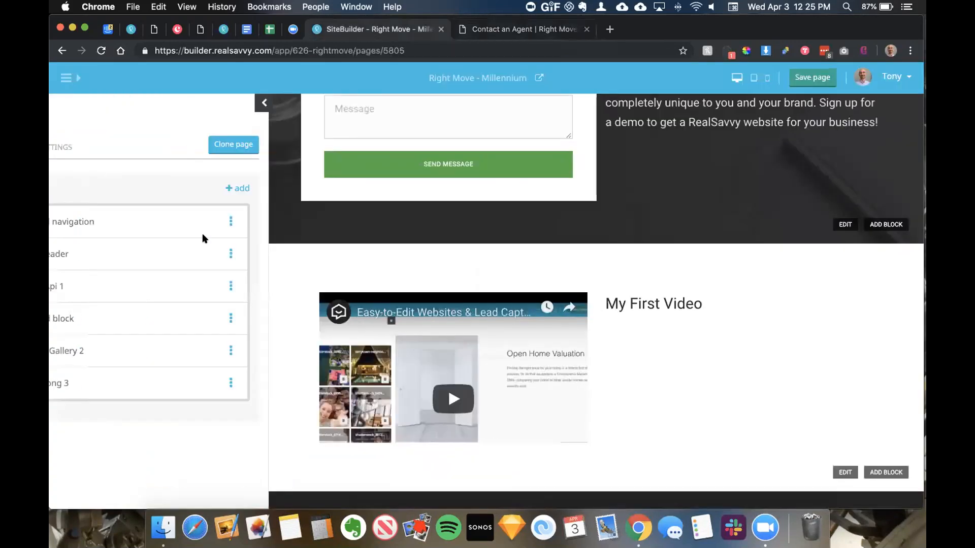
Step: Go to the TEAM section from the site's main navigation menu
{"action": "left_click", "coordinate": [65, 78]}
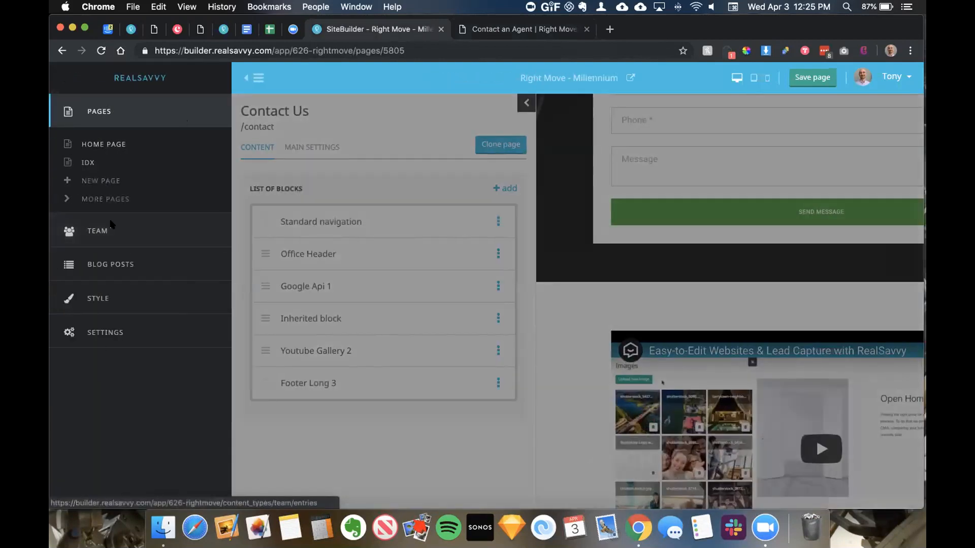
{"action": "left_click", "coordinate": [99, 233]}
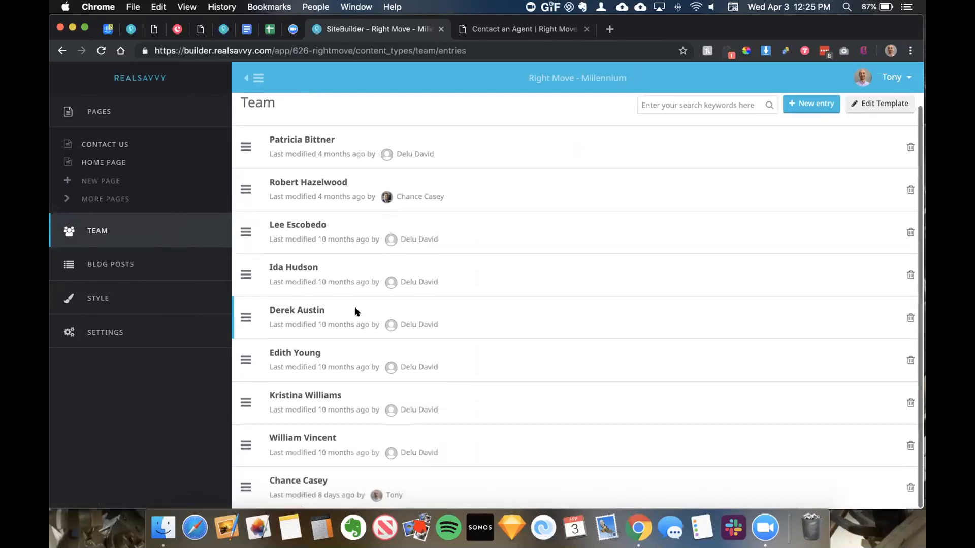
Step: Replace the first team member's photo with the grey-suit image 6N9A7745.png
{"action": "left_click", "coordinate": [303, 150]}
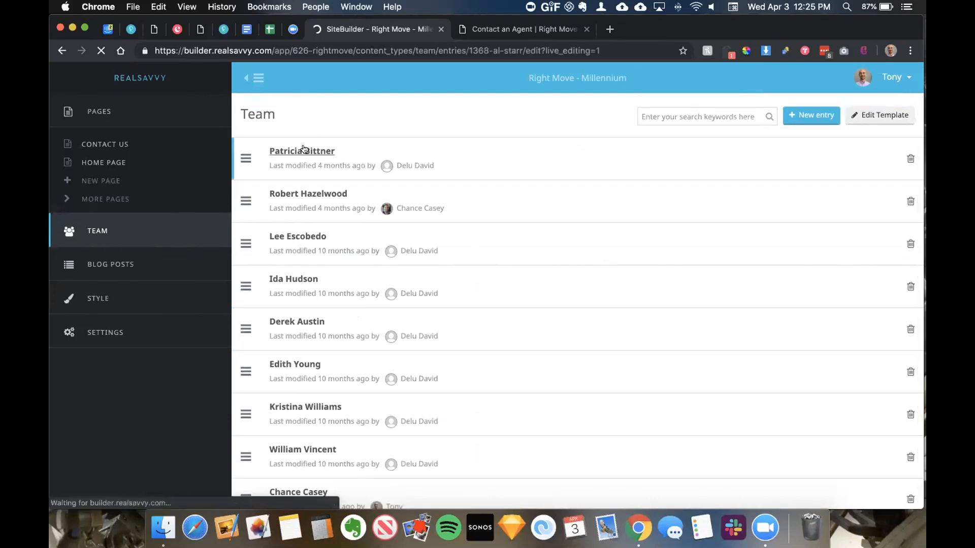
{"action": "scroll", "coordinate": [186, 227], "scroll_direction": "down", "scroll_amount": 4}
{"action": "scroll", "coordinate": [187, 228], "scroll_direction": "down", "scroll_amount": 4}
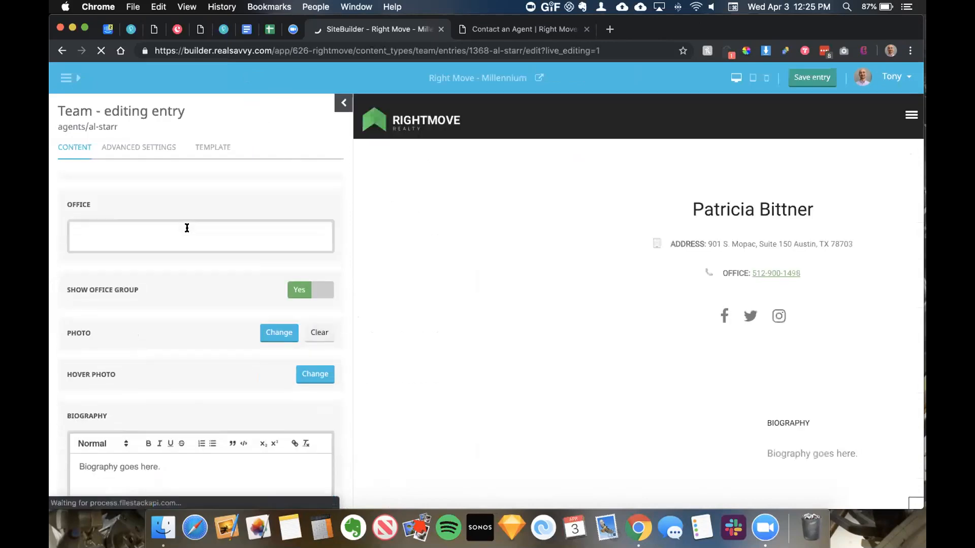
{"action": "left_click", "coordinate": [260, 270]}
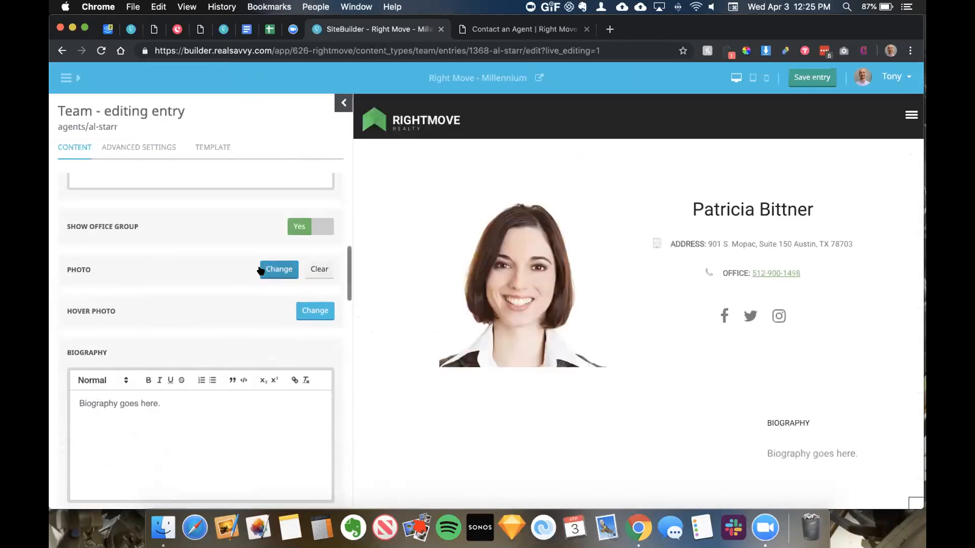
{"action": "left_click", "coordinate": [96, 218]}
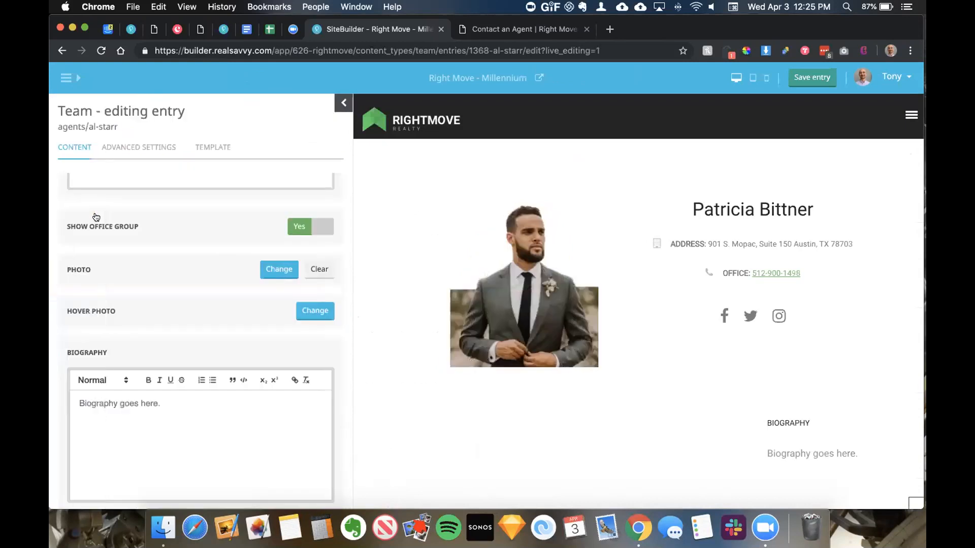
Step: Save the team entry and go to the Blog posts list
{"action": "left_click", "coordinate": [788, 79]}
{"action": "left_click", "coordinate": [810, 75]}
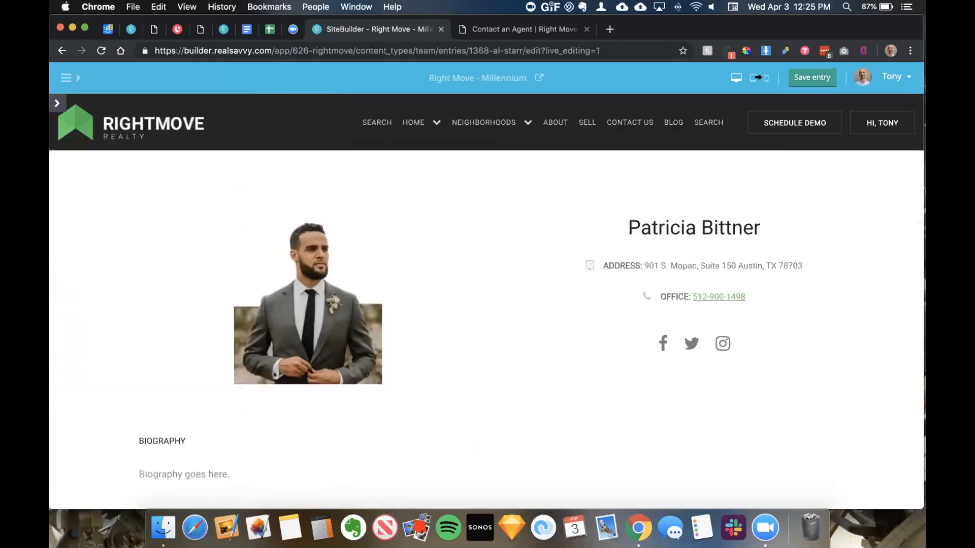
{"action": "left_click", "coordinate": [66, 78]}
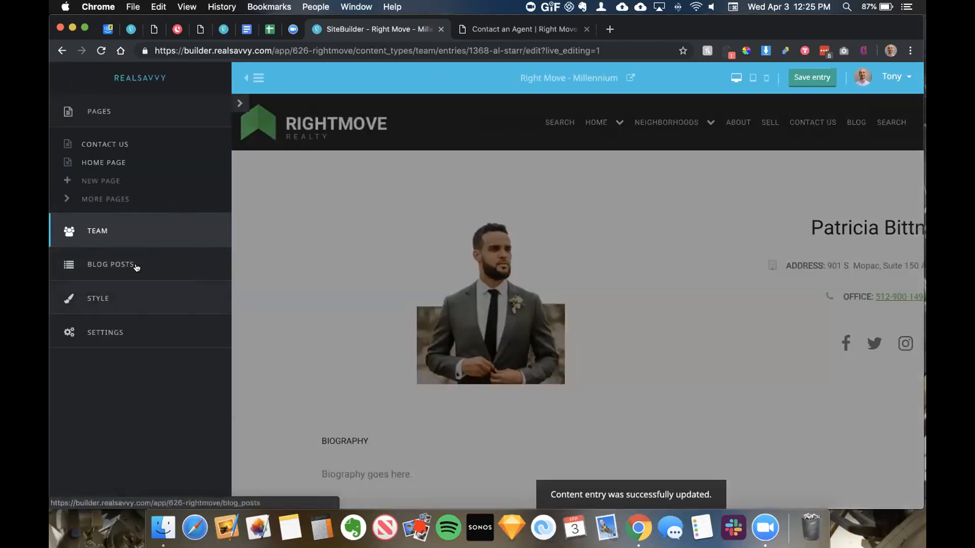
{"action": "left_click", "coordinate": [126, 266]}
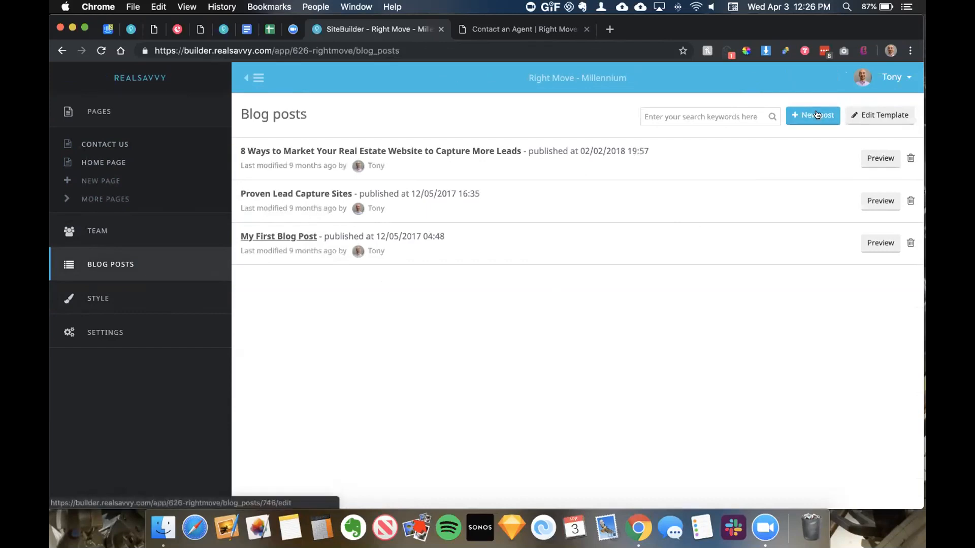
Step: Open the Editing style page showing green primary colour, Roboto font and Theme 1
{"action": "left_click", "coordinate": [115, 300]}
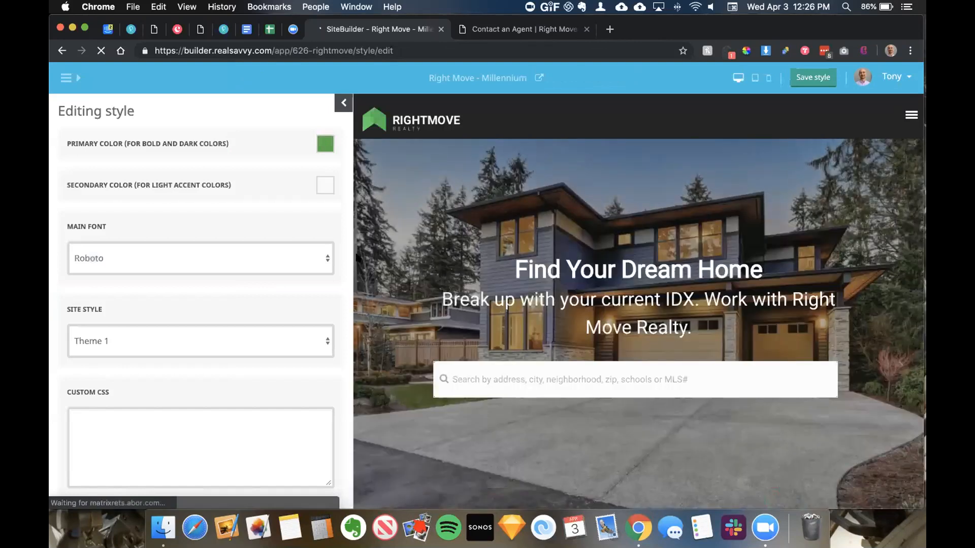
Step: Try Raleway / Open Sans, keep Roboto as main font, set site style Default, and save
{"action": "left_click", "coordinate": [258, 258]}
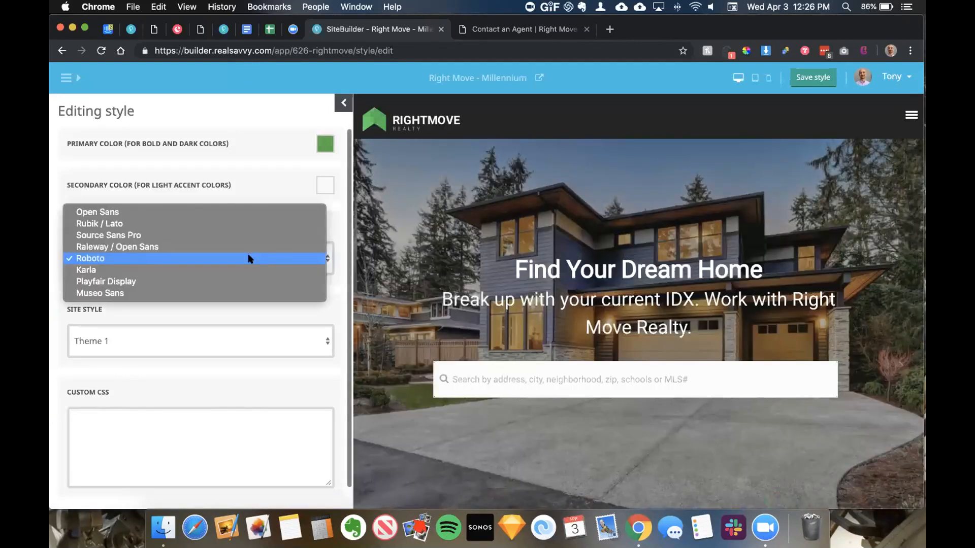
{"action": "left_click", "coordinate": [249, 248]}
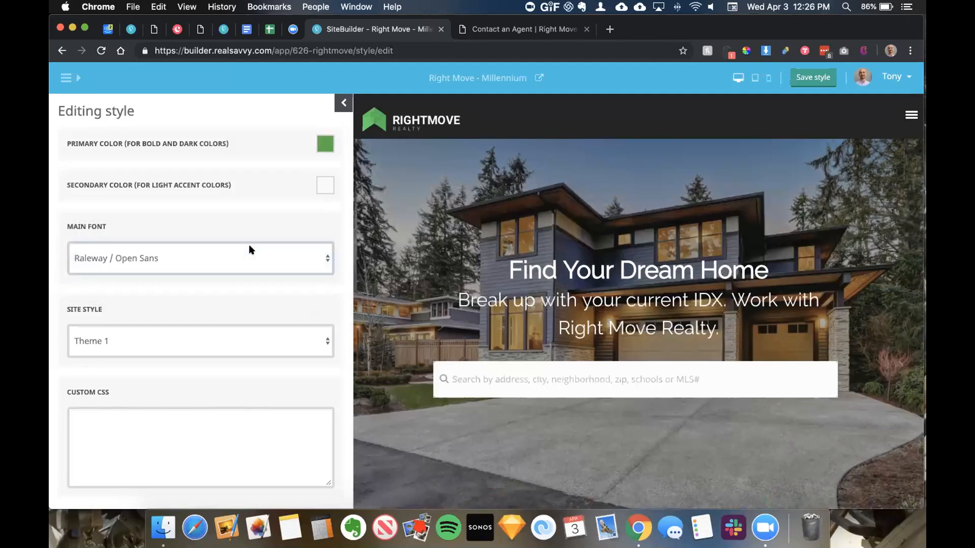
{"action": "left_click", "coordinate": [249, 252]}
{"action": "left_click", "coordinate": [241, 268]}
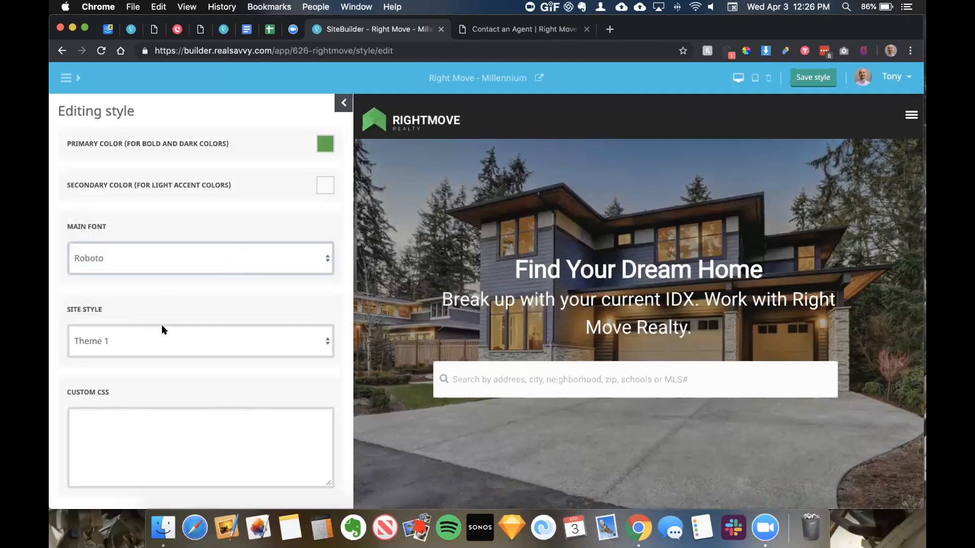
{"action": "left_click", "coordinate": [288, 337]}
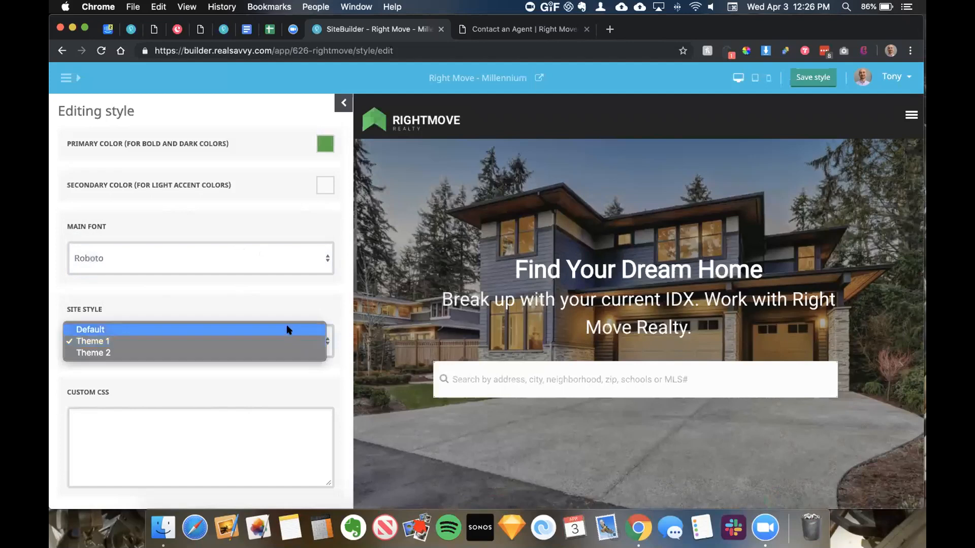
{"action": "left_click", "coordinate": [287, 330]}
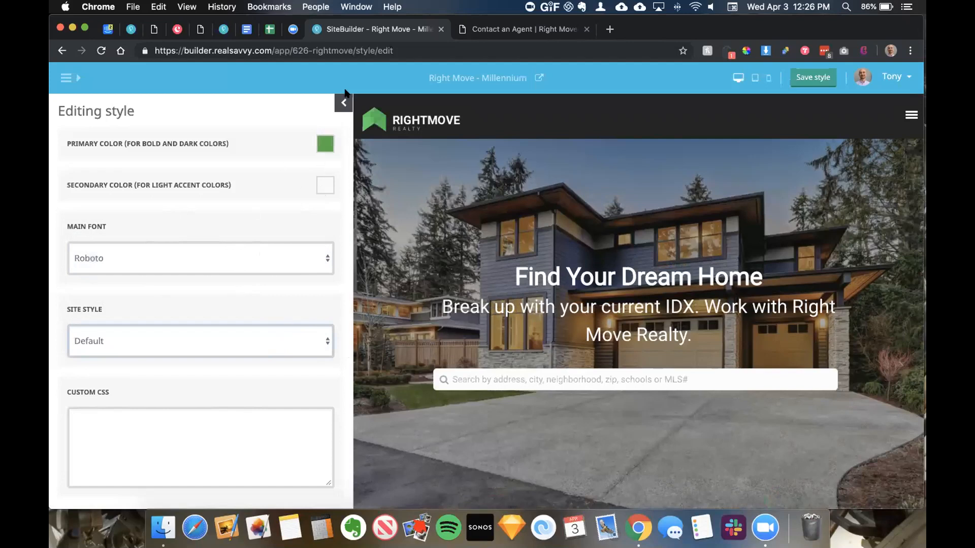
{"action": "left_click", "coordinate": [832, 78]}
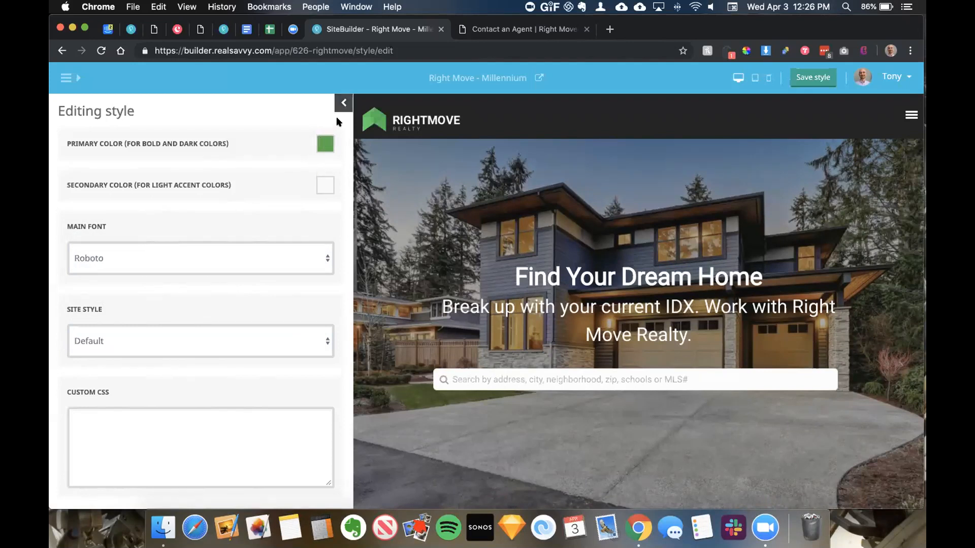
Step: Check the secondary colour without changing it, save the style, and open site Settings
{"action": "scroll", "coordinate": [592, 298], "scroll_direction": "down", "scroll_amount": 10}
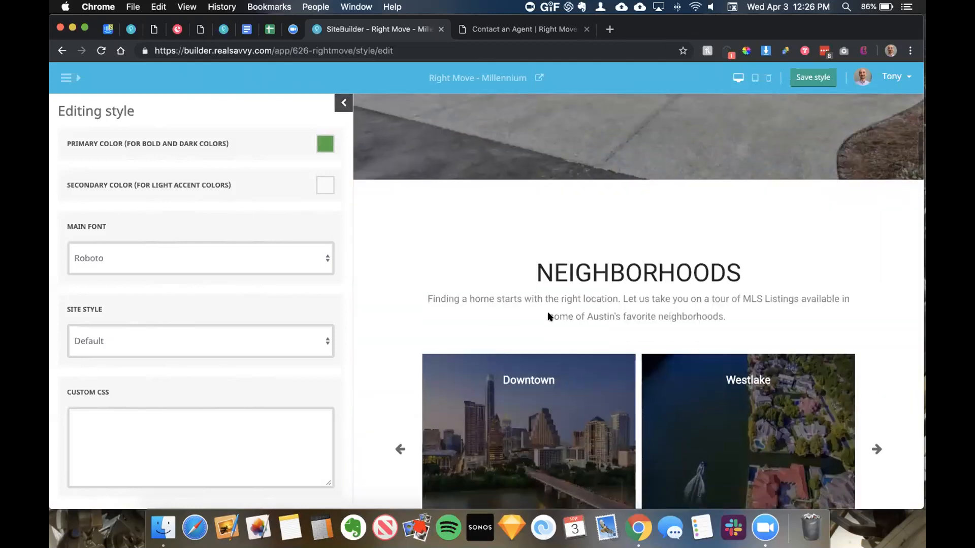
{"action": "scroll", "coordinate": [433, 170], "scroll_direction": "up", "scroll_amount": 8}
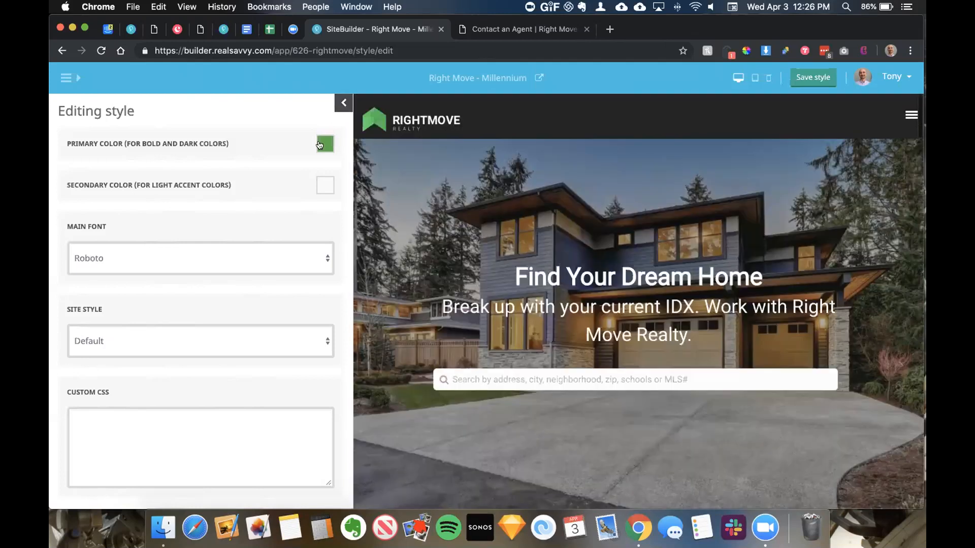
{"action": "left_click", "coordinate": [324, 187]}
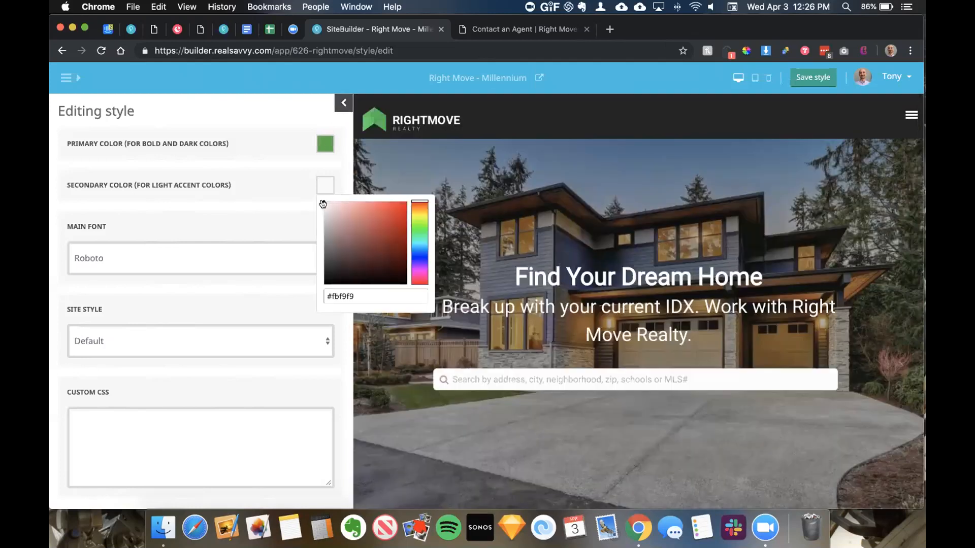
{"action": "left_click", "coordinate": [281, 147]}
{"action": "left_click", "coordinate": [813, 77]}
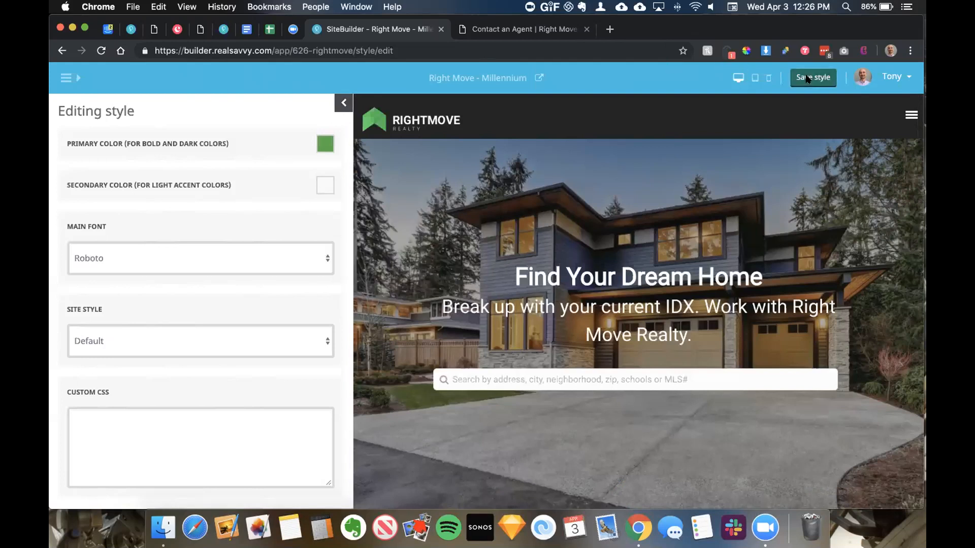
{"action": "left_click", "coordinate": [66, 78]}
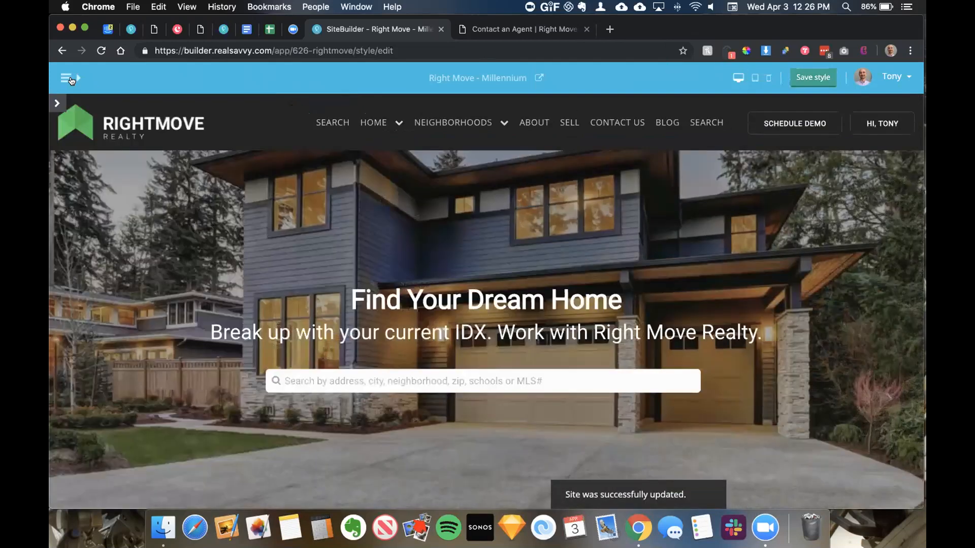
{"action": "left_click", "coordinate": [108, 340]}
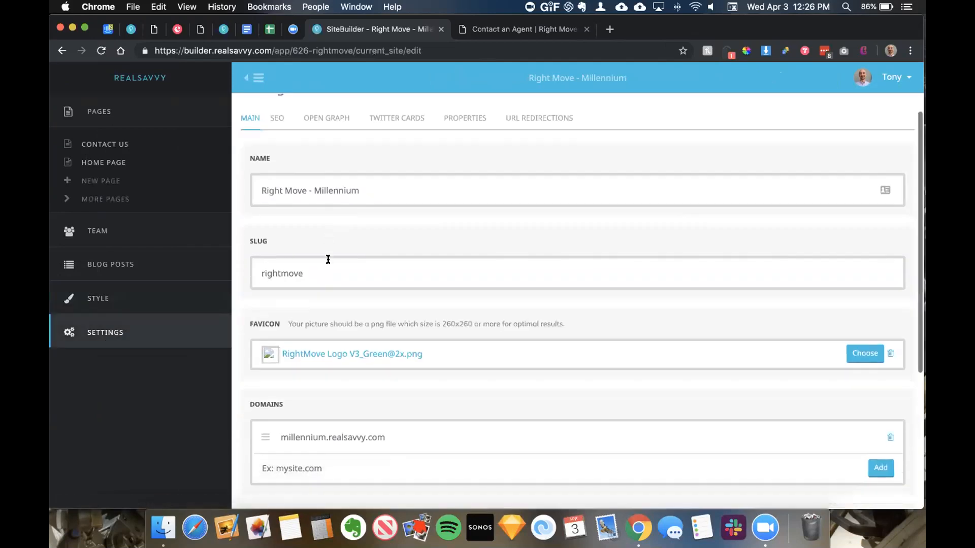
Step: Review the site's SEO, Open Graph, Twitter Cards and Properties settings tabs
{"action": "left_click", "coordinate": [279, 145]}
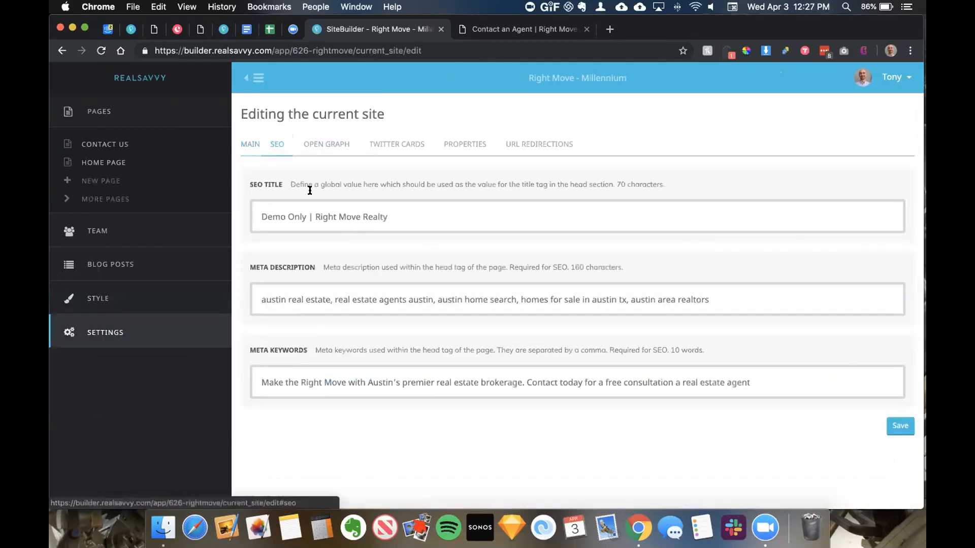
{"action": "left_click", "coordinate": [326, 147]}
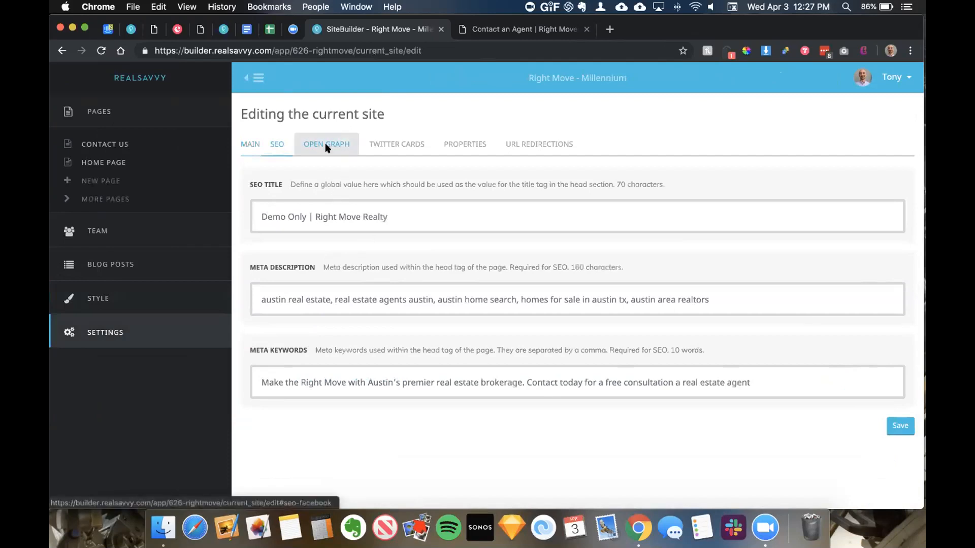
{"action": "left_click", "coordinate": [405, 153]}
{"action": "left_click", "coordinate": [470, 146]}
{"action": "scroll", "coordinate": [348, 194], "scroll_direction": "down", "scroll_amount": 10}
{"action": "scroll", "coordinate": [347, 194], "scroll_direction": "down", "scroll_amount": 10}
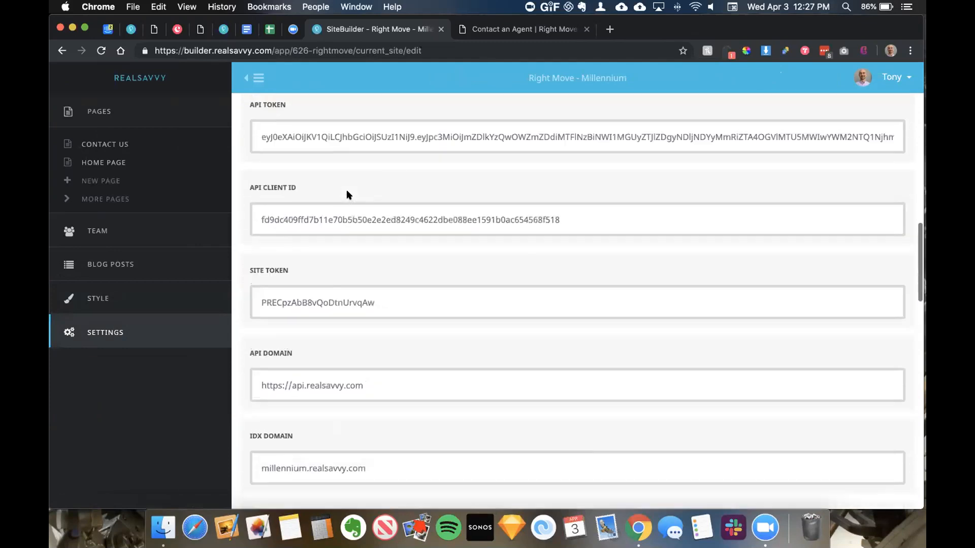
{"action": "scroll", "coordinate": [394, 161], "scroll_direction": "down", "scroll_amount": 10}
{"action": "scroll", "coordinate": [391, 164], "scroll_direction": "up", "scroll_amount": 20}
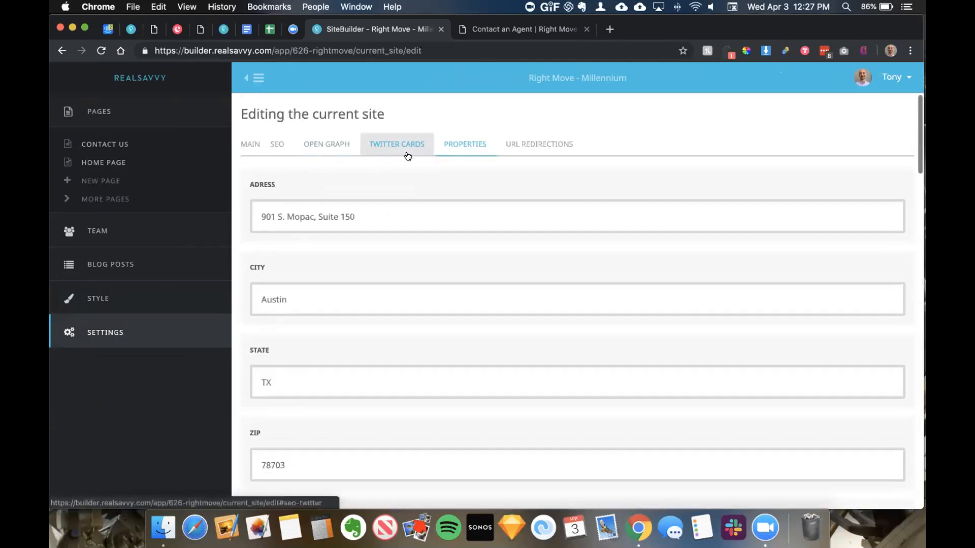
Step: Look at URL Redirections, start a new redirection, and open the Contact Us page
{"action": "left_click", "coordinate": [552, 146]}
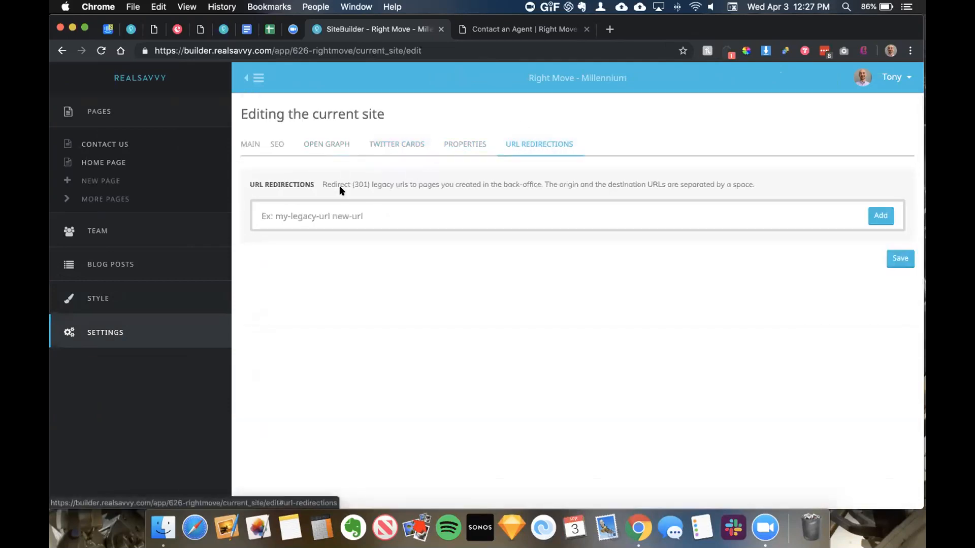
{"action": "left_click", "coordinate": [321, 210]}
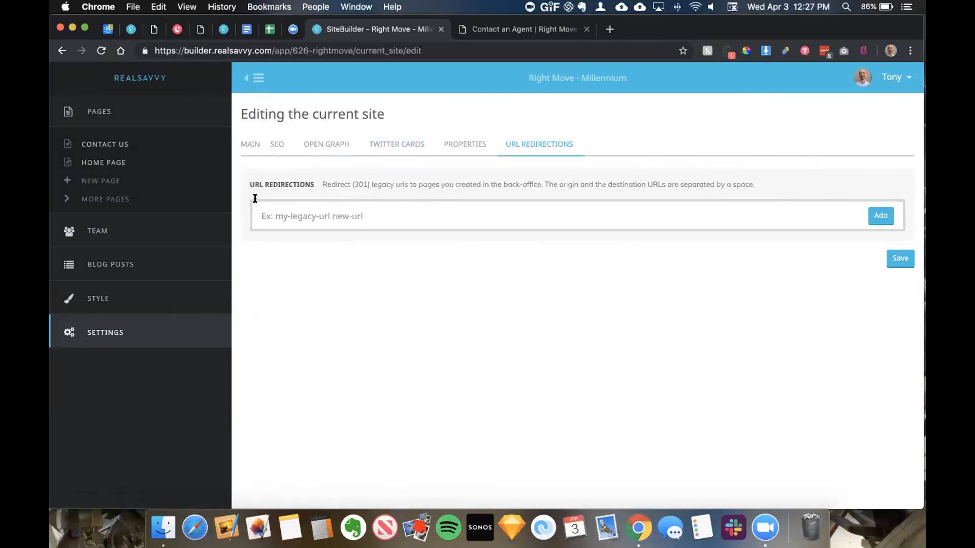
{"action": "left_click", "coordinate": [100, 146]}
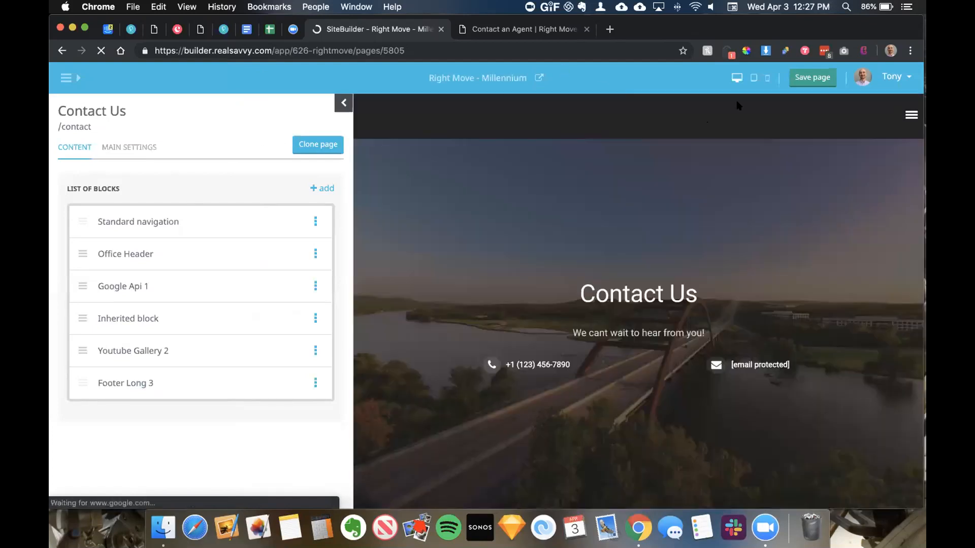
Step: Hide the block panel and scroll through the Contact Us page at full width
{"action": "left_click", "coordinate": [344, 103]}
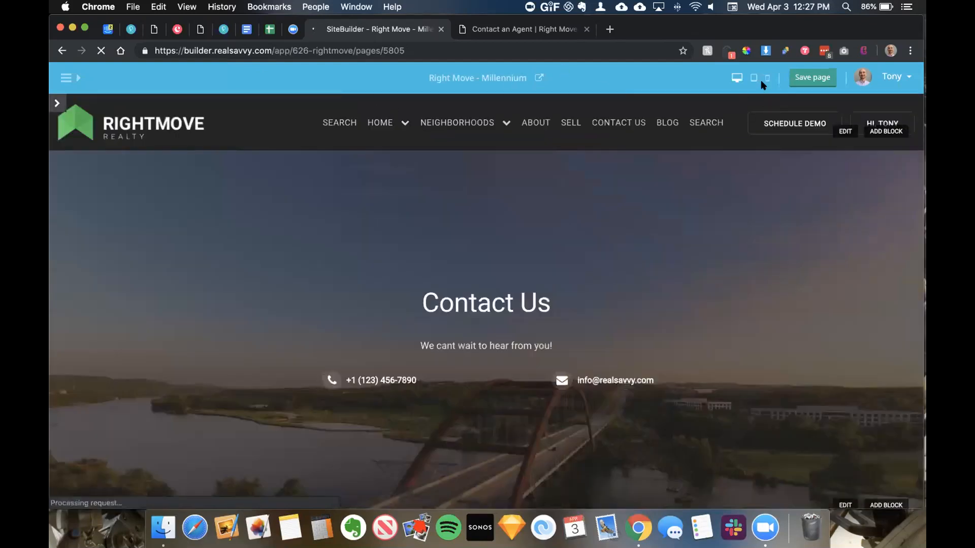
{"action": "scroll", "coordinate": [491, 223], "scroll_direction": "down", "scroll_amount": 2}
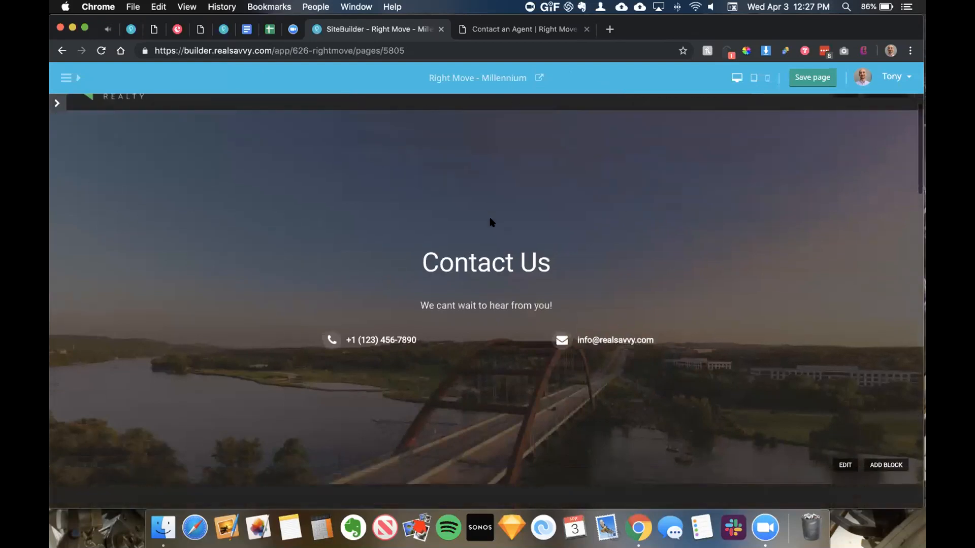
{"action": "scroll", "coordinate": [498, 205], "scroll_direction": "up", "scroll_amount": 2}
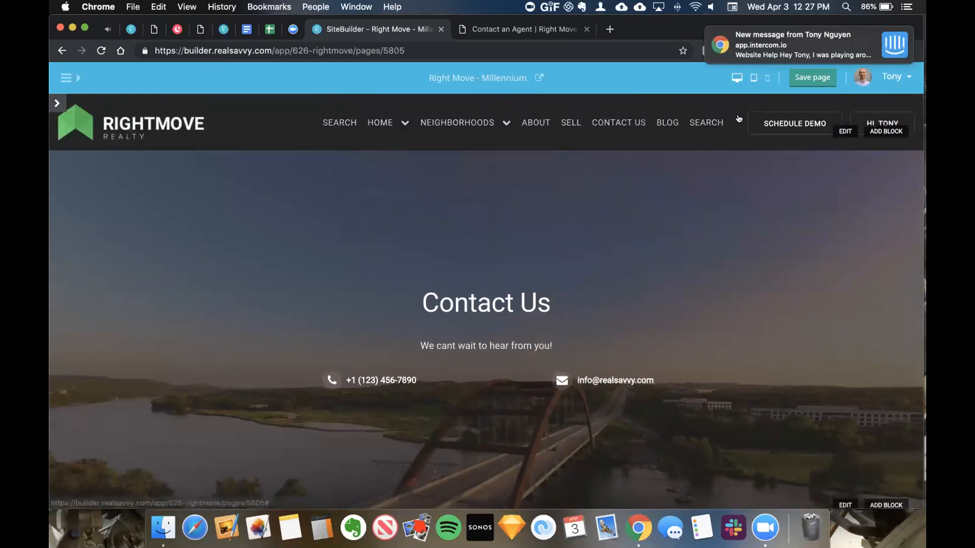
{"action": "scroll", "coordinate": [615, 183], "scroll_direction": "down", "scroll_amount": 10}
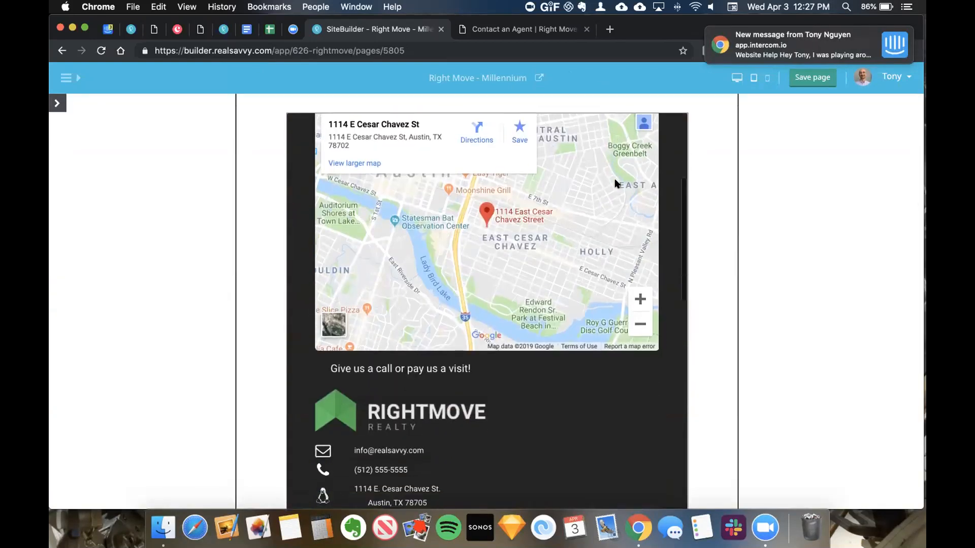
{"action": "scroll", "coordinate": [615, 184], "scroll_direction": "up", "scroll_amount": 10}
Step: Preview the Contact Us page at phone size
{"action": "left_click", "coordinate": [767, 77]}
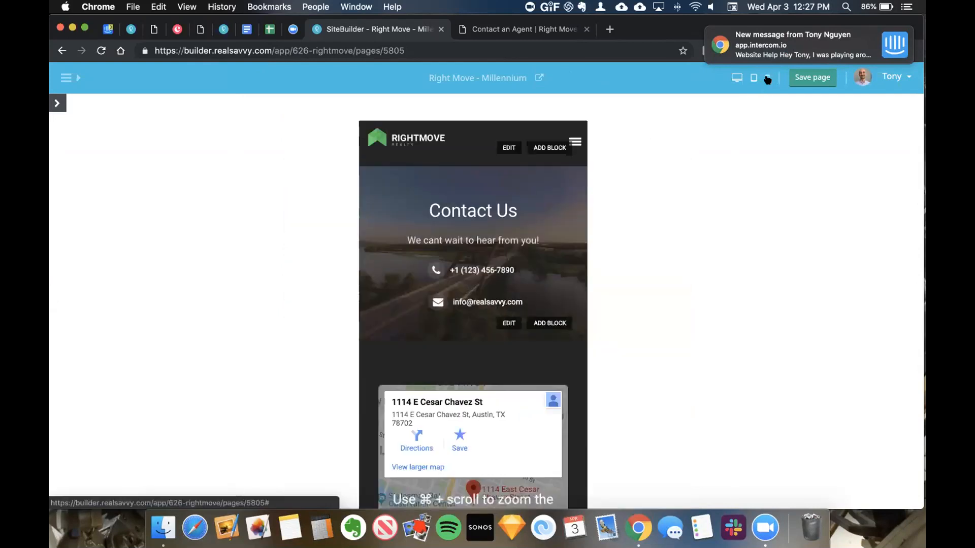
{"action": "scroll", "coordinate": [383, 222], "scroll_direction": "down", "scroll_amount": 3}
{"action": "scroll", "coordinate": [383, 222], "scroll_direction": "down", "scroll_amount": 10}
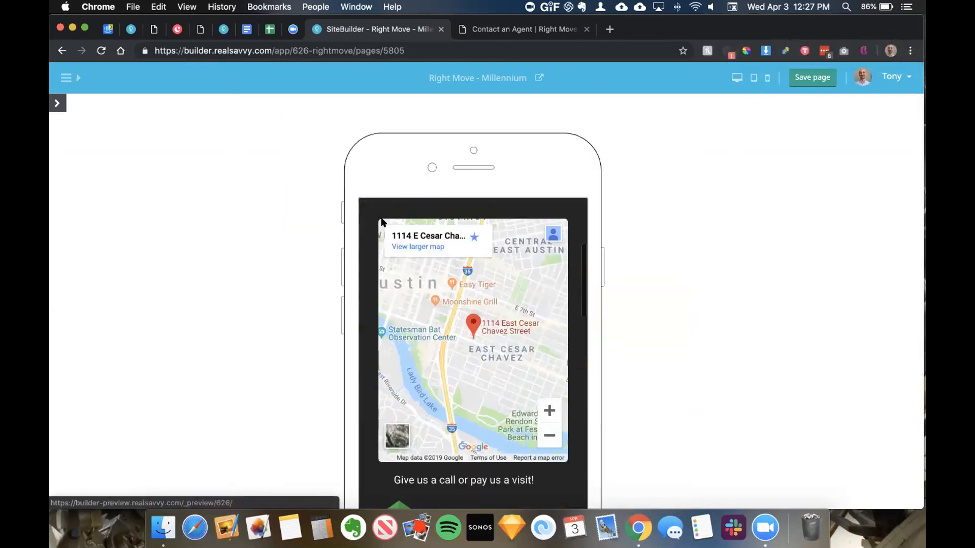
{"action": "scroll", "coordinate": [377, 227], "scroll_direction": "up", "scroll_amount": 10}
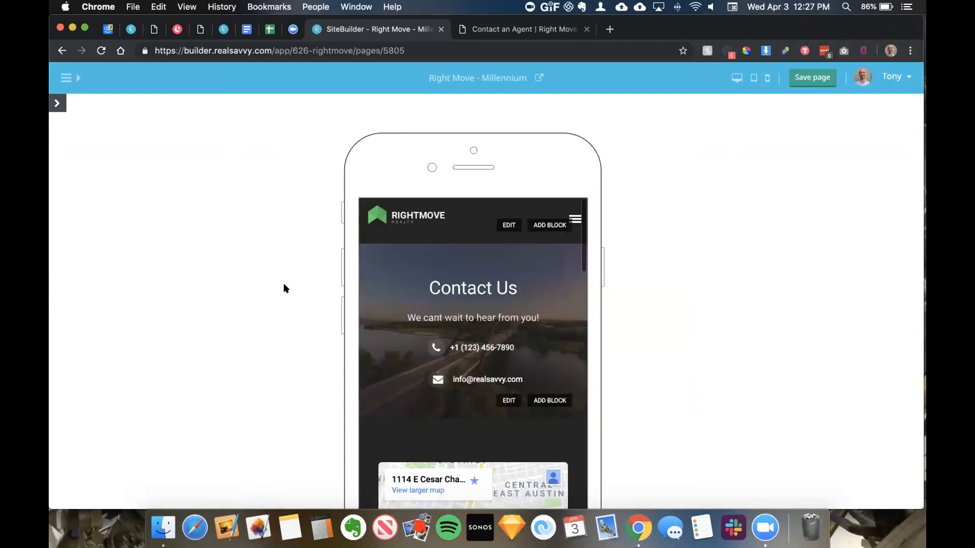
{"action": "scroll", "coordinate": [284, 283], "scroll_direction": "down", "scroll_amount": 3}
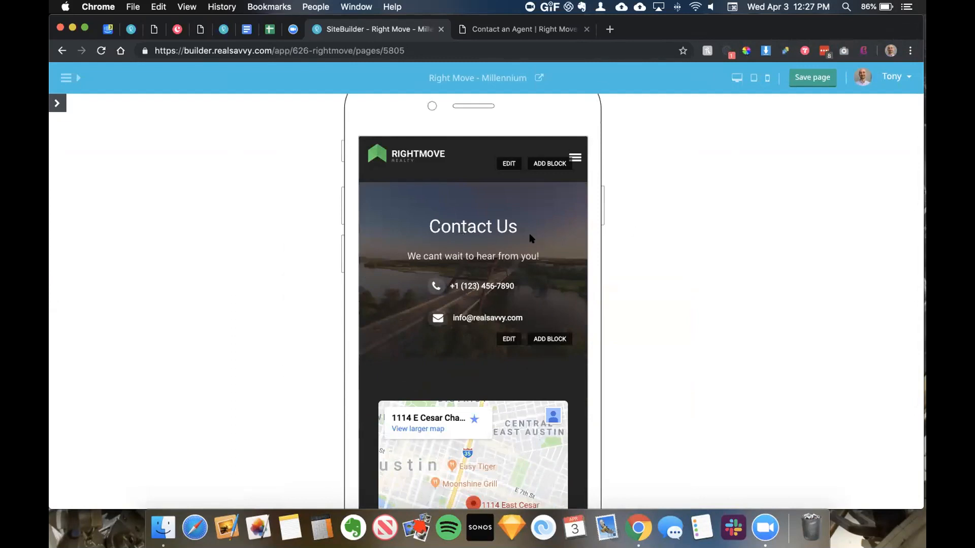
Step: Preview the page at tablet size, briefly reopening and then hiding the block list
{"action": "left_click", "coordinate": [756, 76]}
{"action": "scroll", "coordinate": [562, 237], "scroll_direction": "up", "scroll_amount": 2}
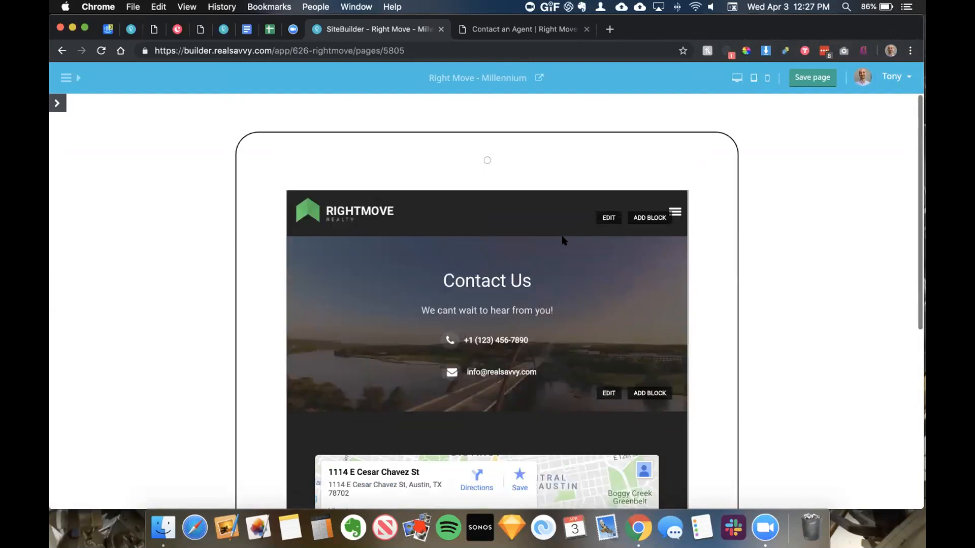
{"action": "scroll", "coordinate": [562, 237], "scroll_direction": "down", "scroll_amount": 3}
{"action": "scroll", "coordinate": [562, 237], "scroll_direction": "up", "scroll_amount": 3}
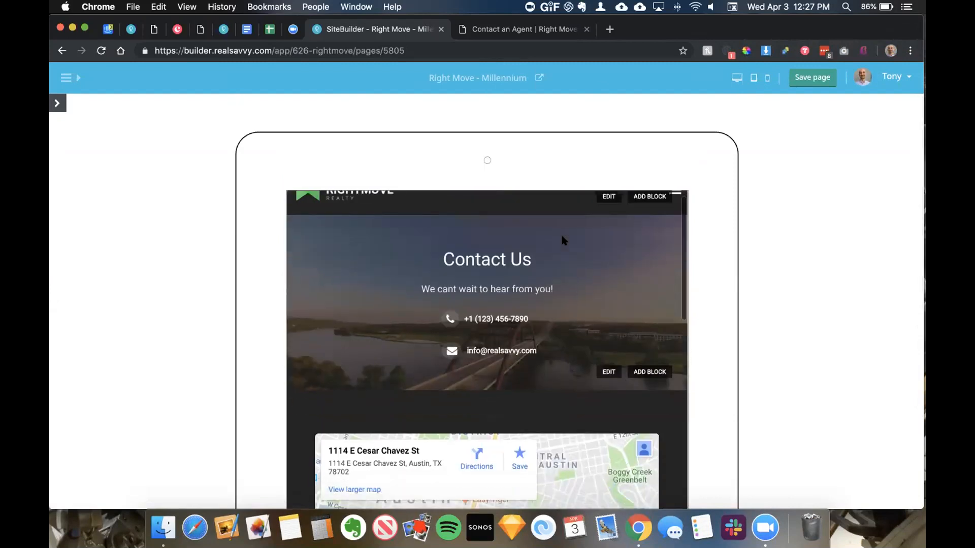
{"action": "left_click", "coordinate": [57, 103]}
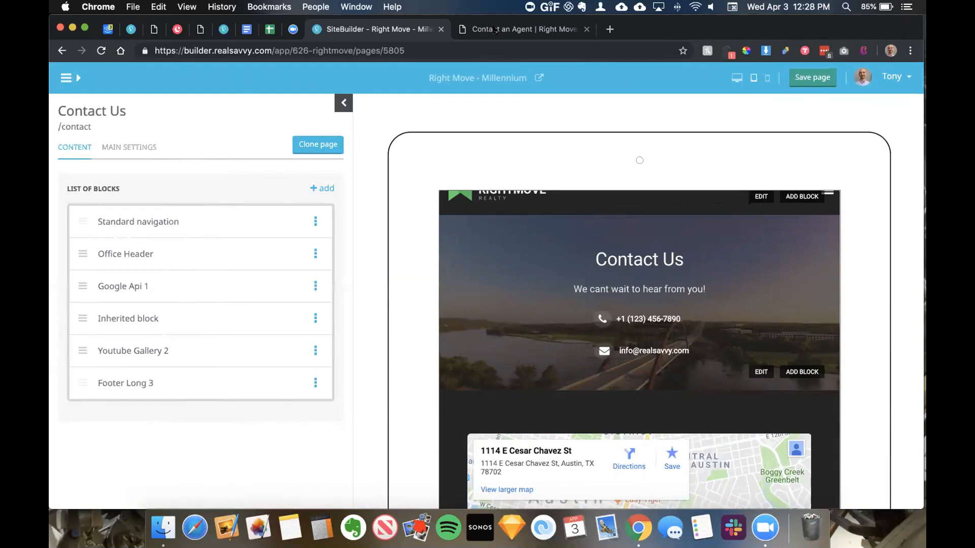
{"action": "left_click", "coordinate": [344, 103]}
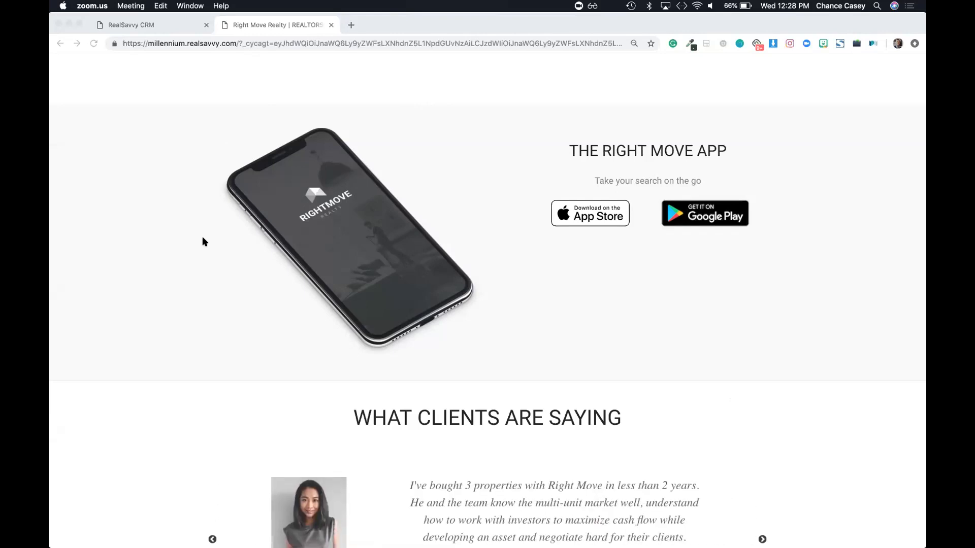
Step: Switch via Mission Control to the other SiteBuilder window and open its site navigation sidebar
{"action": "key", "text": "ctrl+Up"}
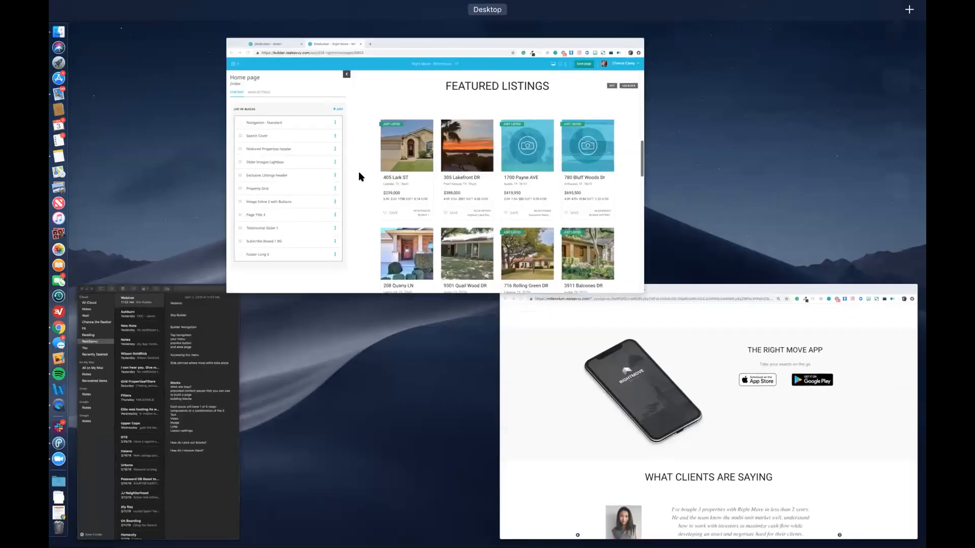
{"action": "left_click", "coordinate": [362, 197]}
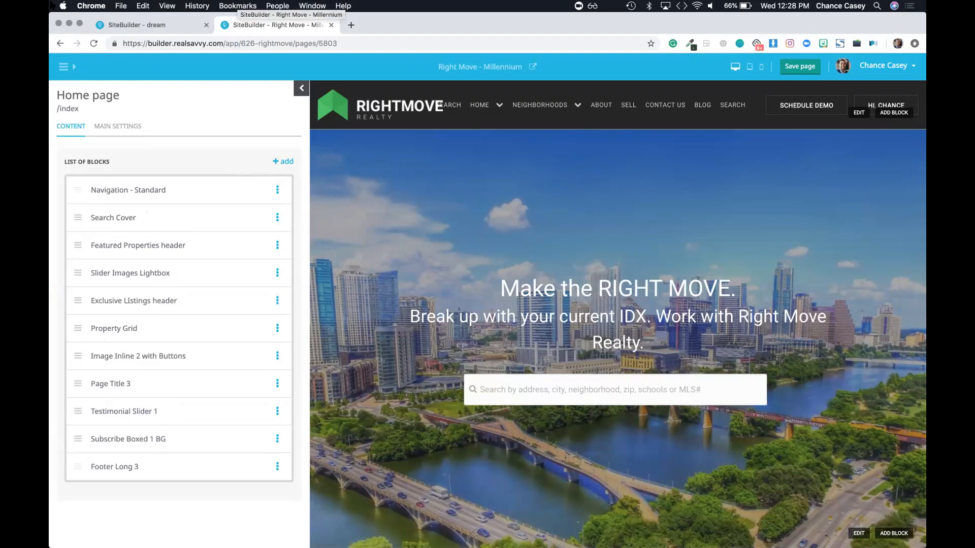
{"action": "left_click", "coordinate": [63, 67]}
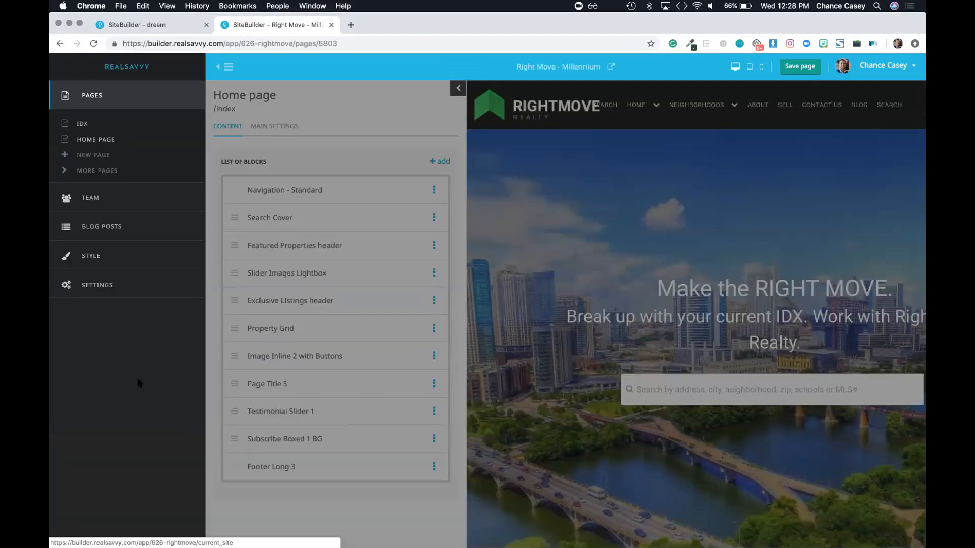
{"action": "key", "text": "ctrl+Up"}
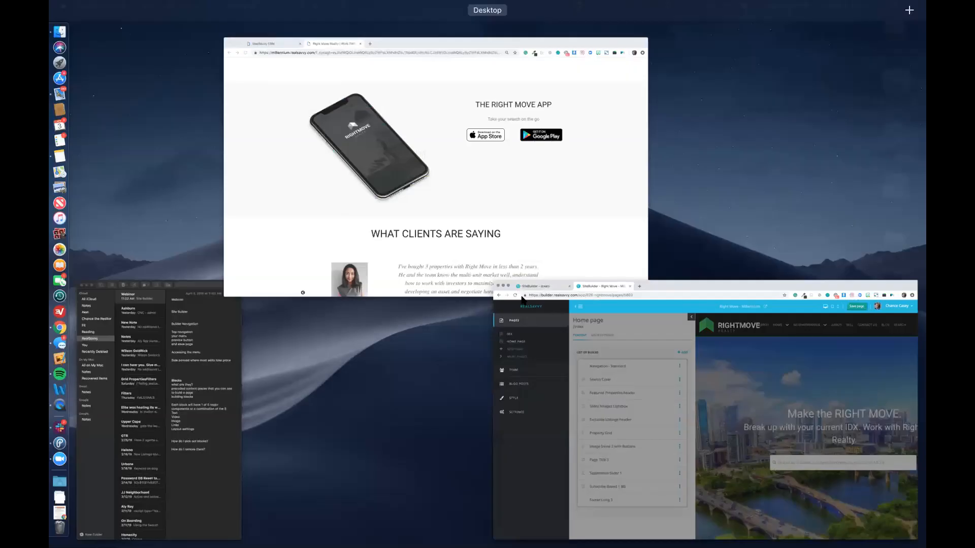
{"action": "key", "text": "ctrl+Up"}
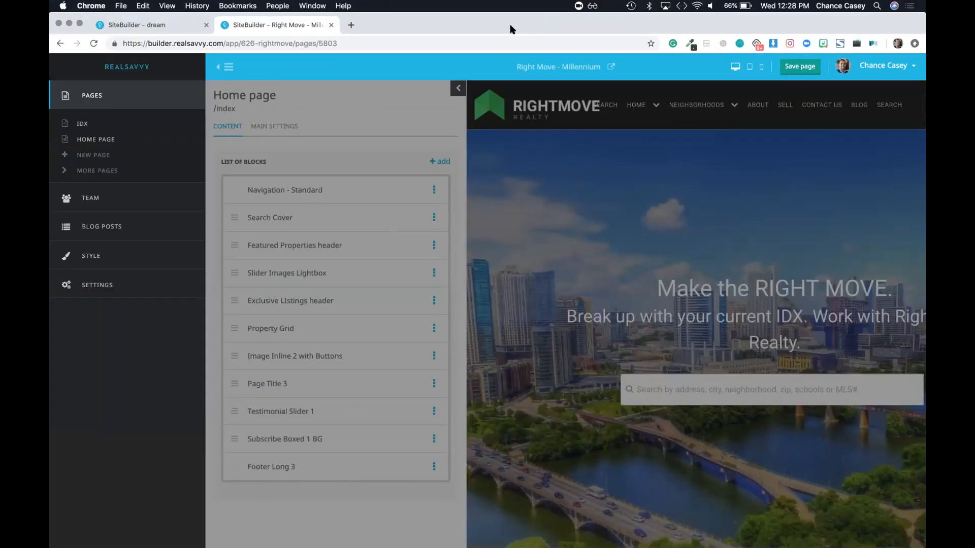
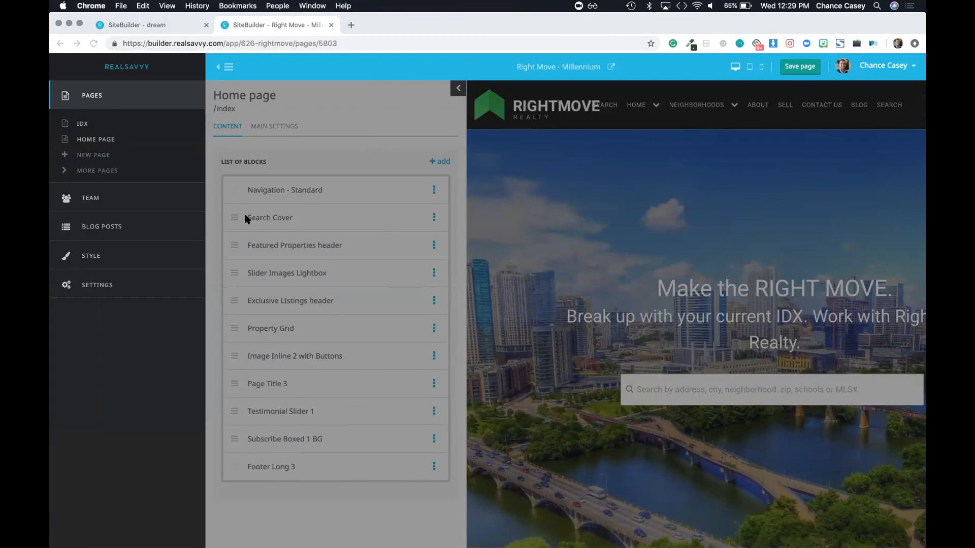
Step: Bring the SiteBuilder window forward and start a new page on the Right Move - Millennium site
{"action": "left_click", "coordinate": [249, 71]}
{"action": "left_click", "coordinate": [87, 154]}
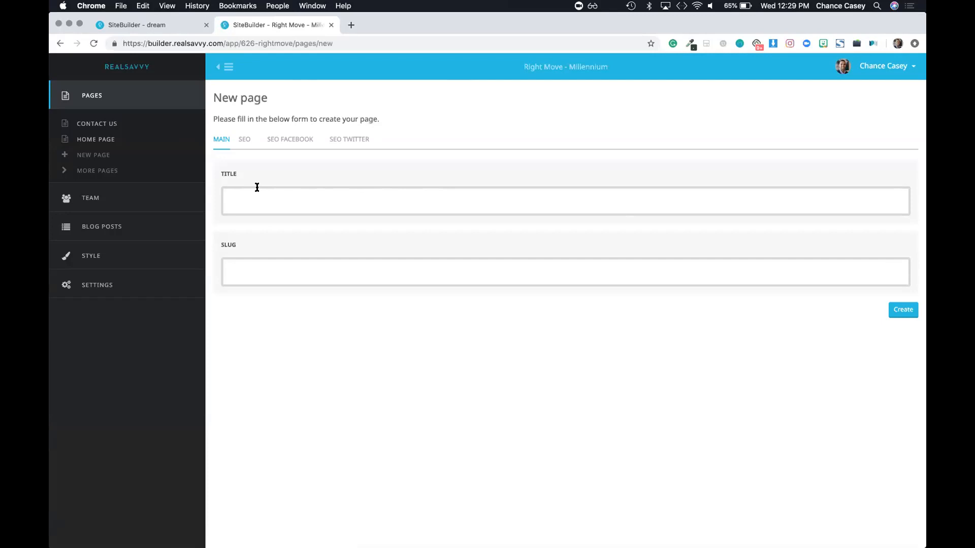
{"action": "left_click", "coordinate": [258, 198]}
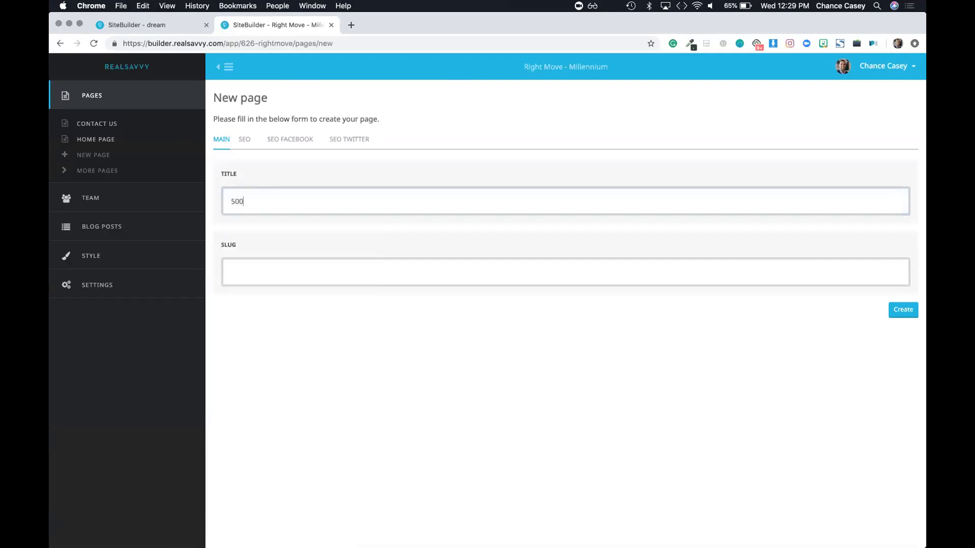
{"action": "left_click", "coordinate": [252, 201]}
{"action": "key", "text": "BackSpace"}
{"action": "type", "text": "L"}
{"action": "triple_click", "coordinate": [247, 203]}
{"action": "left_click", "coordinate": [253, 271]}
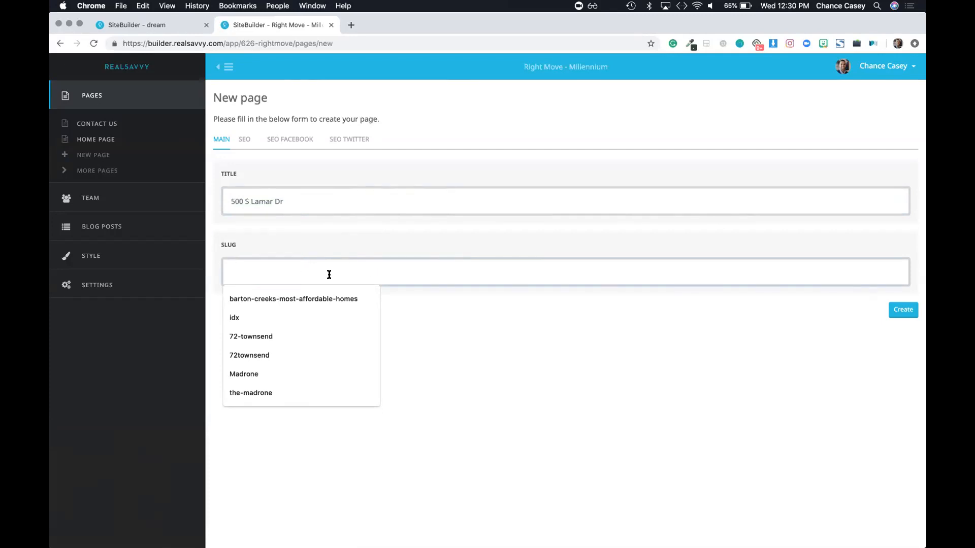
{"action": "left_click", "coordinate": [629, 411]}
{"action": "left_click", "coordinate": [899, 316]}
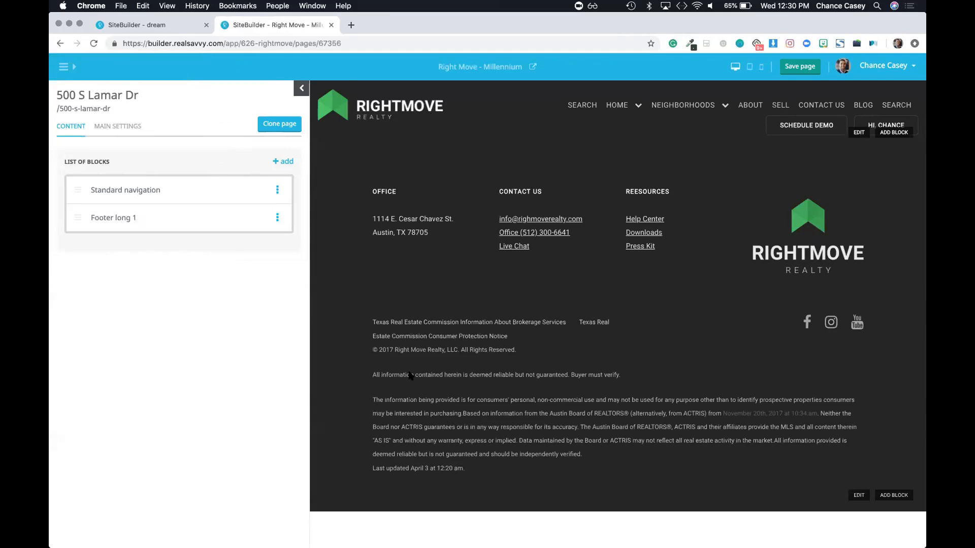
Step: Insert a Cover Image with Buttons block between the navigation and footer and open its settings
{"action": "left_click", "coordinate": [284, 161]}
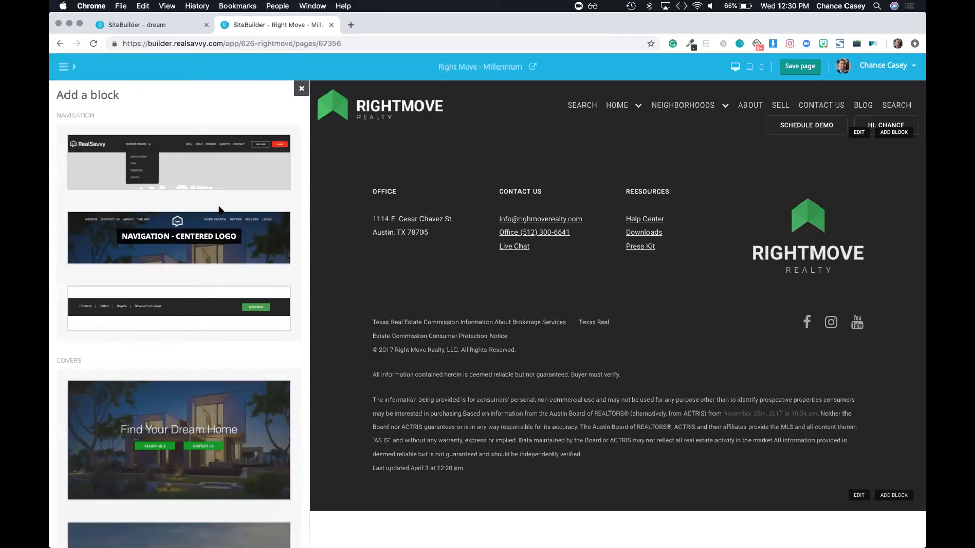
{"action": "scroll", "coordinate": [209, 285], "scroll_direction": "down", "scroll_amount": 5}
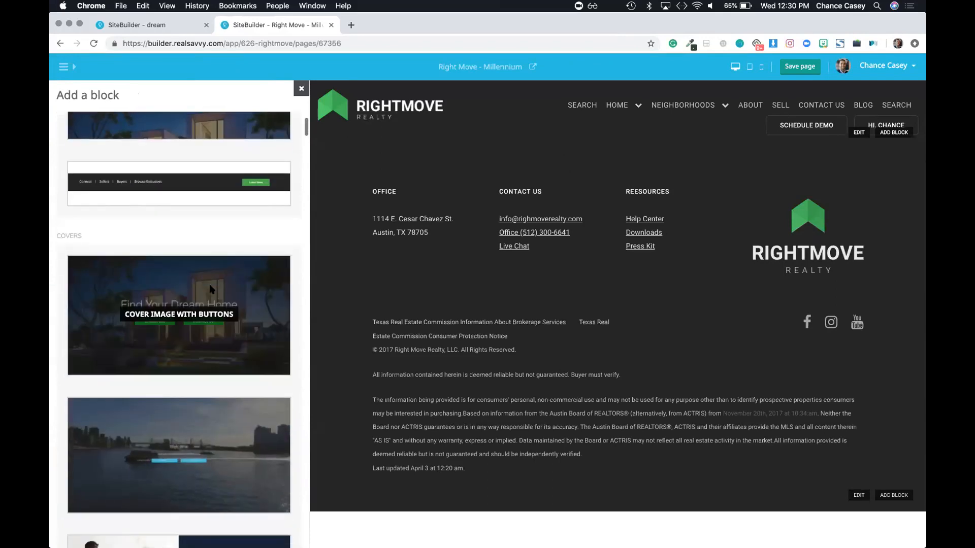
{"action": "left_click", "coordinate": [177, 306]}
{"action": "left_click", "coordinate": [301, 97]}
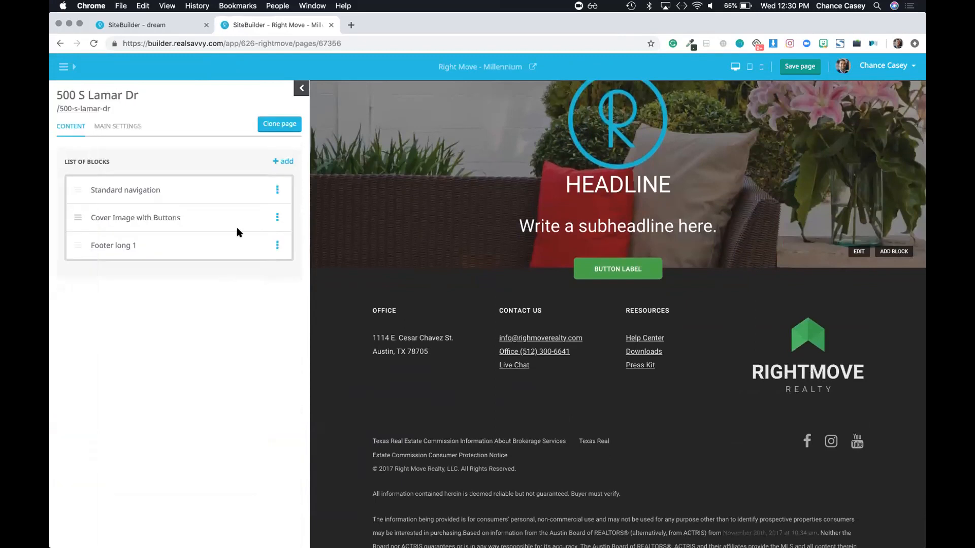
{"action": "left_click", "coordinate": [285, 162]}
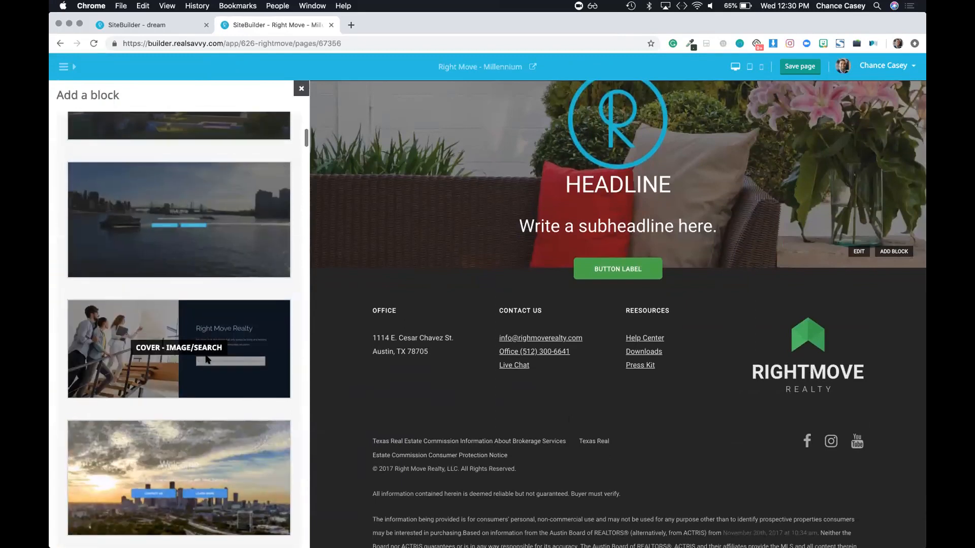
{"action": "scroll", "coordinate": [215, 267], "scroll_direction": "down", "scroll_amount": 10}
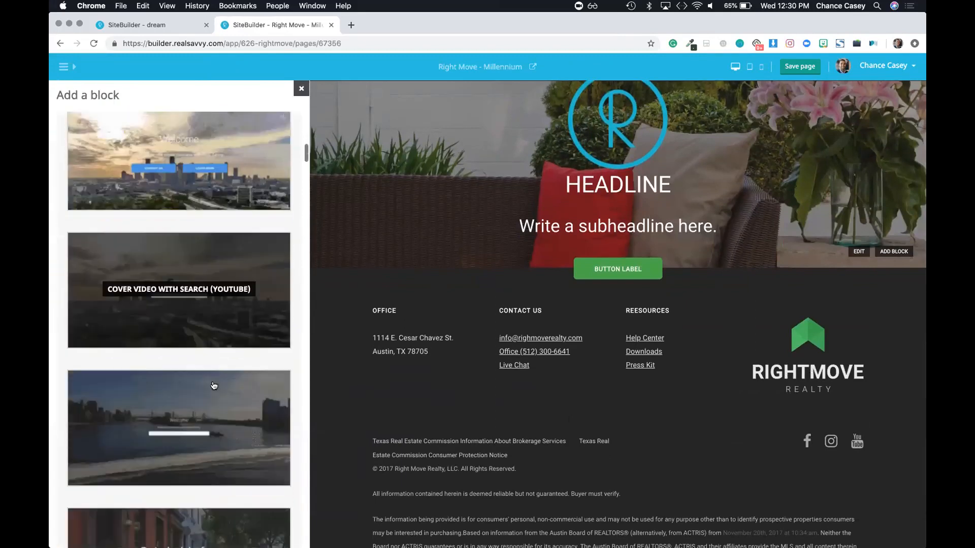
{"action": "scroll", "coordinate": [211, 354], "scroll_direction": "down", "scroll_amount": 4}
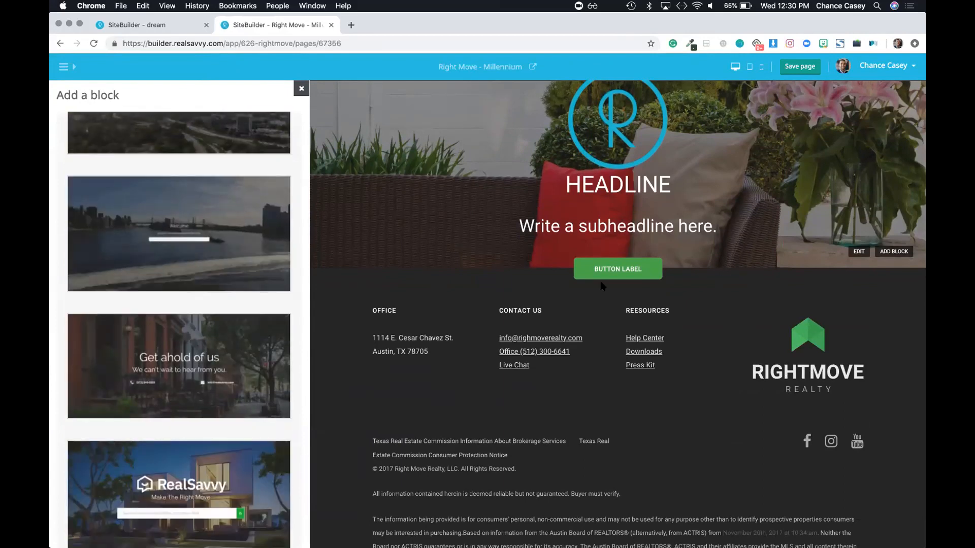
{"action": "scroll", "coordinate": [284, 277], "scroll_direction": "down", "scroll_amount": 4}
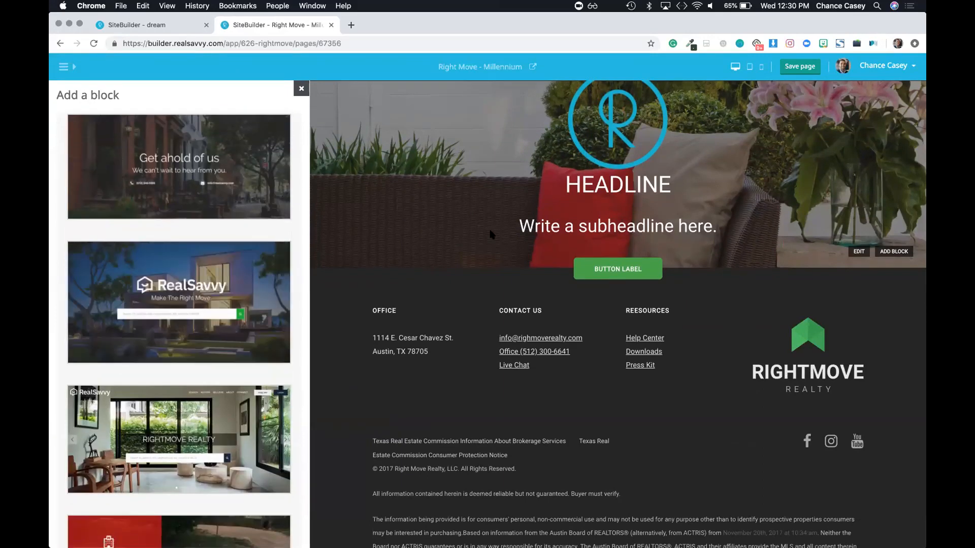
{"action": "scroll", "coordinate": [530, 205], "scroll_direction": "up", "scroll_amount": 2}
{"action": "scroll", "coordinate": [218, 233], "scroll_direction": "up", "scroll_amount": 18}
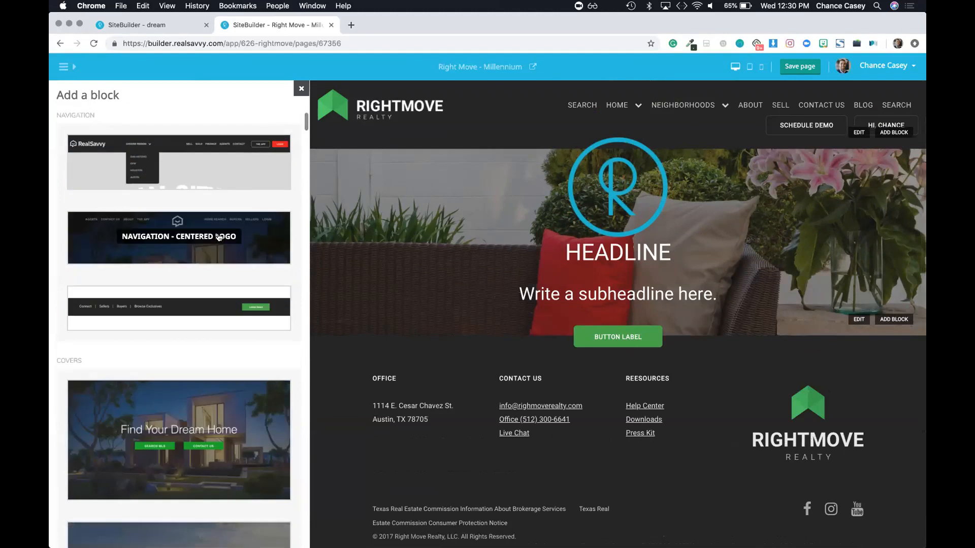
{"action": "left_click", "coordinate": [300, 90]}
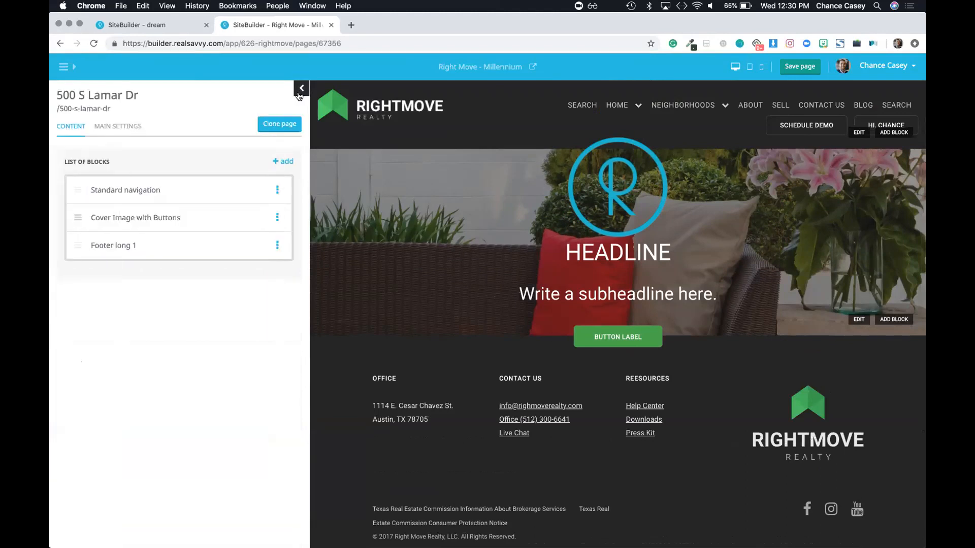
{"action": "left_click", "coordinate": [143, 218]}
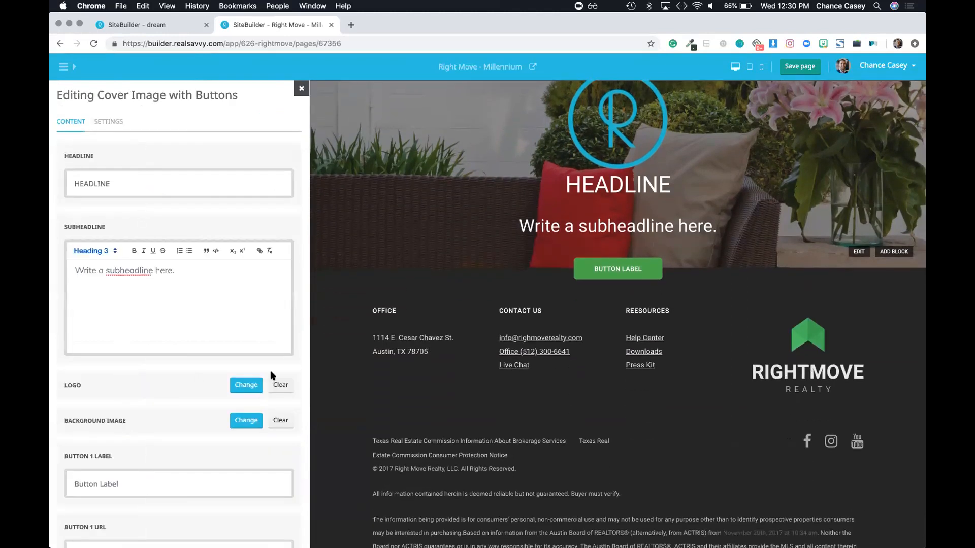
Step: Remove the cover's logo and delete its placeholder subheadline and headline text
{"action": "left_click", "coordinate": [281, 385]}
{"action": "triple_click", "coordinate": [147, 270]}
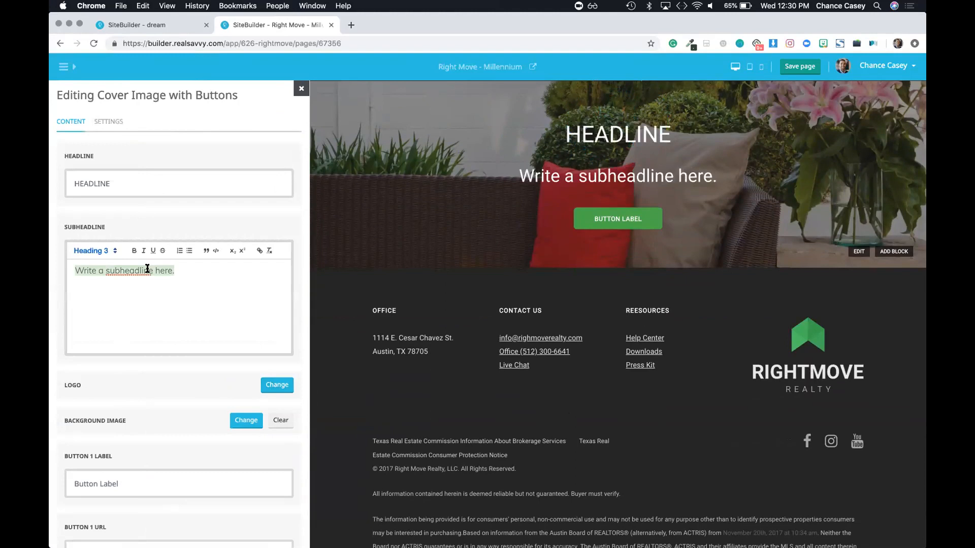
{"action": "key", "text": "BackSpace"}
{"action": "triple_click", "coordinate": [103, 188]}
{"action": "key", "text": "BackSpace"}
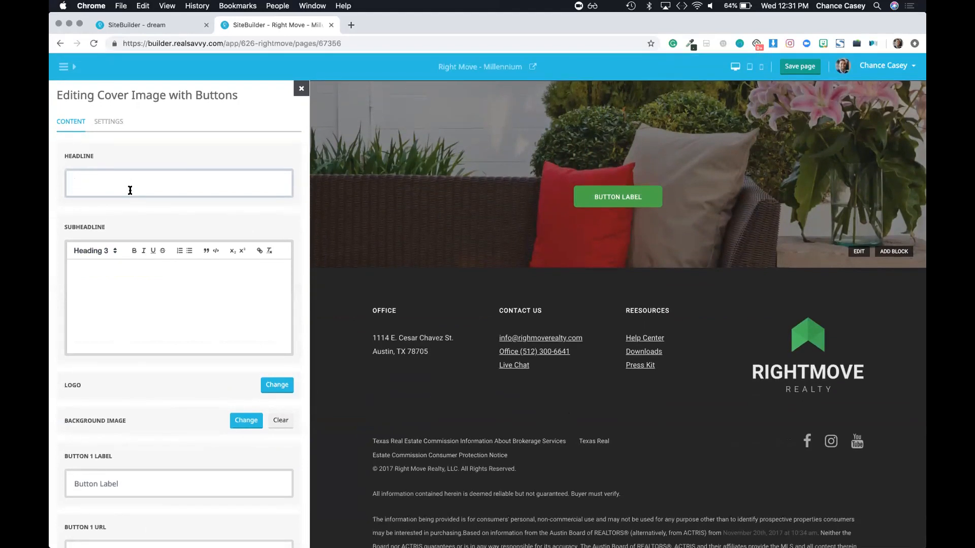
{"action": "triple_click", "coordinate": [100, 96]}
{"action": "key", "text": "super+c"}
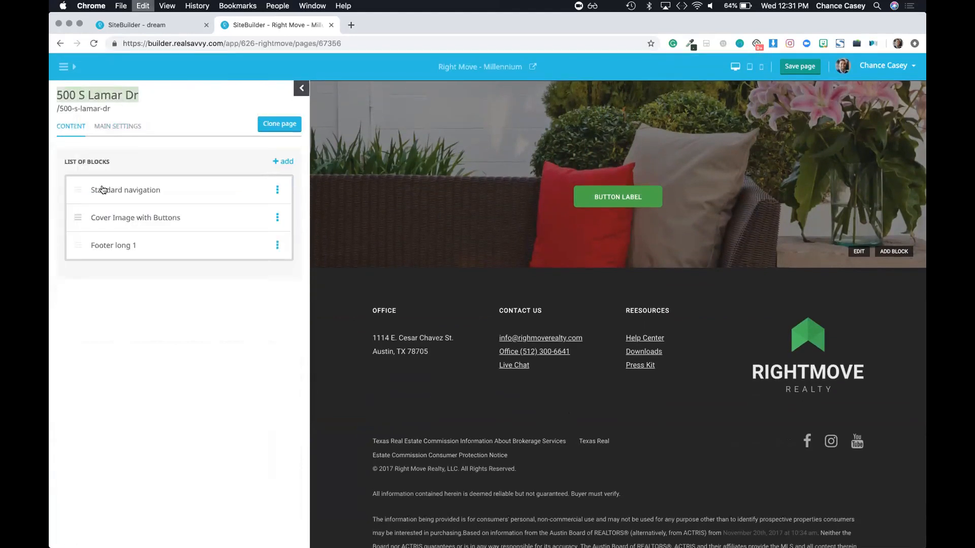
{"action": "left_click", "coordinate": [104, 217]}
{"action": "left_click", "coordinate": [104, 181]}
{"action": "key", "text": "super+v"}
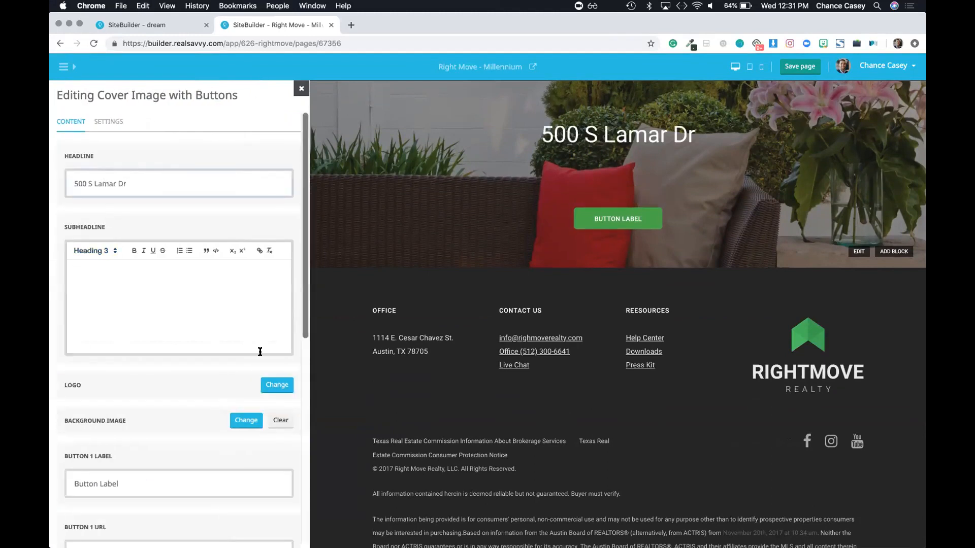
{"action": "scroll", "coordinate": [259, 404], "scroll_direction": "down", "scroll_amount": 3}
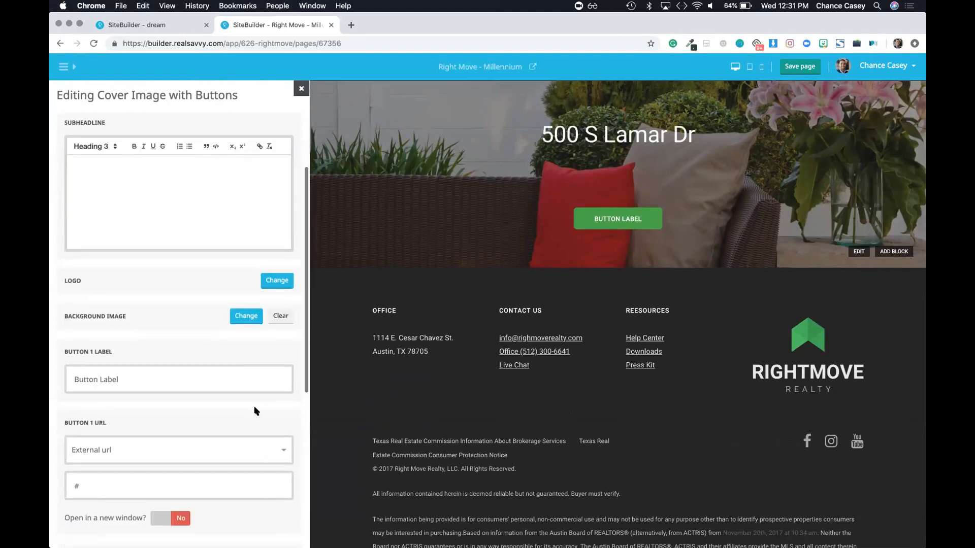
{"action": "left_click", "coordinate": [101, 145]}
{"action": "left_click", "coordinate": [91, 227]}
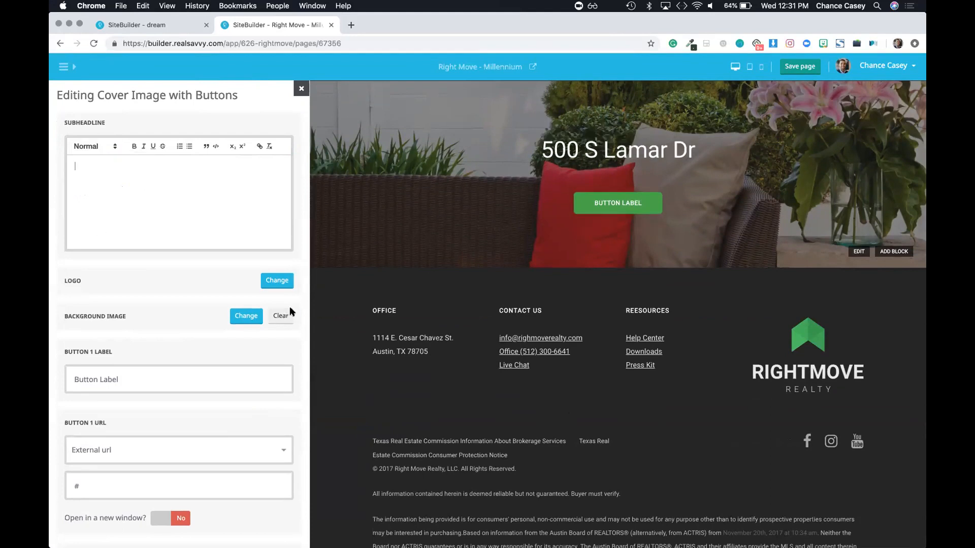
Step: Change the cover background to the front-yard house photo
{"action": "left_click", "coordinate": [243, 321]}
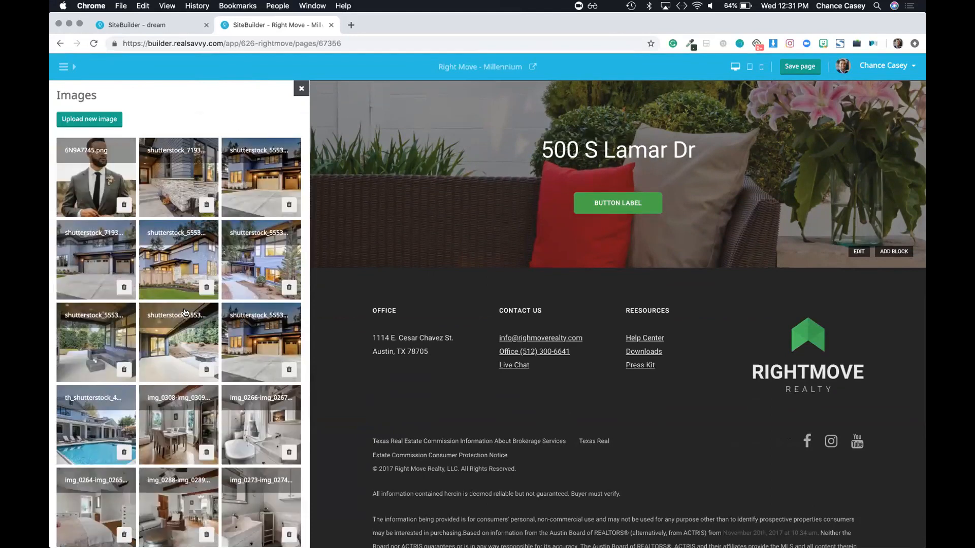
{"action": "scroll", "coordinate": [185, 312], "scroll_direction": "down", "scroll_amount": 5}
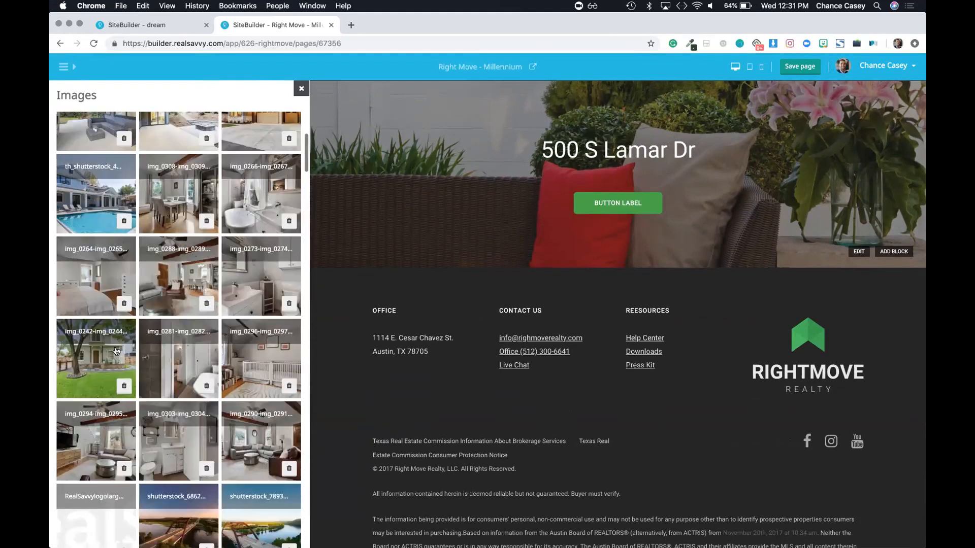
{"action": "left_click", "coordinate": [99, 361]}
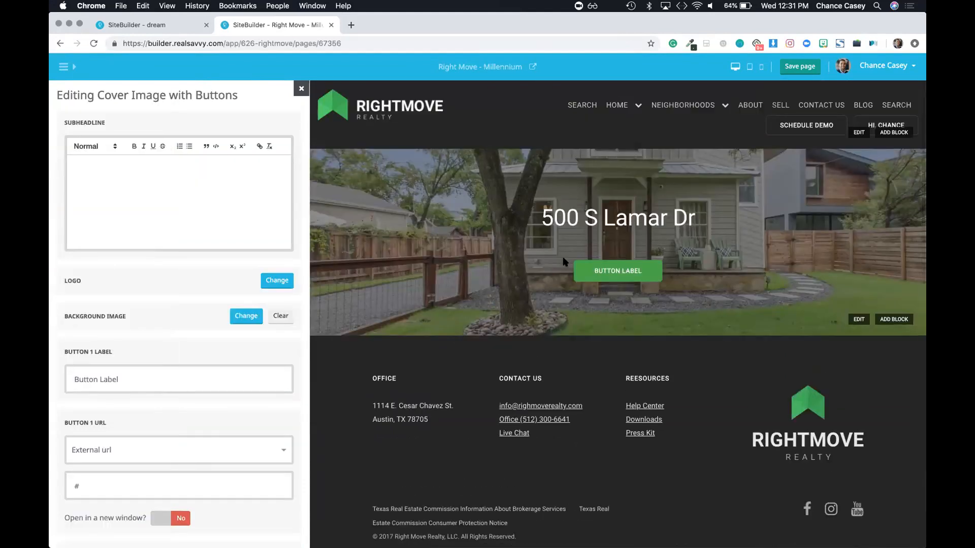
Step: Label the second cover button 'Schedule a Showing', keeping its External url link type
{"action": "scroll", "coordinate": [157, 285], "scroll_direction": "down", "scroll_amount": 6}
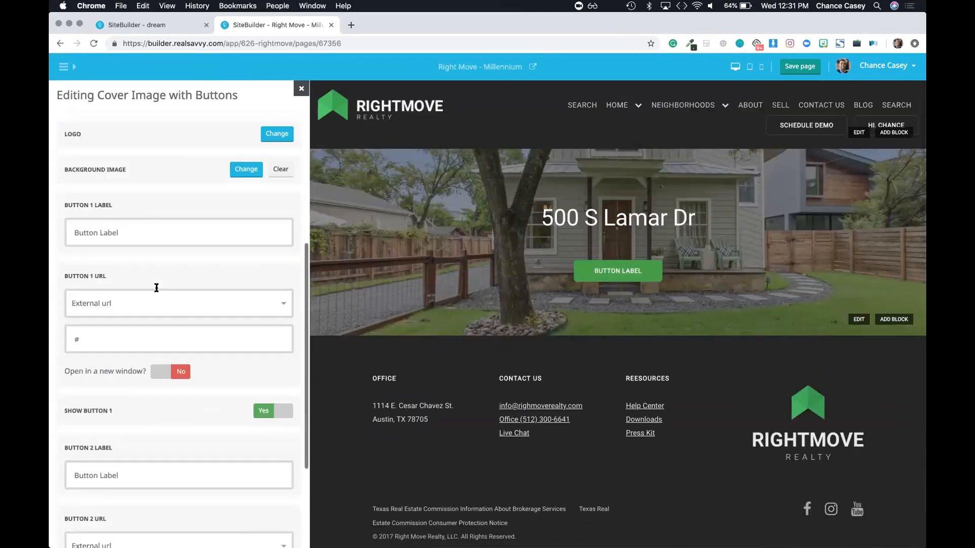
{"action": "scroll", "coordinate": [155, 285], "scroll_direction": "down", "scroll_amount": 3}
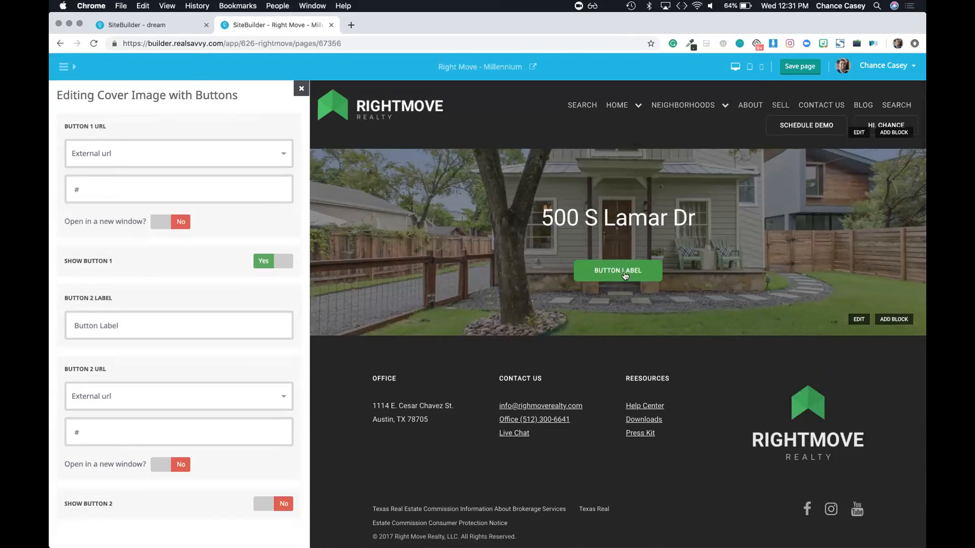
{"action": "triple_click", "coordinate": [144, 313]}
{"action": "type", "text": "SC"}
{"action": "left_click", "coordinate": [94, 403]}
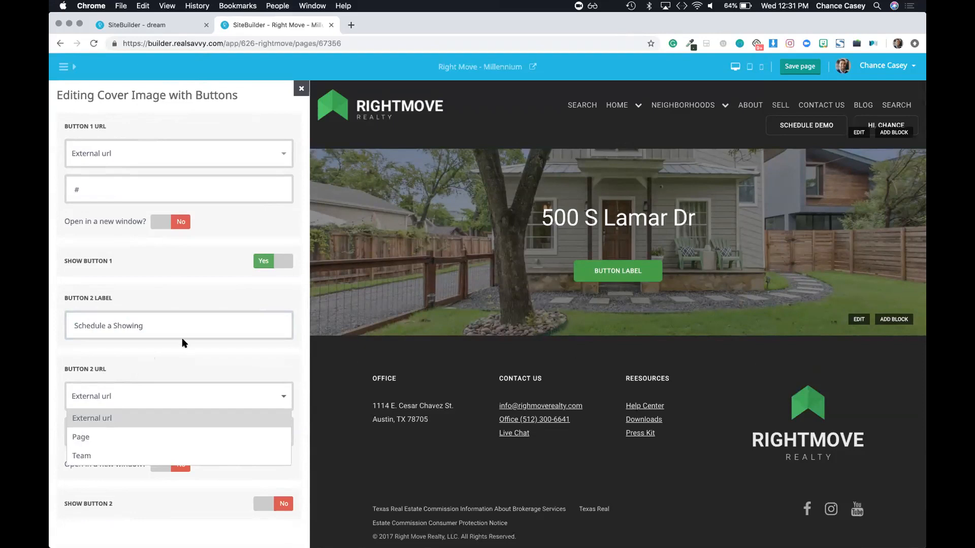
{"action": "left_click", "coordinate": [170, 348]}
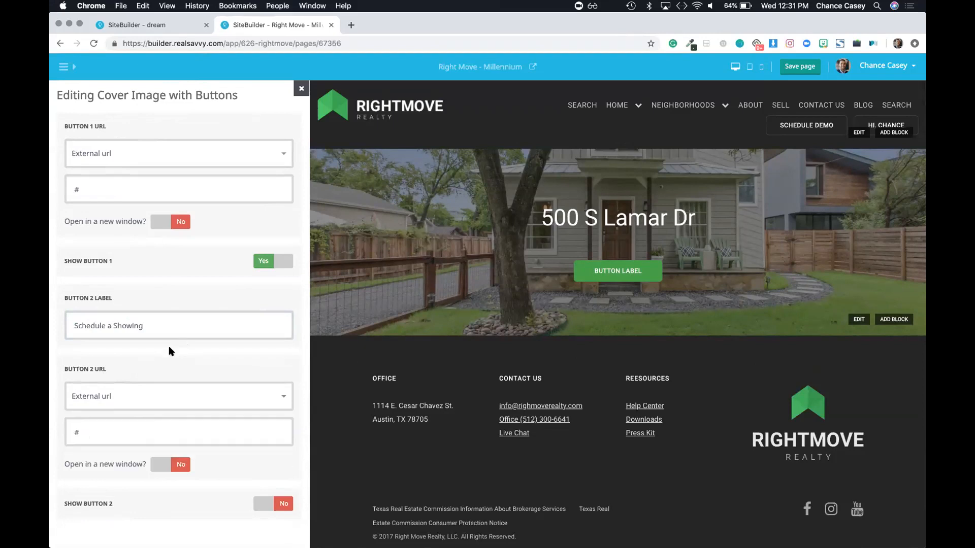
{"action": "triple_click", "coordinate": [107, 322]}
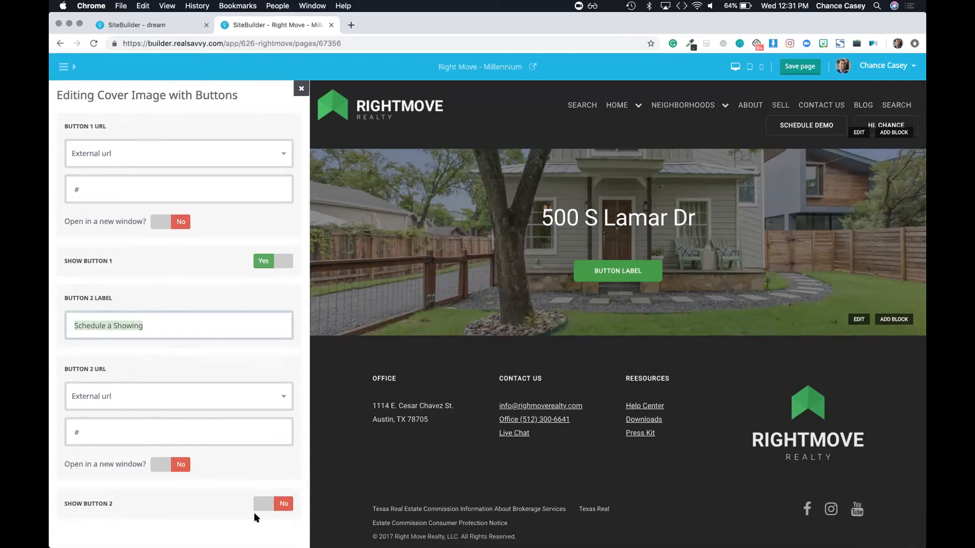
Step: Hide the first cover button and turn on the Schedule a Showing button
{"action": "left_click", "coordinate": [268, 506]}
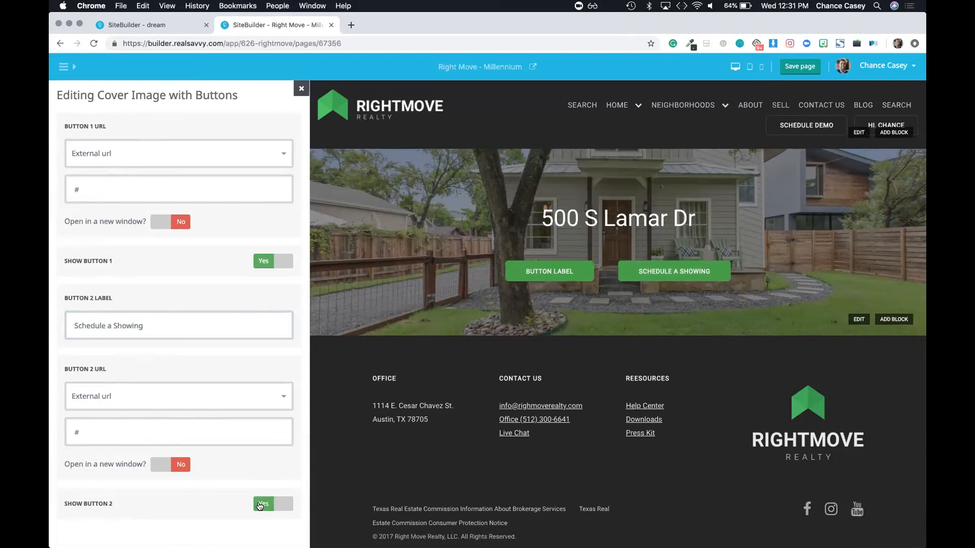
{"action": "left_click", "coordinate": [263, 504]}
{"action": "left_click", "coordinate": [271, 261]}
{"action": "left_click", "coordinate": [271, 261]}
{"action": "left_click", "coordinate": [271, 261]}
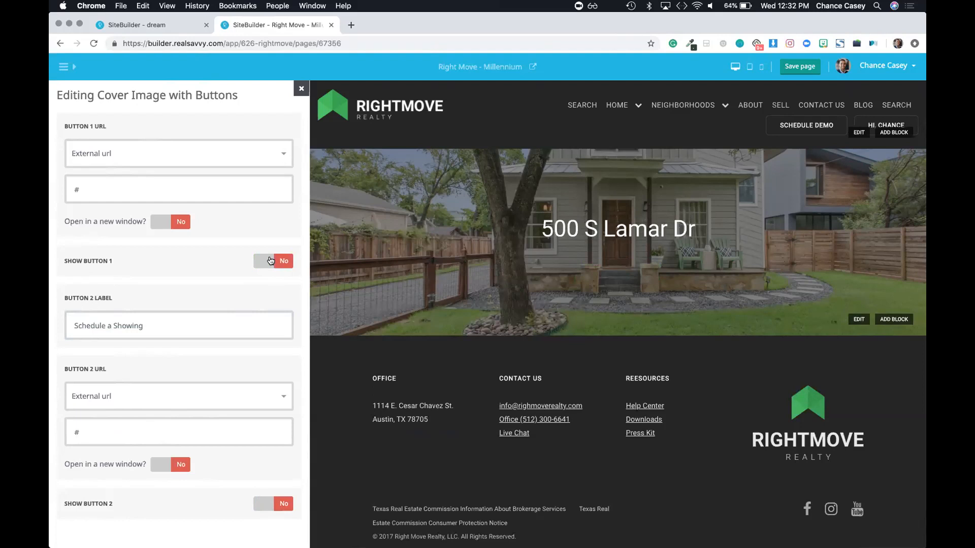
{"action": "left_click", "coordinate": [255, 266]}
{"action": "triple_click", "coordinate": [123, 317]}
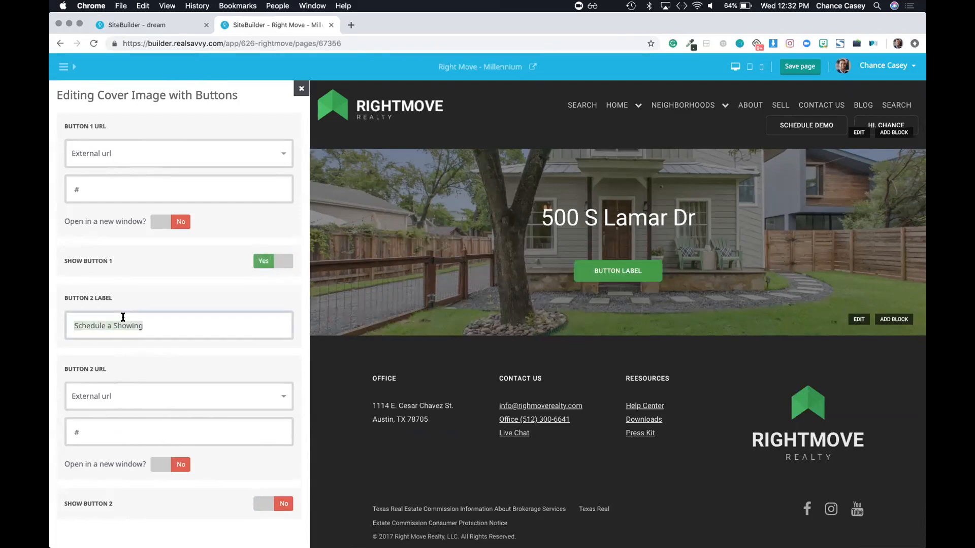
{"action": "left_click", "coordinate": [271, 262]}
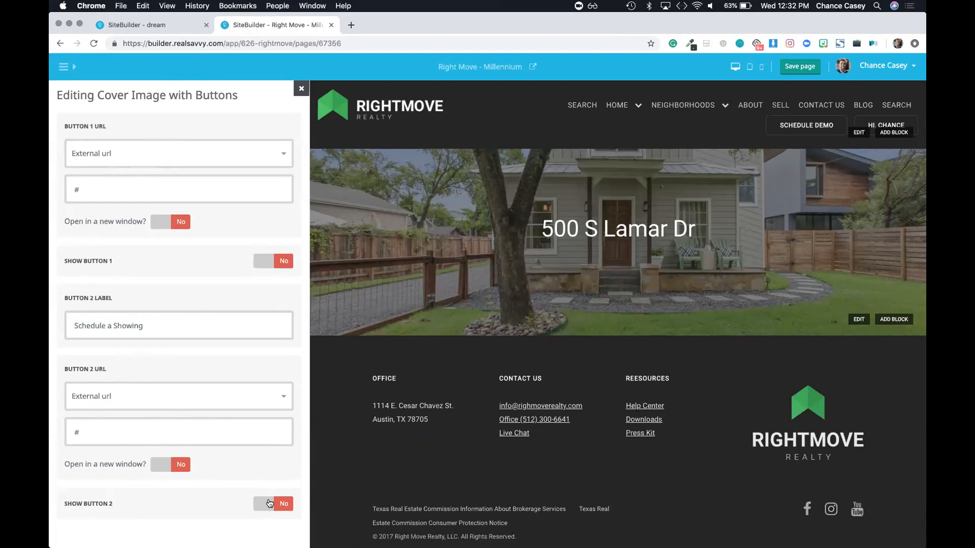
{"action": "left_click", "coordinate": [269, 503]}
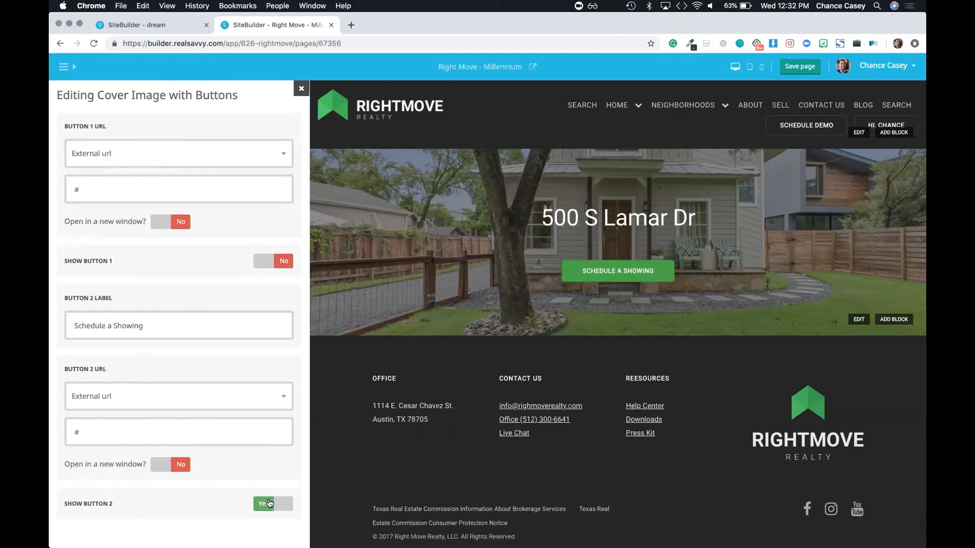
Step: Link the Schedule a Showing button to the Contact Us page
{"action": "left_click", "coordinate": [99, 398]}
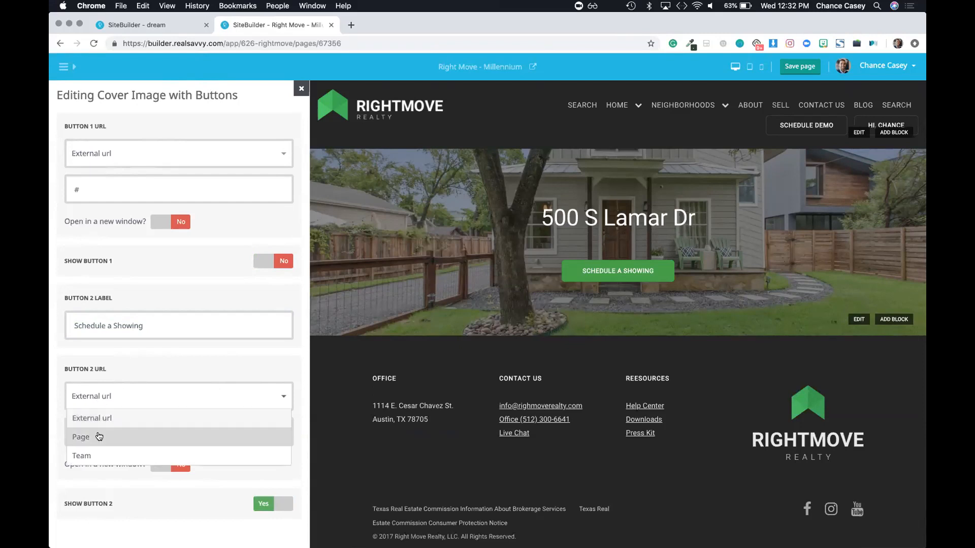
{"action": "left_click", "coordinate": [69, 441]}
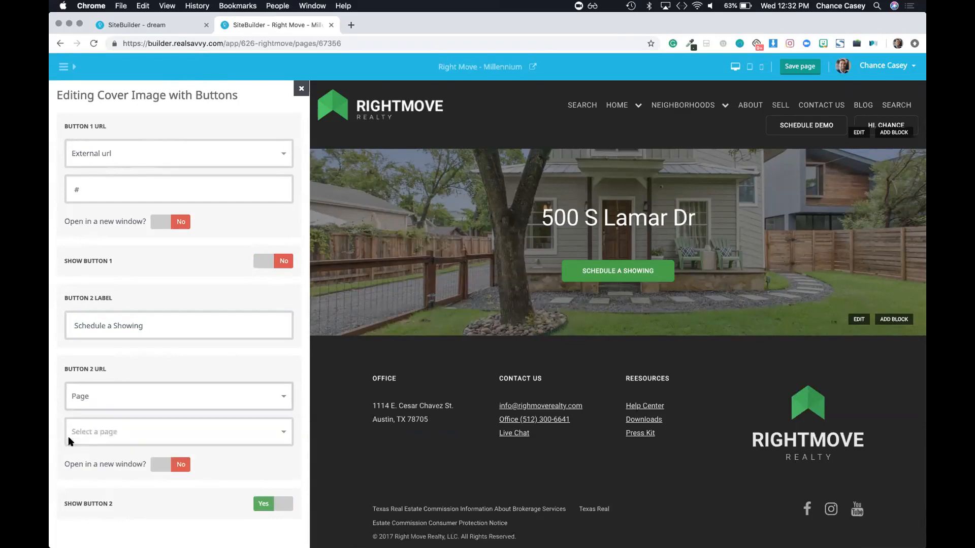
{"action": "left_click", "coordinate": [159, 432]}
{"action": "scroll", "coordinate": [152, 487], "scroll_direction": "down", "scroll_amount": 2}
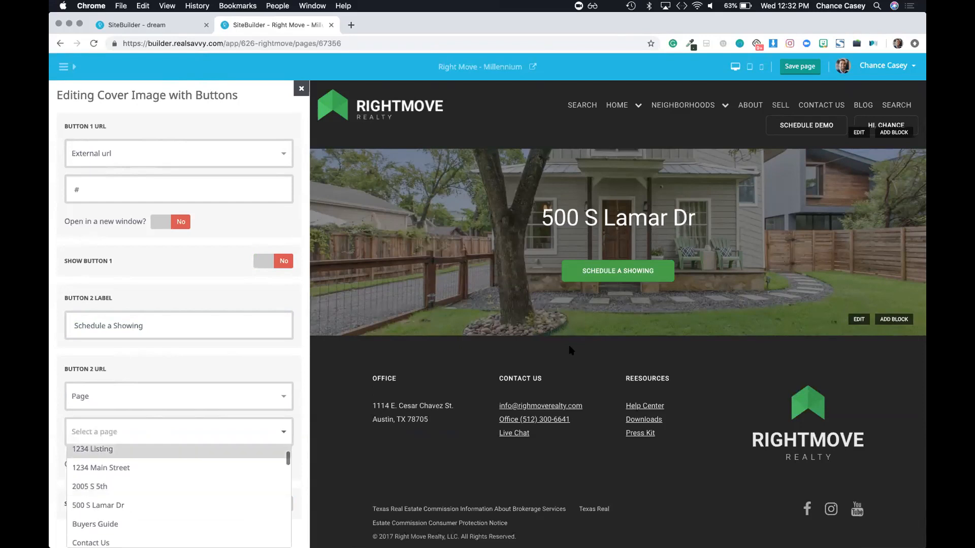
{"action": "scroll", "coordinate": [173, 478], "scroll_direction": "down", "scroll_amount": 2}
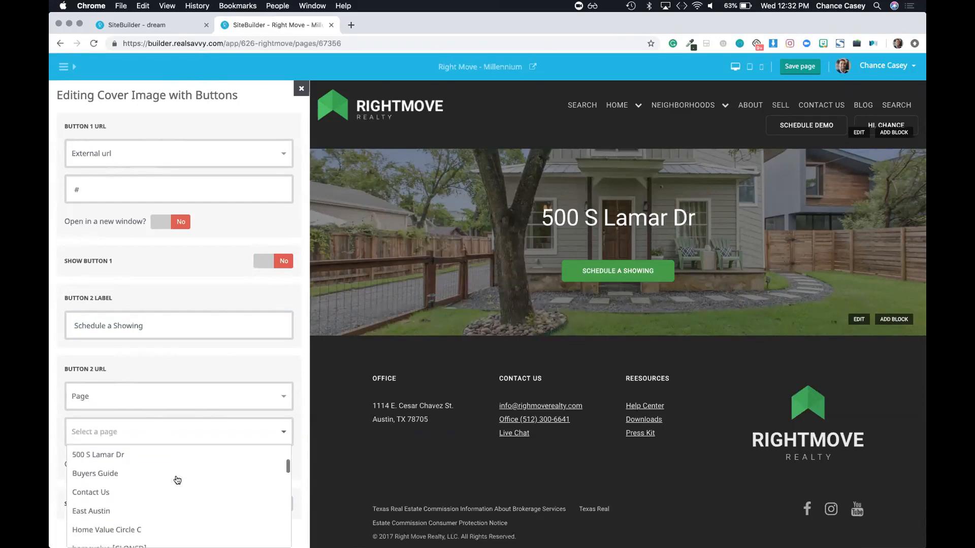
{"action": "left_click", "coordinate": [138, 488]}
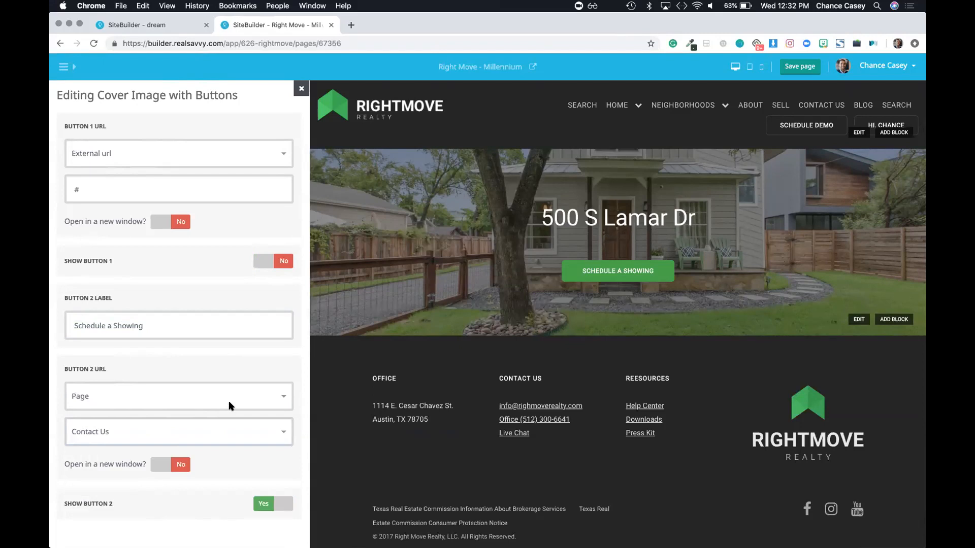
Step: Try linking the button to a team member found by searching 'pa'
{"action": "left_click", "coordinate": [160, 394]}
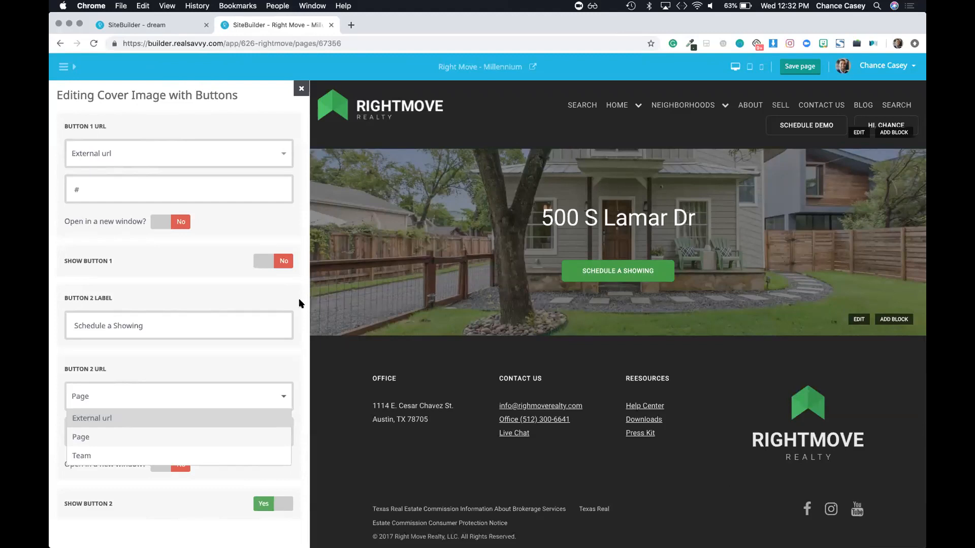
{"action": "left_click", "coordinate": [82, 454]}
{"action": "left_click", "coordinate": [135, 432]}
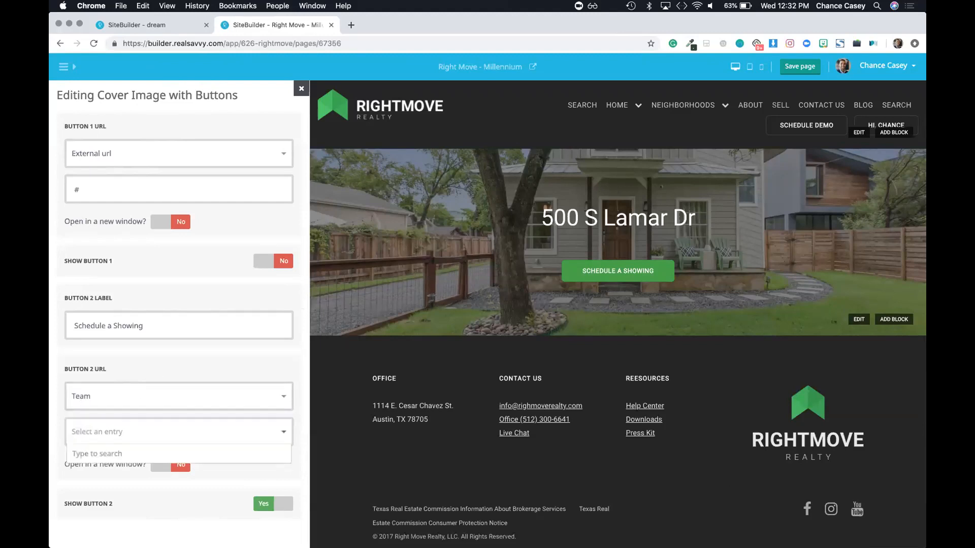
{"action": "type", "text": "pat"}
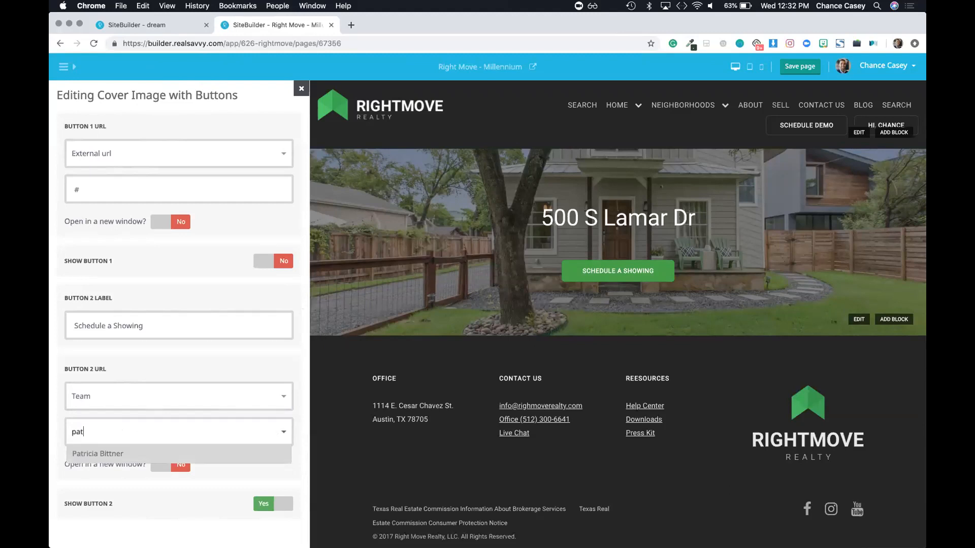
{"action": "left_click", "coordinate": [100, 456]}
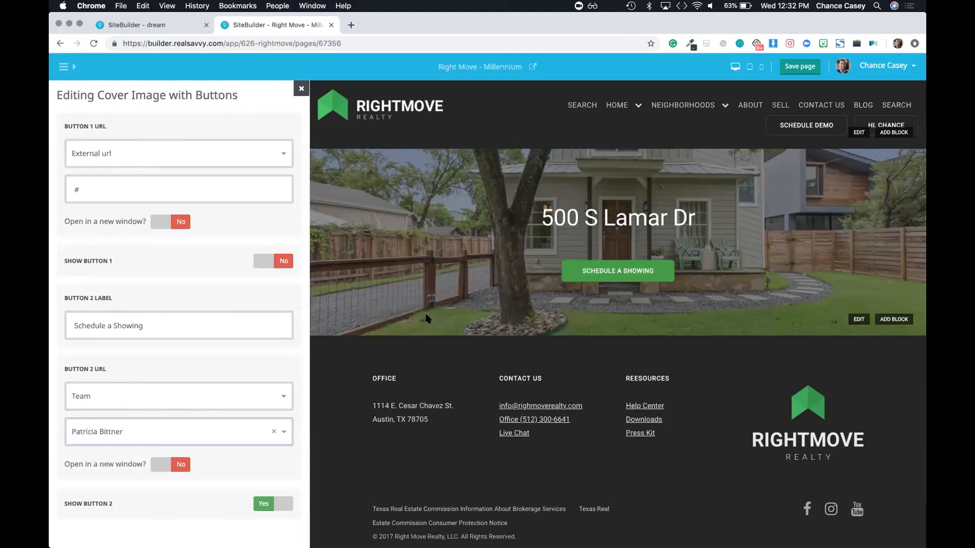
Step: Relink the button to the Contact Us page and close the cover editor
{"action": "left_click", "coordinate": [226, 404]}
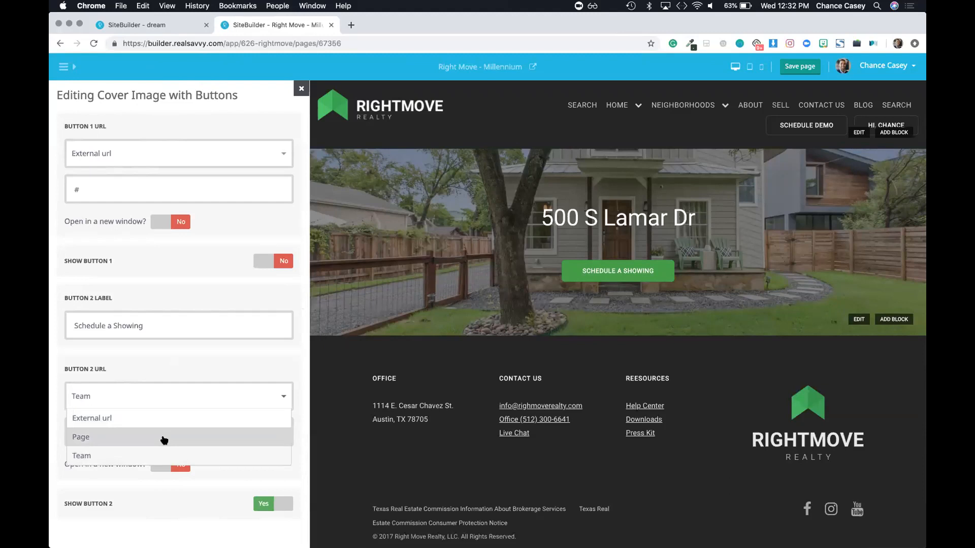
{"action": "left_click", "coordinate": [152, 434]}
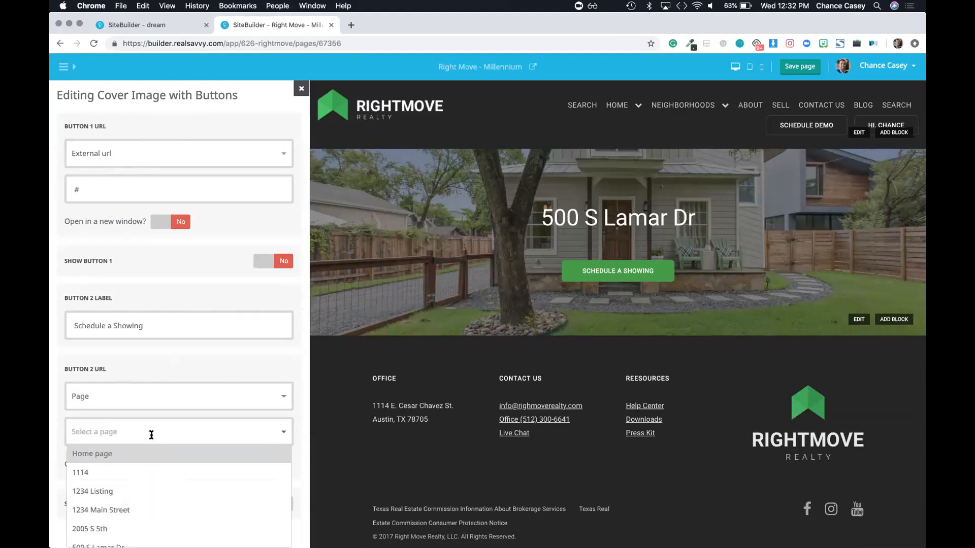
{"action": "scroll", "coordinate": [126, 470], "scroll_direction": "down", "scroll_amount": 1}
{"action": "scroll", "coordinate": [125, 470], "scroll_direction": "down", "scroll_amount": 3}
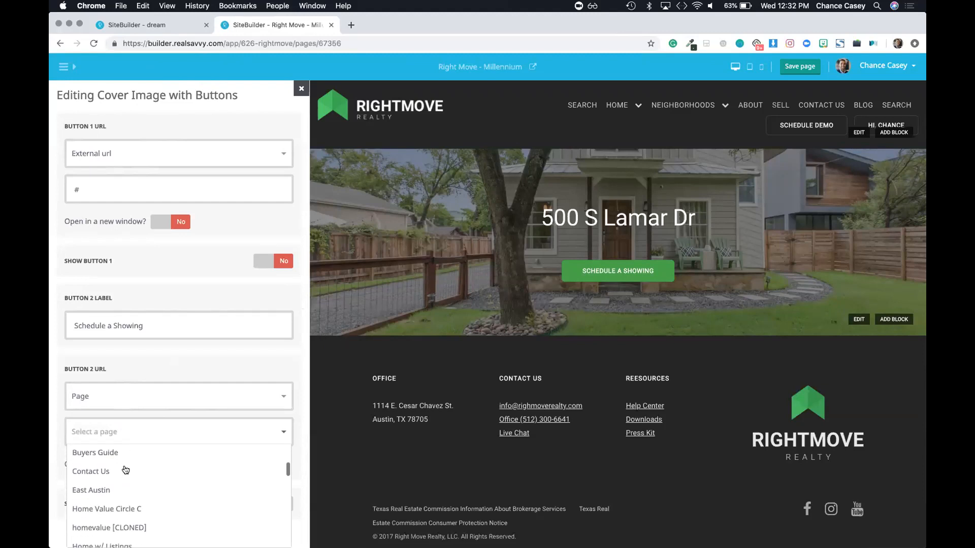
{"action": "left_click", "coordinate": [103, 470]}
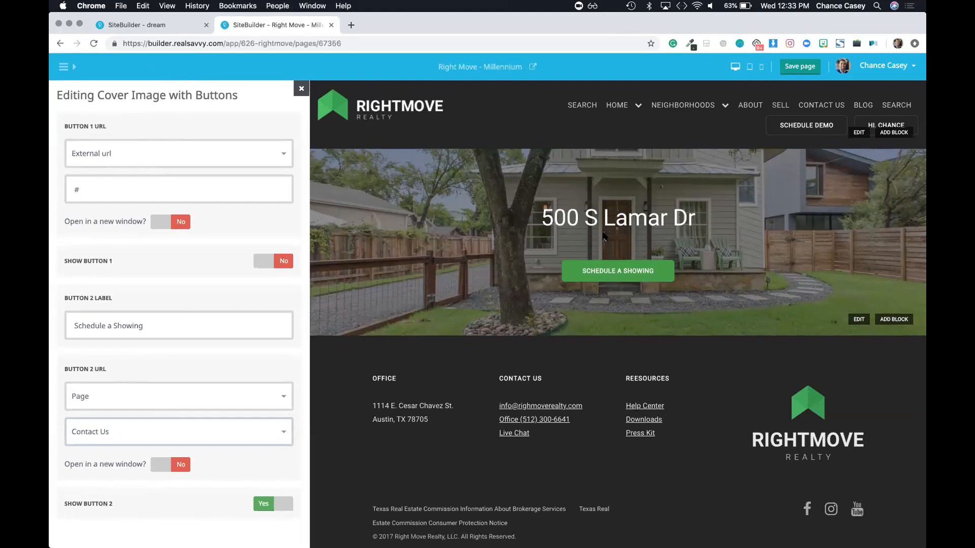
{"action": "left_click", "coordinate": [301, 88]}
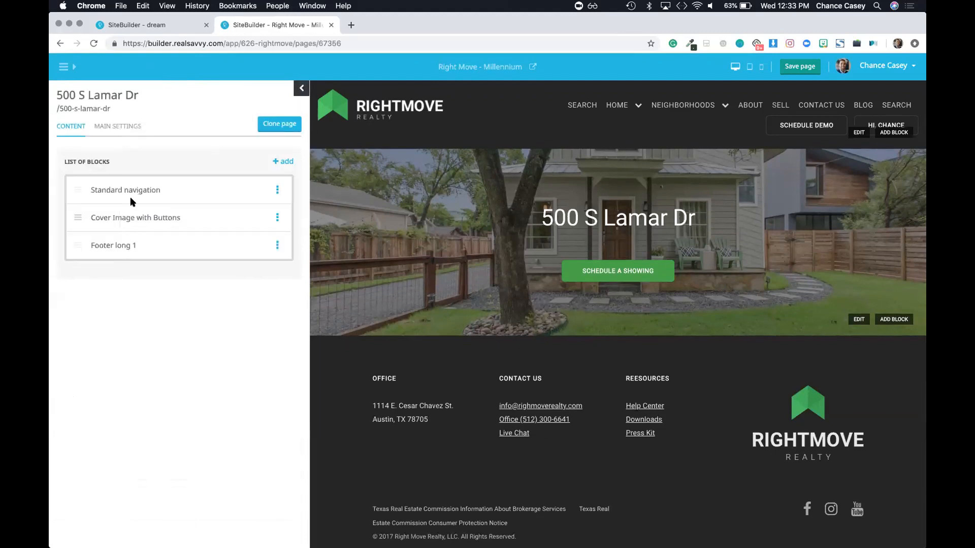
Step: Set the cover's section height to 70% and image overlay to 10%, then save the page
{"action": "left_click", "coordinate": [123, 222]}
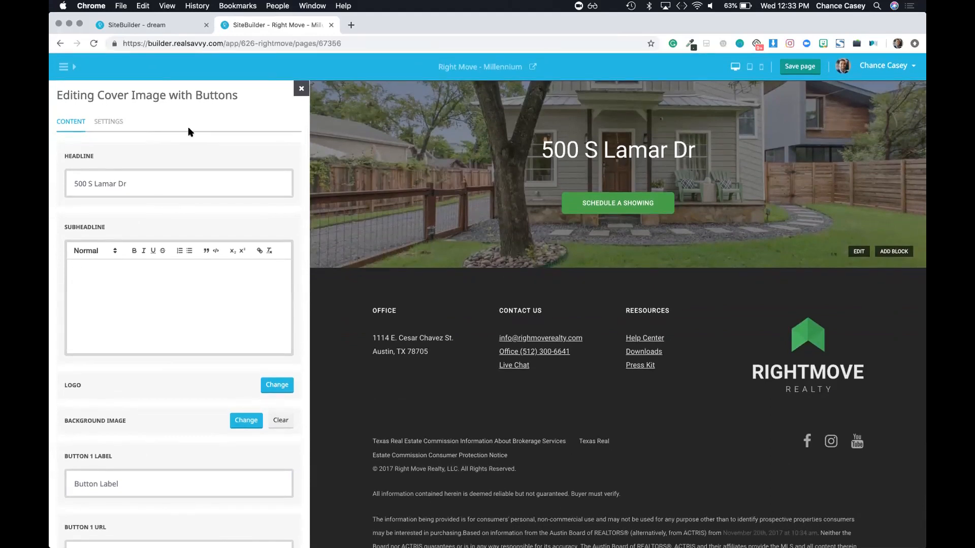
{"action": "left_click", "coordinate": [107, 124]}
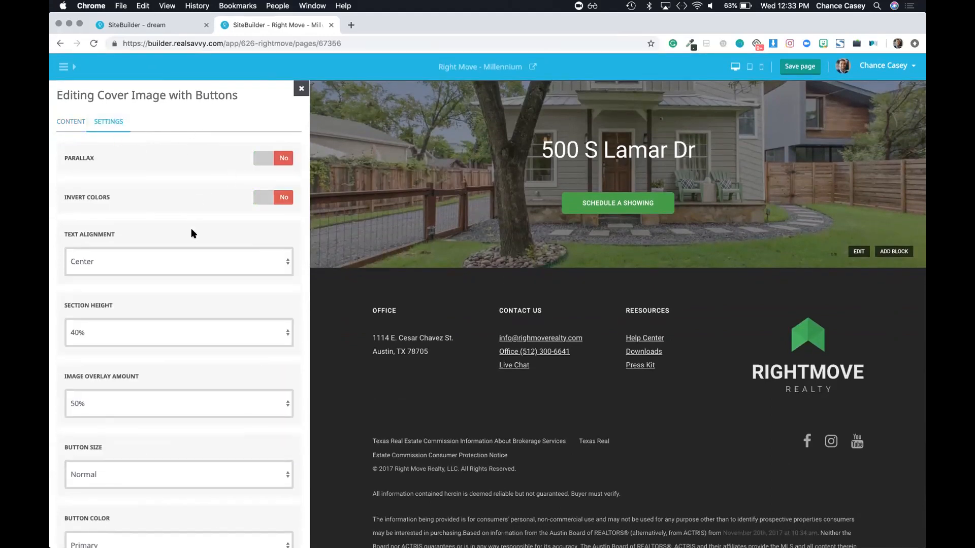
{"action": "left_click", "coordinate": [137, 330]}
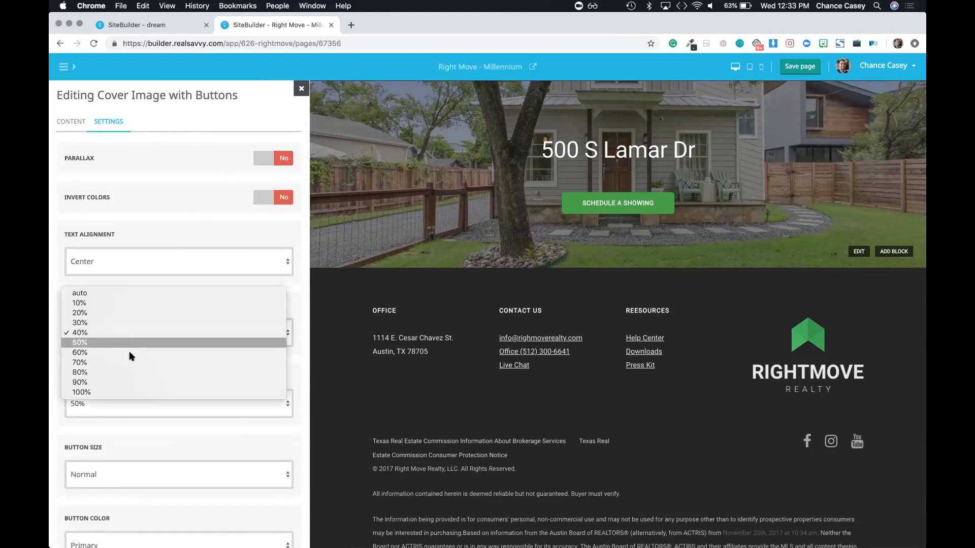
{"action": "left_click", "coordinate": [133, 365]}
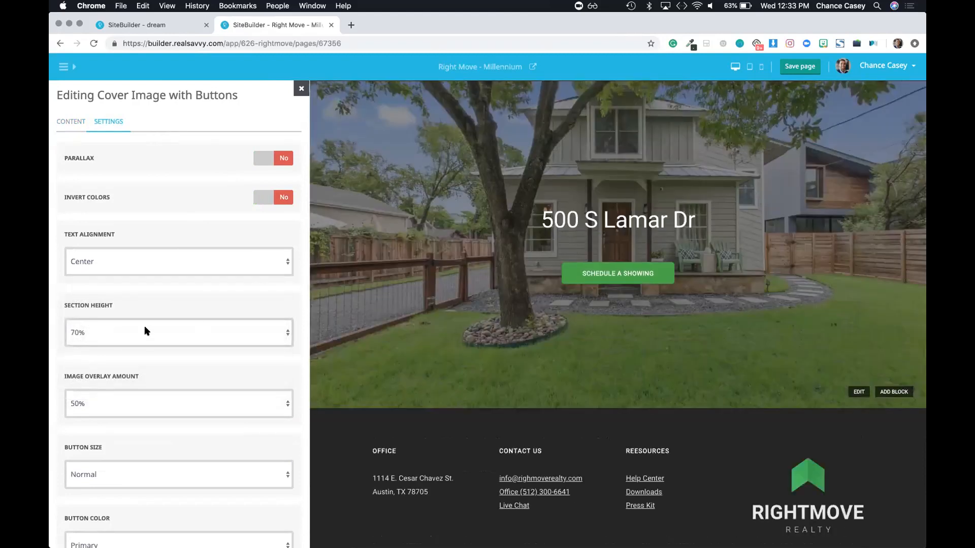
{"action": "left_click", "coordinate": [121, 405]}
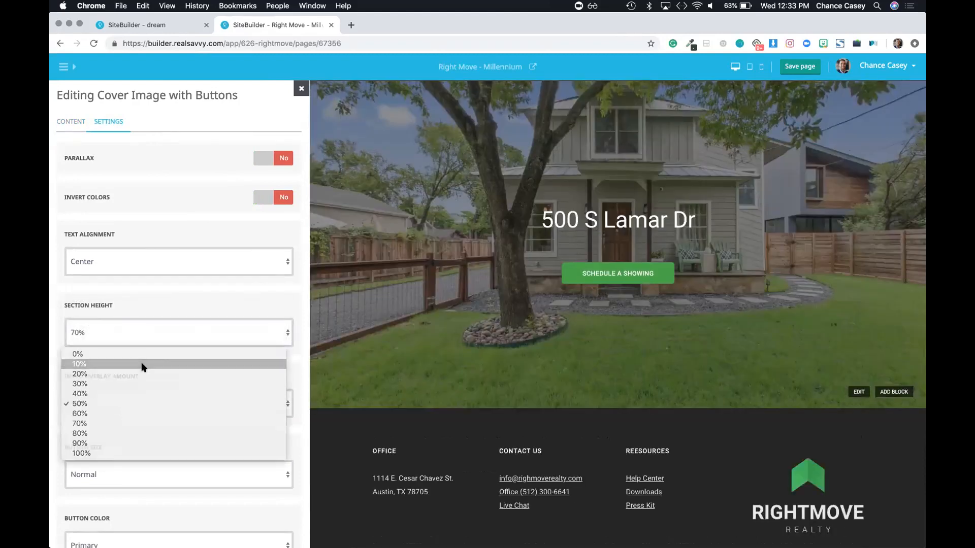
{"action": "left_click", "coordinate": [142, 363]}
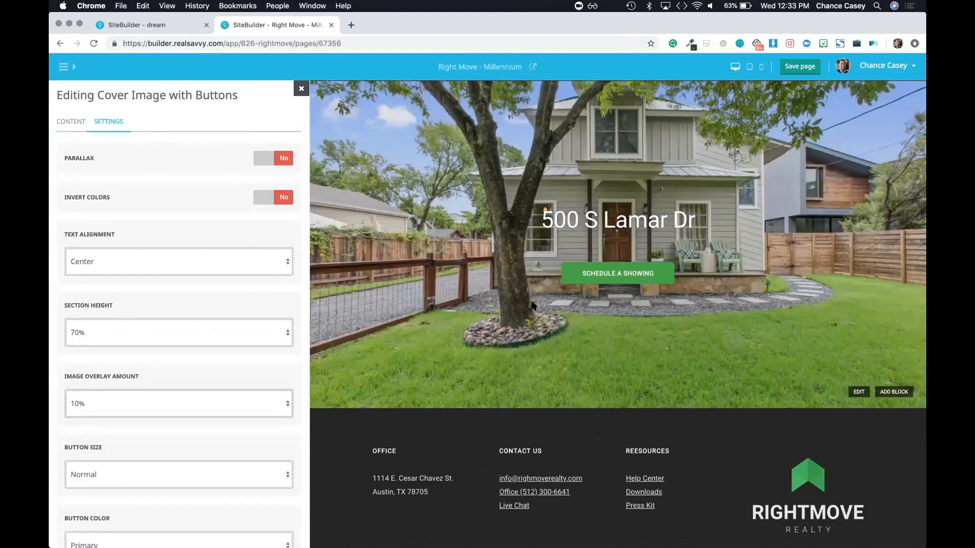
{"action": "left_click", "coordinate": [796, 71]}
{"action": "left_click", "coordinate": [301, 89]}
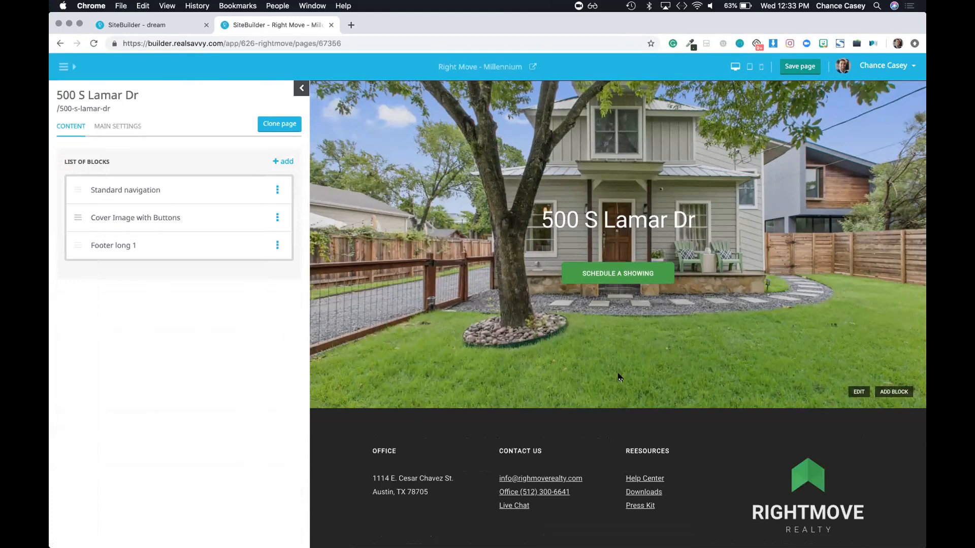
{"action": "left_click", "coordinate": [892, 396]}
{"action": "scroll", "coordinate": [269, 350], "scroll_direction": "down", "scroll_amount": 20}
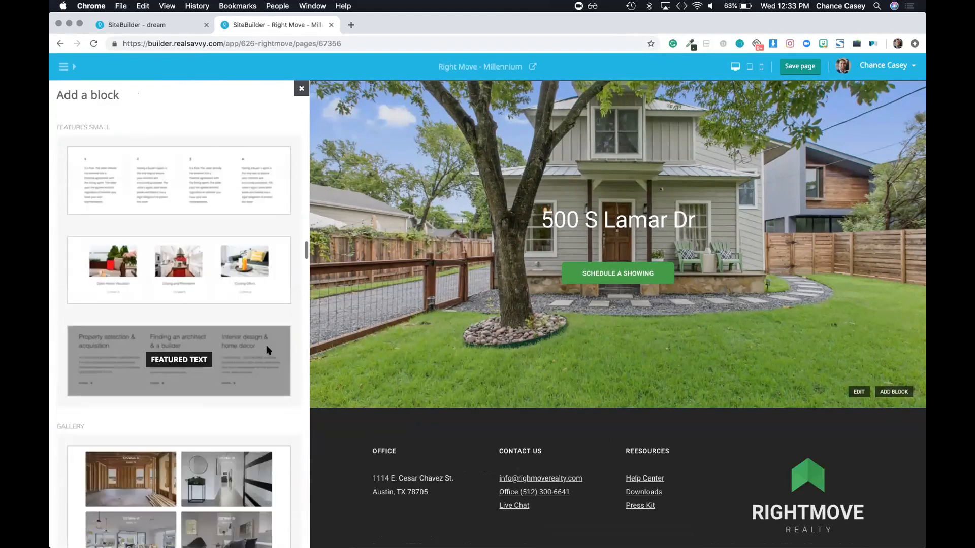
{"action": "scroll", "coordinate": [269, 350], "scroll_direction": "down", "scroll_amount": 10}
{"action": "scroll", "coordinate": [269, 351], "scroll_direction": "up", "scroll_amount": 8}
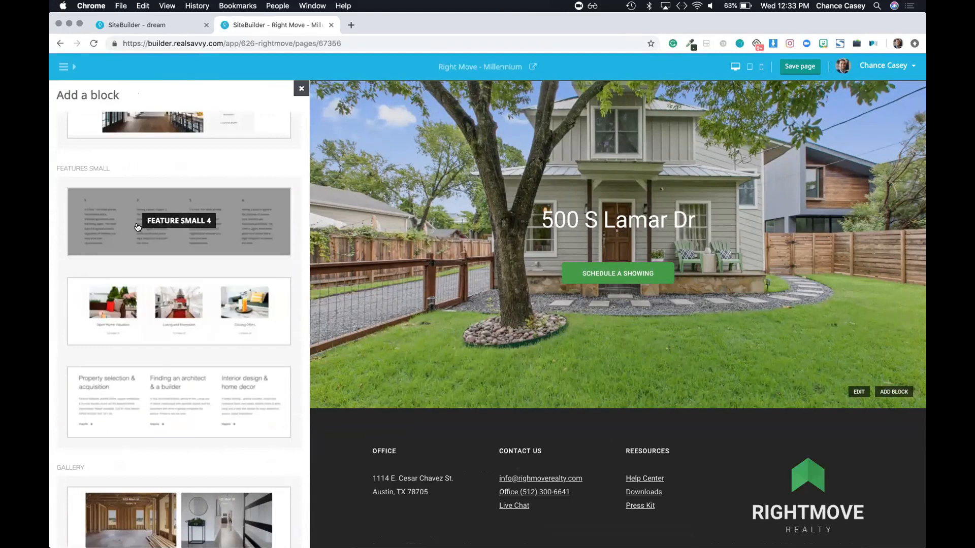
{"action": "scroll", "coordinate": [139, 228], "scroll_direction": "down", "scroll_amount": 3}
{"action": "scroll", "coordinate": [153, 178], "scroll_direction": "up", "scroll_amount": 3}
{"action": "scroll", "coordinate": [157, 293], "scroll_direction": "down", "scroll_amount": 4}
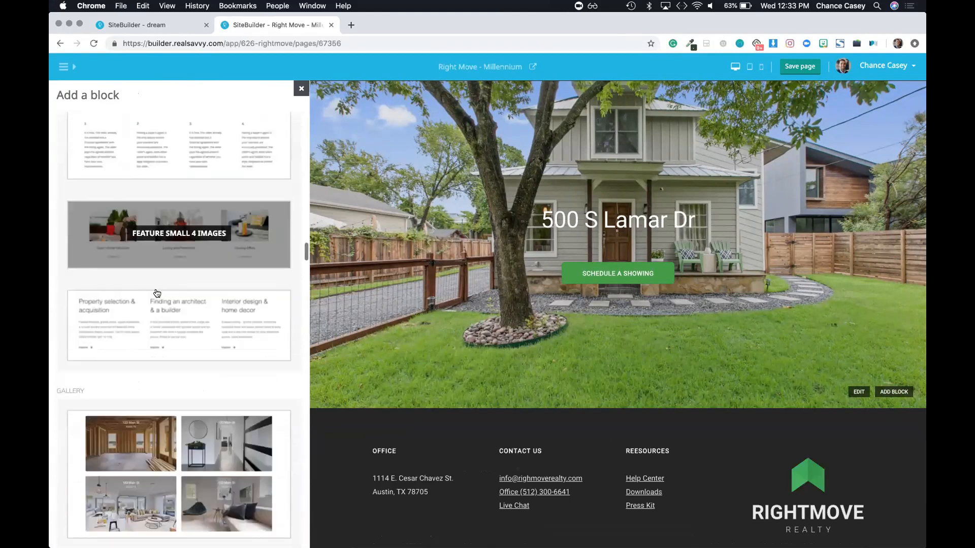
{"action": "scroll", "coordinate": [157, 293], "scroll_direction": "down", "scroll_amount": 15}
{"action": "scroll", "coordinate": [178, 212], "scroll_direction": "up", "scroll_amount": 1}
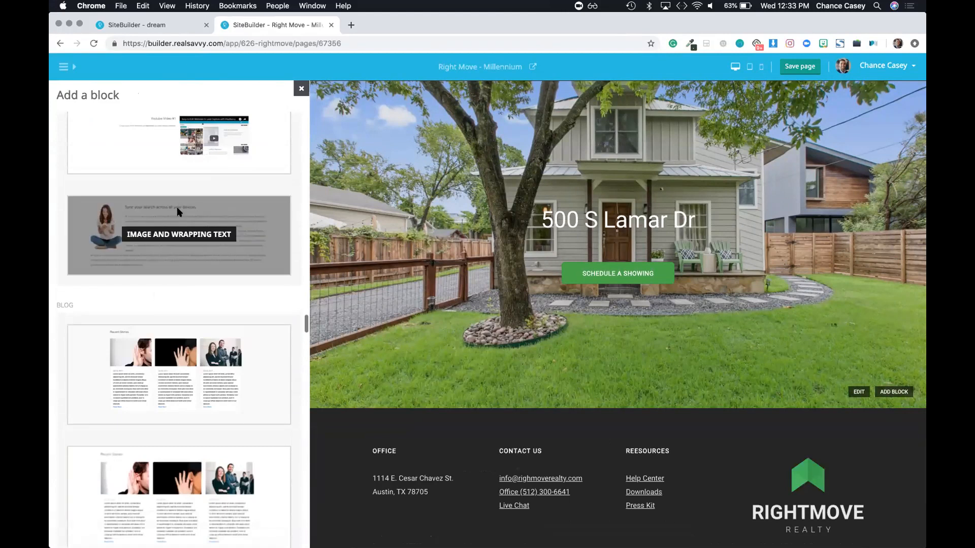
{"action": "scroll", "coordinate": [169, 236], "scroll_direction": "down", "scroll_amount": 15}
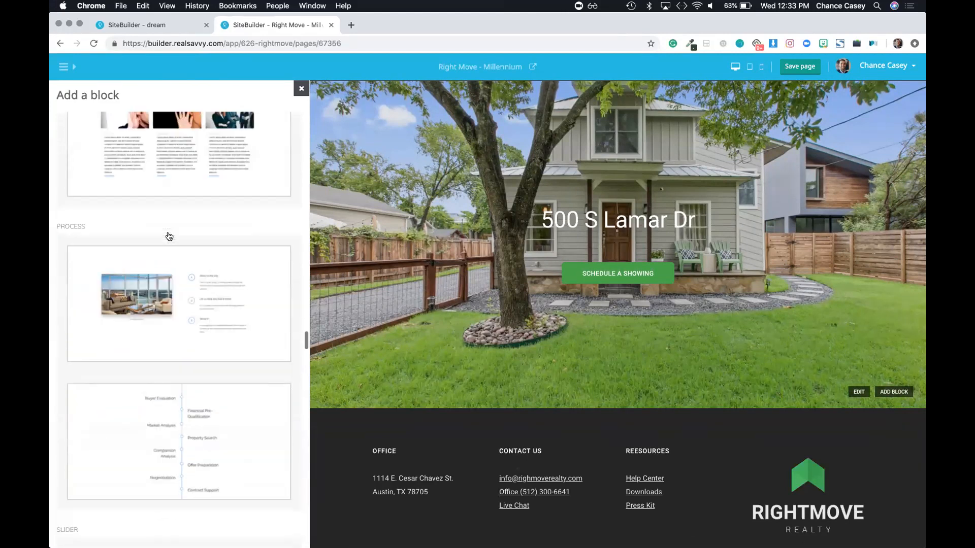
{"action": "scroll", "coordinate": [169, 235], "scroll_direction": "up", "scroll_amount": 15}
{"action": "scroll", "coordinate": [169, 235], "scroll_direction": "up", "scroll_amount": 10}
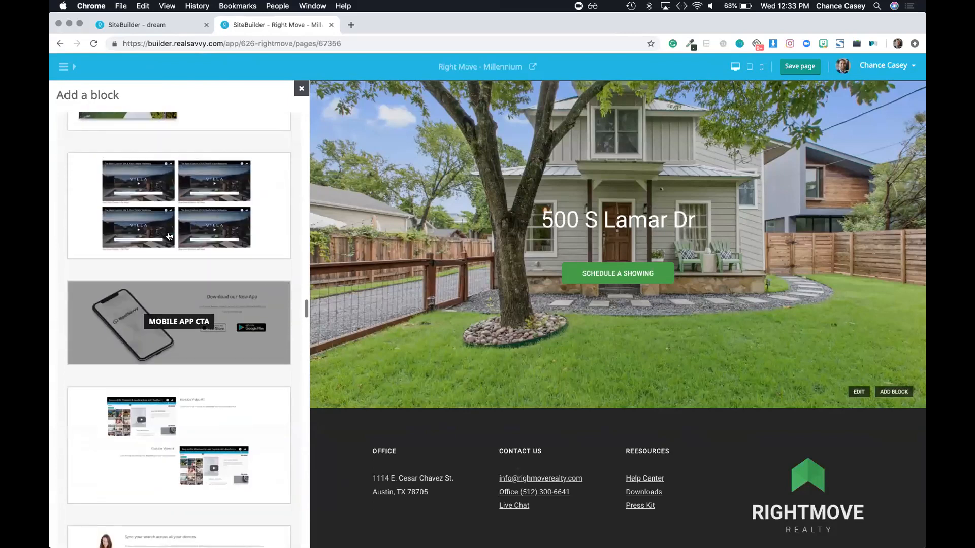
{"action": "scroll", "coordinate": [169, 235], "scroll_direction": "up", "scroll_amount": 3}
{"action": "scroll", "coordinate": [169, 235], "scroll_direction": "down", "scroll_amount": 7}
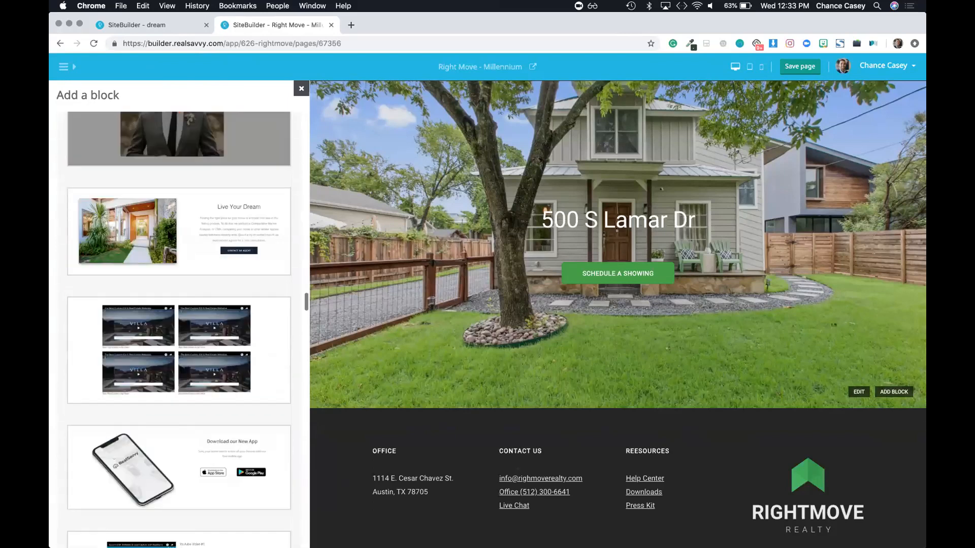
{"action": "left_click", "coordinate": [170, 204]}
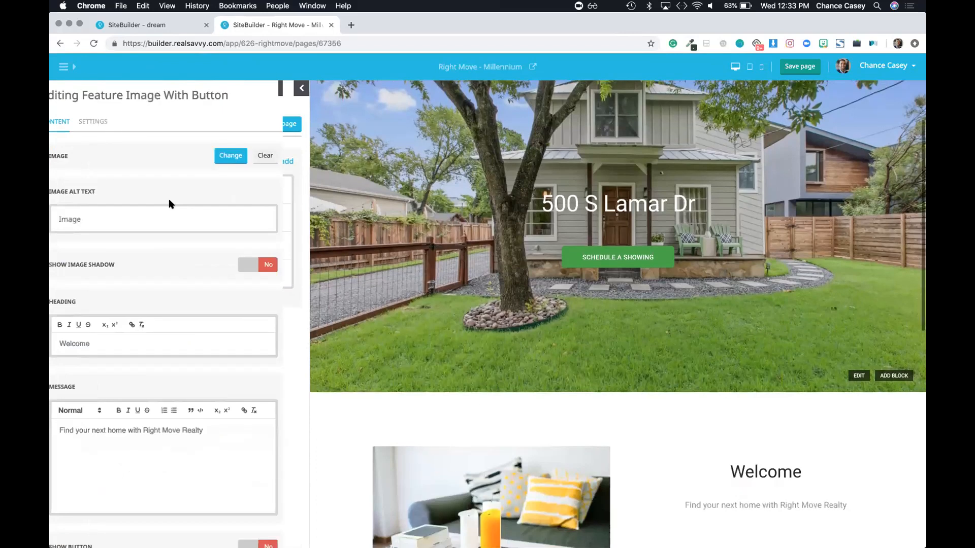
Step: Replace the feature block's photo with the living-room picture
{"action": "left_click", "coordinate": [244, 156]}
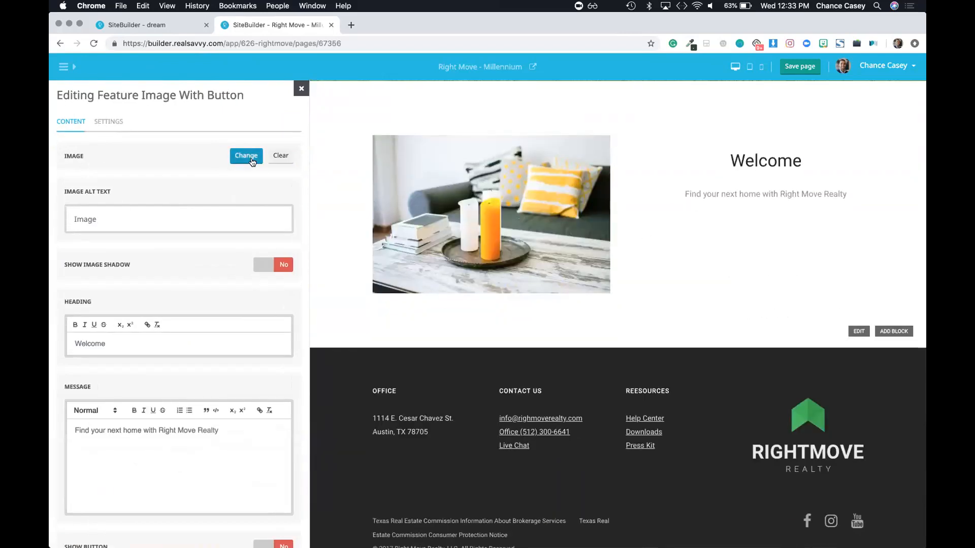
{"action": "left_click", "coordinate": [722, 239]}
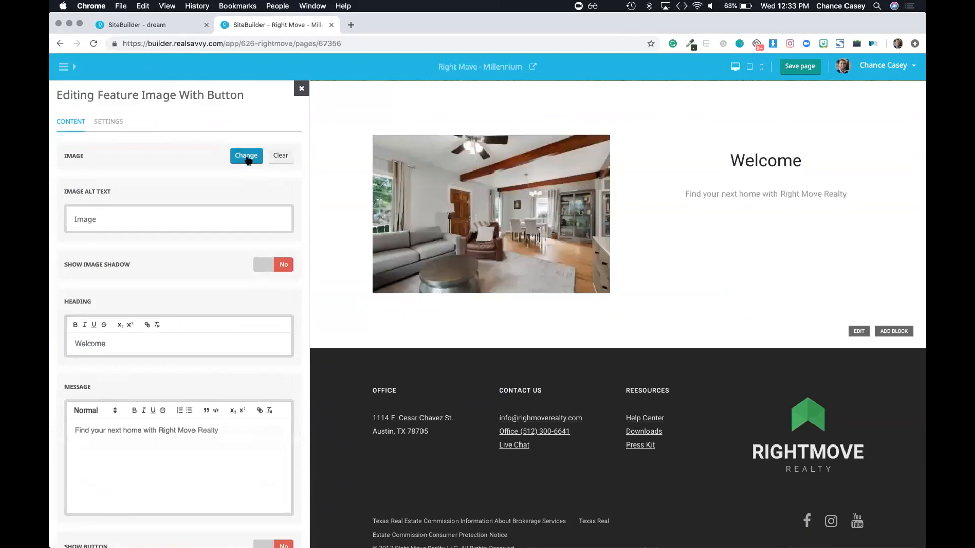
{"action": "left_click", "coordinate": [246, 156]}
{"action": "left_click", "coordinate": [301, 88]}
{"action": "double_click", "coordinate": [94, 346]}
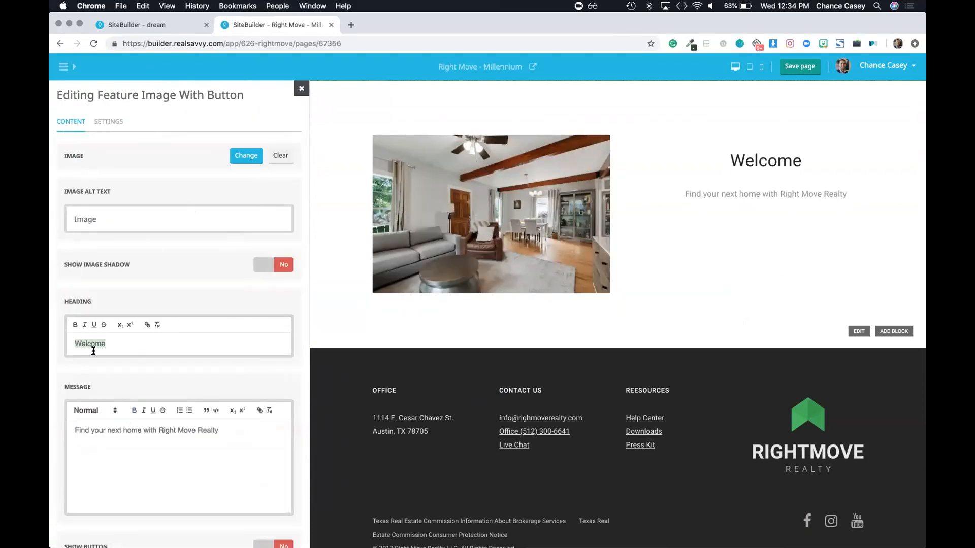
{"action": "scroll", "coordinate": [589, 232], "scroll_direction": "up", "scroll_amount": 7}
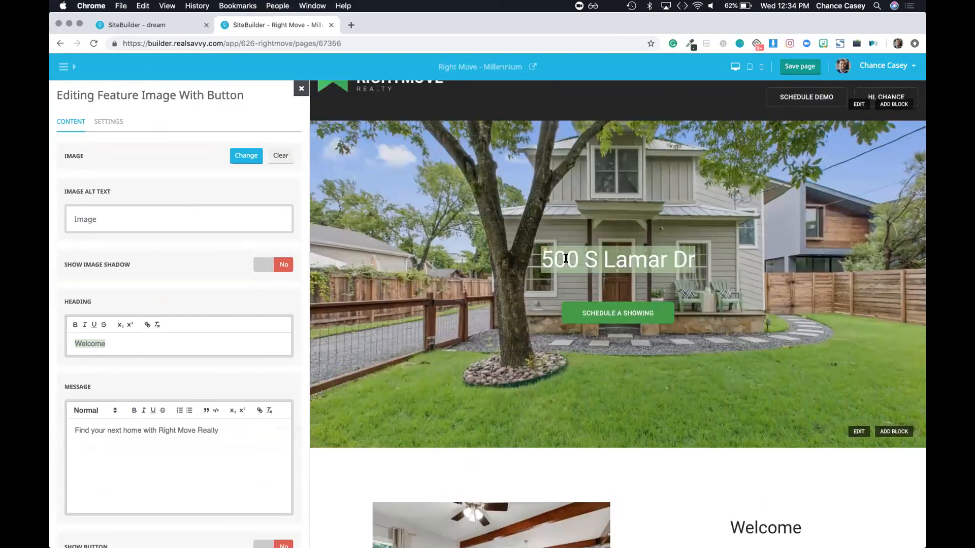
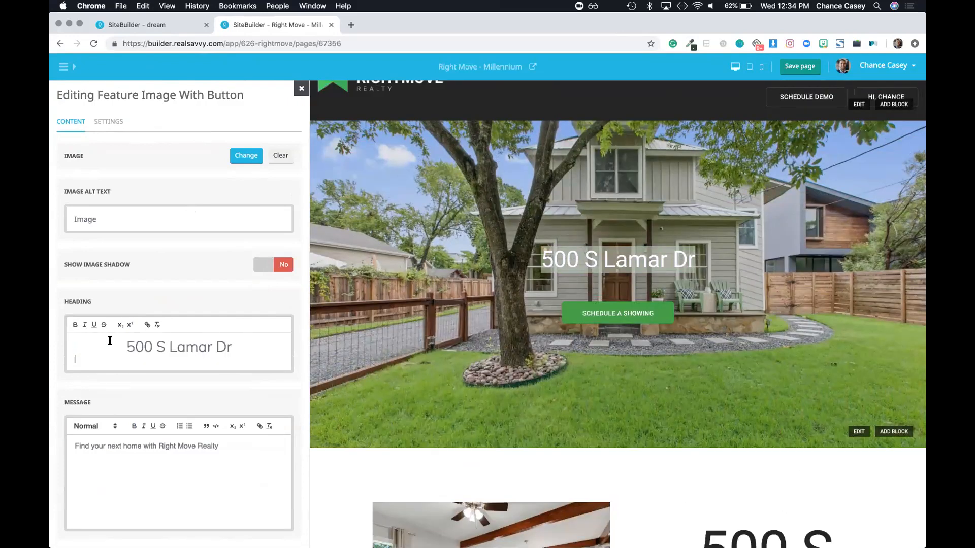
{"action": "triple_click", "coordinate": [126, 341]}
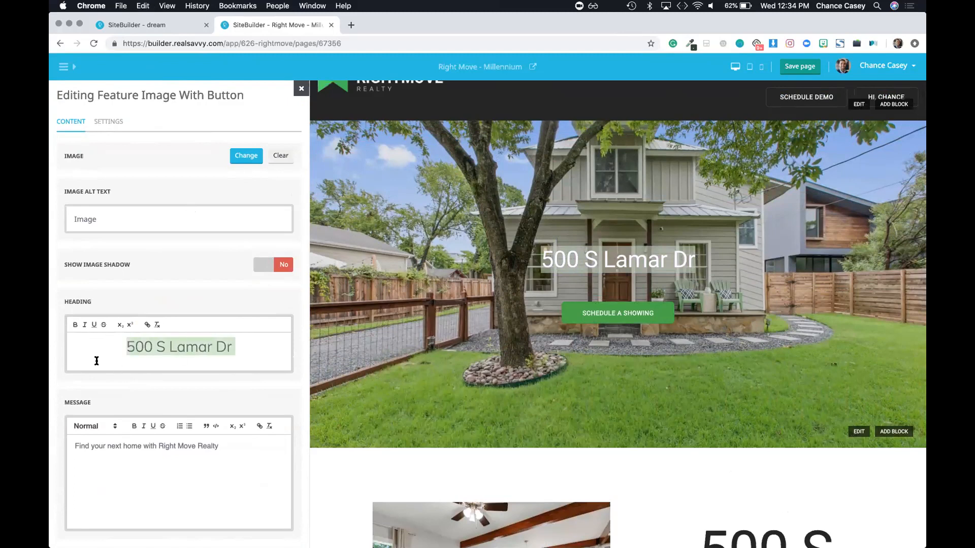
{"action": "scroll", "coordinate": [669, 437], "scroll_direction": "down", "scroll_amount": 6}
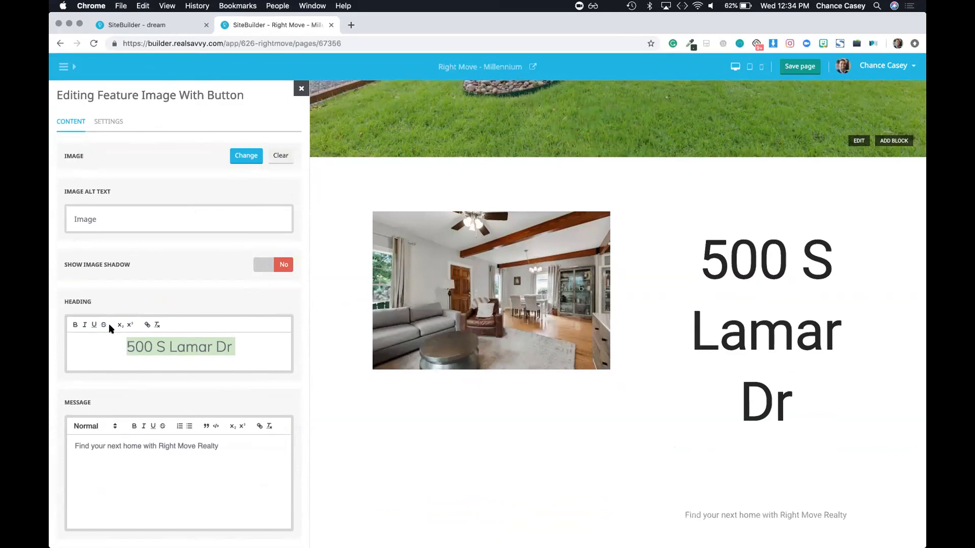
{"action": "left_click", "coordinate": [157, 328]}
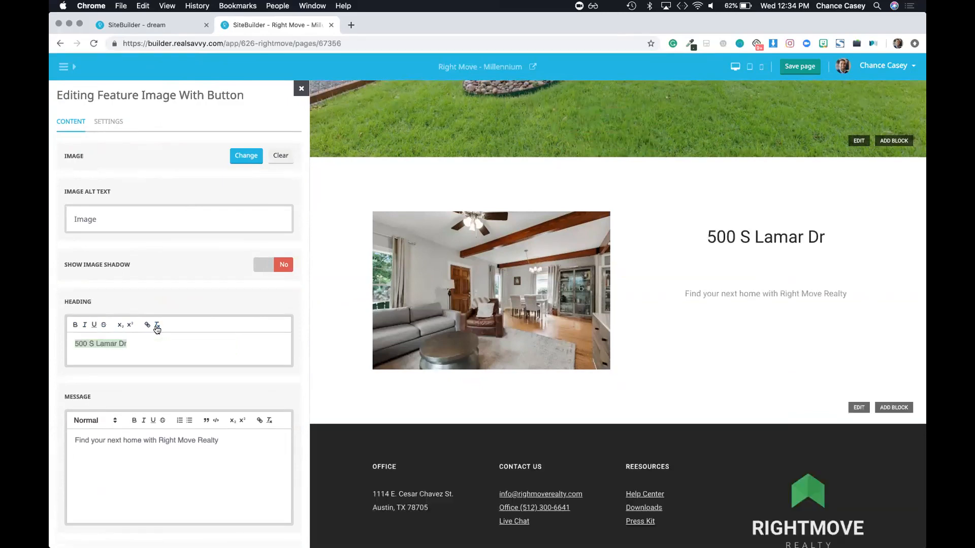
{"action": "left_click", "coordinate": [75, 325]}
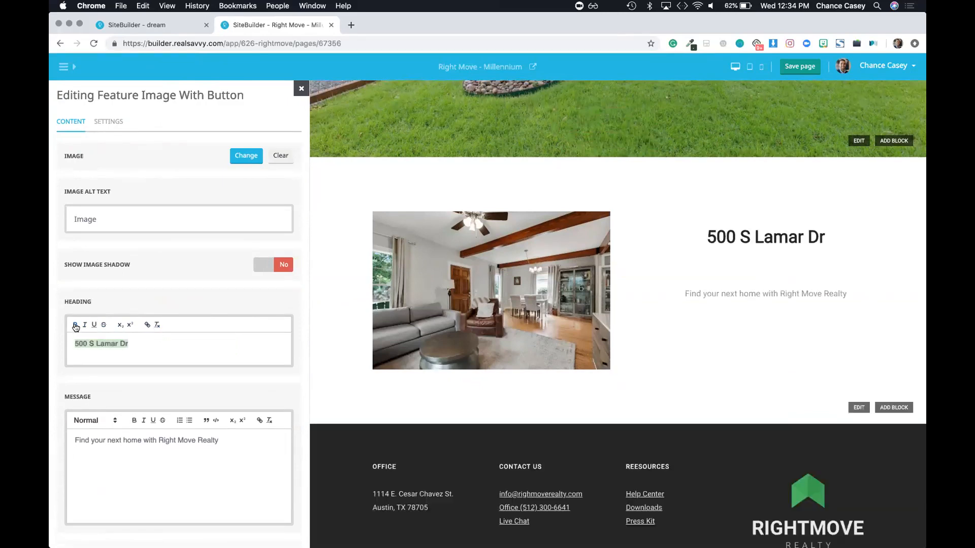
{"action": "left_click", "coordinate": [85, 325]}
{"action": "left_click", "coordinate": [75, 325]}
{"action": "left_click", "coordinate": [85, 325]}
{"action": "left_click", "coordinate": [100, 356]}
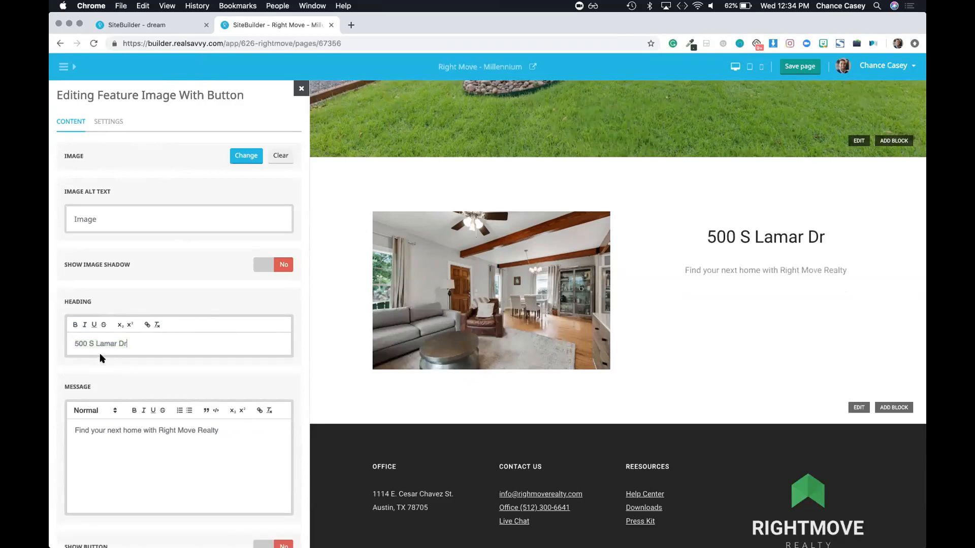
Step: End the feature message with a period and close the block editor
{"action": "triple_click", "coordinate": [110, 435]}
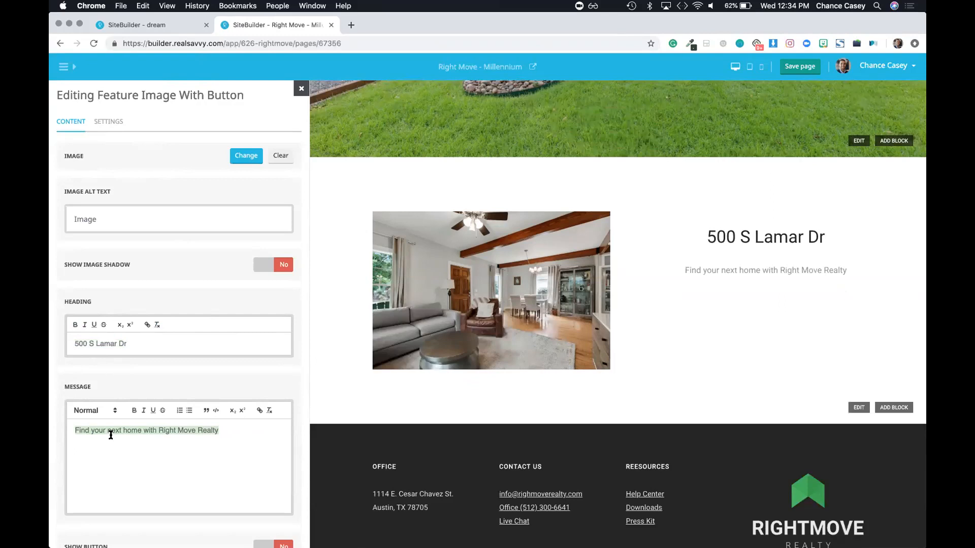
{"action": "triple_click", "coordinate": [110, 436]}
{"action": "key", "text": "Right"}
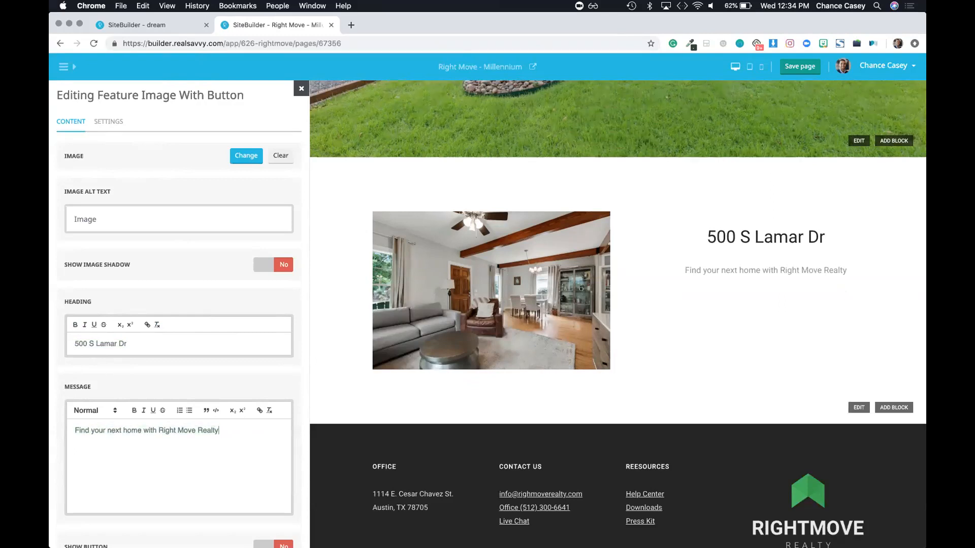
{"action": "type", "text": "."}
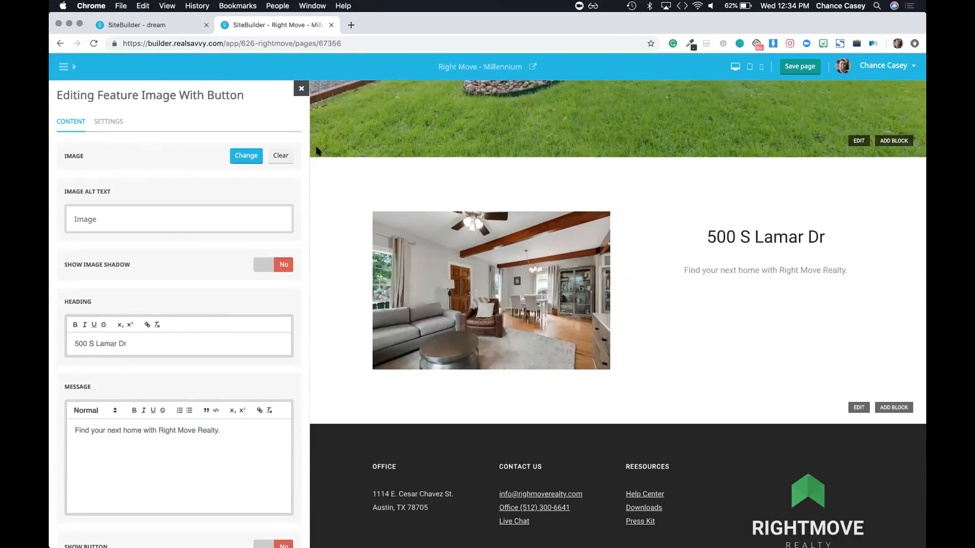
{"action": "left_click", "coordinate": [298, 93]}
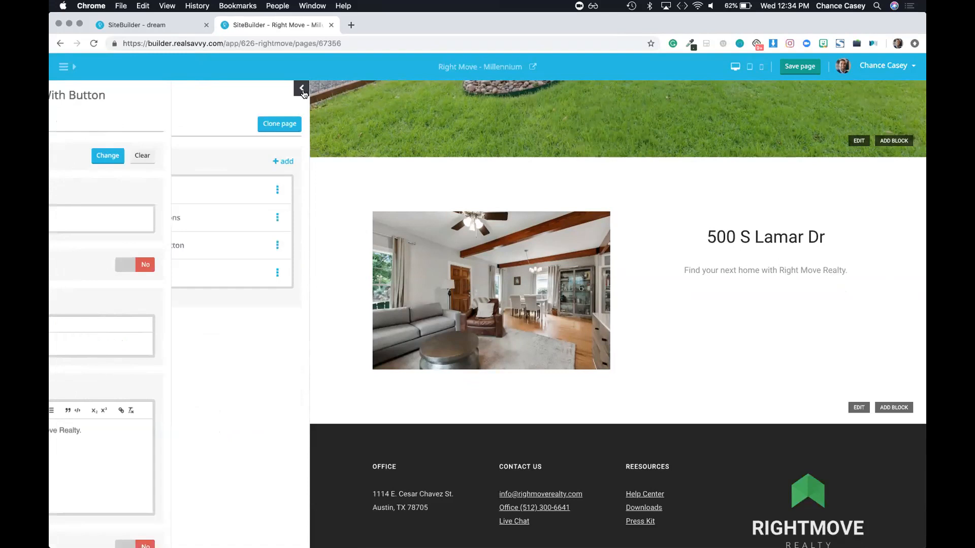
Step: Insert a Gallery Neighborhood block below the feature block
{"action": "left_click", "coordinate": [287, 162]}
{"action": "scroll", "coordinate": [209, 421], "scroll_direction": "down", "scroll_amount": 15}
{"action": "scroll", "coordinate": [207, 420], "scroll_direction": "down", "scroll_amount": 20}
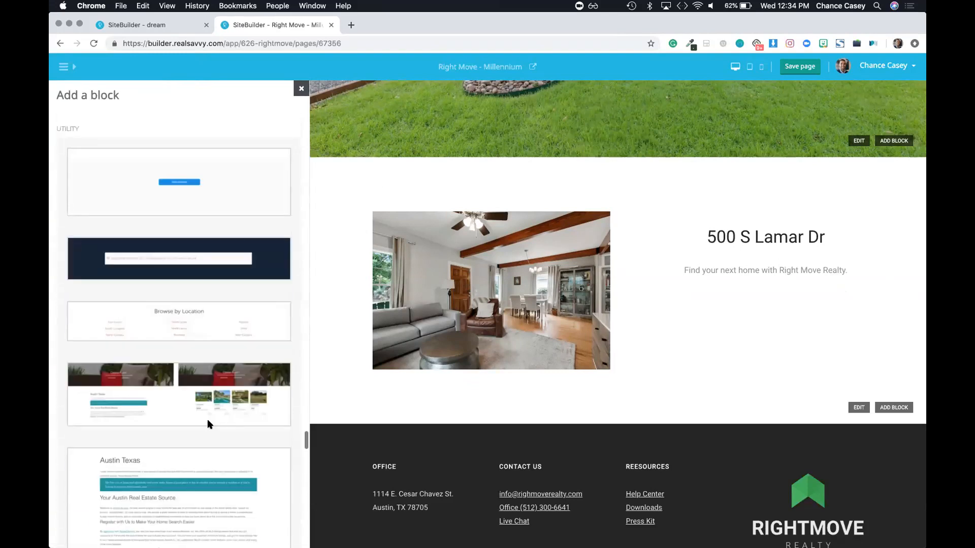
{"action": "scroll", "coordinate": [207, 420], "scroll_direction": "up", "scroll_amount": 18}
{"action": "scroll", "coordinate": [208, 421], "scroll_direction": "down", "scroll_amount": 1}
{"action": "scroll", "coordinate": [207, 418], "scroll_direction": "down", "scroll_amount": 10}
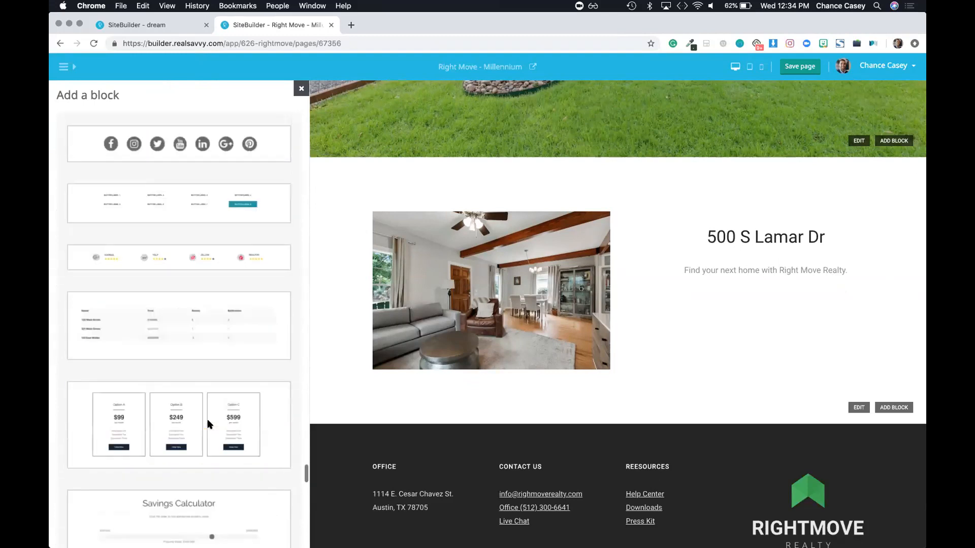
{"action": "scroll", "coordinate": [207, 419], "scroll_direction": "up", "scroll_amount": 15}
{"action": "scroll", "coordinate": [207, 419], "scroll_direction": "down", "scroll_amount": 10}
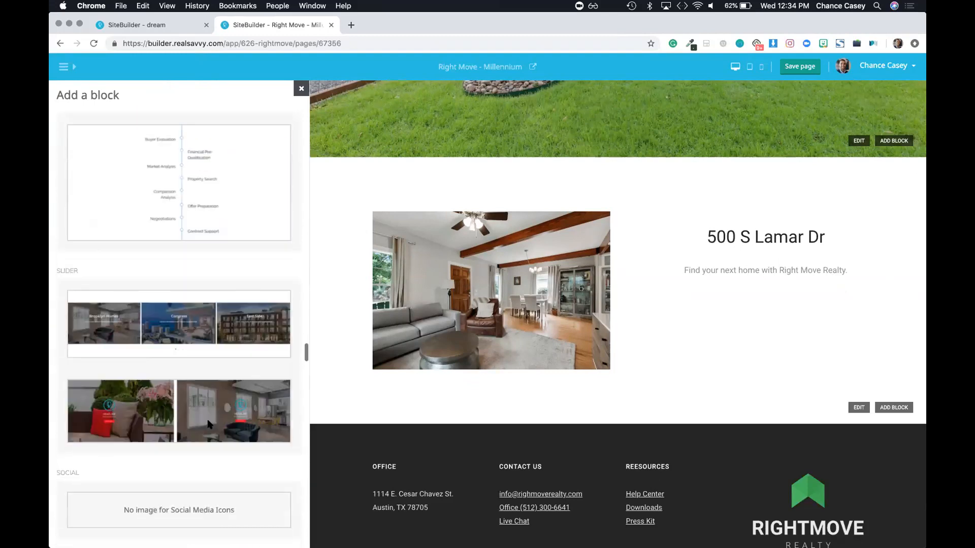
{"action": "scroll", "coordinate": [192, 353], "scroll_direction": "up", "scroll_amount": 3}
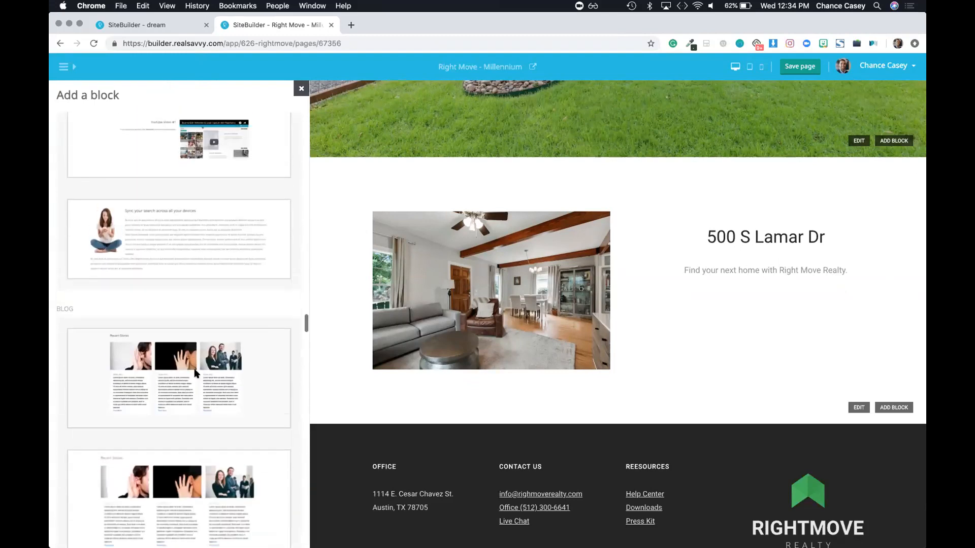
{"action": "scroll", "coordinate": [176, 330], "scroll_direction": "up", "scroll_amount": 4}
{"action": "scroll", "coordinate": [176, 330], "scroll_direction": "up", "scroll_amount": 10}
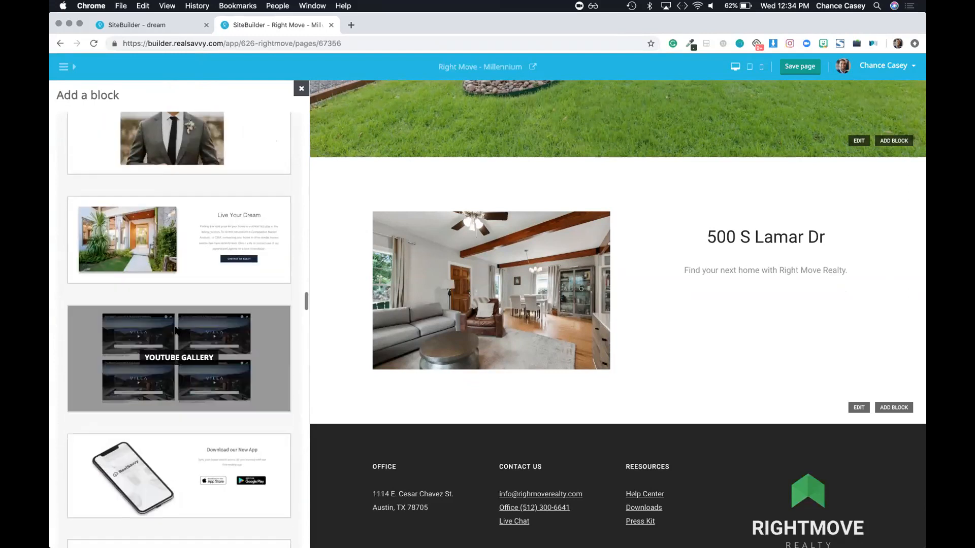
{"action": "scroll", "coordinate": [175, 330], "scroll_direction": "up", "scroll_amount": 1}
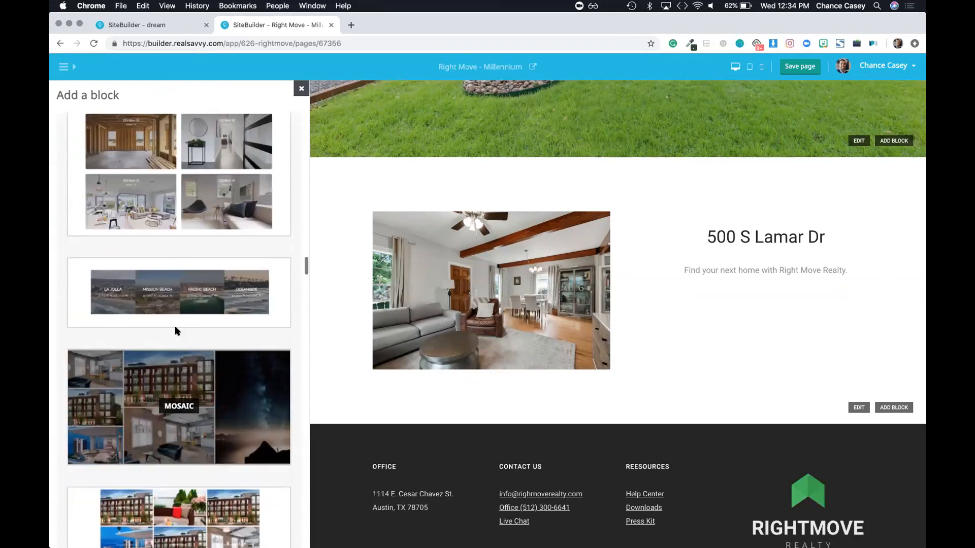
{"action": "scroll", "coordinate": [175, 330], "scroll_direction": "down", "scroll_amount": 1}
{"action": "left_click", "coordinate": [182, 454]}
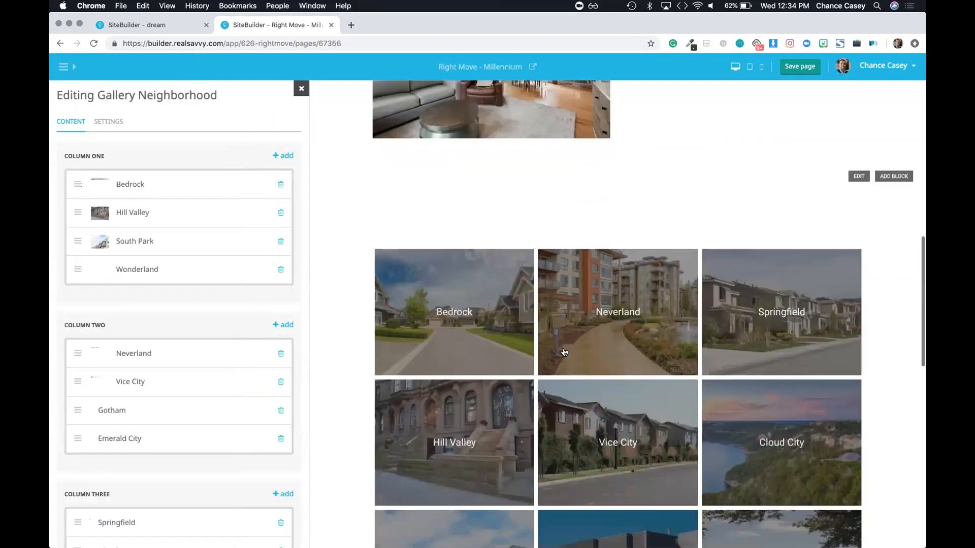
Step: Open the Bedrock tile's item settings from Column One of the neighborhood gallery
{"action": "left_click", "coordinate": [126, 183]}
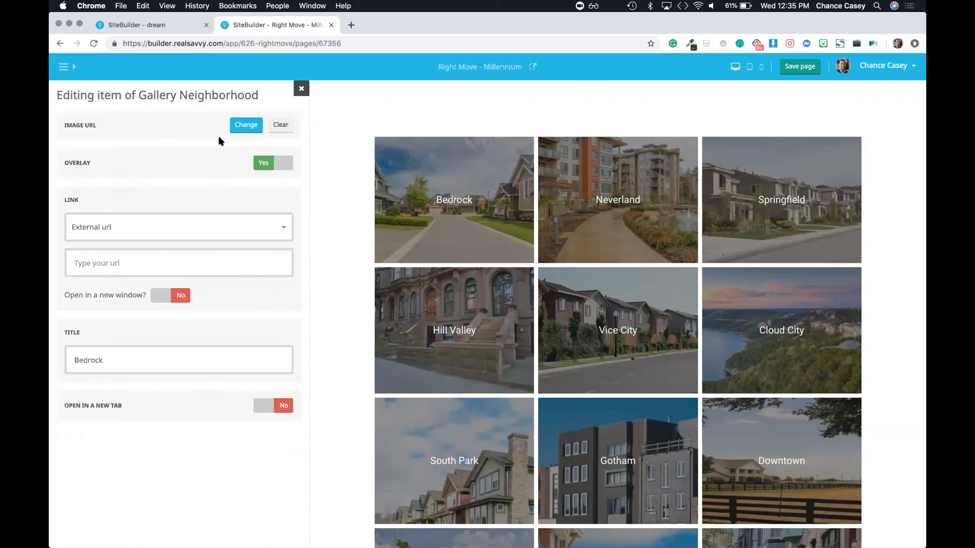
{"action": "left_click_drag", "start_coordinate": [67, 125], "coordinate": [88, 129]}
Step: Start uploading a new Bedrock photo from Downloads, then cancel the upload
{"action": "left_click", "coordinate": [246, 129]}
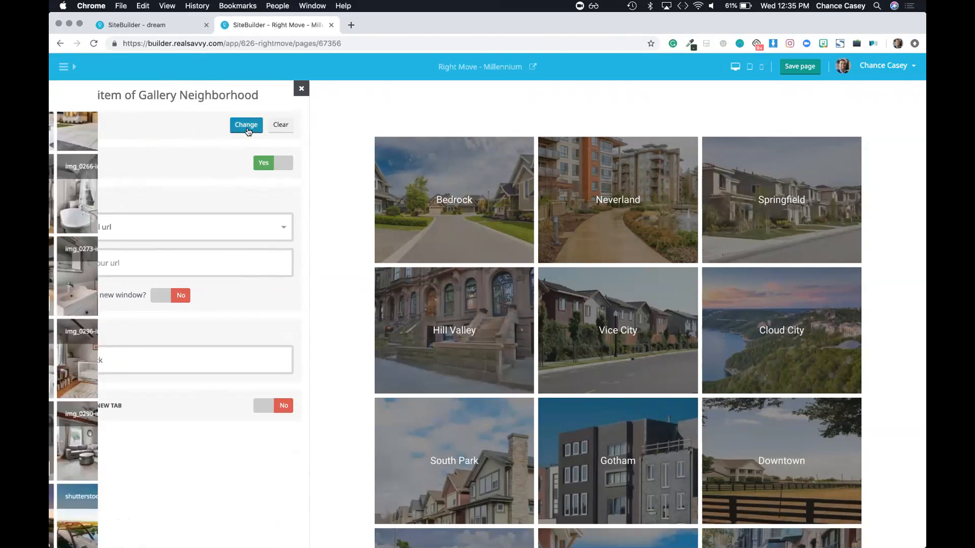
{"action": "scroll", "coordinate": [130, 447], "scroll_direction": "down", "scroll_amount": 10}
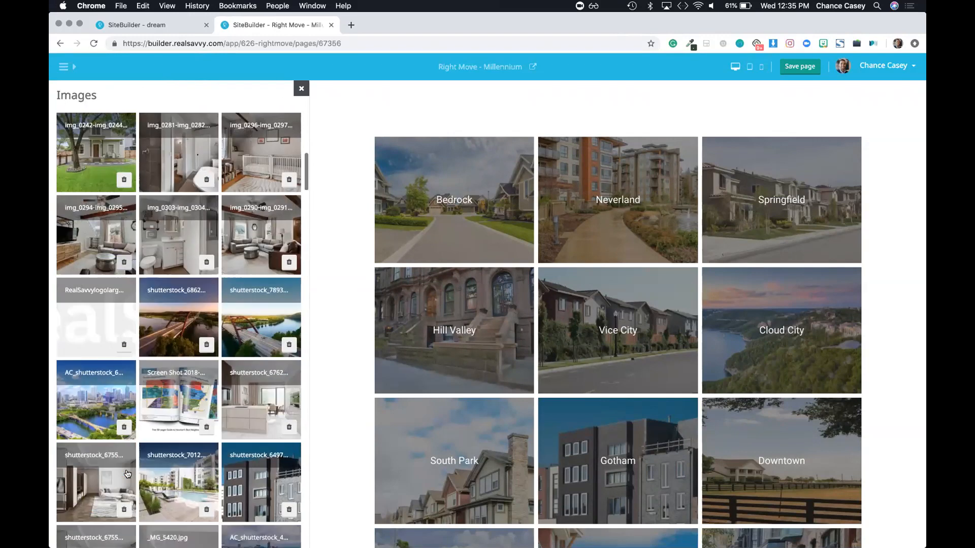
{"action": "scroll", "coordinate": [137, 418], "scroll_direction": "up", "scroll_amount": 10}
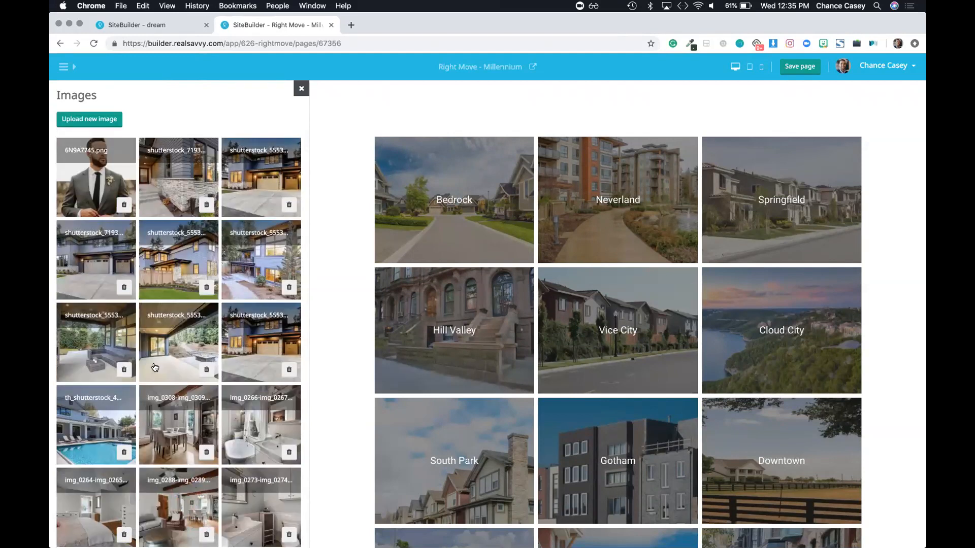
{"action": "left_click", "coordinate": [85, 119]}
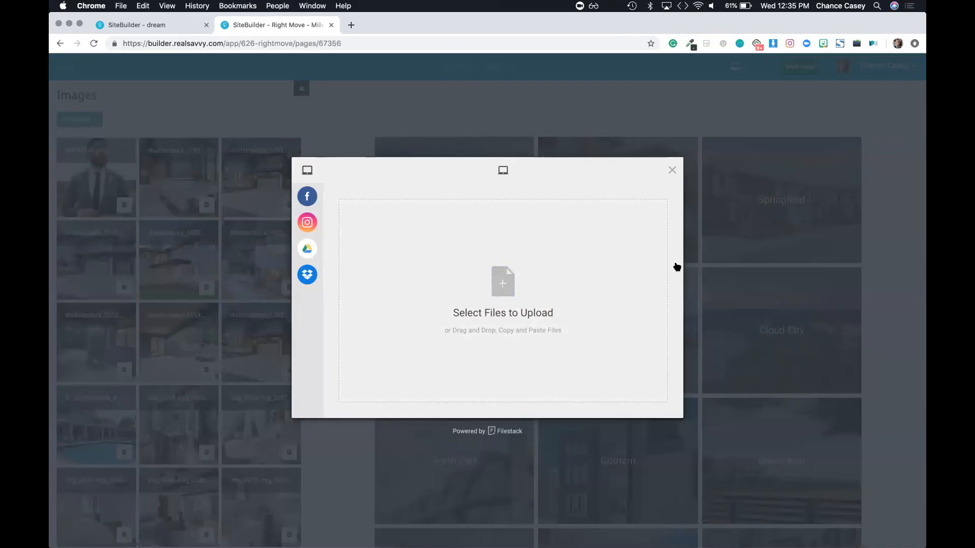
{"action": "left_click", "coordinate": [515, 296]}
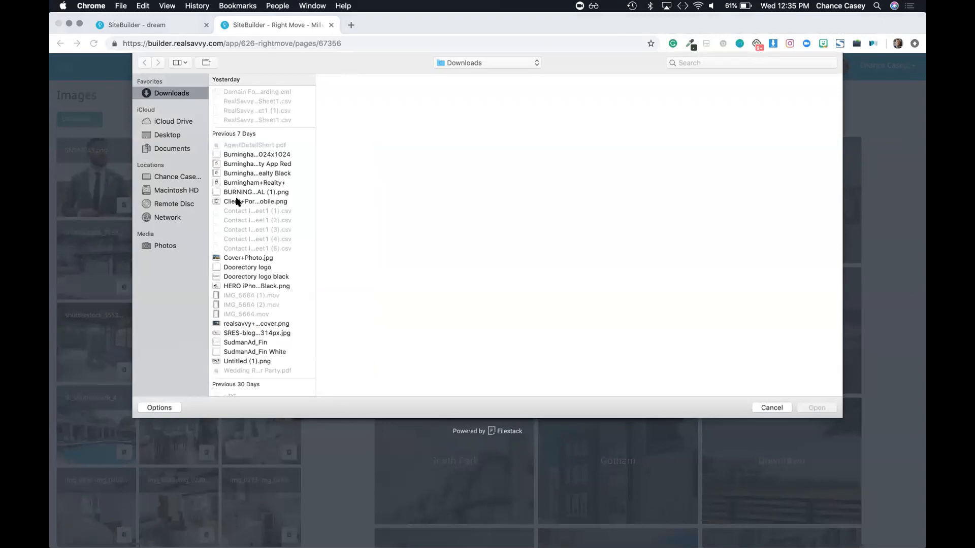
{"action": "left_click", "coordinate": [242, 163]}
{"action": "left_click_drag", "start_coordinate": [242, 161], "coordinate": [244, 202]}
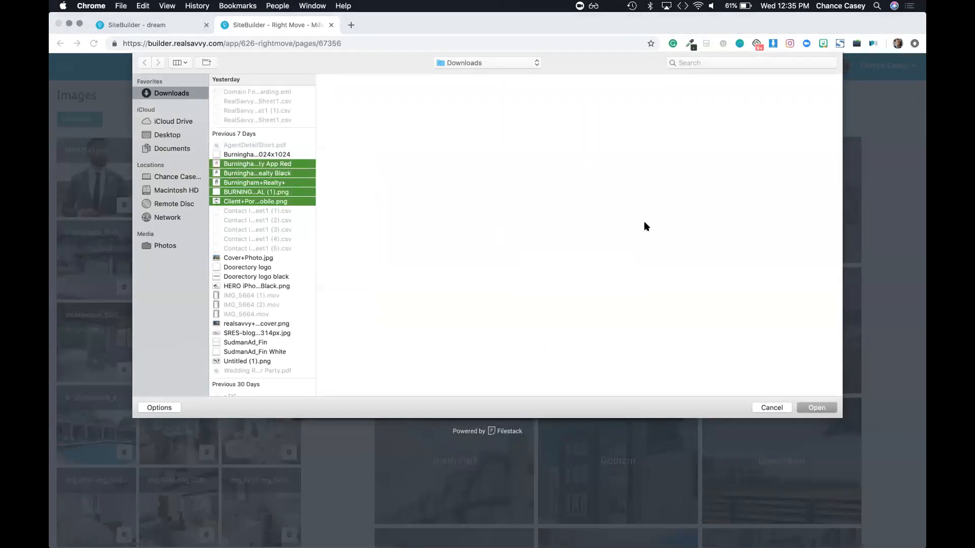
{"action": "left_click", "coordinate": [772, 408]}
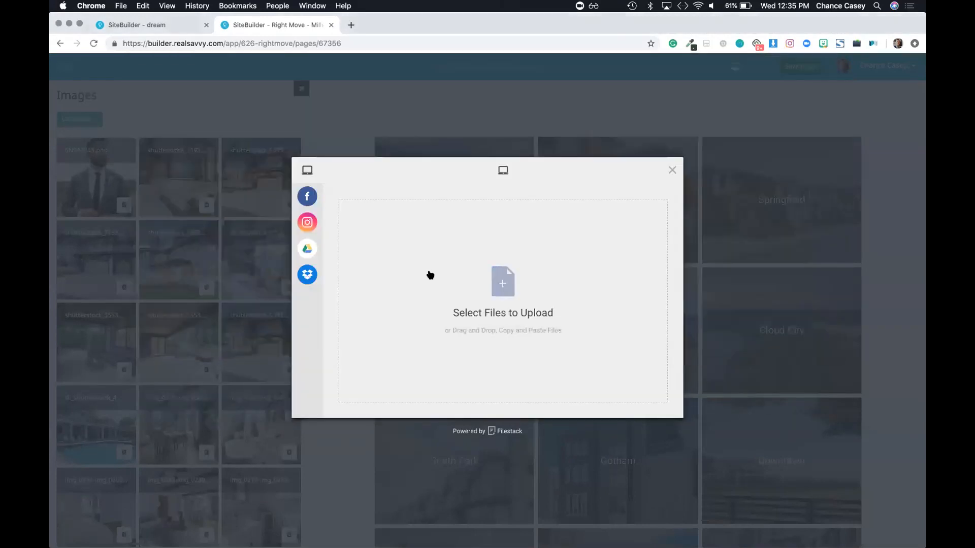
{"action": "left_click", "coordinate": [672, 173]}
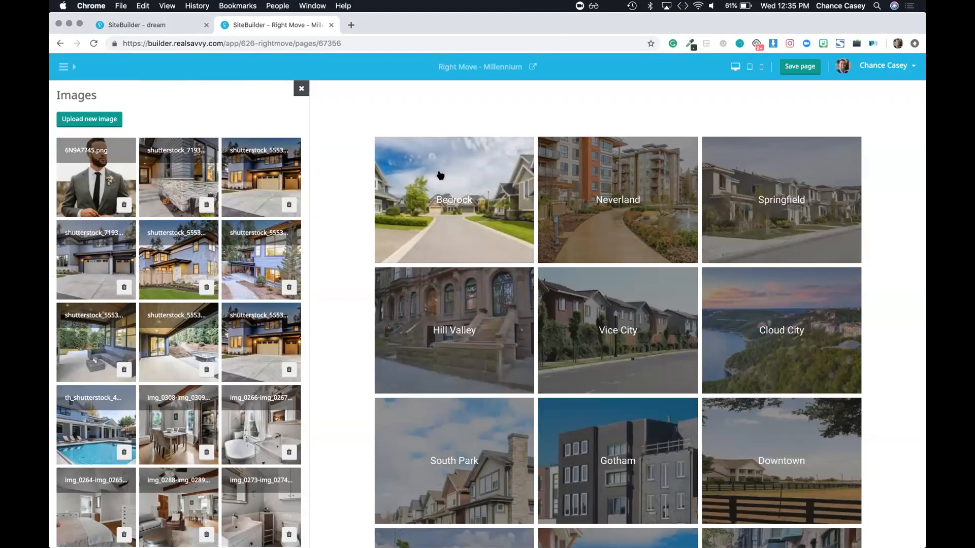
Step: Give the Bedrock tile a shutterstock house photo from the image library
{"action": "scroll", "coordinate": [603, 333], "scroll_direction": "down", "scroll_amount": 4}
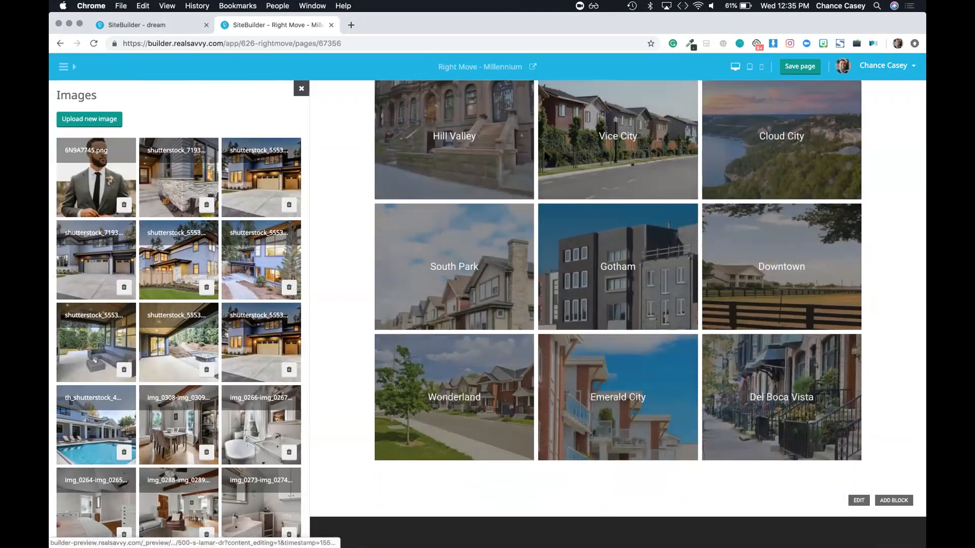
{"action": "scroll", "coordinate": [618, 305], "scroll_direction": "up", "scroll_amount": 2}
{"action": "left_click", "coordinate": [179, 186]}
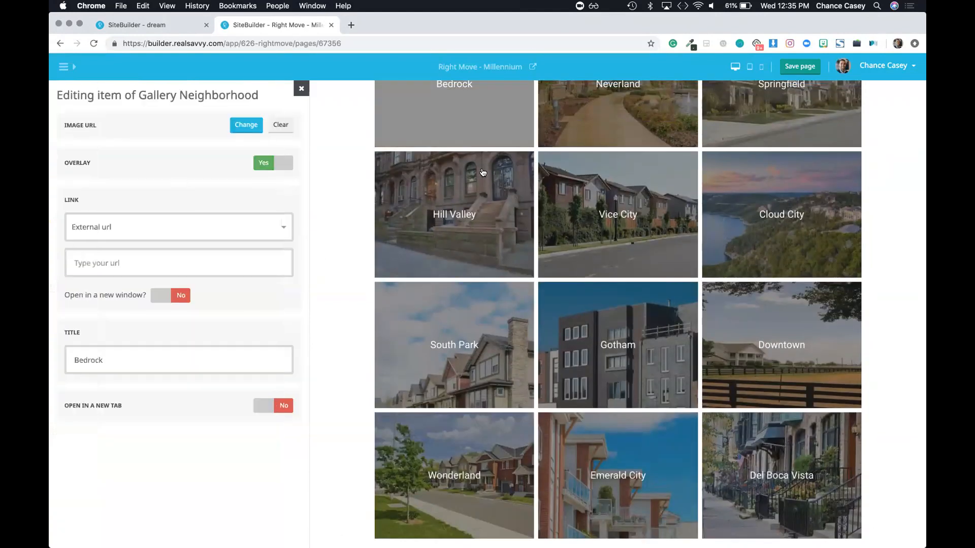
{"action": "left_click", "coordinate": [301, 89]}
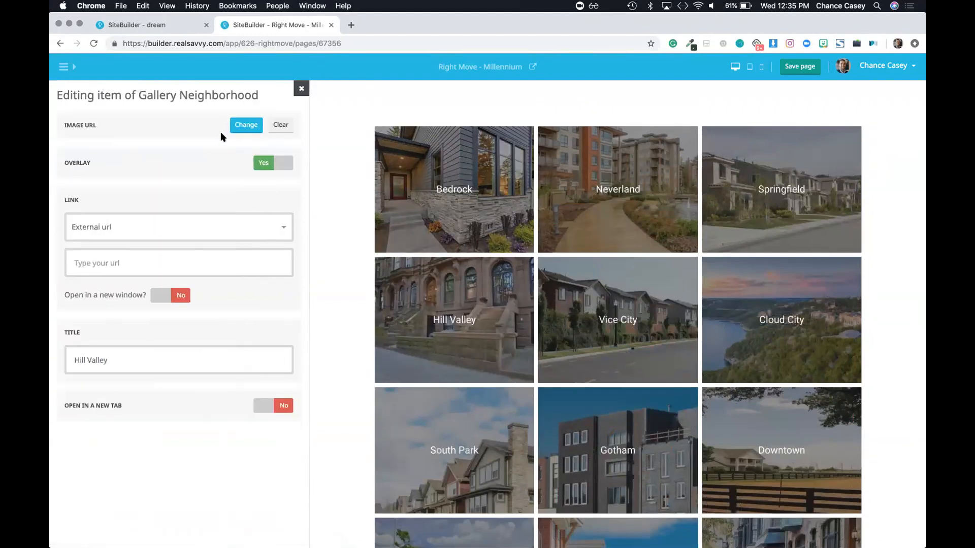
Step: Replace the Hill Valley tile's photo with a library house photo
{"action": "left_click", "coordinate": [246, 125]}
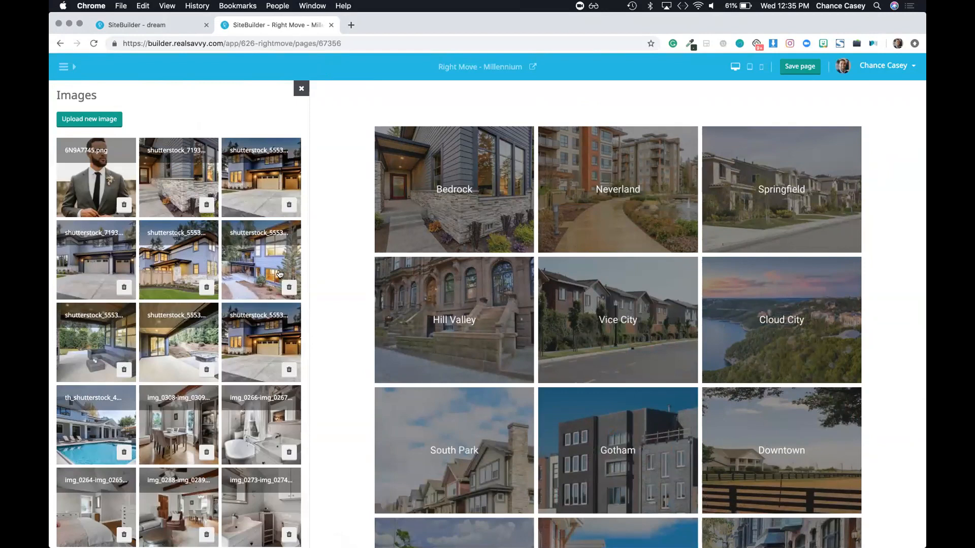
{"action": "left_click", "coordinate": [265, 275]}
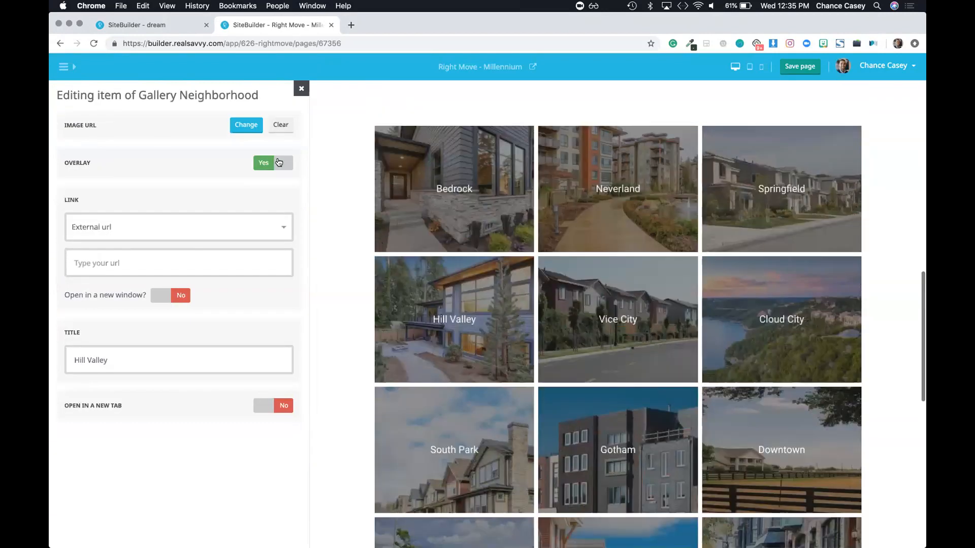
{"action": "scroll", "coordinate": [424, 203], "scroll_direction": "down", "scroll_amount": 4}
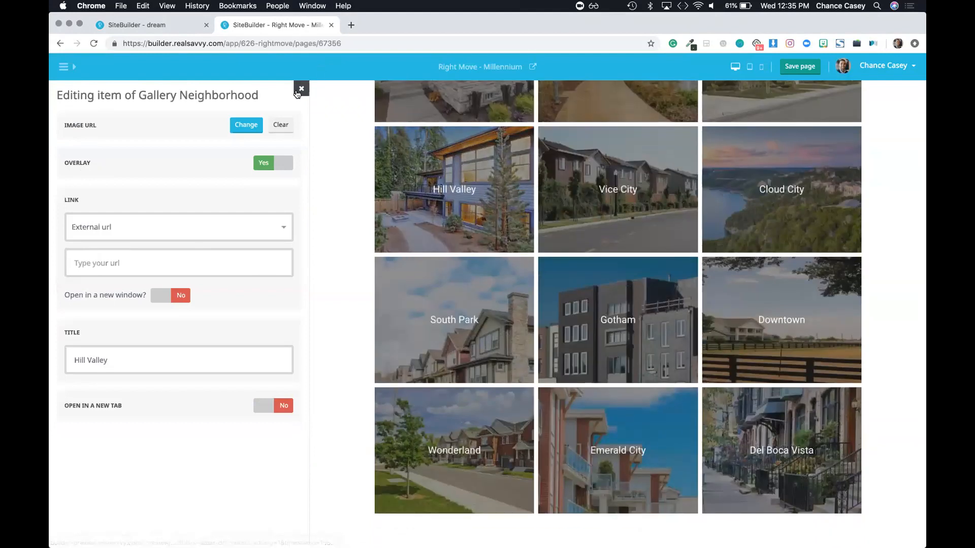
Step: Delete the Wonderland, South Park, Gotham and Emerald City tiles from the gallery
{"action": "left_click", "coordinate": [282, 270]}
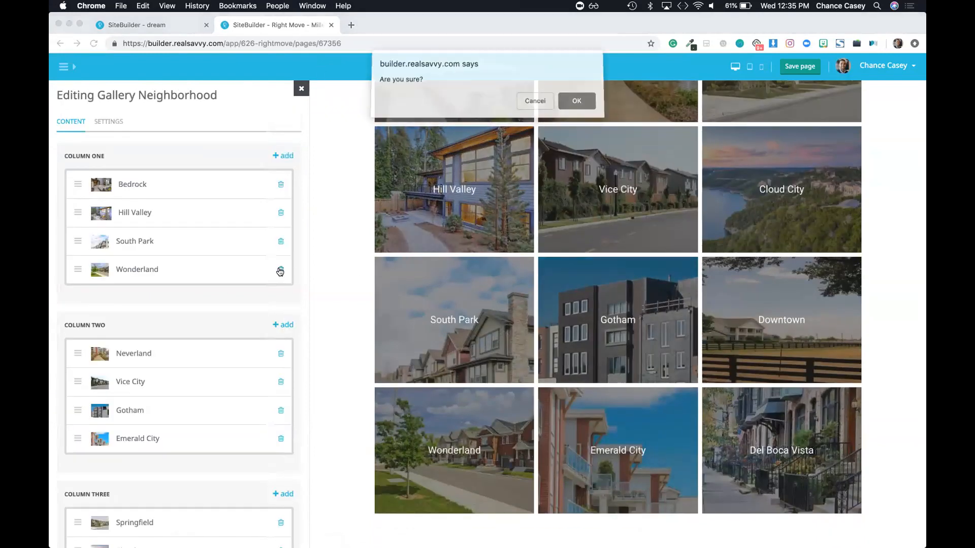
{"action": "key", "text": "Return"}
{"action": "left_click", "coordinate": [281, 241]}
{"action": "key", "text": "Return"}
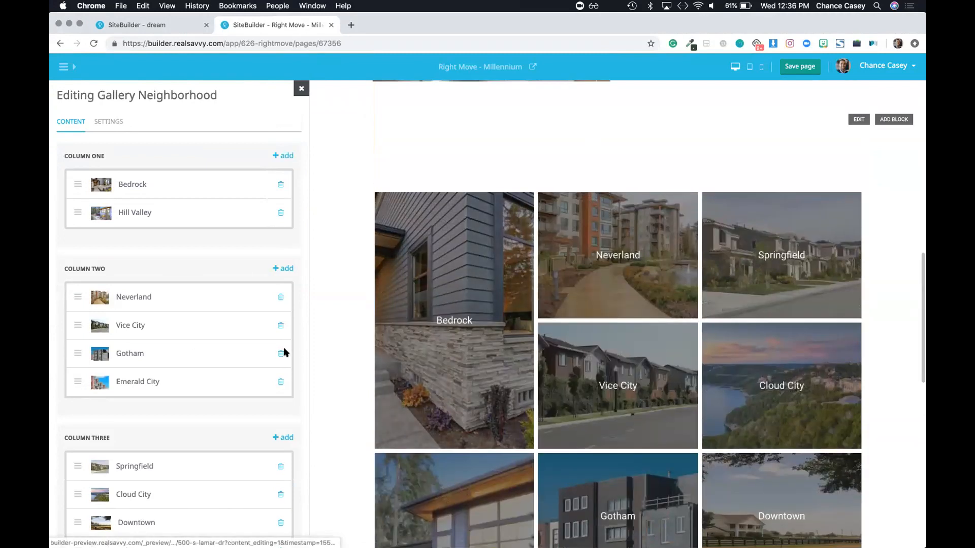
{"action": "left_click", "coordinate": [281, 354]}
{"action": "key", "text": "Return"}
{"action": "left_click", "coordinate": [281, 354]}
{"action": "key", "text": "Return"}
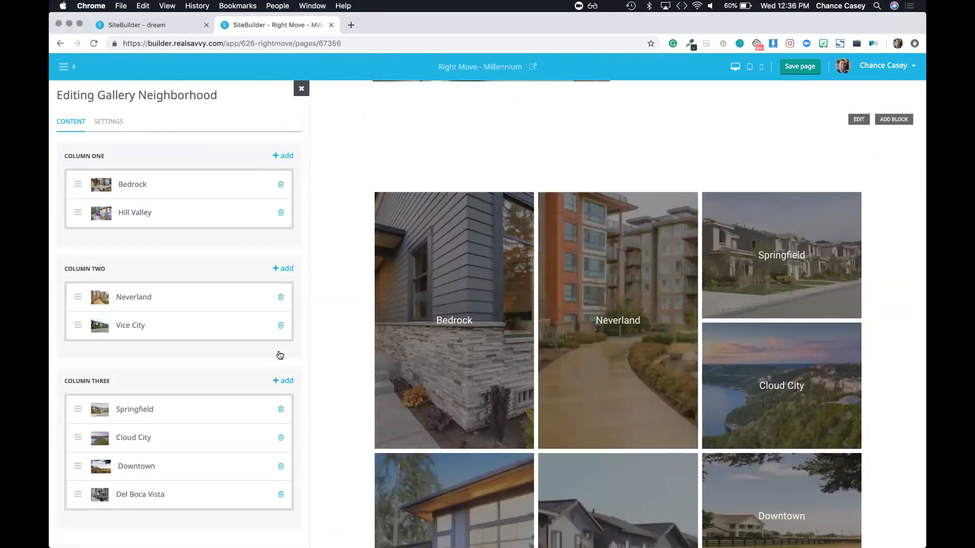
Step: Delete the Vice City, Springfield and Neverland tiles, then finish editing the gallery
{"action": "left_click", "coordinate": [281, 326]}
{"action": "key", "text": "Return"}
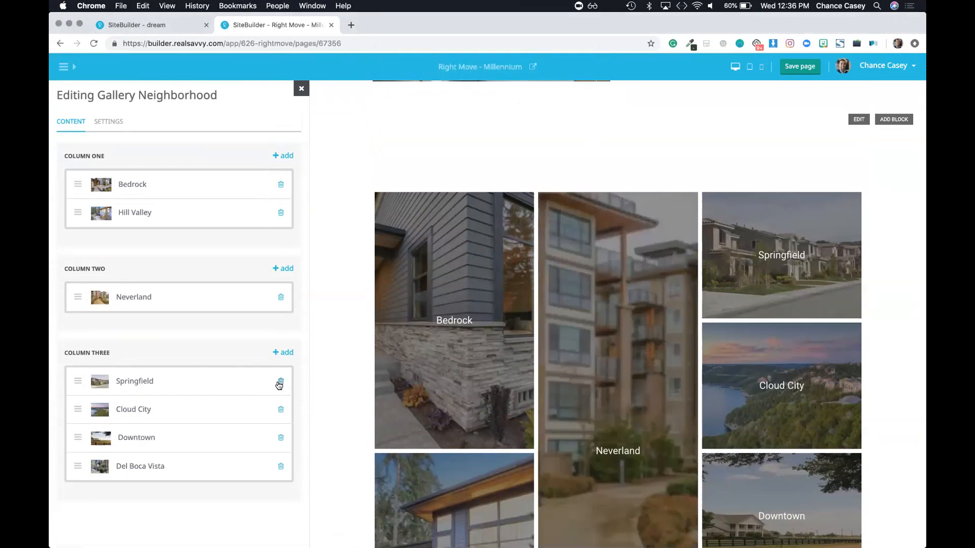
{"action": "left_click", "coordinate": [280, 381]}
{"action": "key", "text": "Return"}
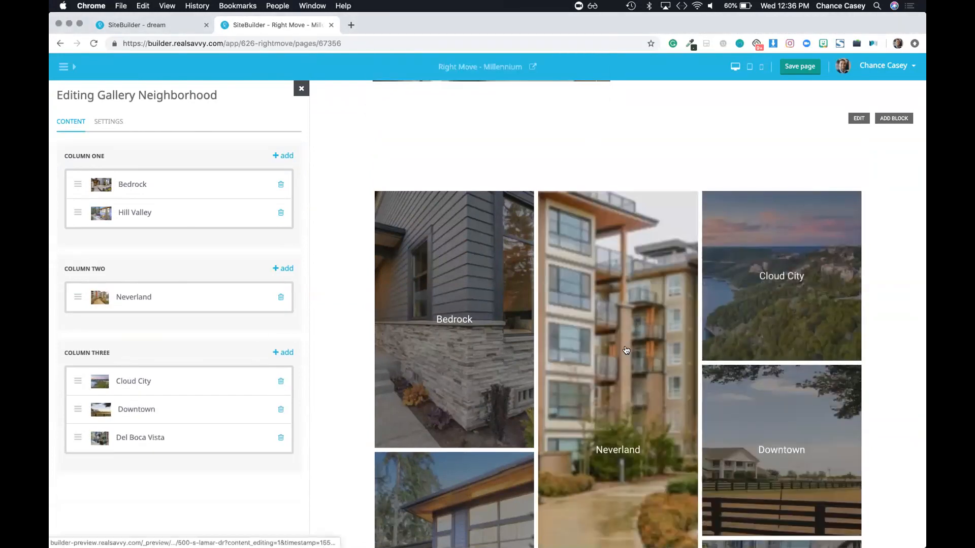
{"action": "scroll", "coordinate": [627, 350], "scroll_direction": "down", "scroll_amount": 4}
{"action": "scroll", "coordinate": [627, 349], "scroll_direction": "up", "scroll_amount": 4}
{"action": "scroll", "coordinate": [613, 321], "scroll_direction": "down", "scroll_amount": 2}
{"action": "scroll", "coordinate": [613, 321], "scroll_direction": "down", "scroll_amount": 3}
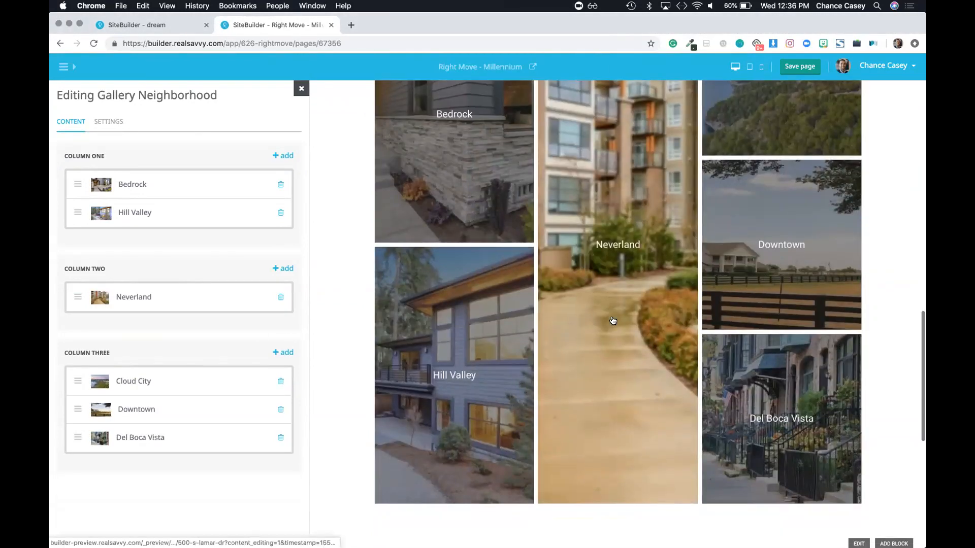
{"action": "left_click", "coordinate": [281, 297]}
{"action": "key", "text": "Return"}
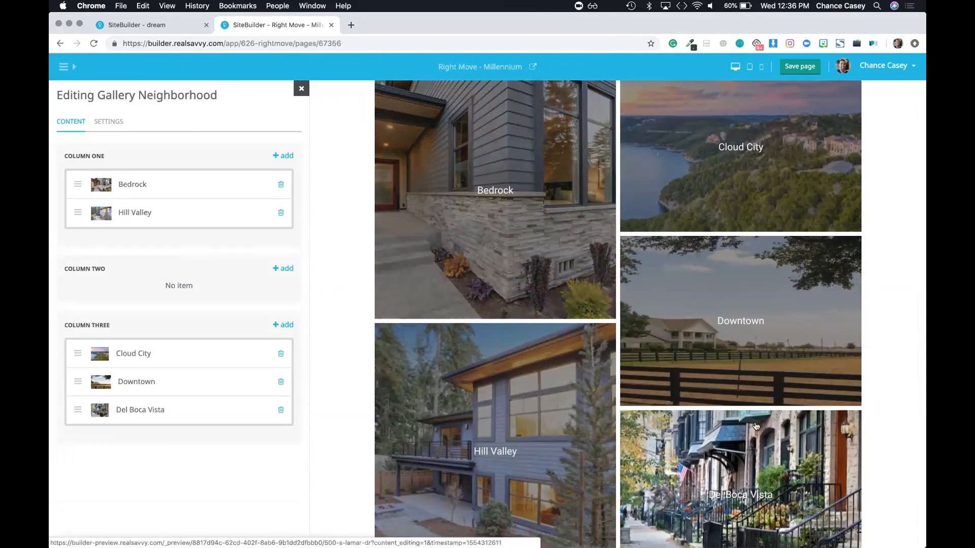
{"action": "scroll", "coordinate": [761, 523], "scroll_direction": "down", "scroll_amount": 5}
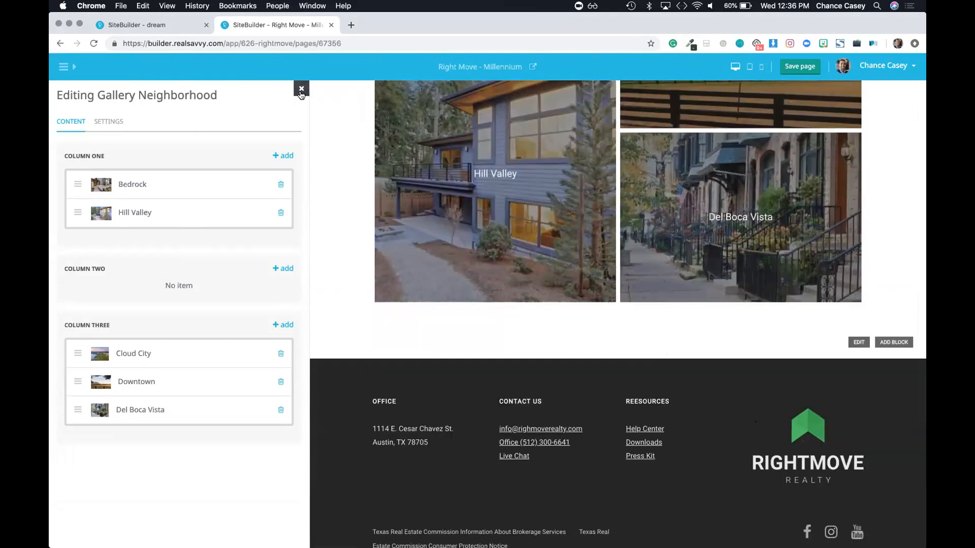
{"action": "left_click", "coordinate": [301, 88]}
Step: Add a Contact Form with Image block, keeping its default background image
{"action": "left_click", "coordinate": [283, 161]}
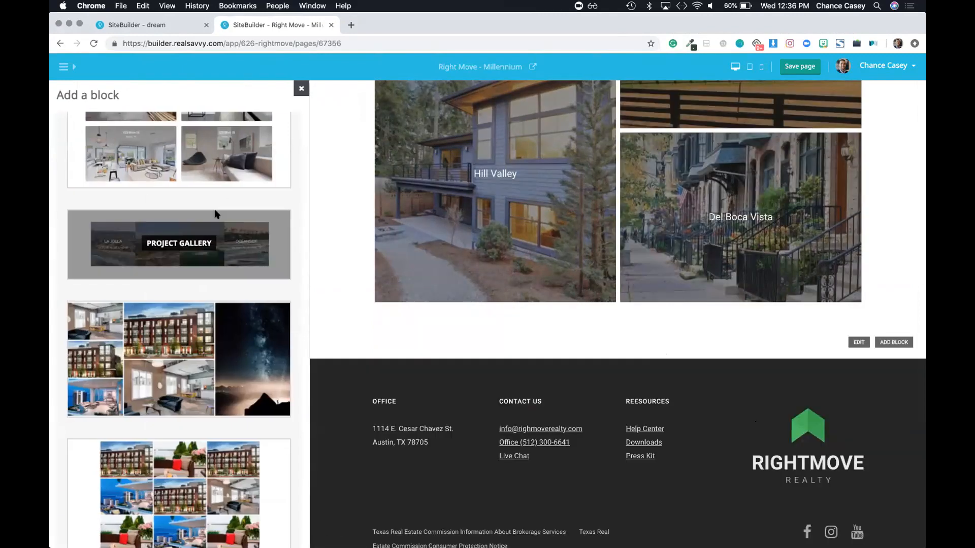
{"action": "scroll", "coordinate": [216, 214], "scroll_direction": "down", "scroll_amount": 15}
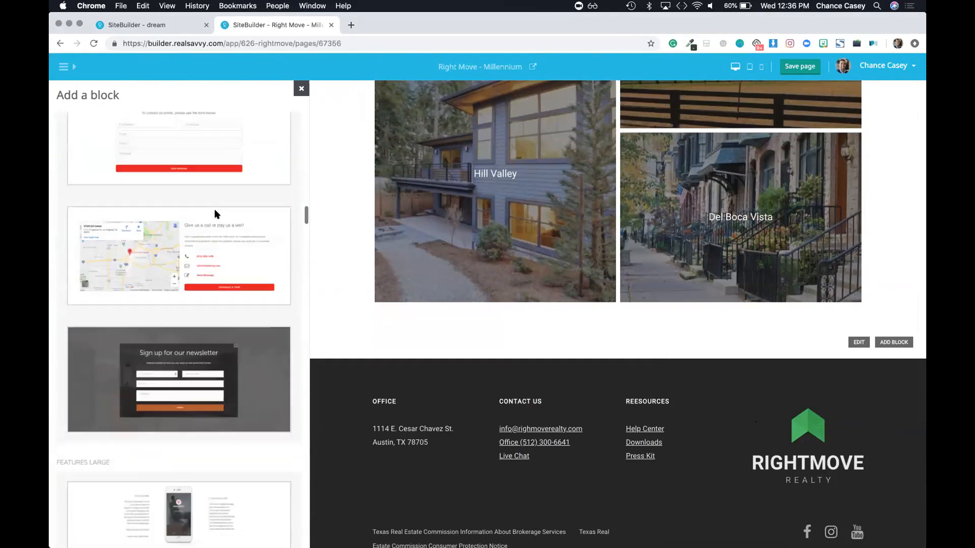
{"action": "scroll", "coordinate": [215, 213], "scroll_direction": "up", "scroll_amount": 8}
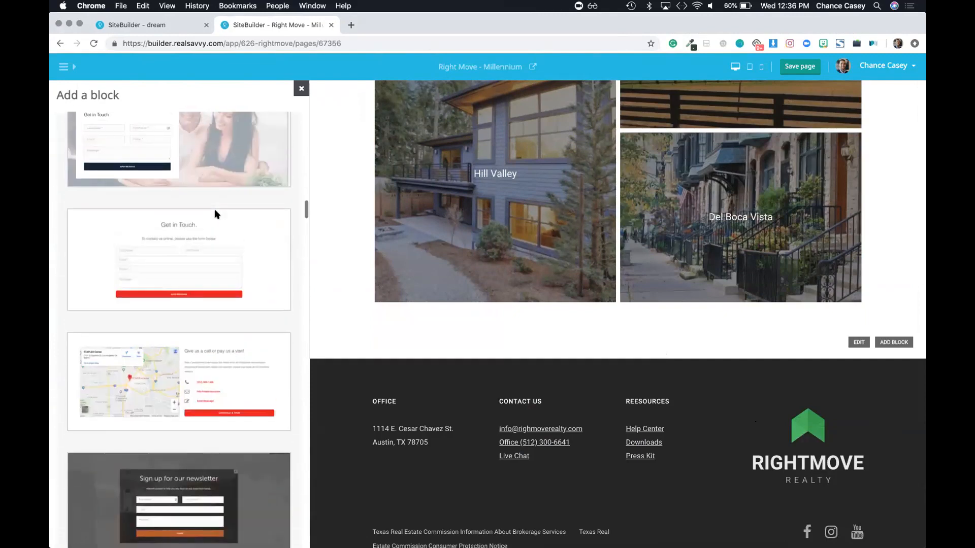
{"action": "left_click", "coordinate": [176, 206]}
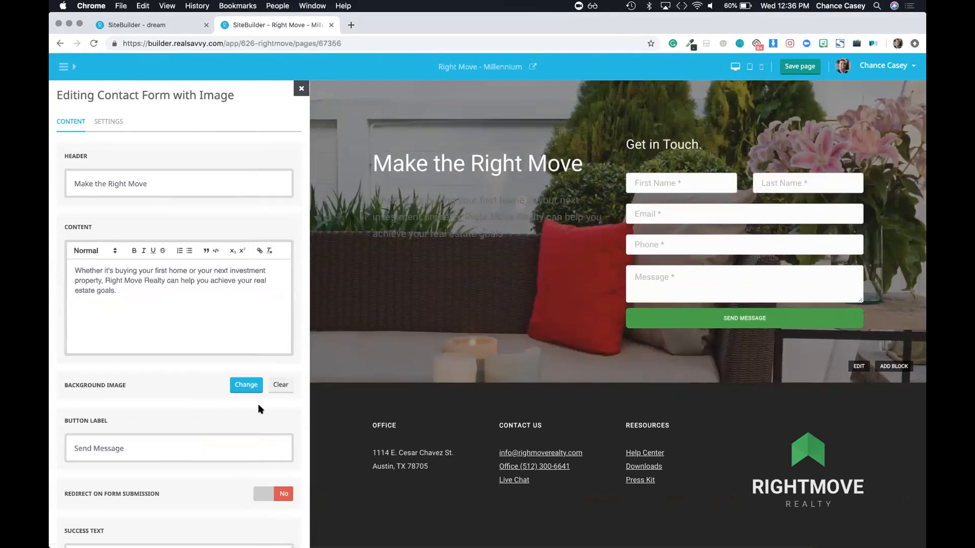
{"action": "left_click", "coordinate": [245, 386]}
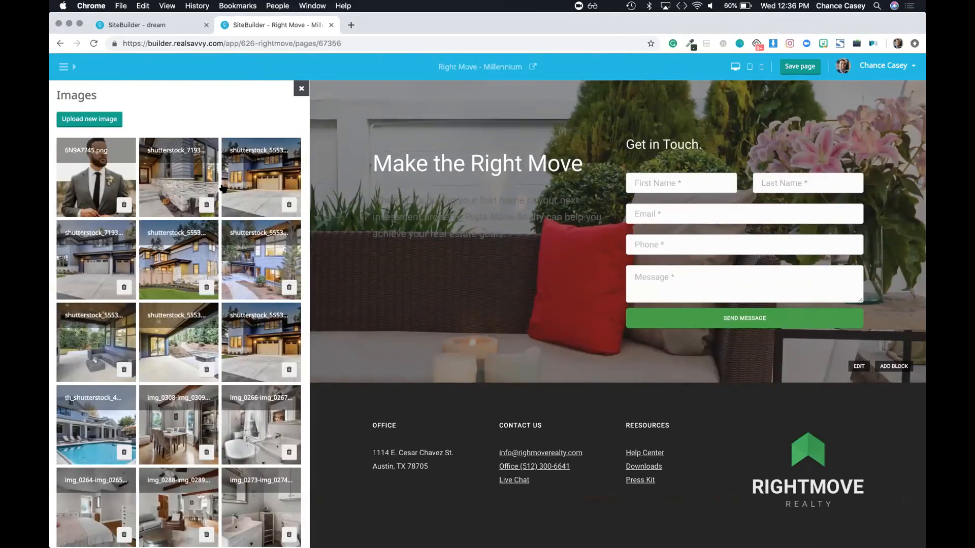
{"action": "scroll", "coordinate": [224, 189], "scroll_direction": "down", "scroll_amount": 5}
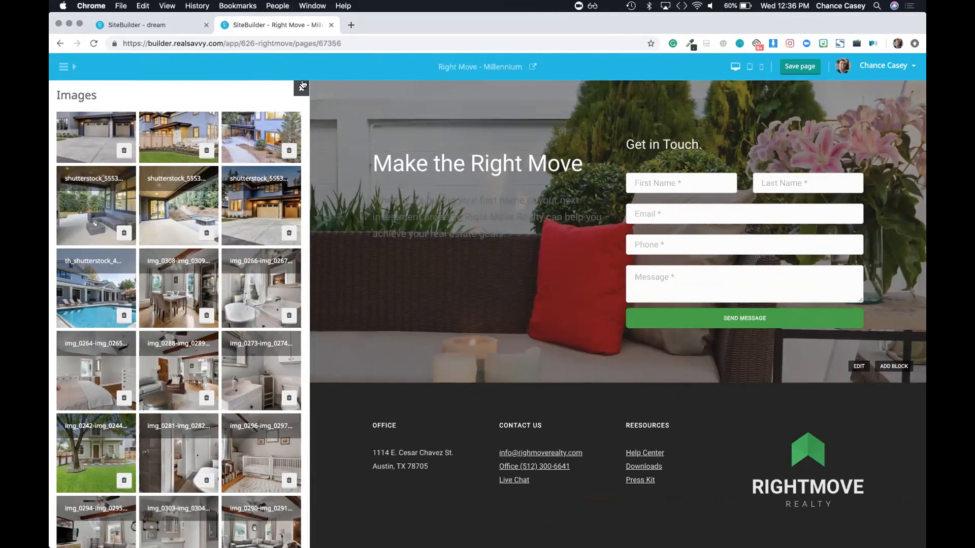
{"action": "left_click", "coordinate": [301, 88]}
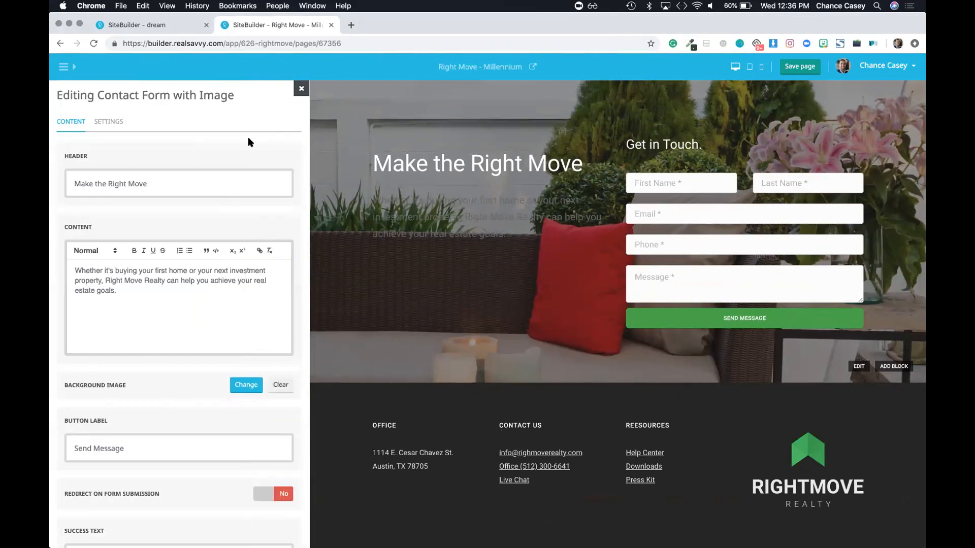
{"action": "left_click", "coordinate": [301, 90]}
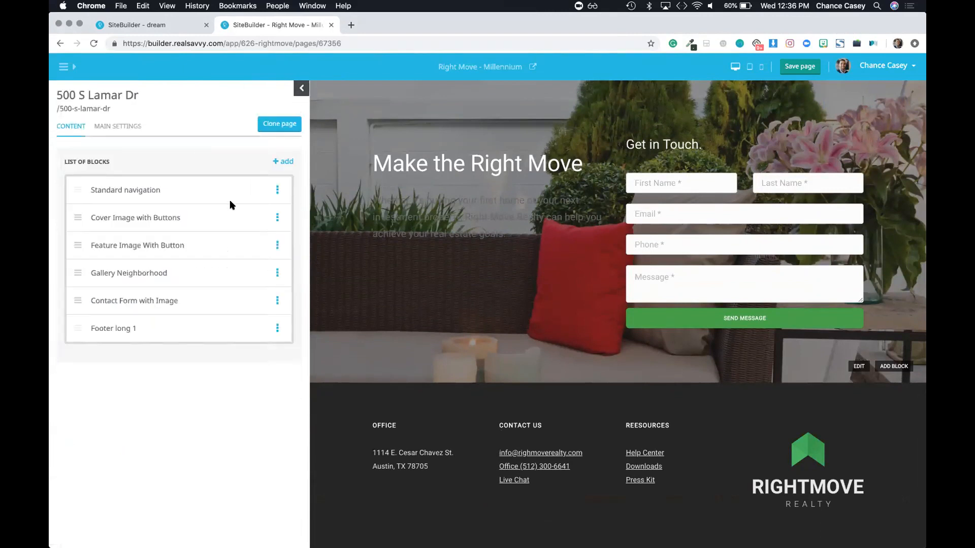
Step: Browse the block library again without adding another block
{"action": "left_click", "coordinate": [288, 163]}
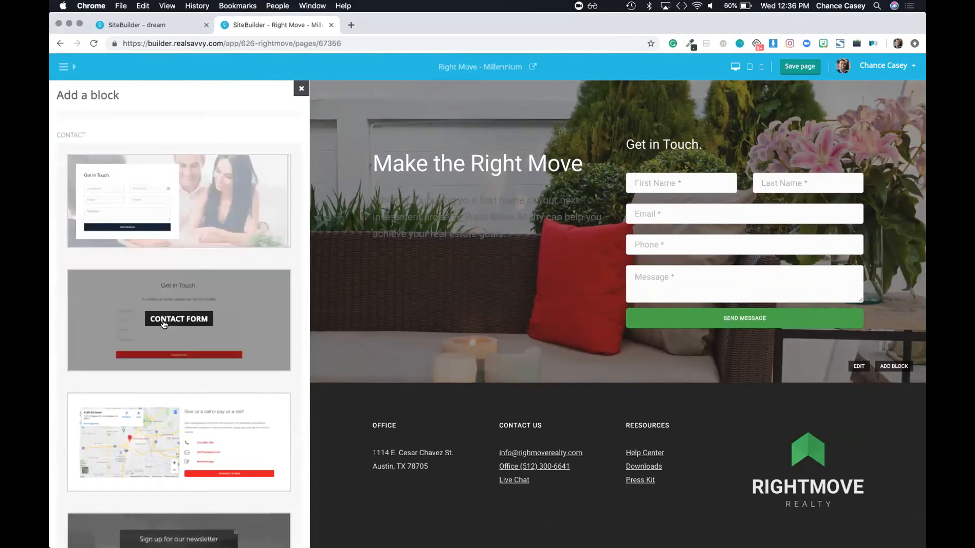
{"action": "scroll", "coordinate": [168, 325], "scroll_direction": "down", "scroll_amount": 4}
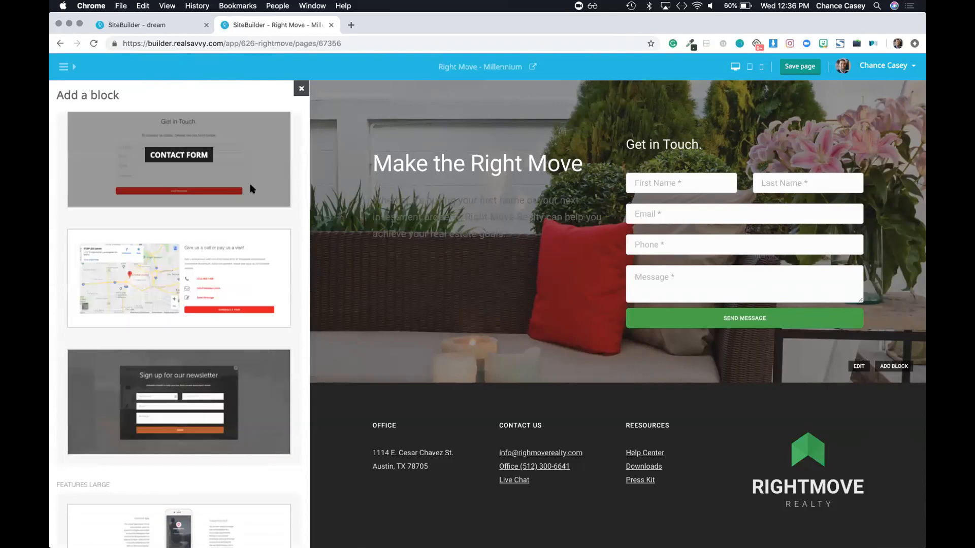
{"action": "left_click", "coordinate": [301, 89]}
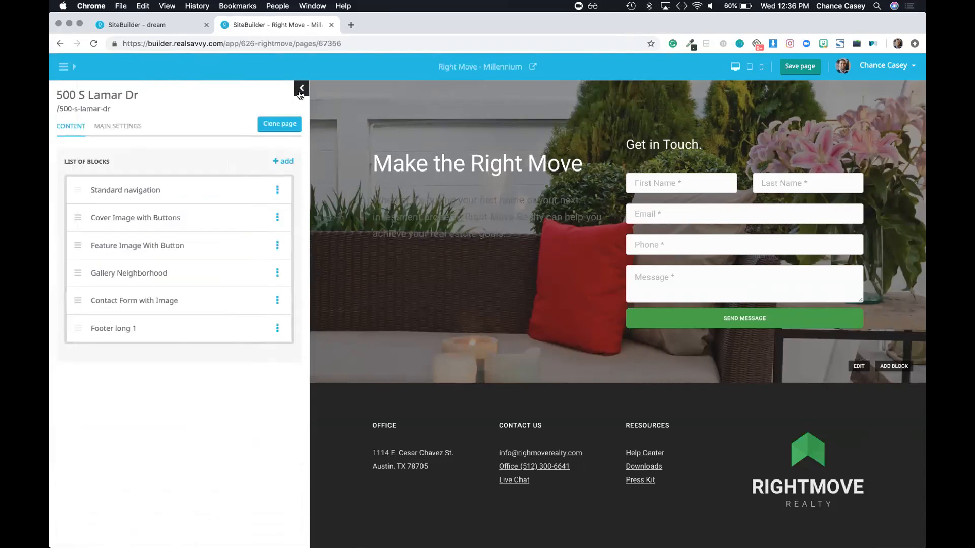
{"action": "scroll", "coordinate": [449, 187], "scroll_direction": "up", "scroll_amount": 2}
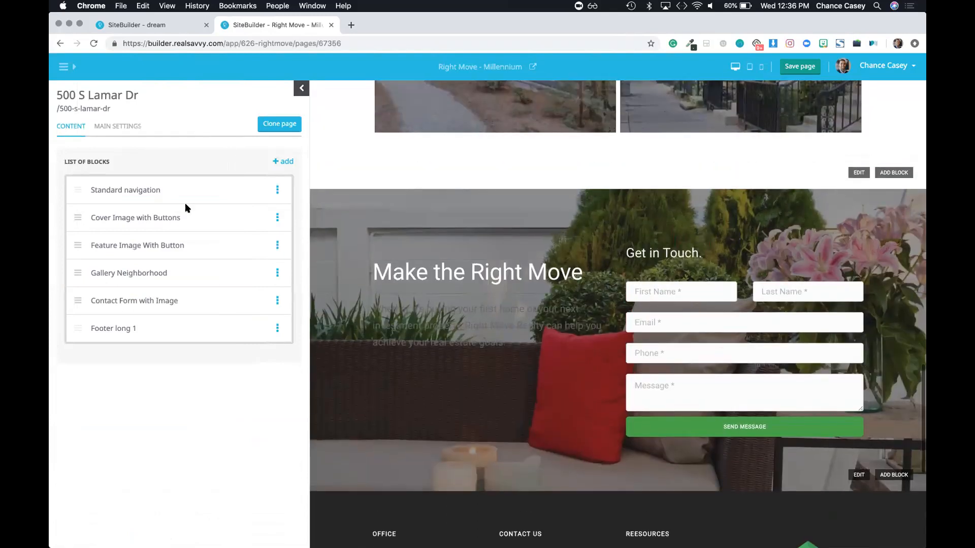
Step: Open the Contact Form with Image block settings and review its heading and body text
{"action": "left_click", "coordinate": [129, 301]}
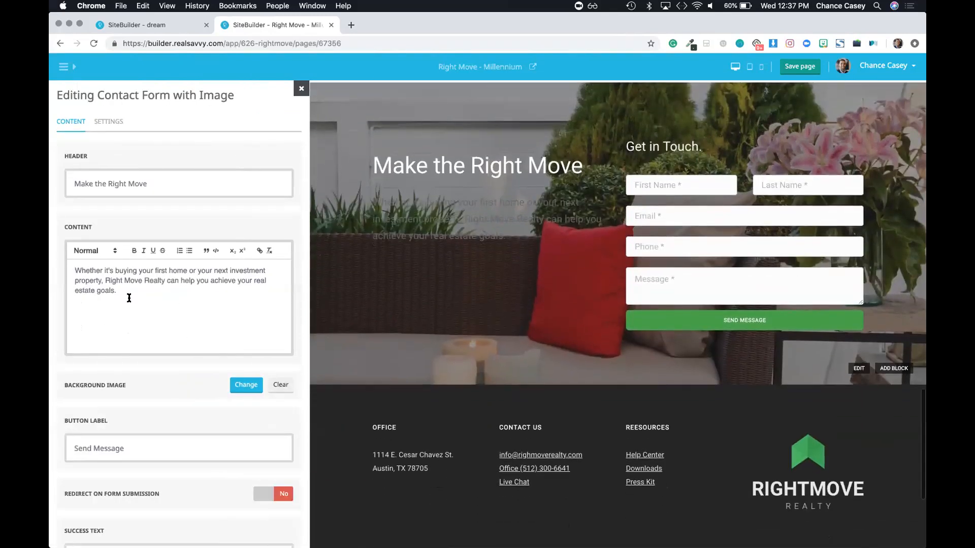
{"action": "triple_click", "coordinate": [130, 182]}
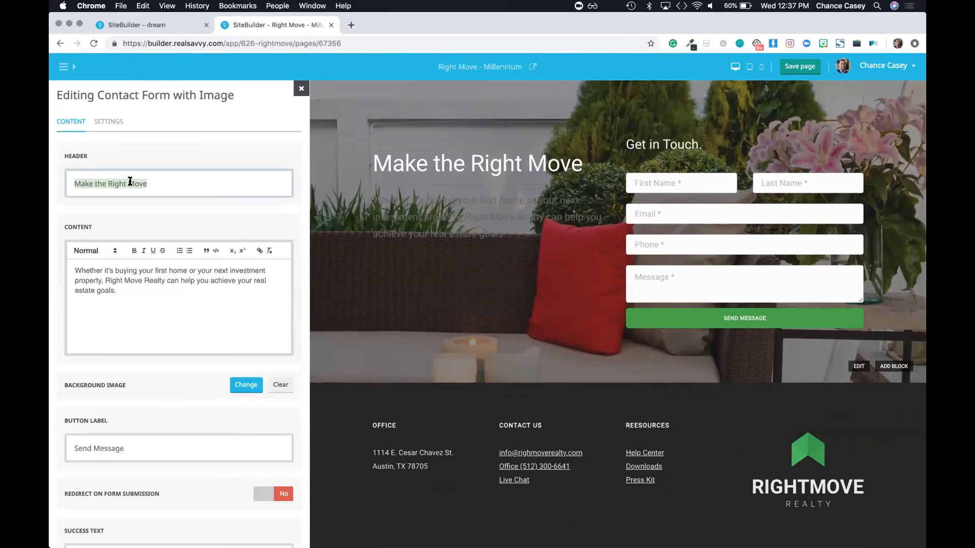
{"action": "triple_click", "coordinate": [109, 276]}
{"action": "scroll", "coordinate": [148, 311], "scroll_direction": "down", "scroll_amount": 5}
{"action": "scroll", "coordinate": [147, 310], "scroll_direction": "down", "scroll_amount": 3}
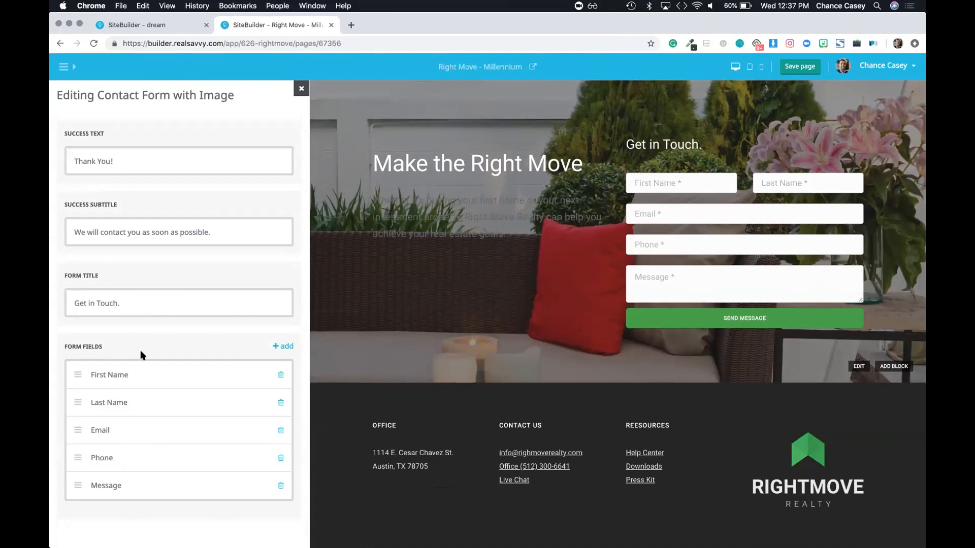
Step: Change the First Name field's label to 'Name', leaving its internal name first_name
{"action": "left_click", "coordinate": [111, 376]}
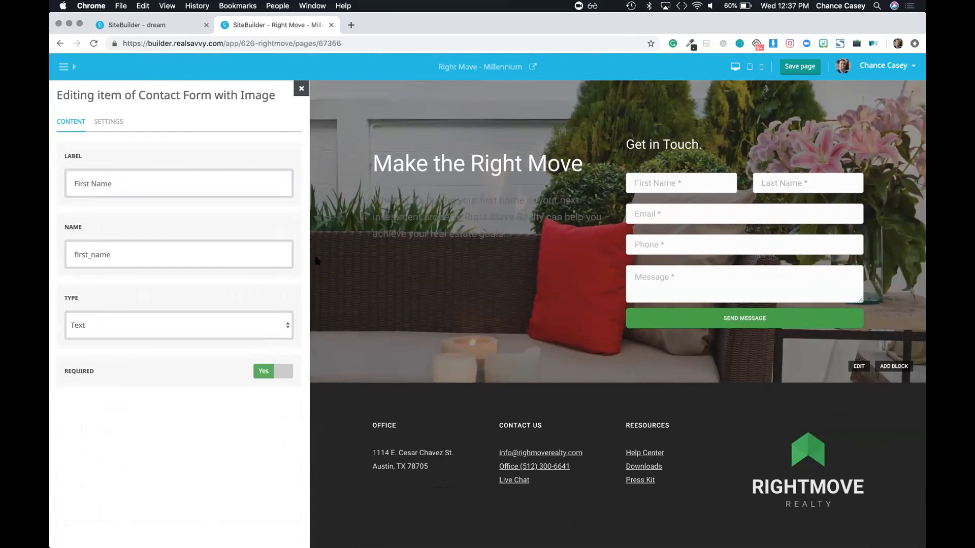
{"action": "triple_click", "coordinate": [115, 181]}
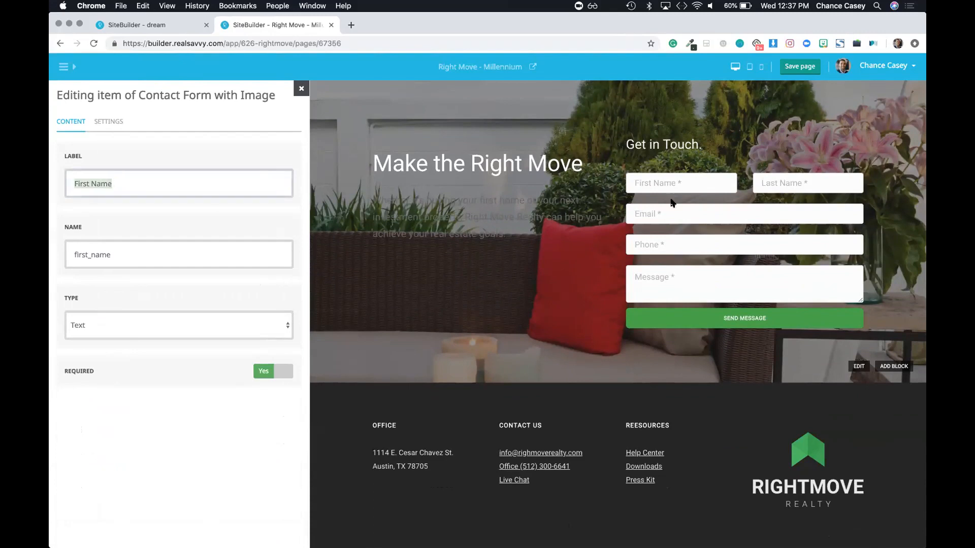
{"action": "double_click", "coordinate": [101, 184]}
{"action": "key", "text": "Left"}
{"action": "key", "text": "alt+shift+Left"}
{"action": "key", "text": "BackSpace"}
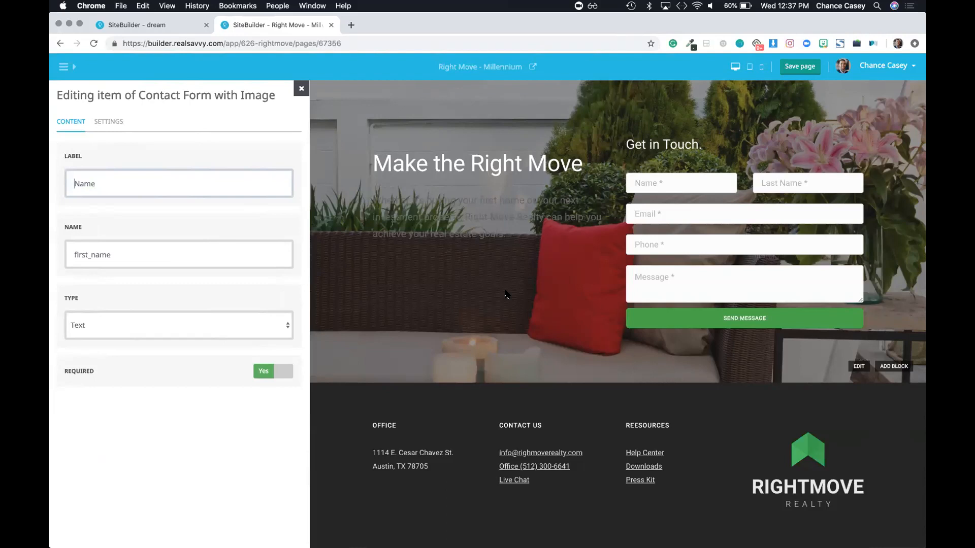
{"action": "double_click", "coordinate": [79, 252]}
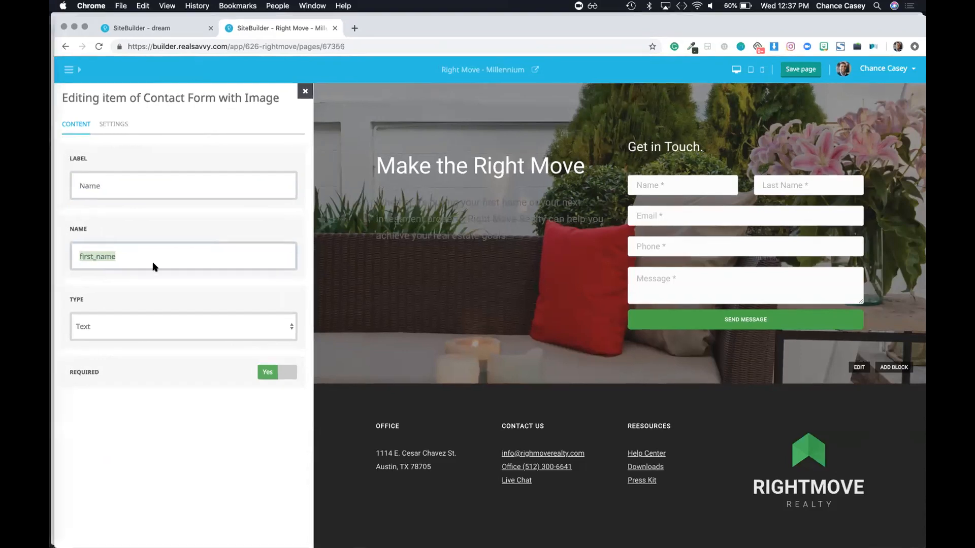
{"action": "key", "text": "ctrl+Up"}
{"action": "left_click", "coordinate": [290, 168]}
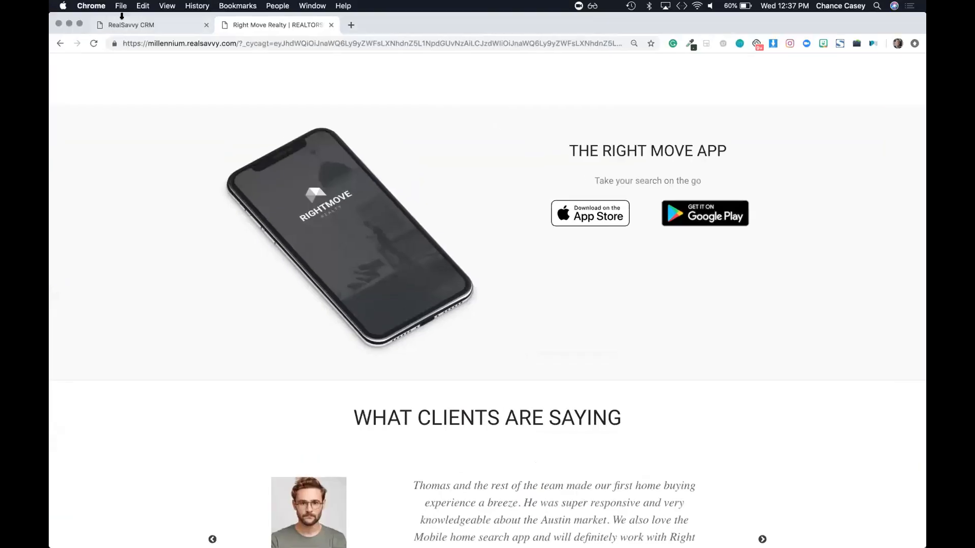
{"action": "left_click", "coordinate": [117, 30]}
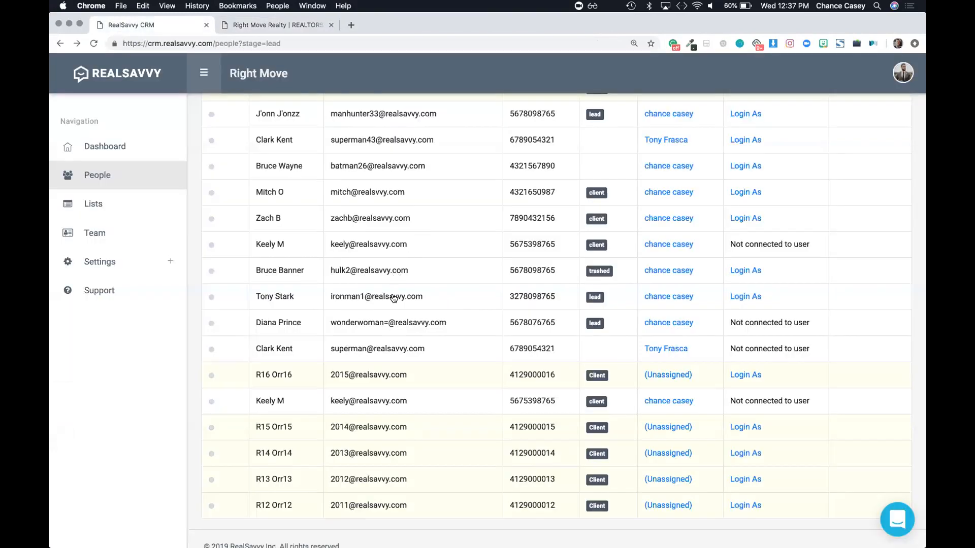
{"action": "scroll", "coordinate": [583, 281], "scroll_direction": "up", "scroll_amount": 5}
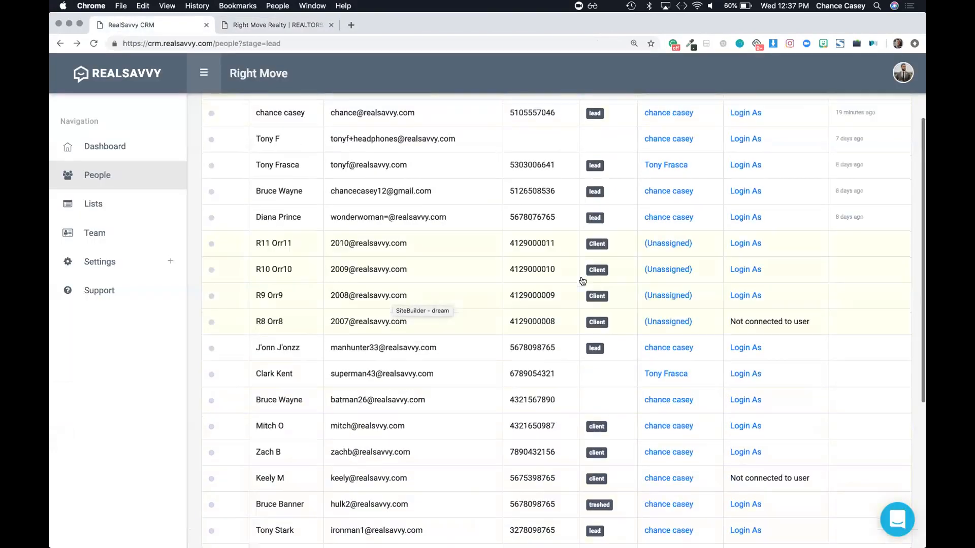
{"action": "scroll", "coordinate": [760, 383], "scroll_direction": "down", "scroll_amount": 4}
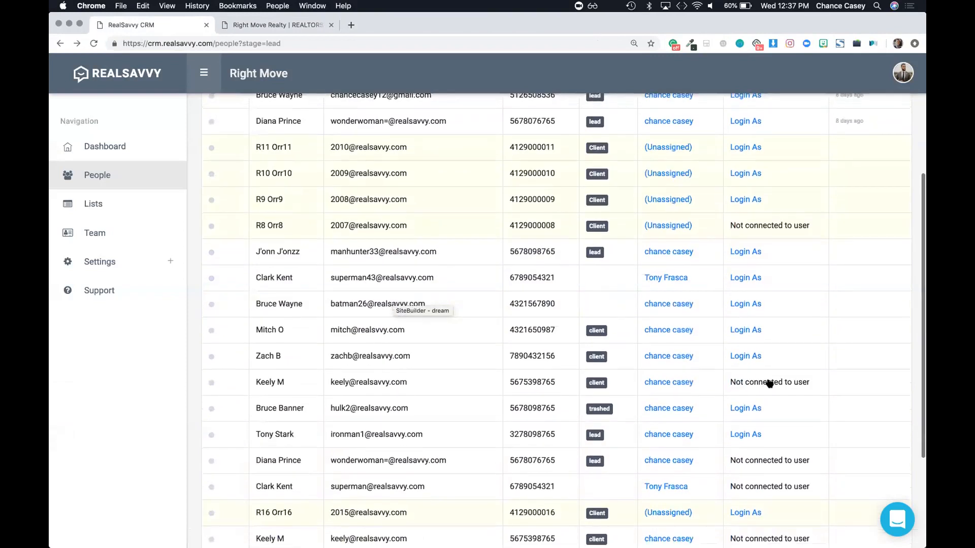
{"action": "scroll", "coordinate": [769, 383], "scroll_direction": "down", "scroll_amount": 1}
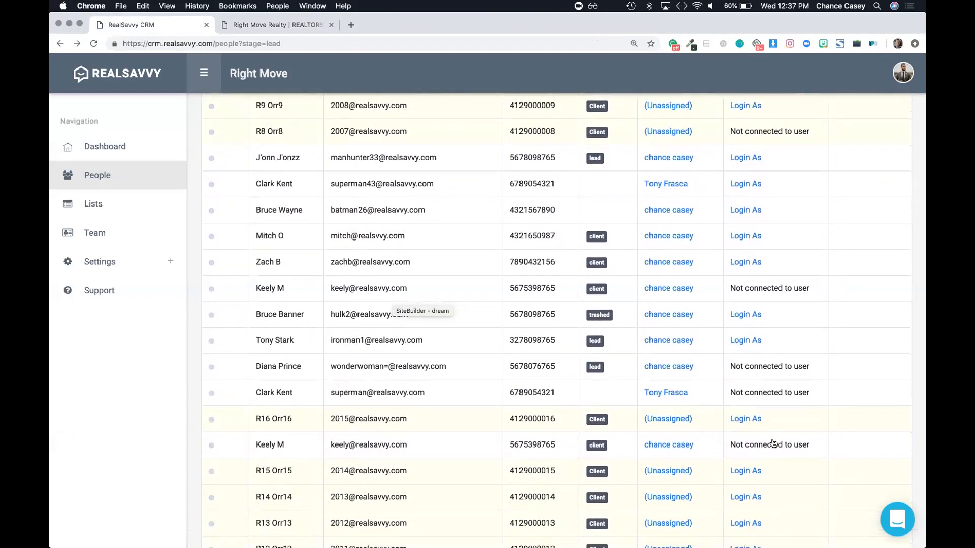
{"action": "scroll", "coordinate": [773, 444], "scroll_direction": "down", "scroll_amount": 2}
{"action": "left_click", "coordinate": [762, 385]}
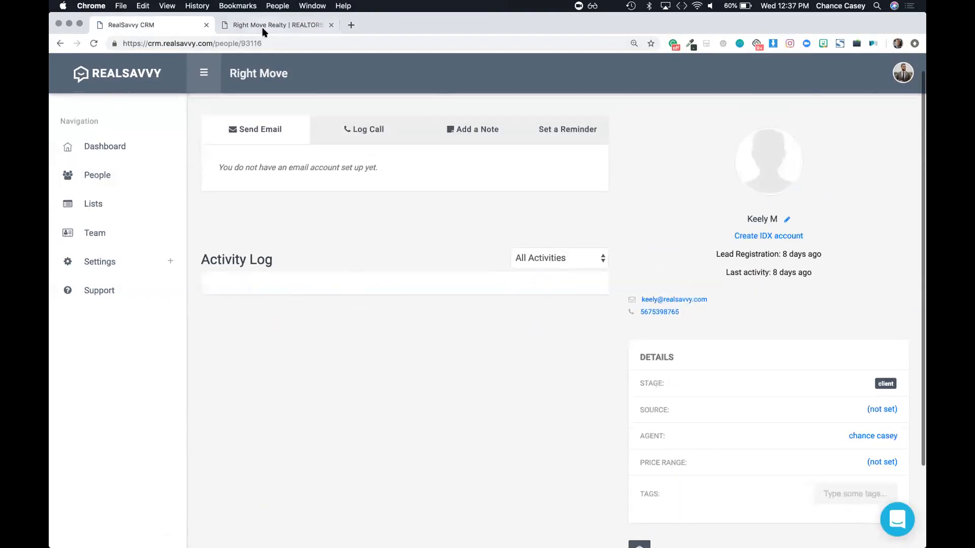
{"action": "left_click", "coordinate": [264, 29]}
{"action": "left_click", "coordinate": [146, 25]}
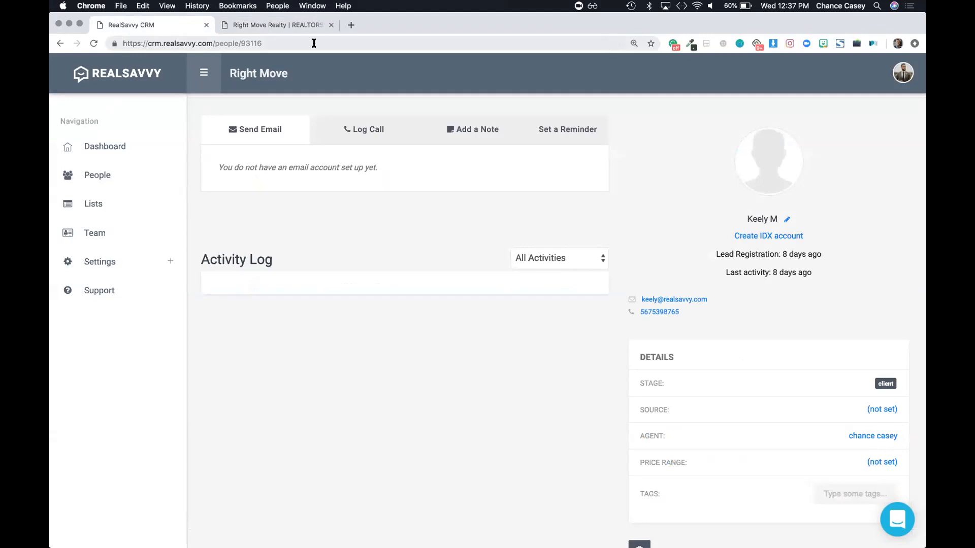
{"action": "key", "text": "ctrl+Up"}
{"action": "left_click", "coordinate": [419, 156]}
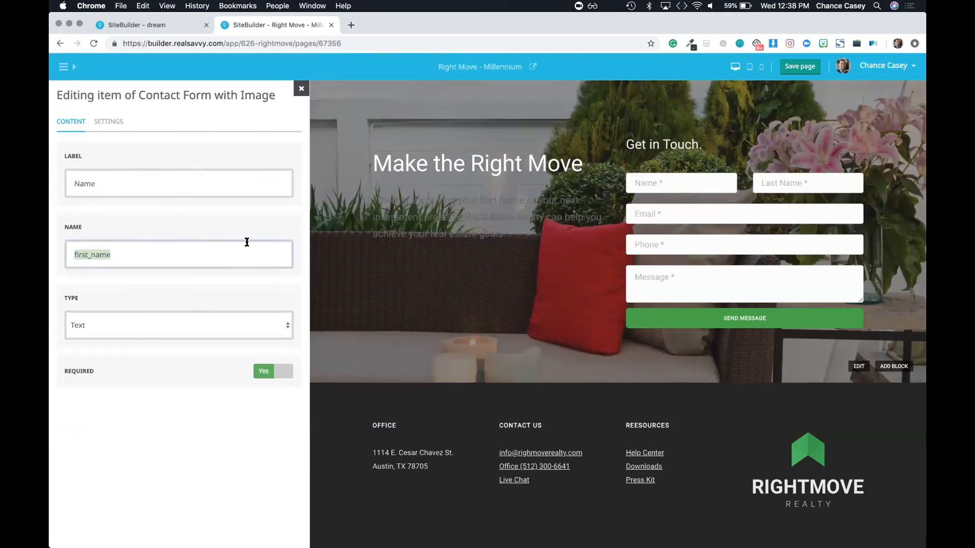
Step: Return to the Contact Form with Image settings, whose fields now read Name, Last Name, Email, Phone, Message
{"action": "left_click", "coordinate": [301, 91]}
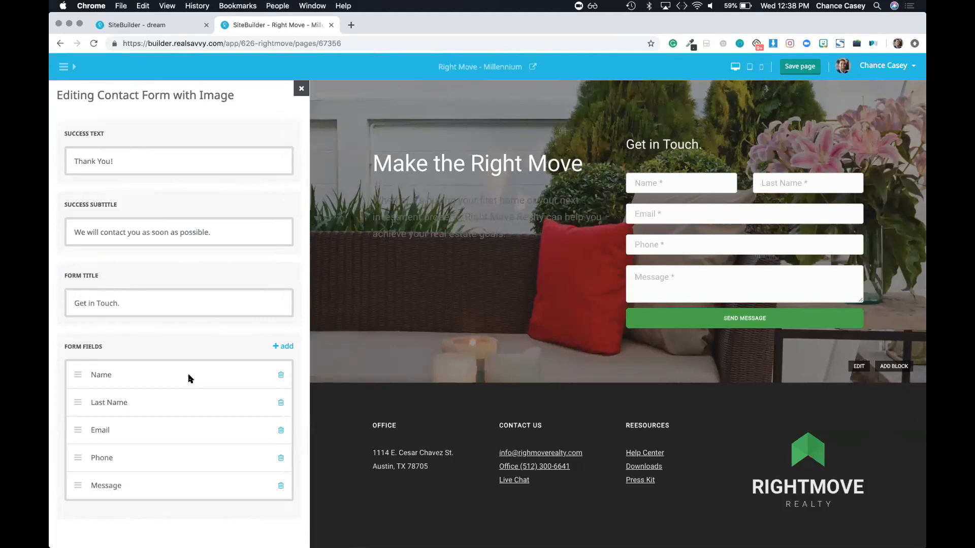
{"action": "scroll", "coordinate": [370, 367], "scroll_direction": "down", "scroll_amount": 5}
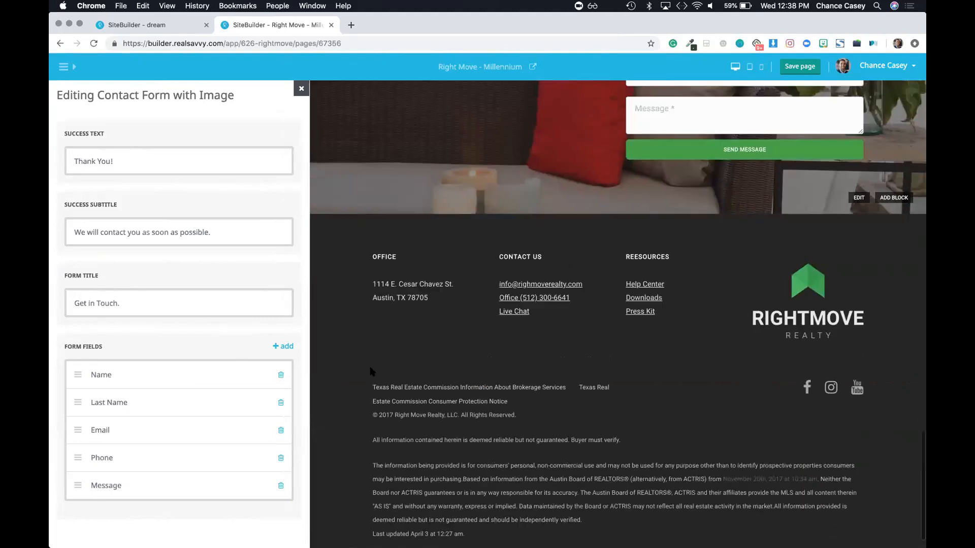
{"action": "scroll", "coordinate": [371, 371], "scroll_direction": "up", "scroll_amount": 20}
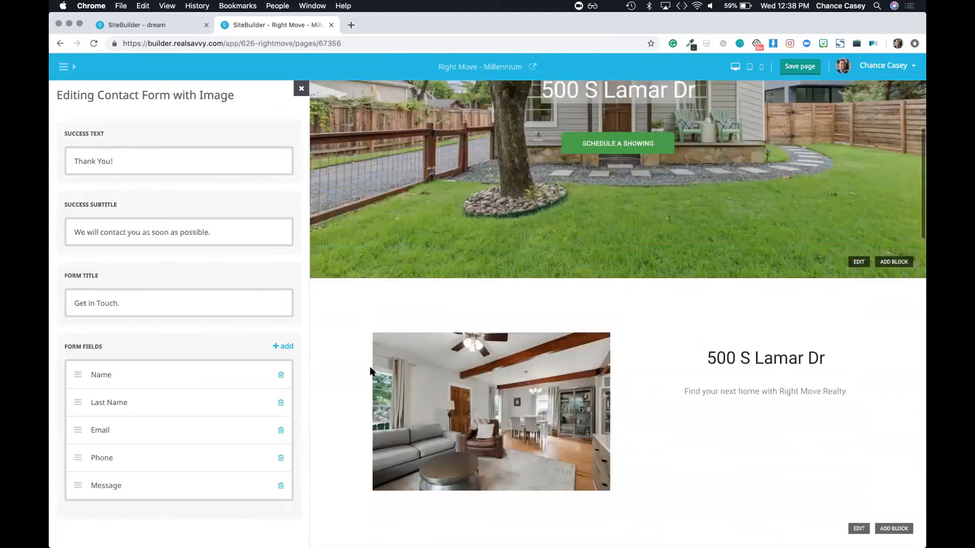
{"action": "scroll", "coordinate": [371, 371], "scroll_direction": "up", "scroll_amount": 5}
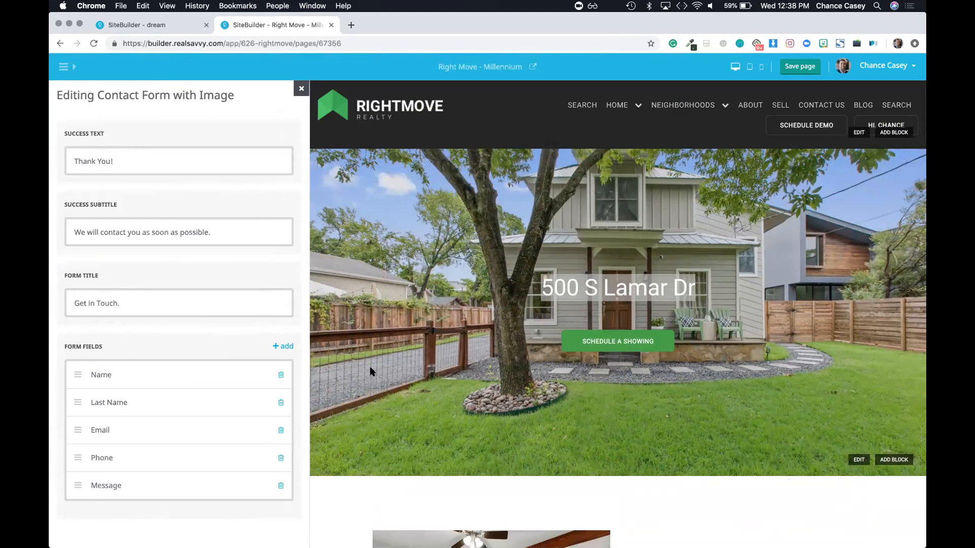
{"action": "left_click", "coordinate": [301, 90]}
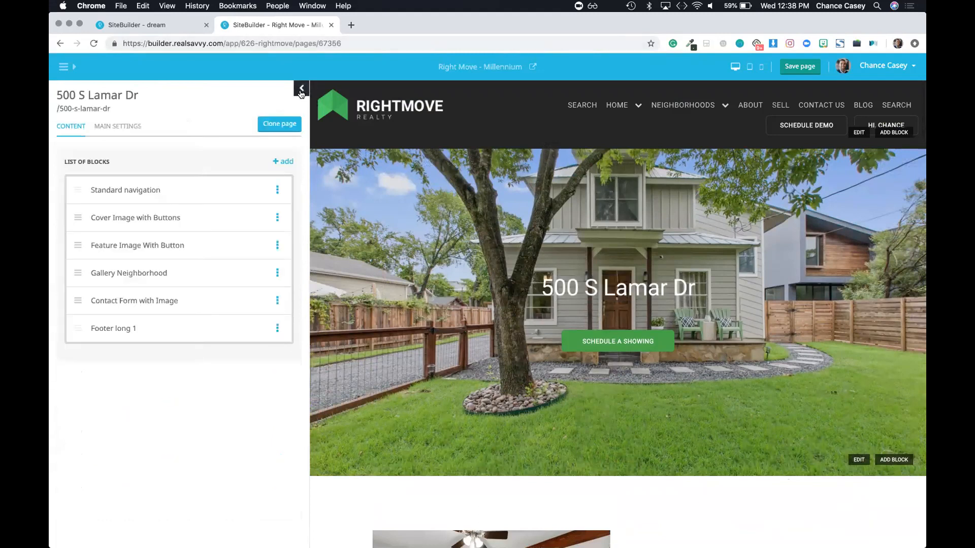
{"action": "left_click", "coordinate": [274, 129]}
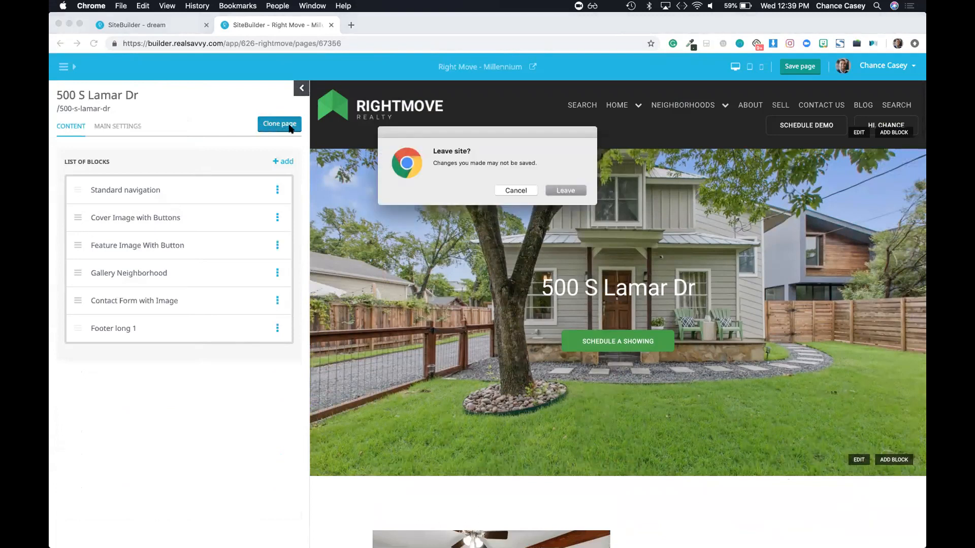
{"action": "left_click", "coordinate": [561, 189]}
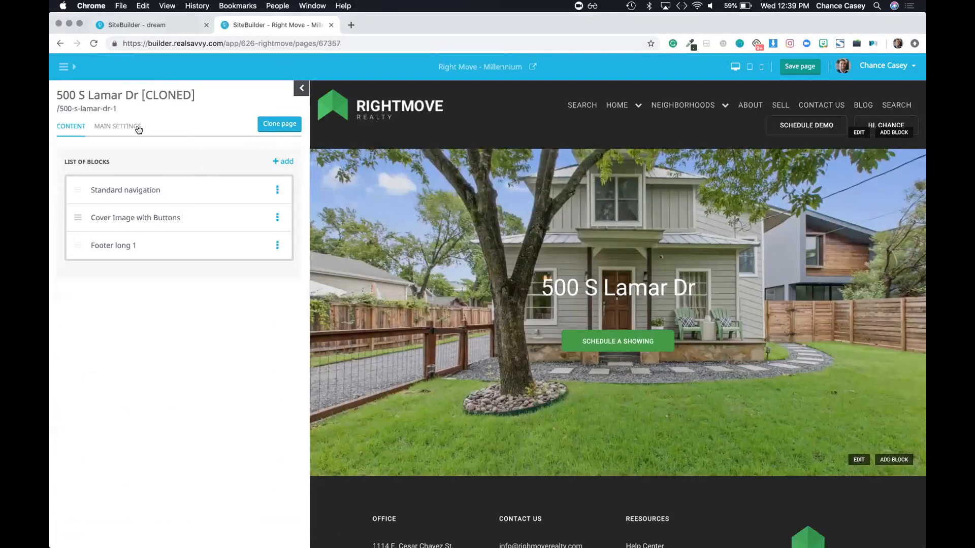
{"action": "left_click", "coordinate": [120, 132]}
{"action": "triple_click", "coordinate": [298, 185]}
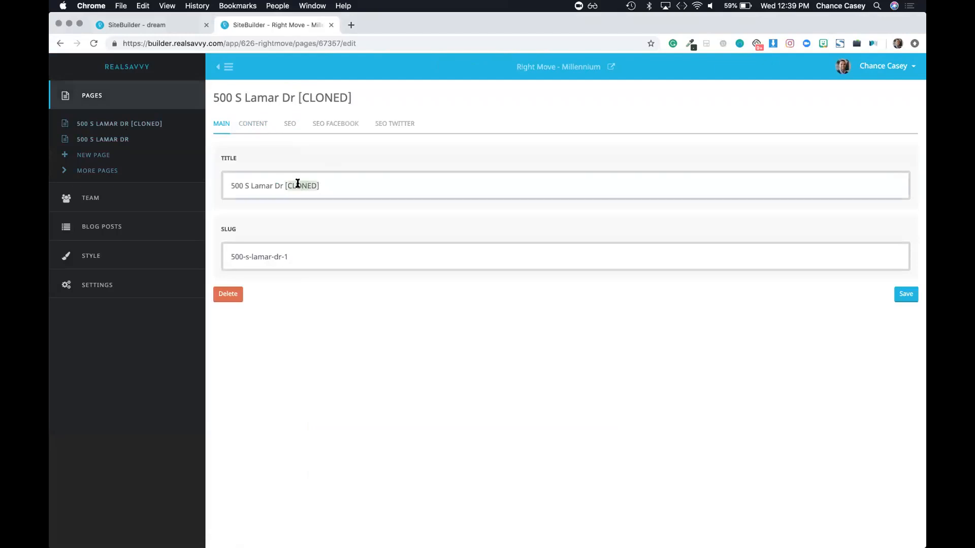
{"action": "triple_click", "coordinate": [254, 256]}
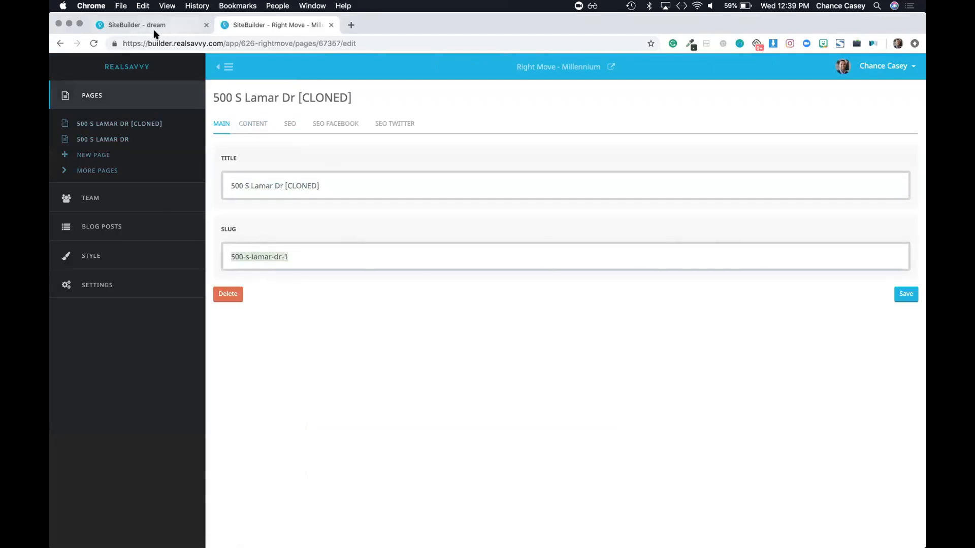
{"action": "left_click", "coordinate": [58, 44]}
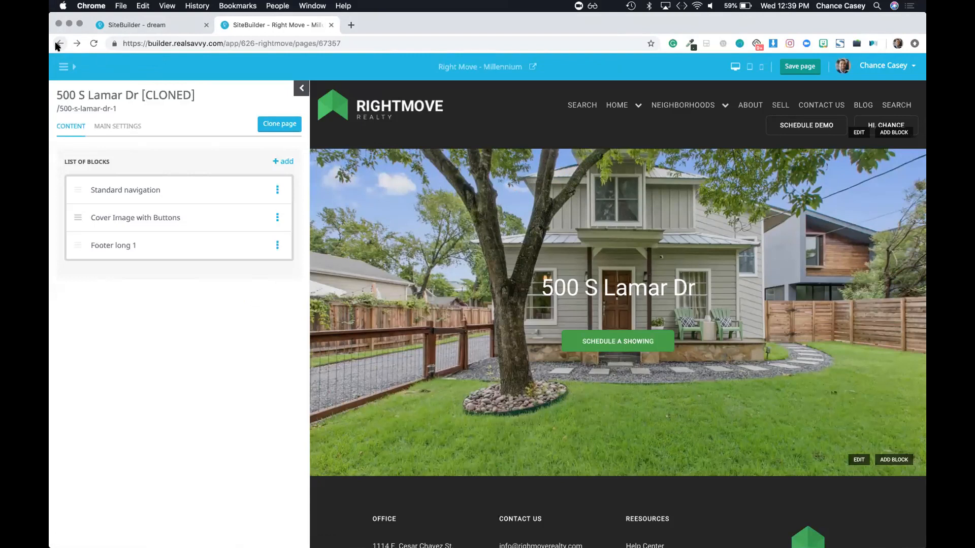
{"action": "key", "text": "ctrl+Up"}
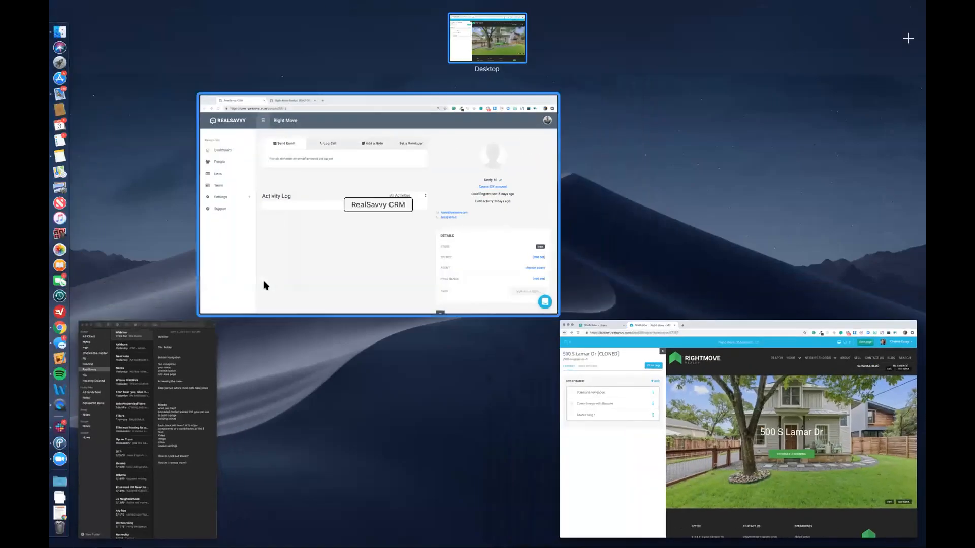
{"action": "left_click", "coordinate": [664, 409]}
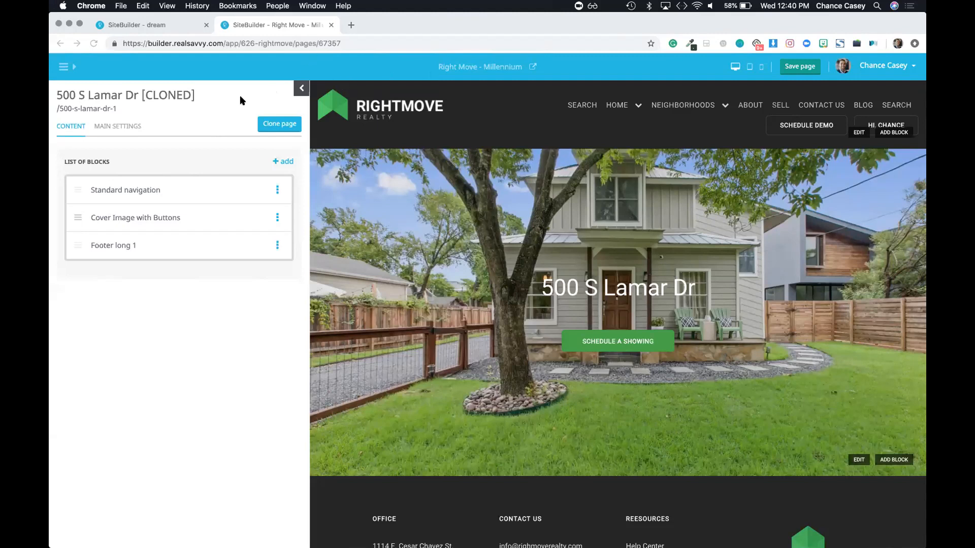
Step: Enter the help address in the browser to load the RealSavvy Help Center home page
{"action": "left_click", "coordinate": [294, 43]}
{"action": "type", "text": "hlep"}
{"action": "key", "text": "BackSpace"}
{"action": "key", "text": "BackSpace"}
{"action": "key", "text": "BackSpace"}
{"action": "type", "text": "elp"}
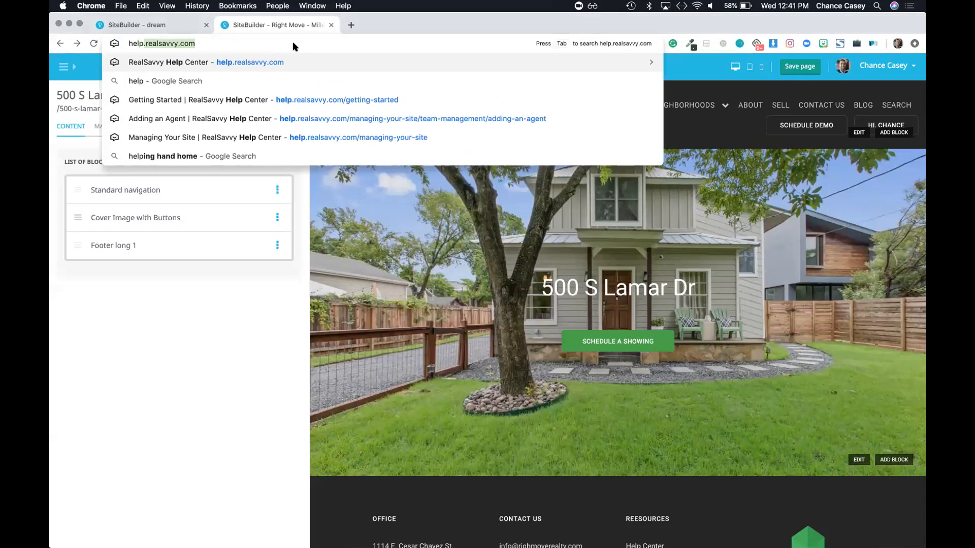
{"action": "key", "text": "Return"}
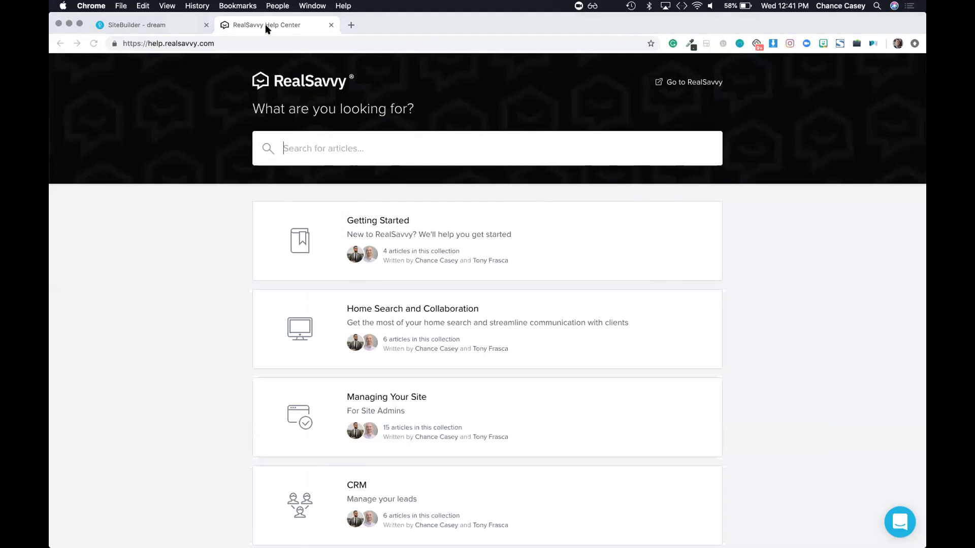
{"action": "left_click", "coordinate": [584, 64]}
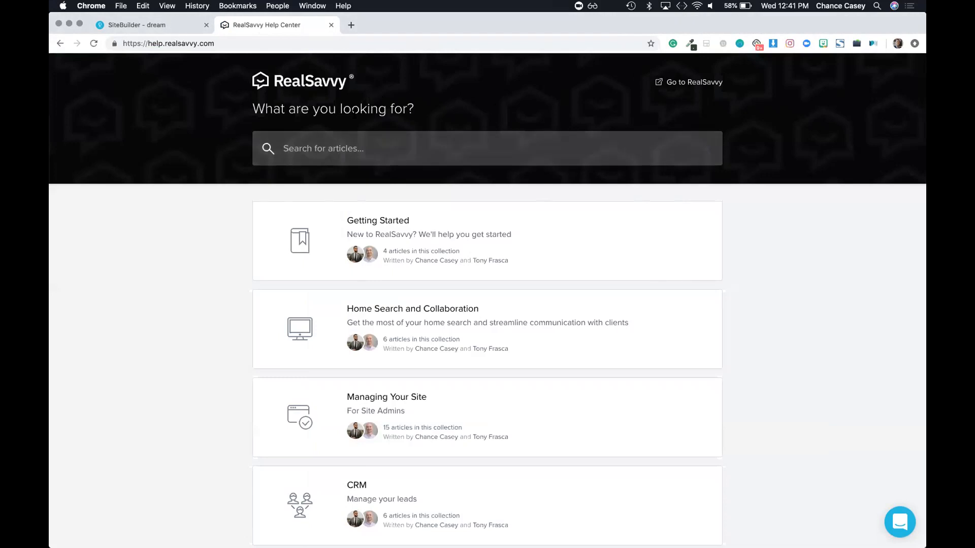
{"action": "left_click_drag", "start_coordinate": [833, 24], "coordinate": [837, 79]}
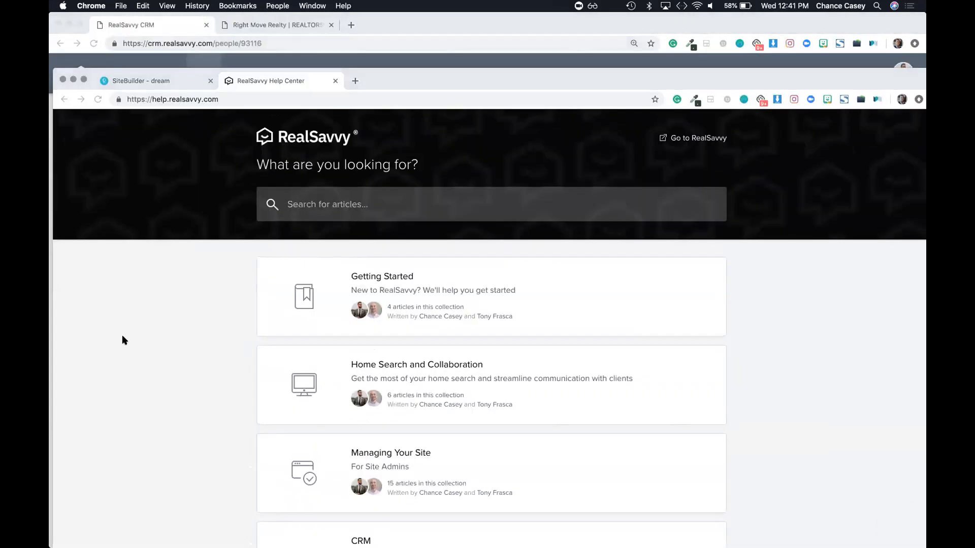
{"action": "left_click", "coordinate": [177, 89]}
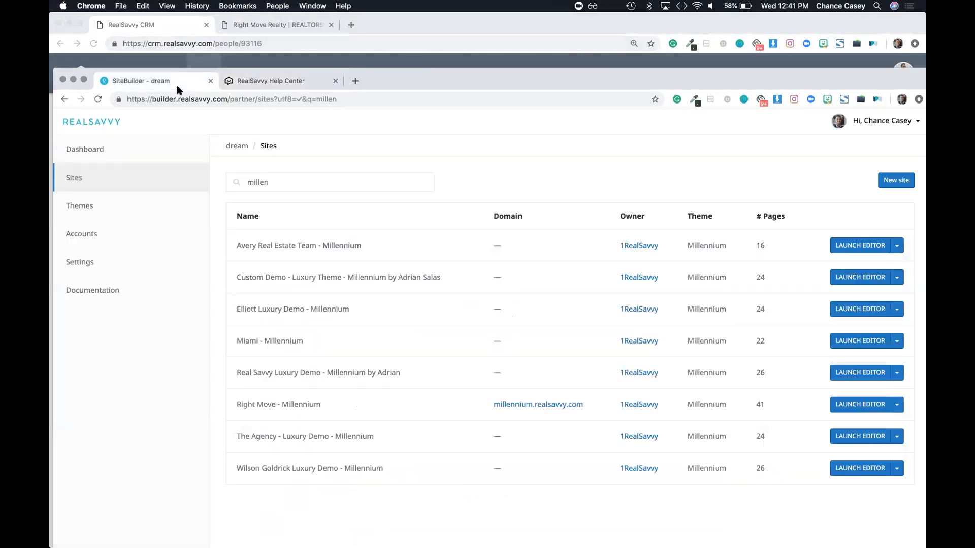
{"action": "left_click", "coordinate": [274, 44]}
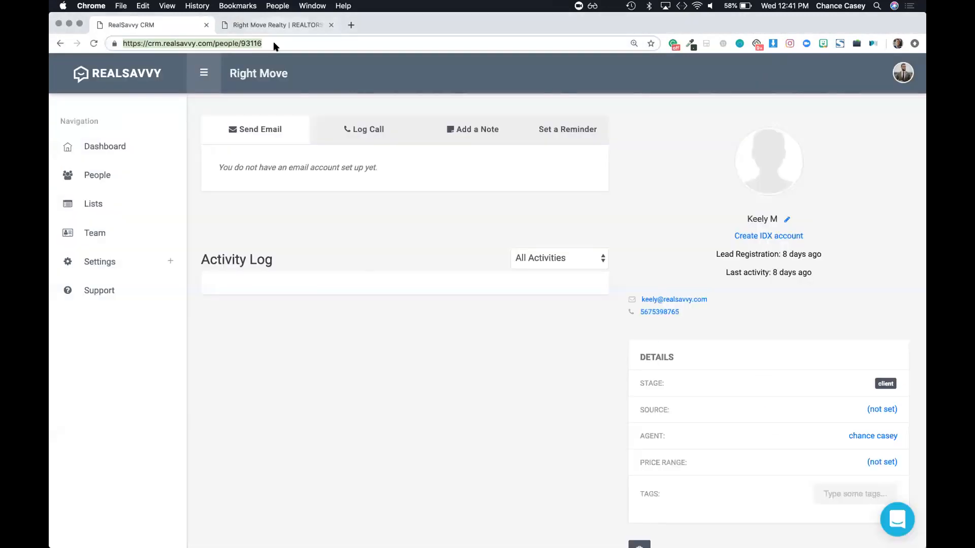
{"action": "key", "text": "ctrl+Tab"}
{"action": "key", "text": "ctrl+Up"}
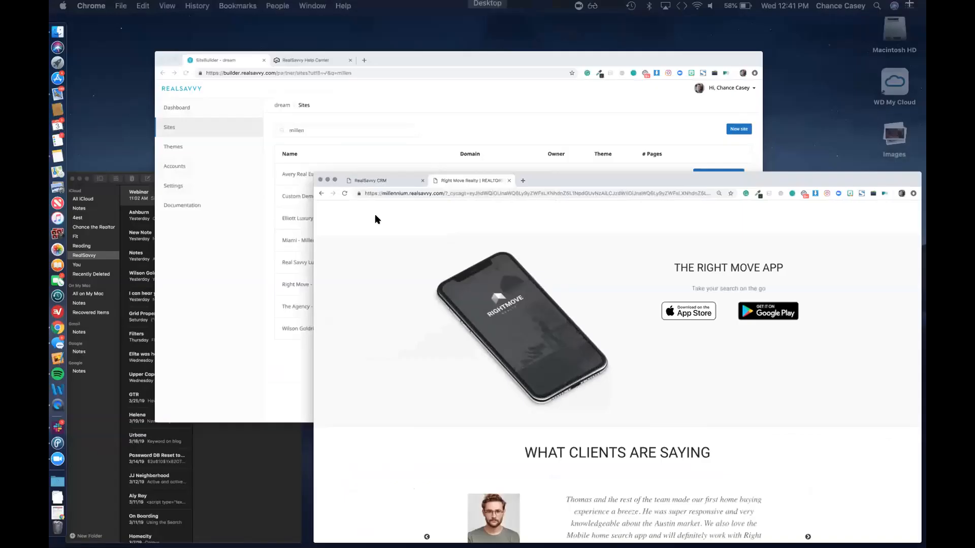
{"action": "left_click", "coordinate": [403, 207]}
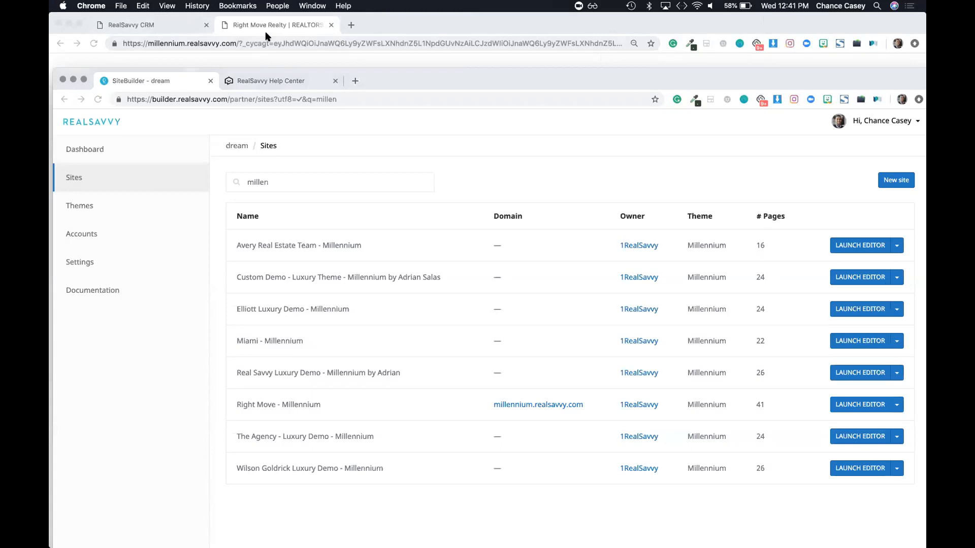
{"action": "left_click", "coordinate": [259, 82]}
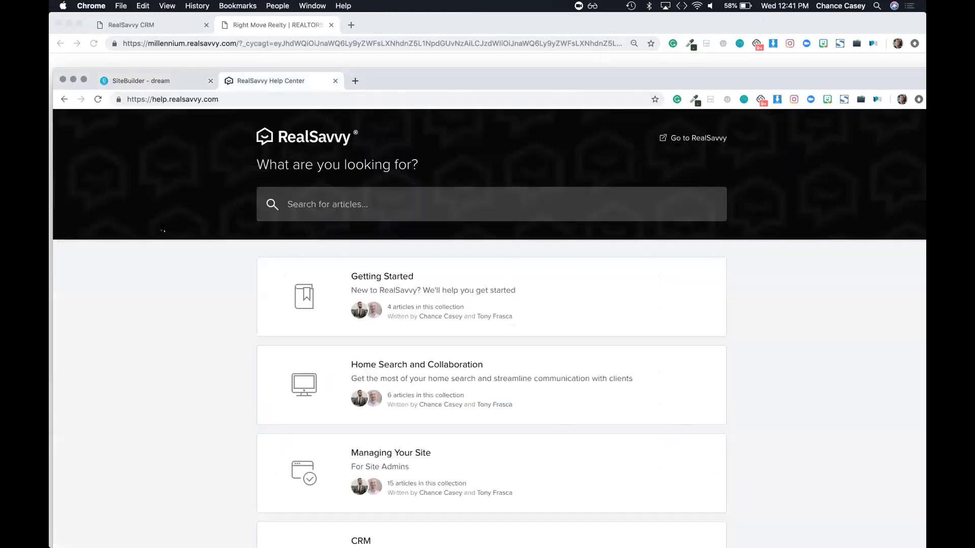
{"action": "scroll", "coordinate": [174, 184], "scroll_direction": "left", "scroll_amount": 5}
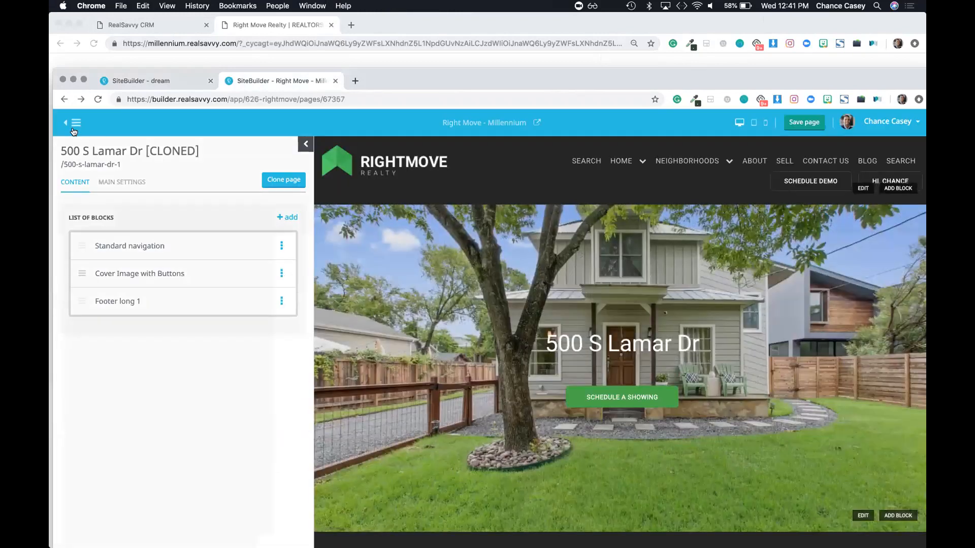
{"action": "left_click", "coordinate": [68, 122]}
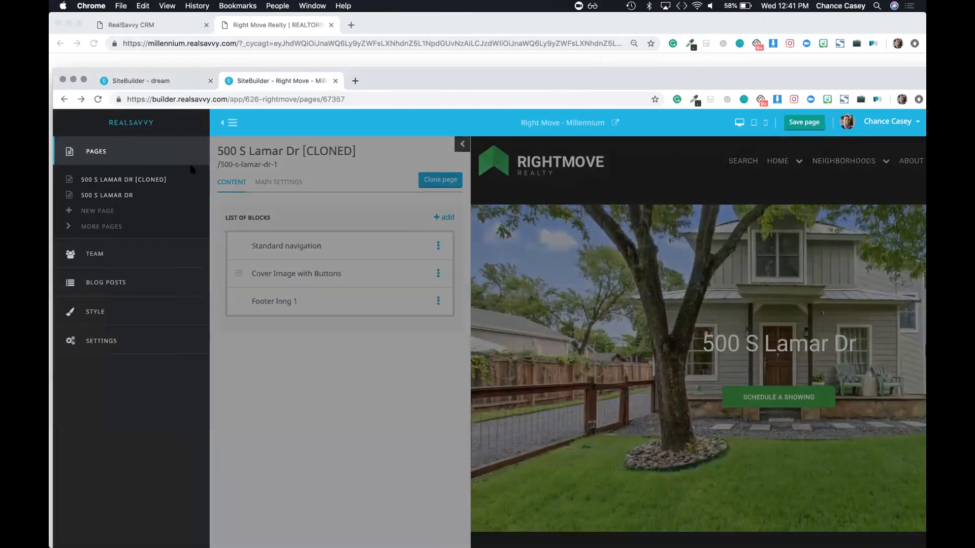
{"action": "left_click", "coordinate": [117, 195]}
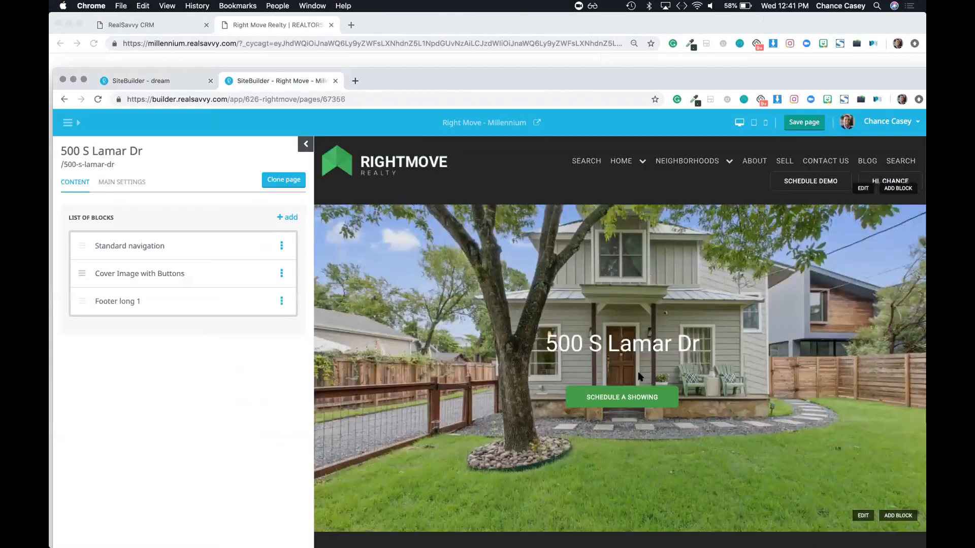
{"action": "left_click", "coordinate": [291, 219]}
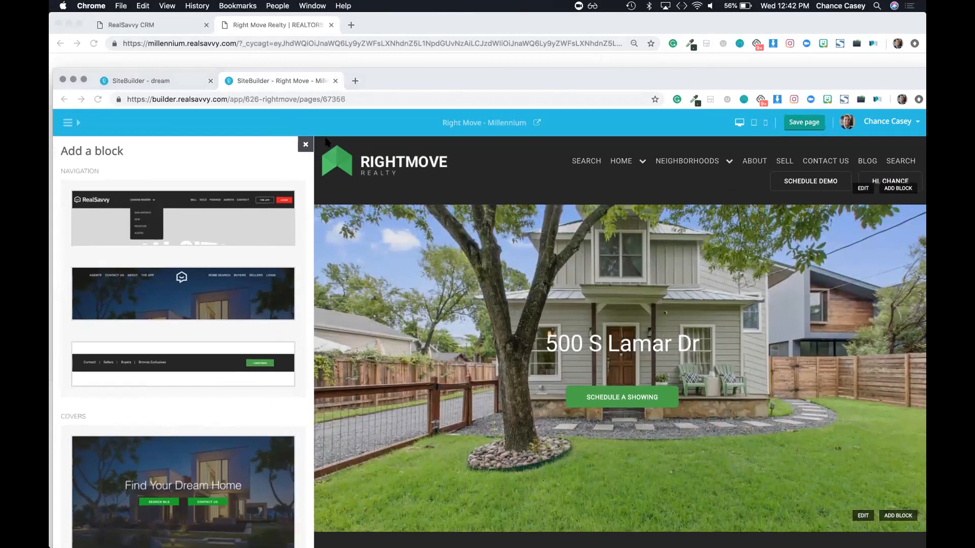
{"action": "left_click", "coordinate": [305, 144]}
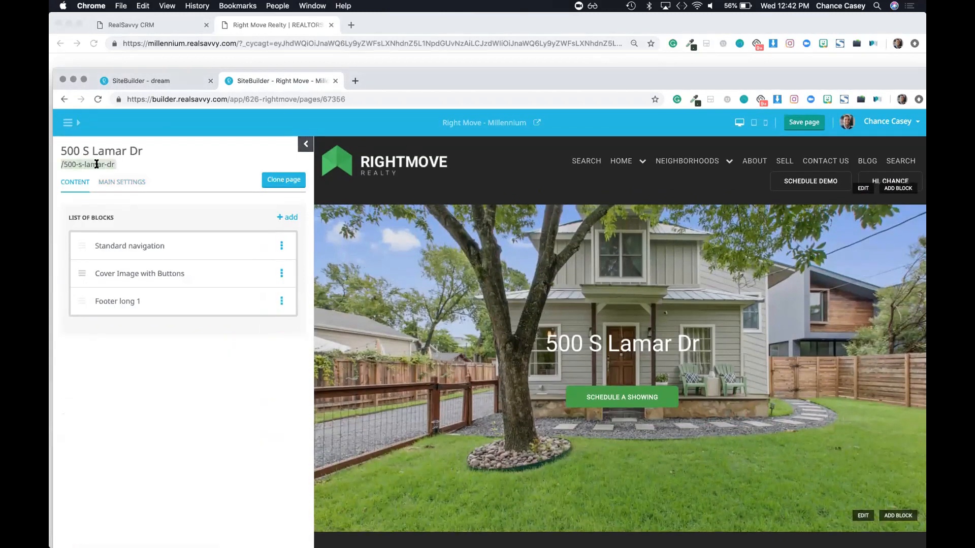
{"action": "key", "text": "super+c"}
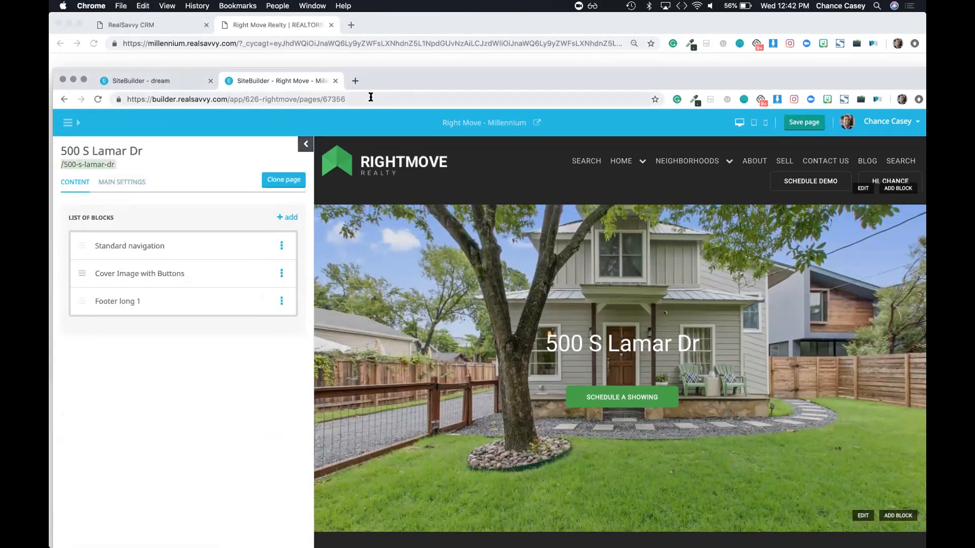
{"action": "left_click", "coordinate": [537, 123]}
{"action": "scroll", "coordinate": [418, 329], "scroll_direction": "down", "scroll_amount": 5}
{"action": "scroll", "coordinate": [417, 329], "scroll_direction": "up", "scroll_amount": 5}
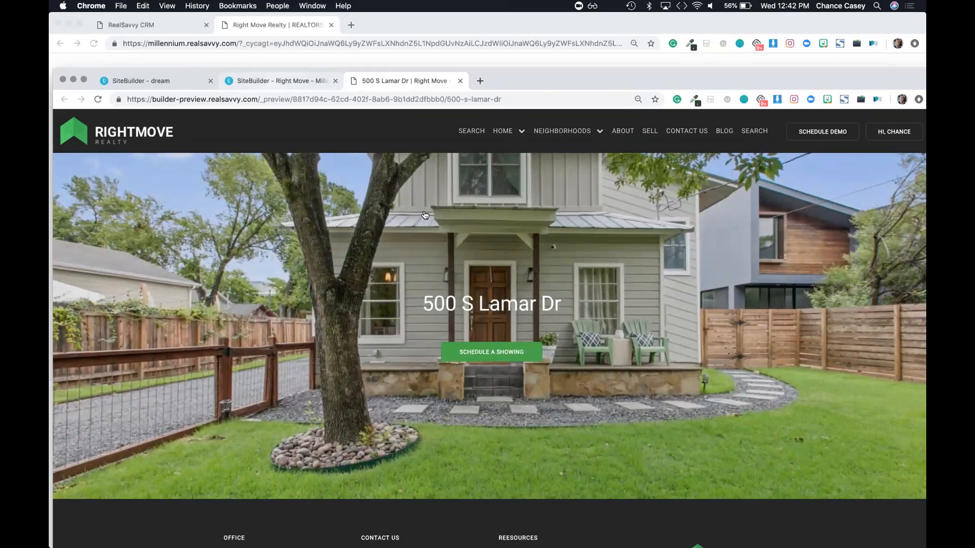
{"action": "left_click", "coordinate": [281, 81]}
{"action": "scroll", "coordinate": [531, 285], "scroll_direction": "down", "scroll_amount": 3}
{"action": "scroll", "coordinate": [531, 284], "scroll_direction": "up", "scroll_amount": 1}
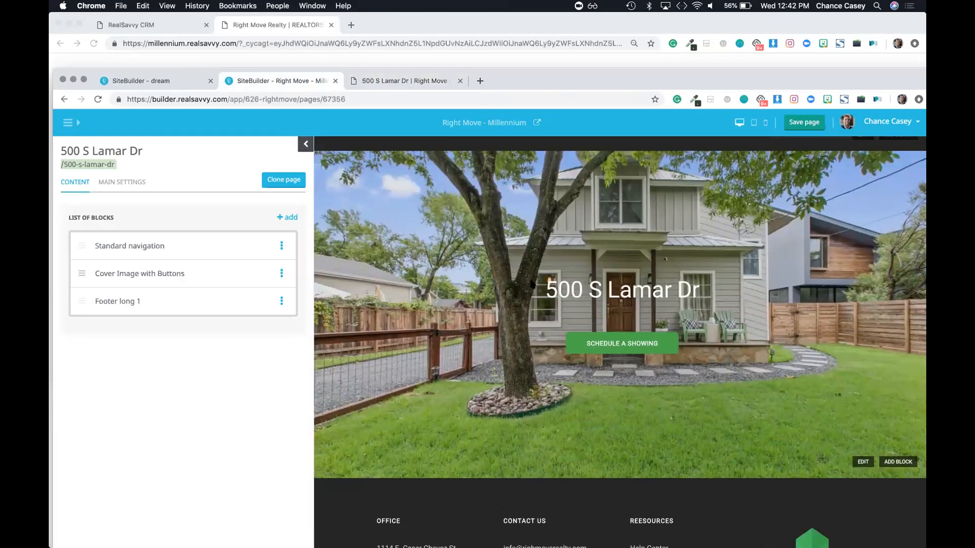
{"action": "left_click", "coordinate": [800, 128]}
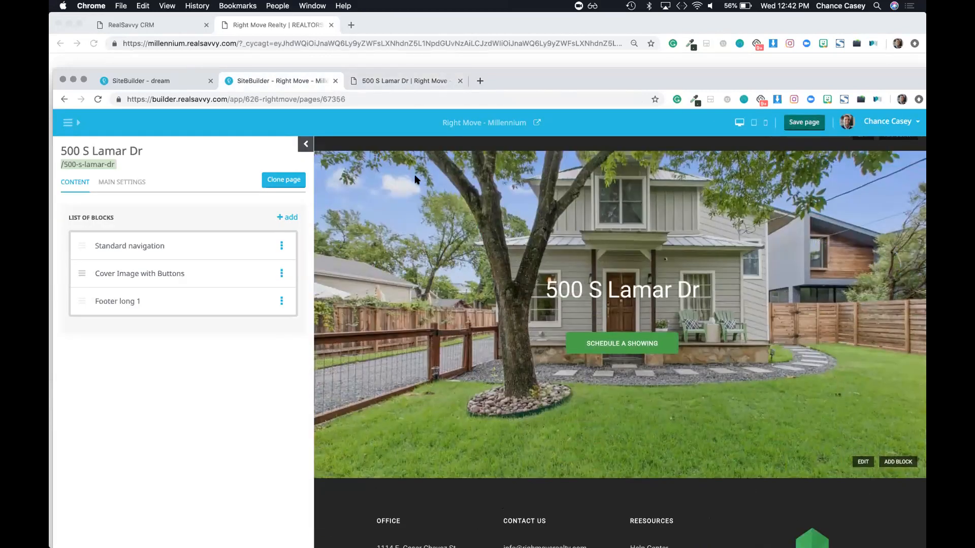
Step: Return to the preview, raise the browser window, and start a new blank tab
{"action": "left_click", "coordinate": [371, 84]}
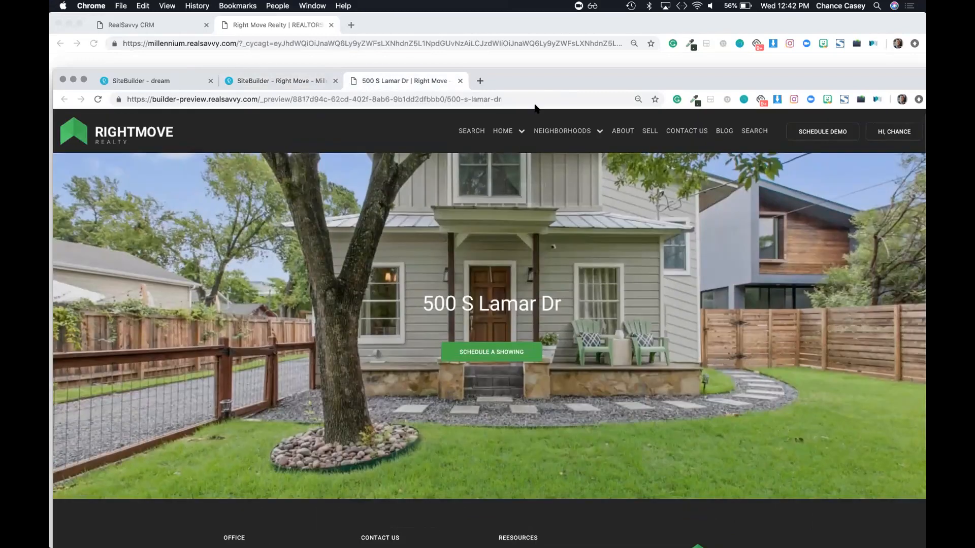
{"action": "left_click_drag", "start_coordinate": [516, 81], "coordinate": [515, 15]}
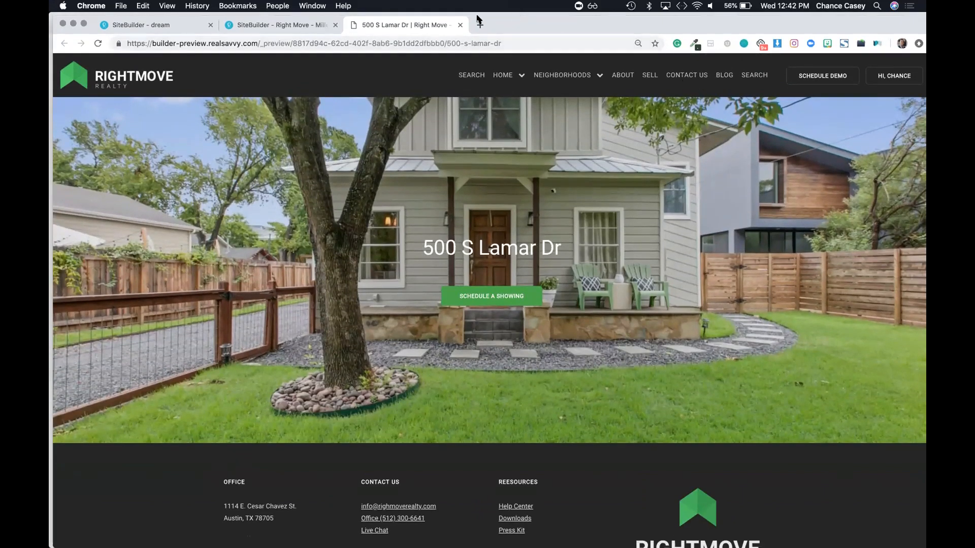
{"action": "left_click", "coordinate": [480, 25]}
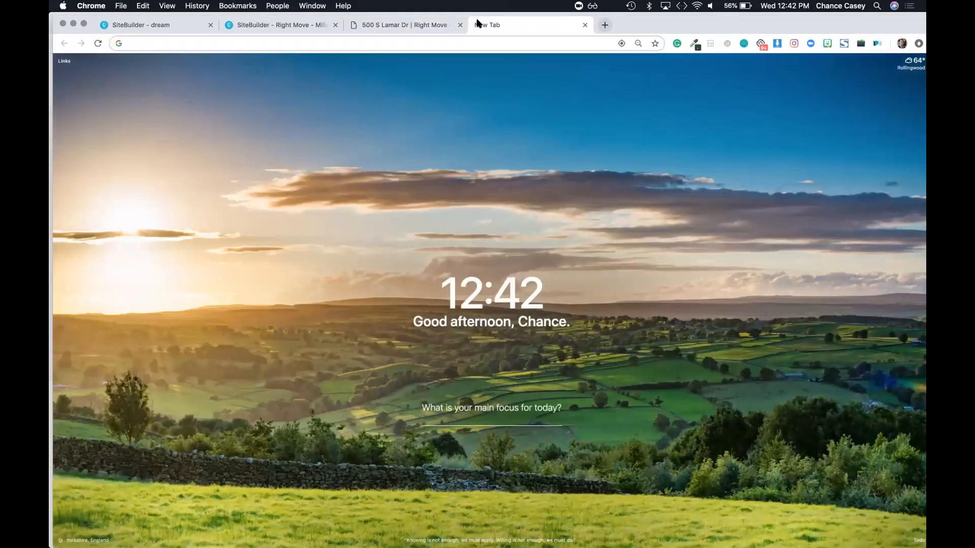
{"action": "type", "text": "sear"}
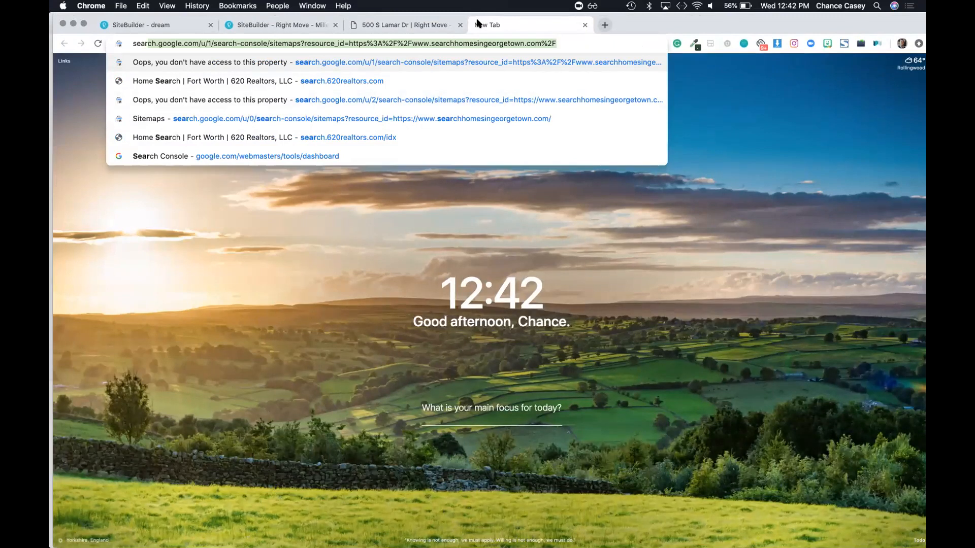
{"action": "key", "text": "BackSpace"}
{"action": "key", "text": "BackSpace"}
{"action": "key", "text": "BackSpace"}
{"action": "key", "text": "BackSpace"}
{"action": "key", "text": "BackSpace"}
{"action": "type", "text": "mill"}
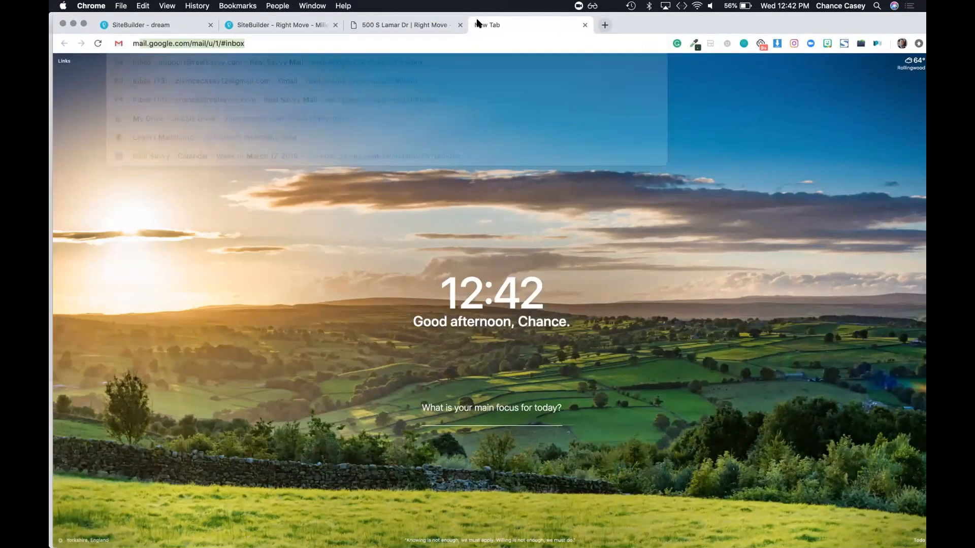
{"action": "key", "text": "Right"}
{"action": "type", "text": "/"}
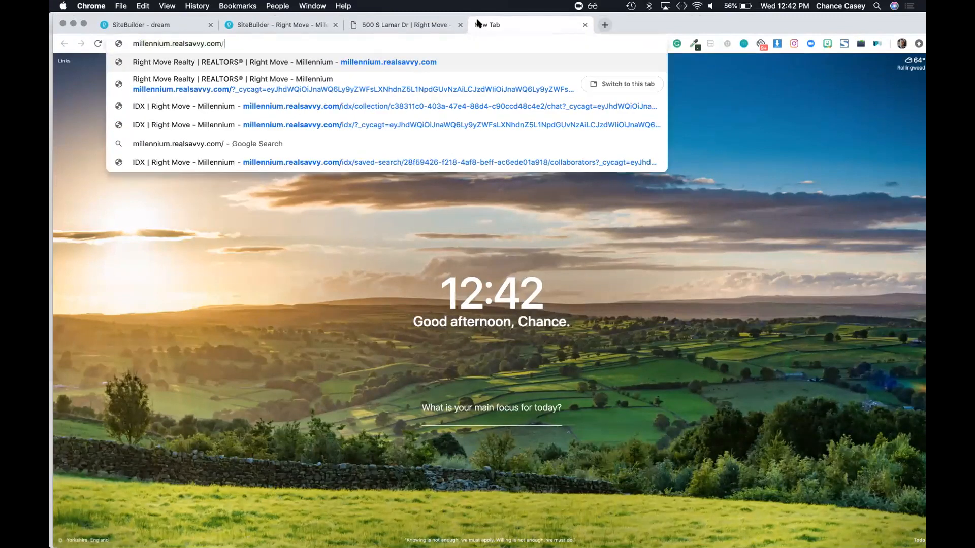
{"action": "key", "text": "super+v"}
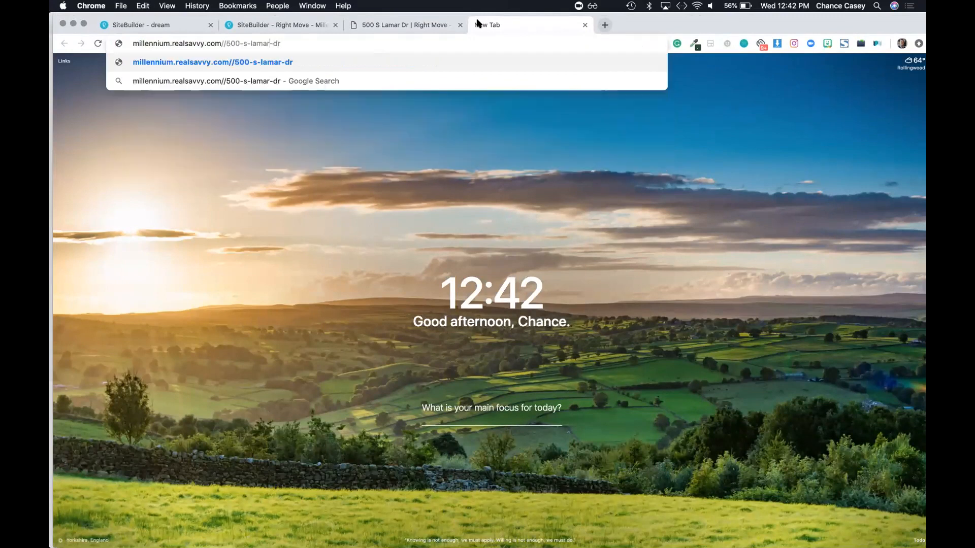
{"action": "key", "text": "BackSpace"}
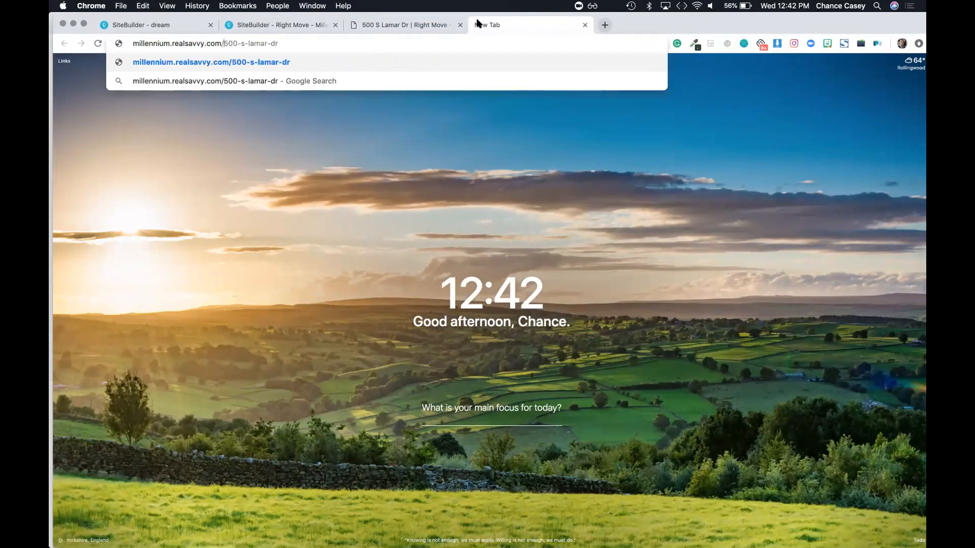
{"action": "key", "text": "Return"}
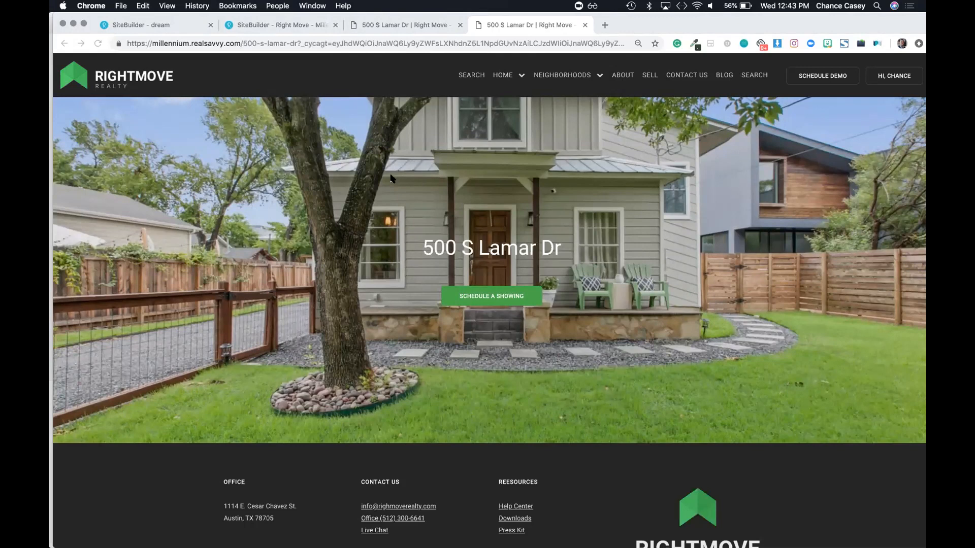
Step: Switch back to the SiteBuilder - Right Move editor tab
{"action": "left_click", "coordinate": [364, 284]}
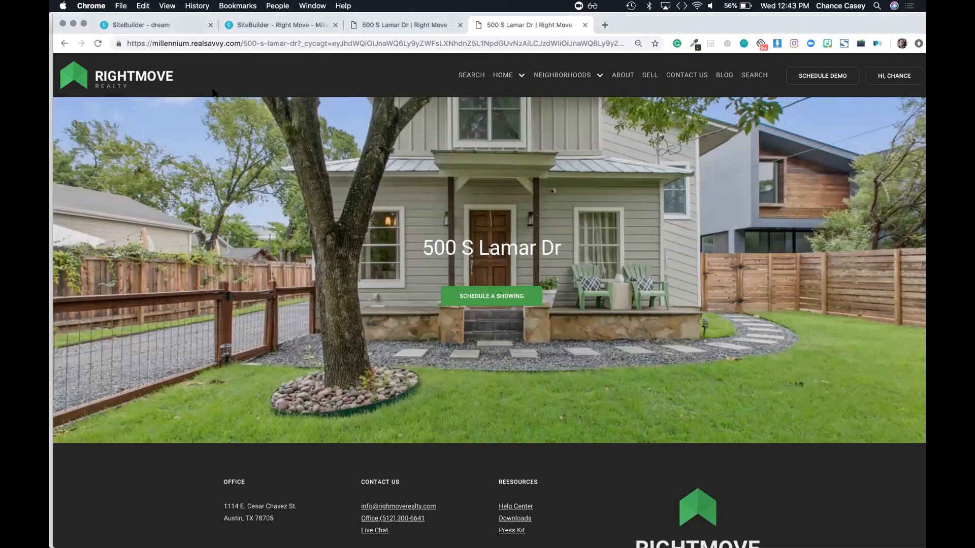
{"action": "left_click", "coordinate": [417, 26]}
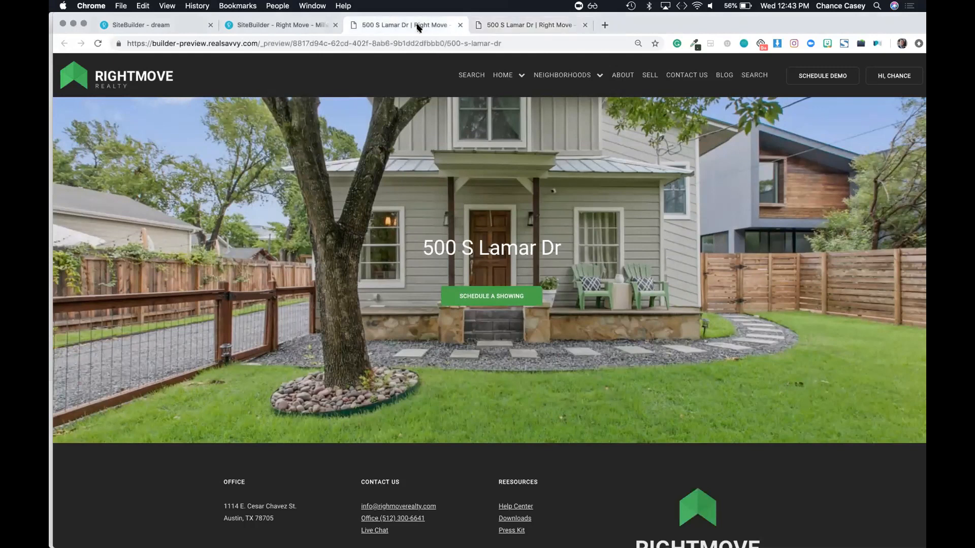
{"action": "left_click", "coordinate": [293, 25]}
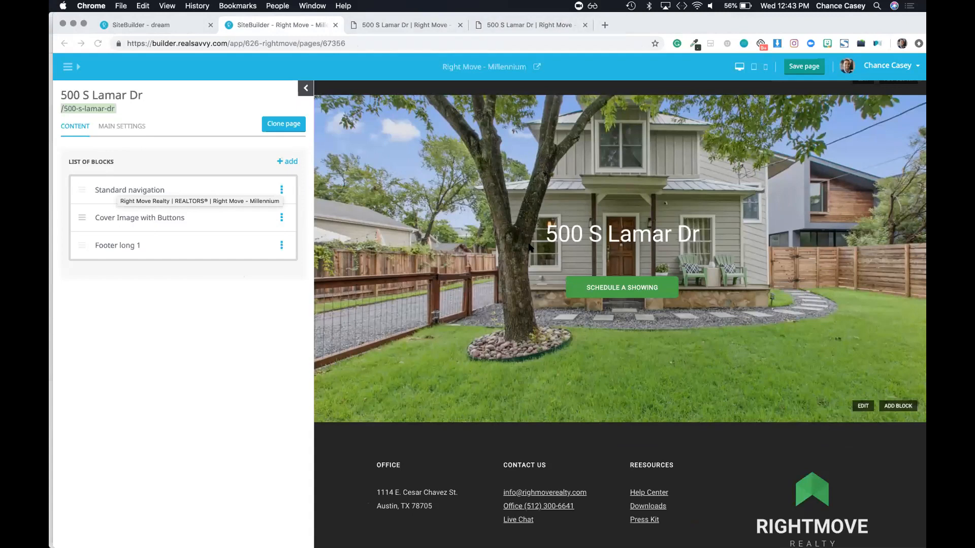
Step: Add a new item labelled 'My Listing' to the Standard navigation menu
{"action": "scroll", "coordinate": [529, 247], "scroll_direction": "up", "scroll_amount": 2}
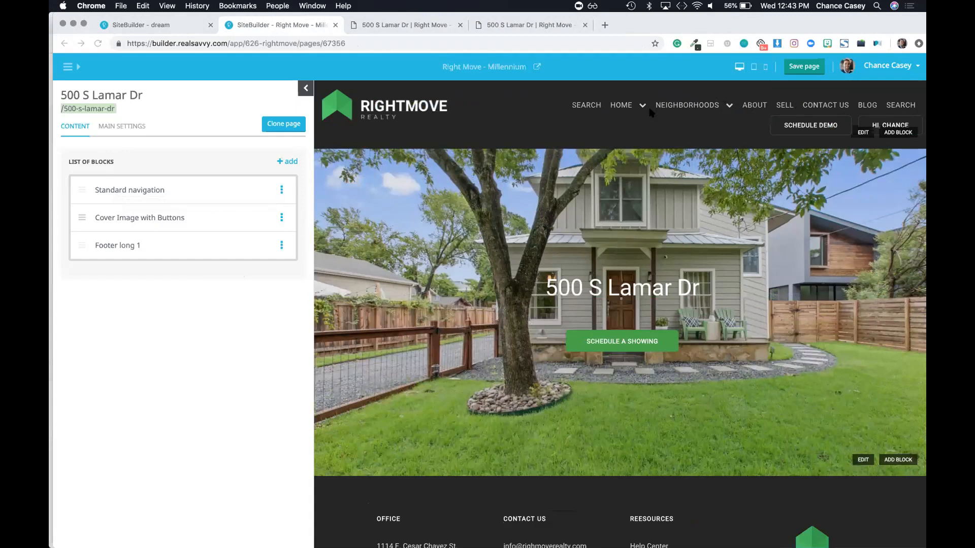
{"action": "left_click", "coordinate": [122, 191]}
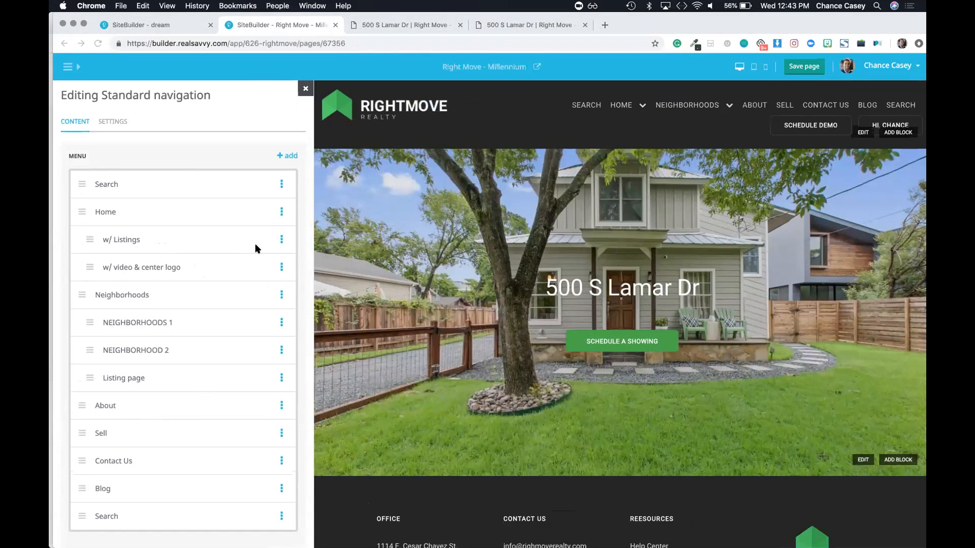
{"action": "scroll", "coordinate": [222, 334], "scroll_direction": "down", "scroll_amount": 2}
{"action": "scroll", "coordinate": [274, 172], "scroll_direction": "up", "scroll_amount": 2}
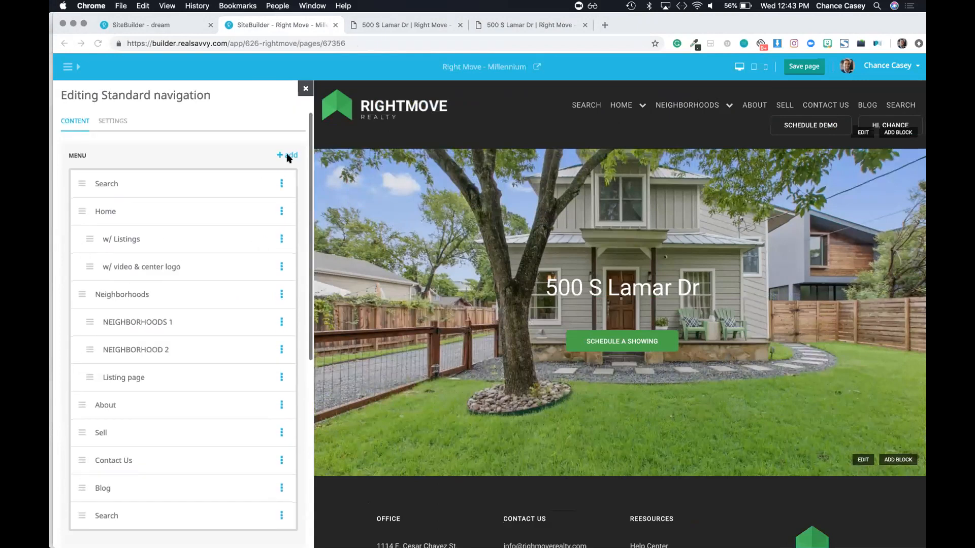
{"action": "left_click", "coordinate": [288, 156]}
{"action": "double_click", "coordinate": [157, 151]}
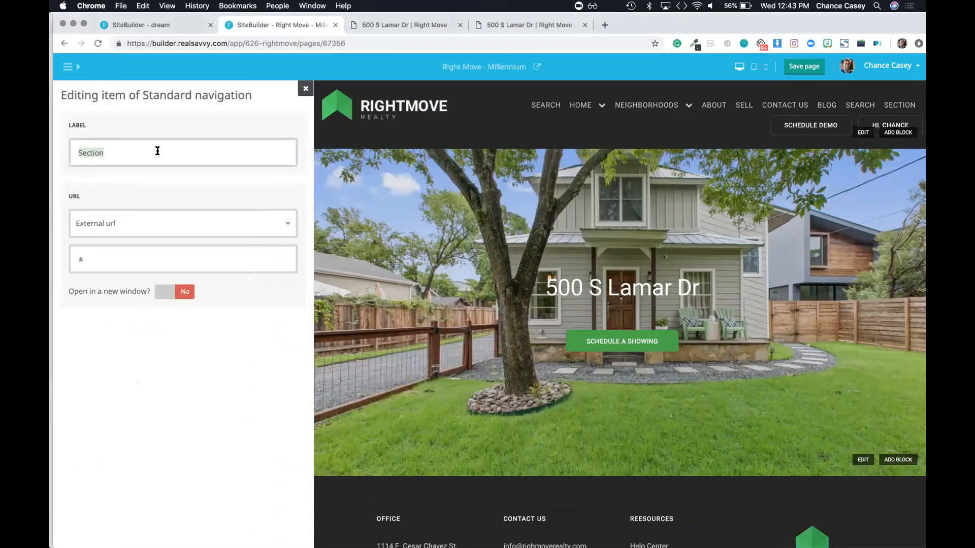
{"action": "type", "text": "My Listing"}
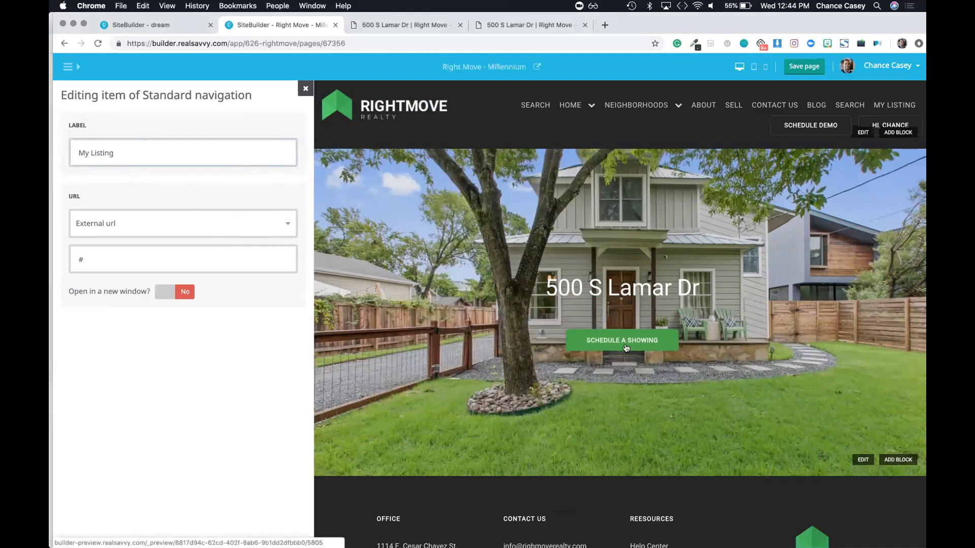
{"action": "left_click", "coordinate": [103, 219]}
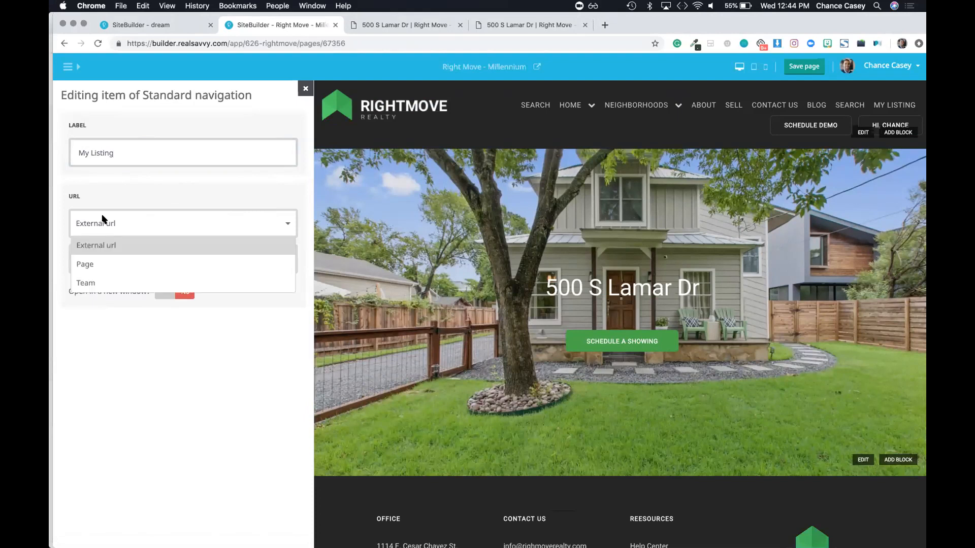
{"action": "left_click", "coordinate": [92, 265]}
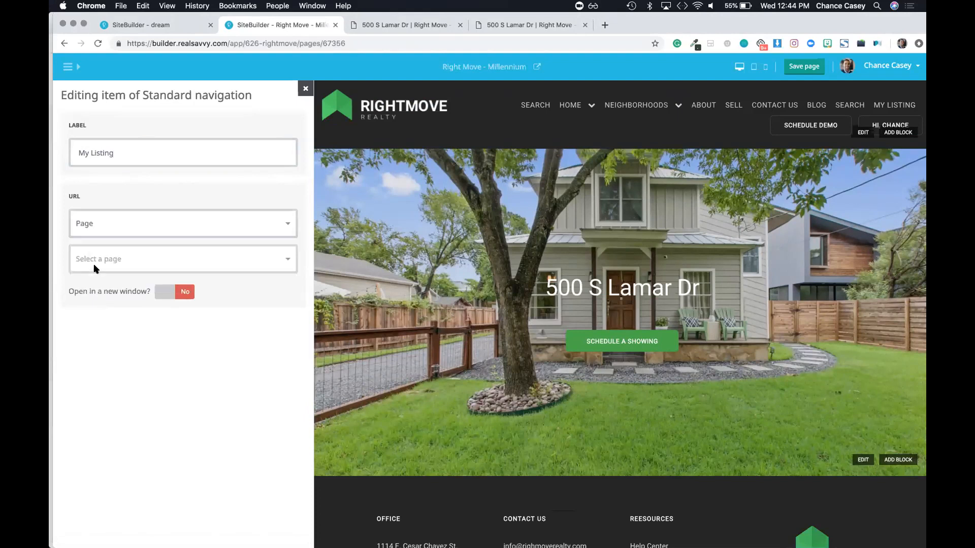
{"action": "left_click", "coordinate": [133, 260]}
{"action": "scroll", "coordinate": [133, 281], "scroll_direction": "down", "scroll_amount": 2}
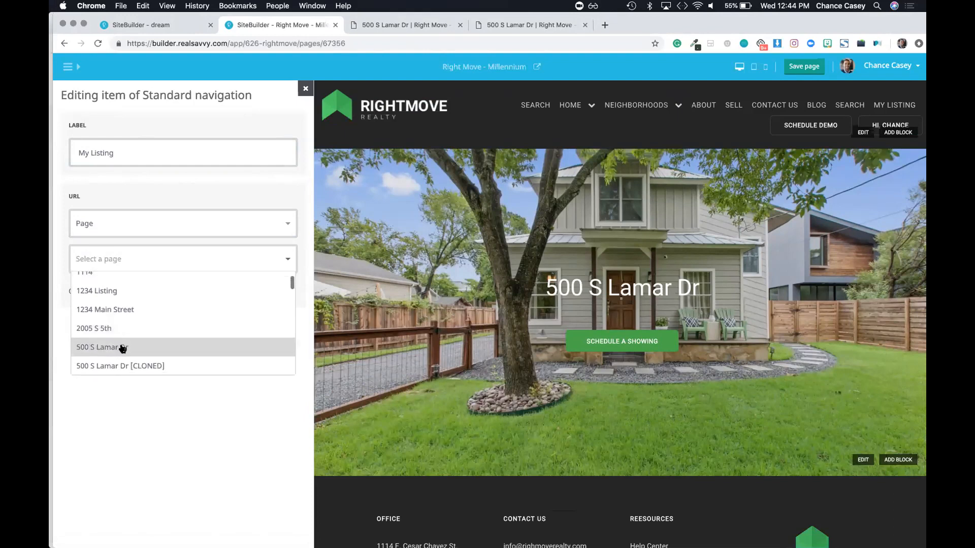
{"action": "left_click", "coordinate": [187, 348]}
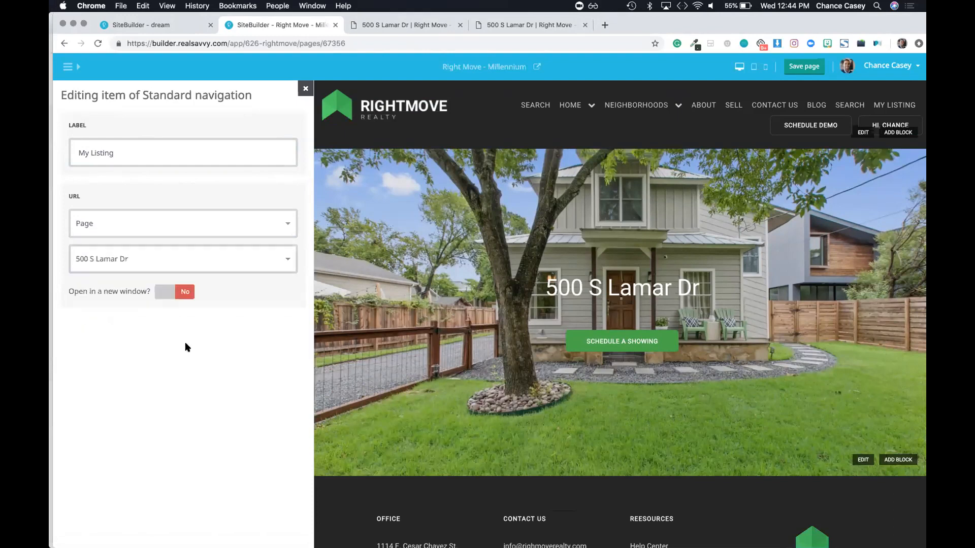
{"action": "left_click", "coordinate": [804, 67]}
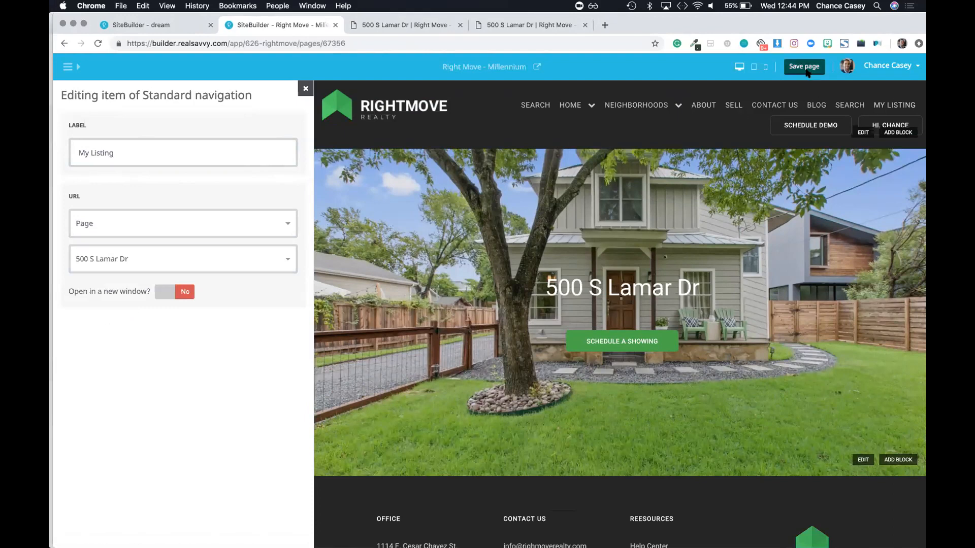
{"action": "left_click", "coordinate": [538, 69]}
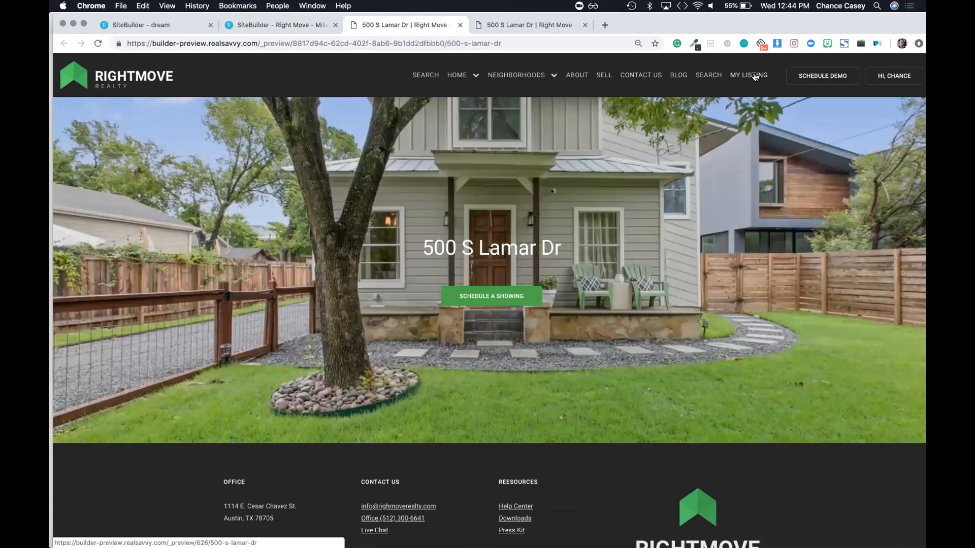
{"action": "left_click", "coordinate": [755, 77]}
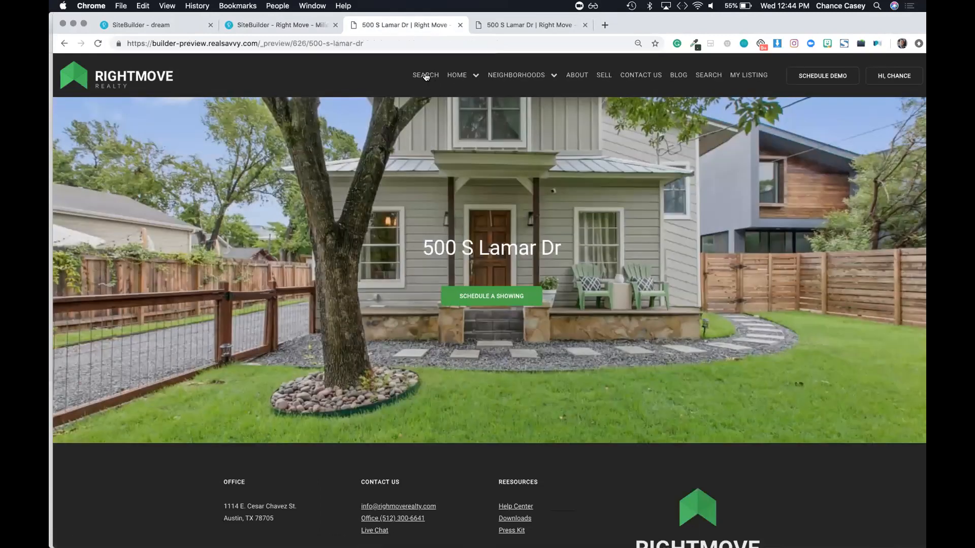
{"action": "left_click", "coordinate": [426, 77]}
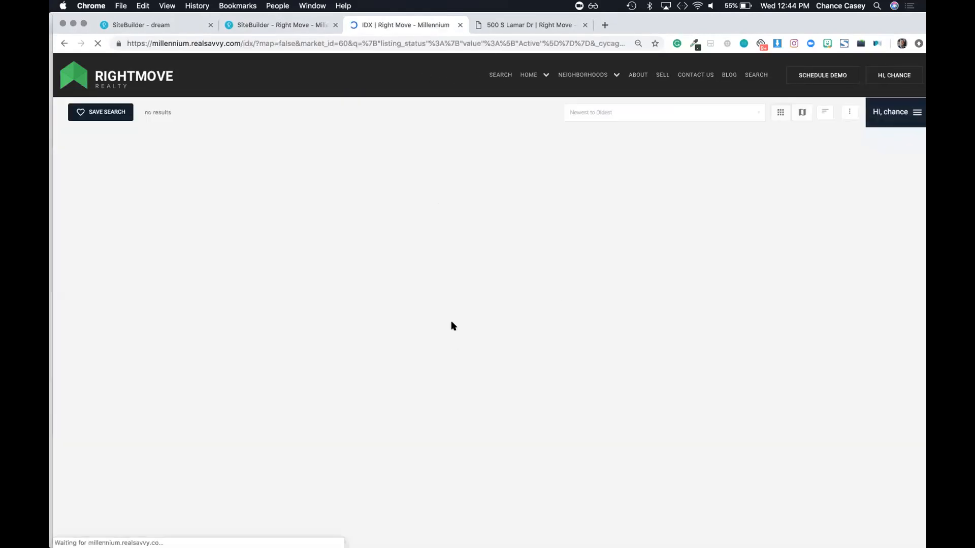
{"action": "left_click", "coordinate": [116, 76]}
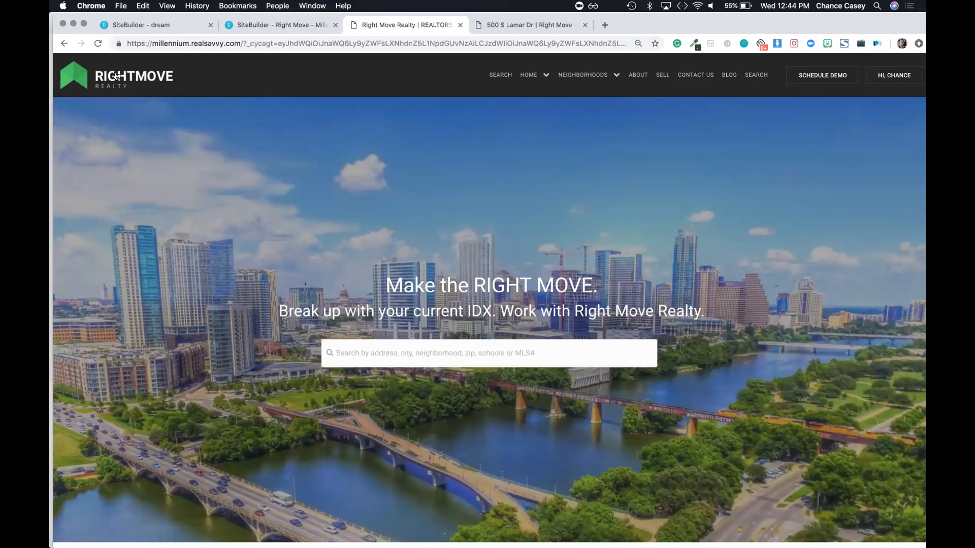
{"action": "left_click", "coordinate": [273, 23]}
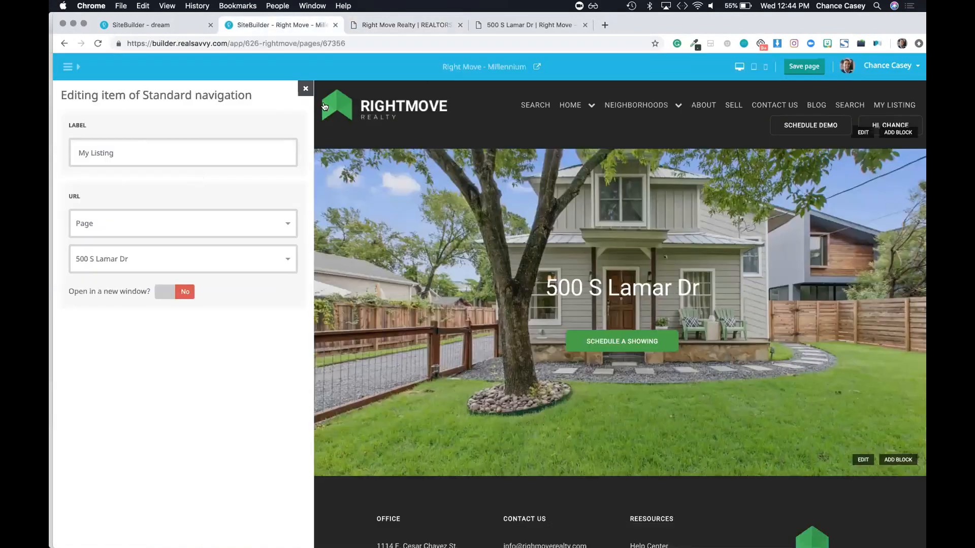
{"action": "left_click", "coordinate": [305, 88]}
{"action": "left_click", "coordinate": [281, 189]}
{"action": "left_click", "coordinate": [255, 222]}
{"action": "key", "text": "Return"}
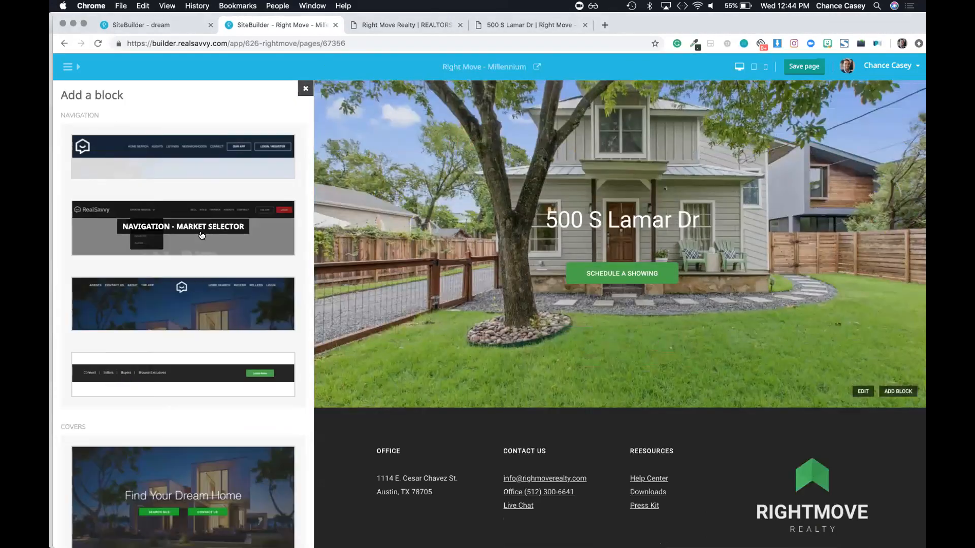
Step: Add a Market Selector navigation block, then delete it again
{"action": "left_click", "coordinate": [194, 232]}
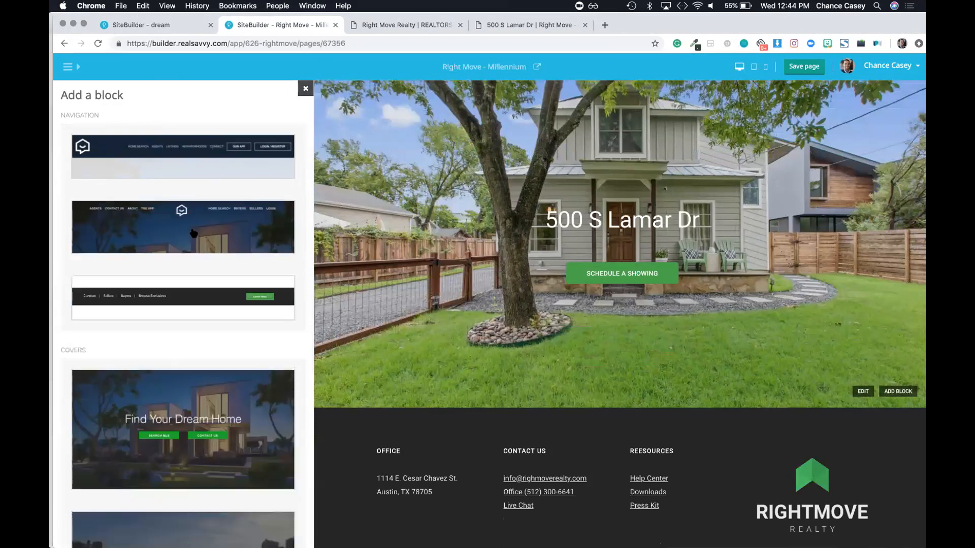
{"action": "left_click", "coordinate": [306, 89]}
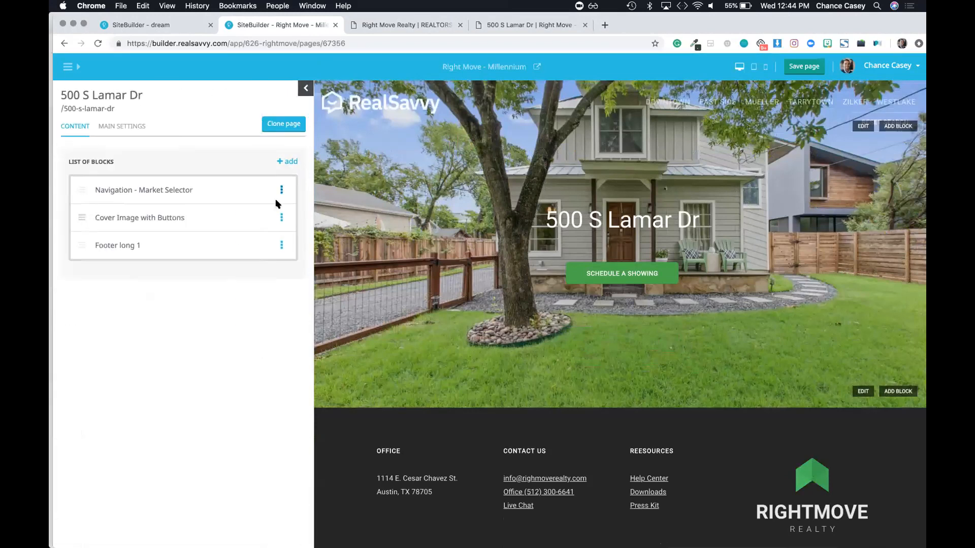
{"action": "left_click", "coordinate": [282, 190]}
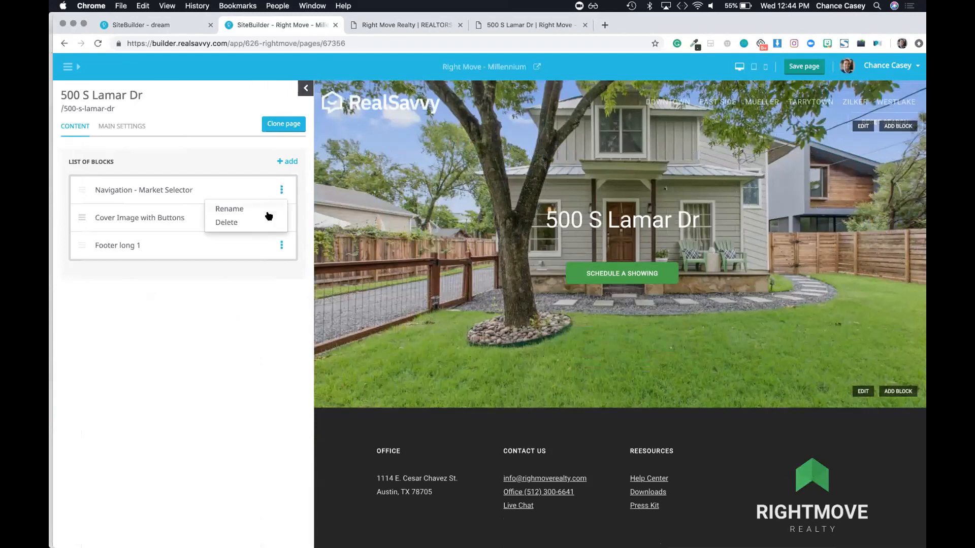
{"action": "left_click", "coordinate": [257, 222]}
Step: Browse the Add a block gallery and glance at the site's pages sidebar
{"action": "left_click", "coordinate": [285, 164]}
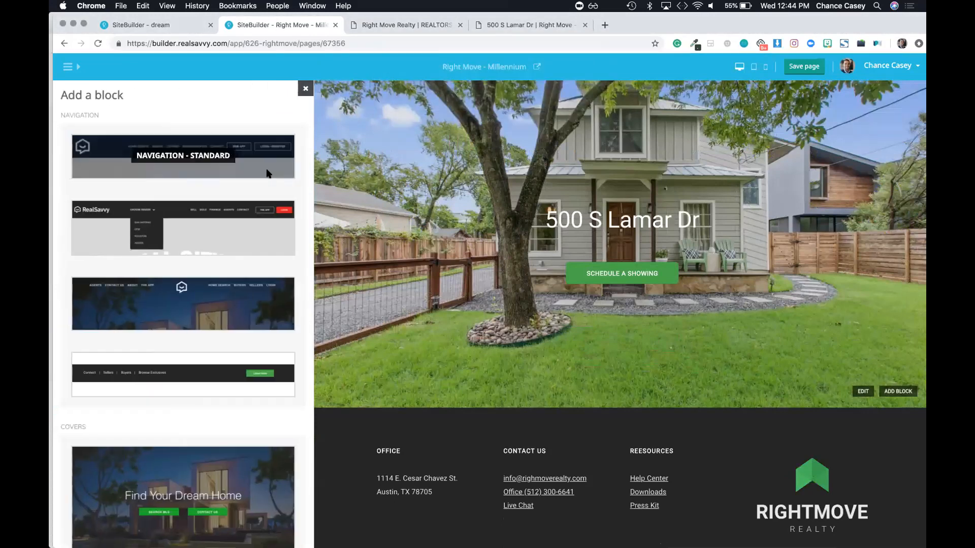
{"action": "scroll", "coordinate": [193, 377], "scroll_direction": "down", "scroll_amount": 10}
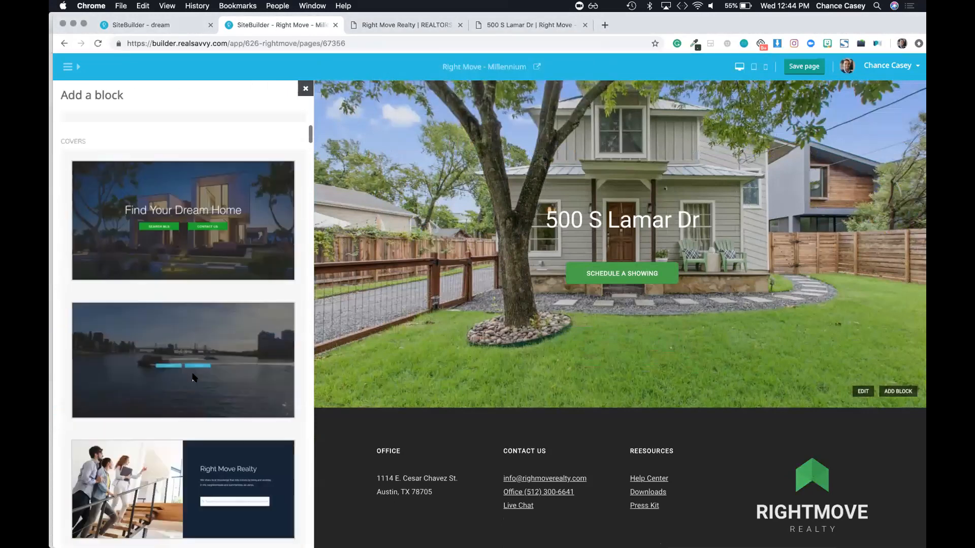
{"action": "scroll", "coordinate": [193, 376], "scroll_direction": "down", "scroll_amount": 20}
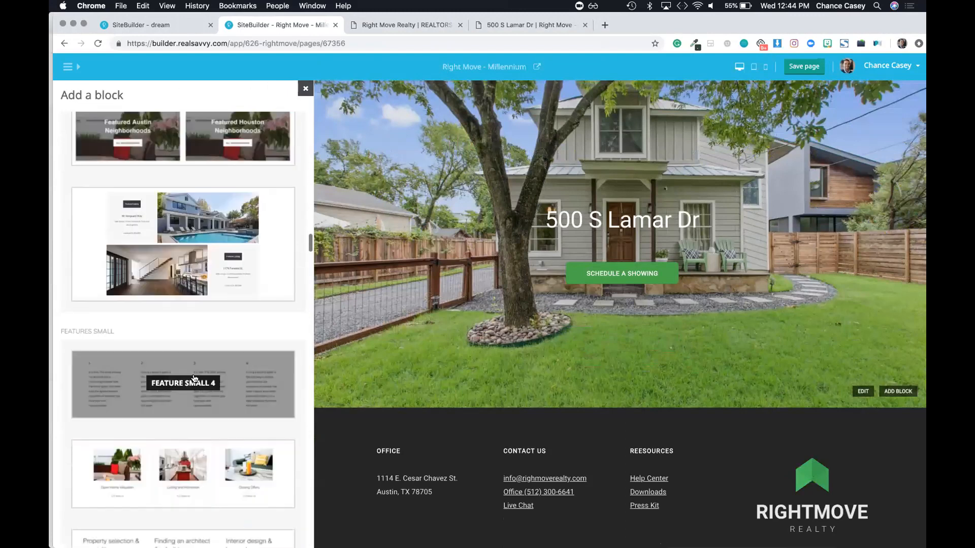
{"action": "scroll", "coordinate": [193, 377], "scroll_direction": "down", "scroll_amount": 10}
{"action": "scroll", "coordinate": [193, 377], "scroll_direction": "up", "scroll_amount": 10}
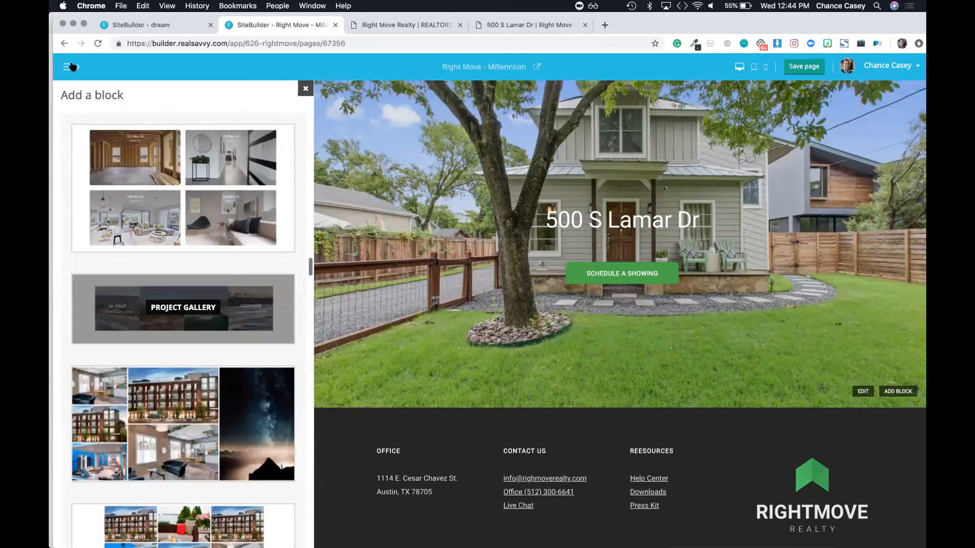
{"action": "left_click", "coordinate": [70, 68]}
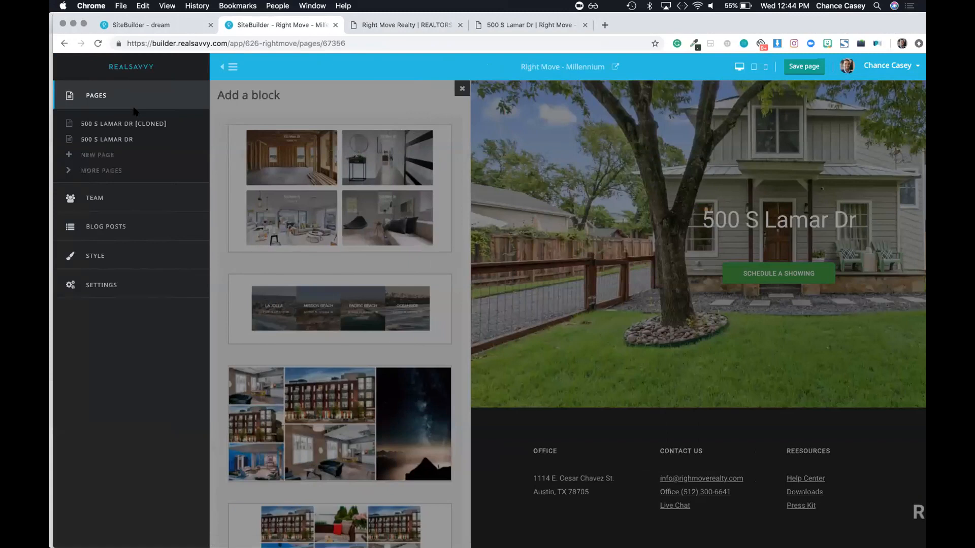
{"action": "left_click", "coordinate": [229, 67]}
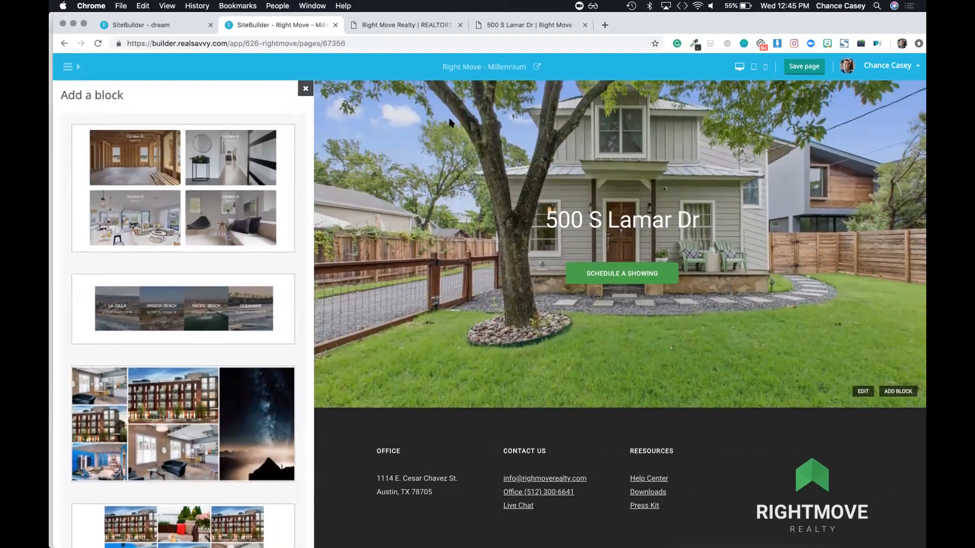
Step: Search the partner Sites list for 'vince'
{"action": "left_click", "coordinate": [173, 24]}
{"action": "left_click", "coordinate": [265, 126]}
{"action": "key", "text": "super+a"}
{"action": "type", "text": "vince"}
{"action": "key", "text": "Return"}
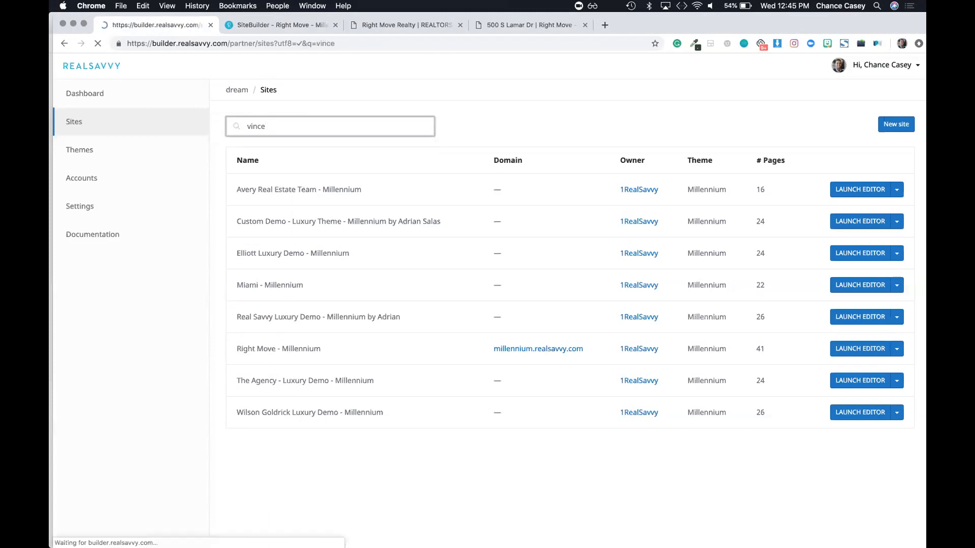
Step: Open the Vince Young Realty site for editing and close the old Right Move tabs without saving
{"action": "left_click", "coordinate": [862, 223]}
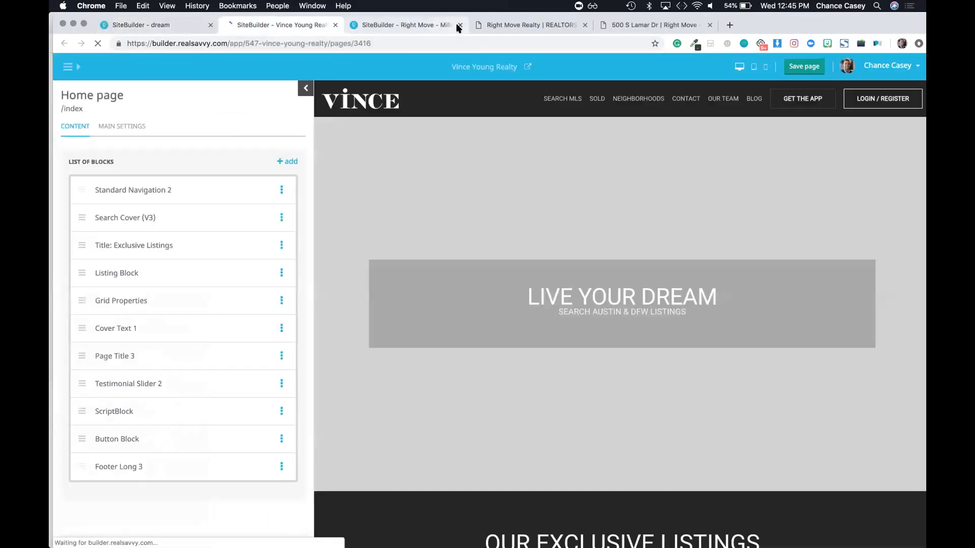
{"action": "left_click", "coordinate": [459, 25]}
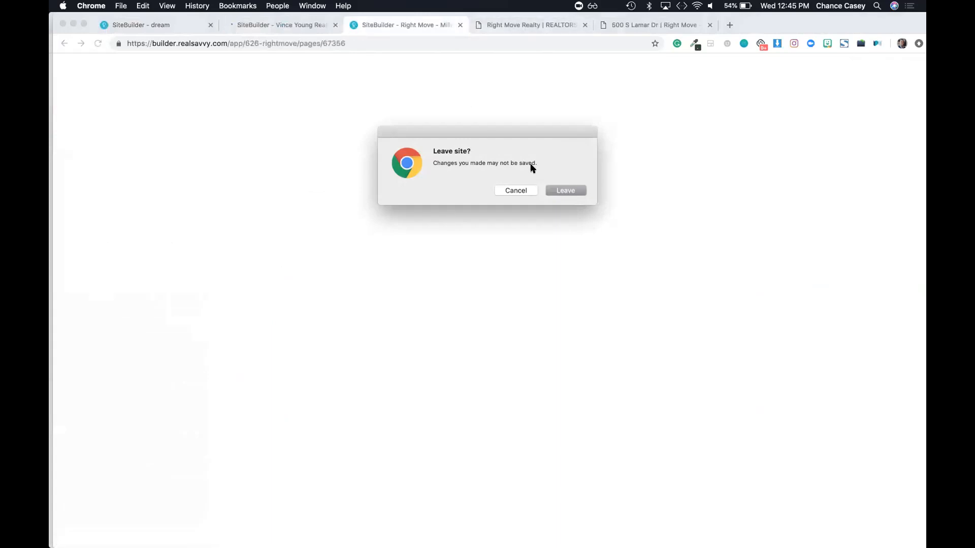
{"action": "left_click", "coordinate": [555, 191]}
{"action": "left_click", "coordinate": [460, 25]}
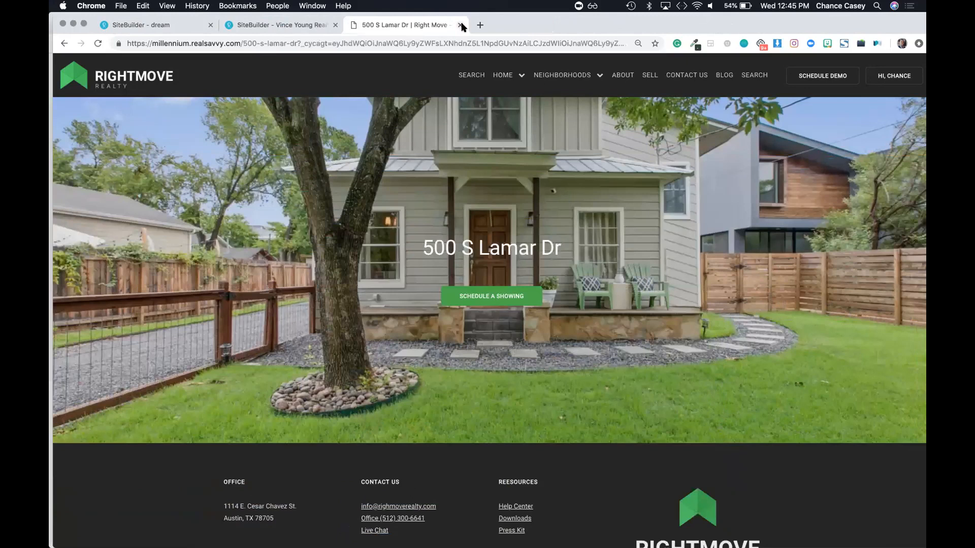
{"action": "left_click", "coordinate": [458, 25]}
{"action": "scroll", "coordinate": [395, 239], "scroll_direction": "down", "scroll_amount": 5}
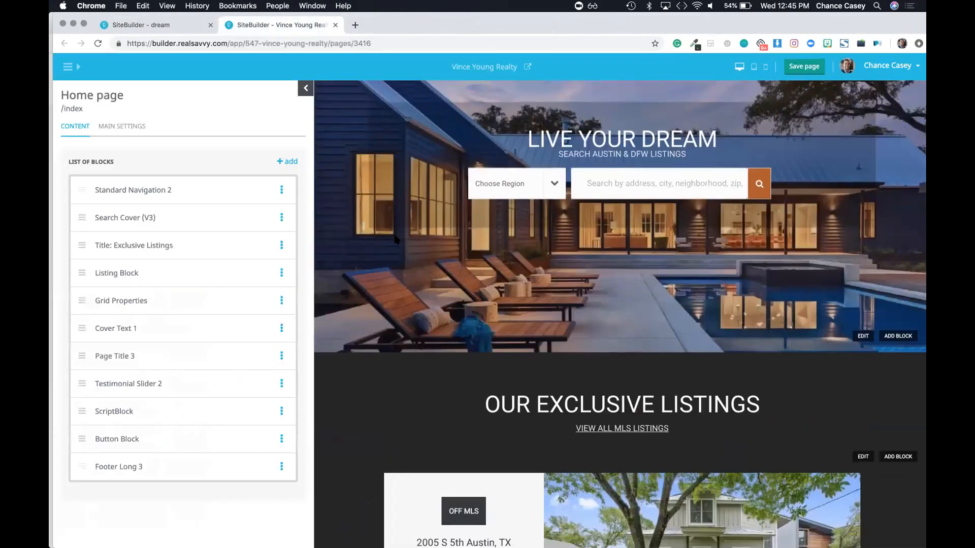
{"action": "scroll", "coordinate": [396, 238], "scroll_direction": "down", "scroll_amount": 5}
{"action": "scroll", "coordinate": [396, 238], "scroll_direction": "up", "scroll_amount": 1}
{"action": "scroll", "coordinate": [396, 239], "scroll_direction": "down", "scroll_amount": 1}
{"action": "scroll", "coordinate": [381, 185], "scroll_direction": "up", "scroll_amount": 10}
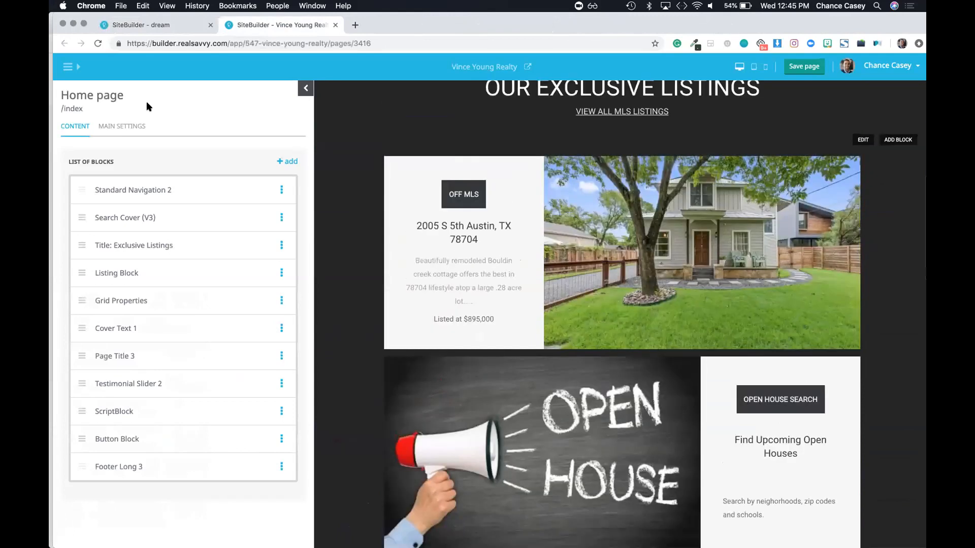
{"action": "left_click", "coordinate": [67, 66]}
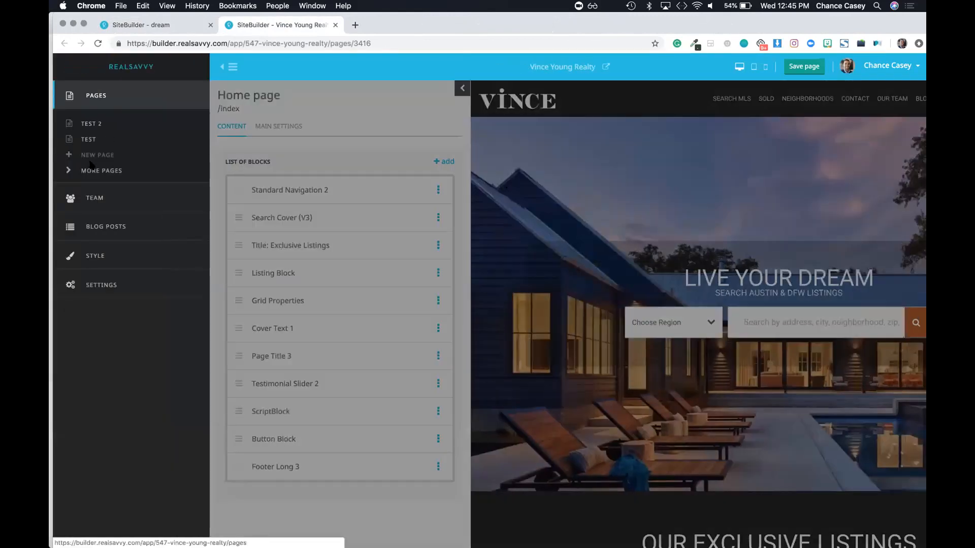
{"action": "left_click", "coordinate": [90, 173]}
{"action": "left_click", "coordinate": [244, 168]}
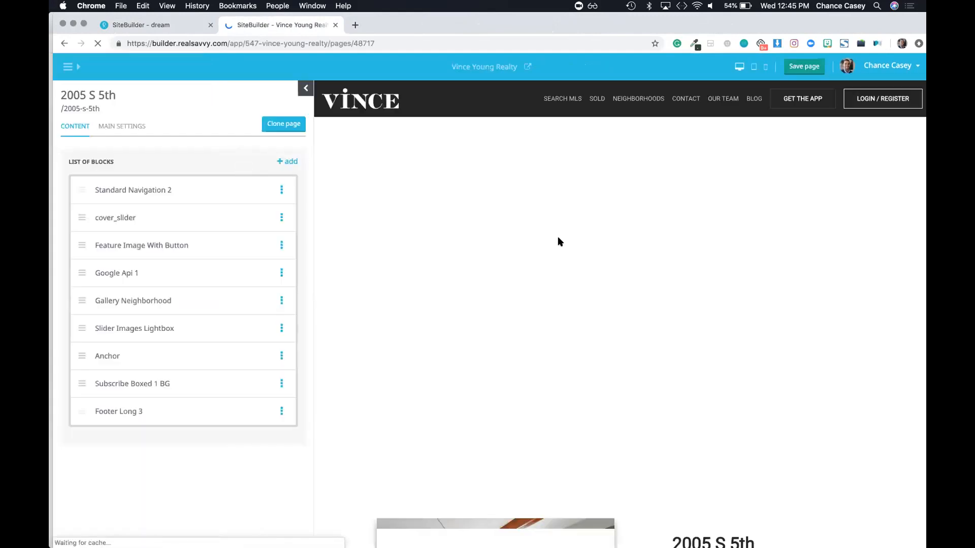
{"action": "scroll", "coordinate": [522, 331], "scroll_direction": "down", "scroll_amount": 5}
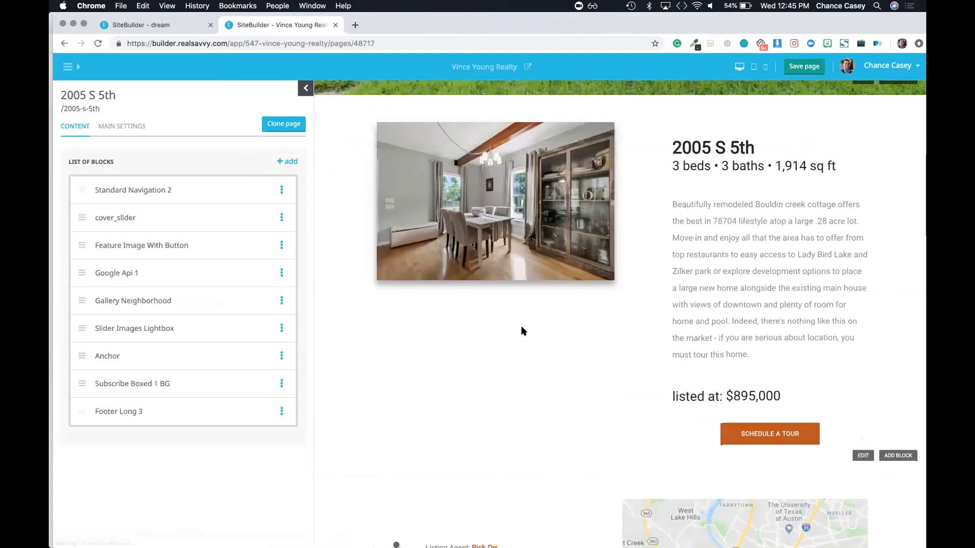
{"action": "scroll", "coordinate": [522, 331], "scroll_direction": "down", "scroll_amount": 10}
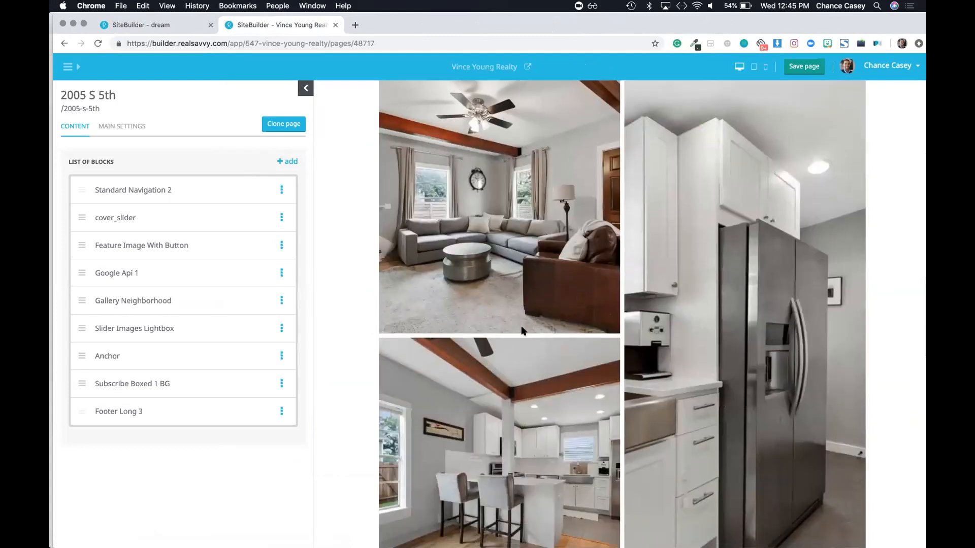
{"action": "scroll", "coordinate": [522, 331], "scroll_direction": "up", "scroll_amount": 20}
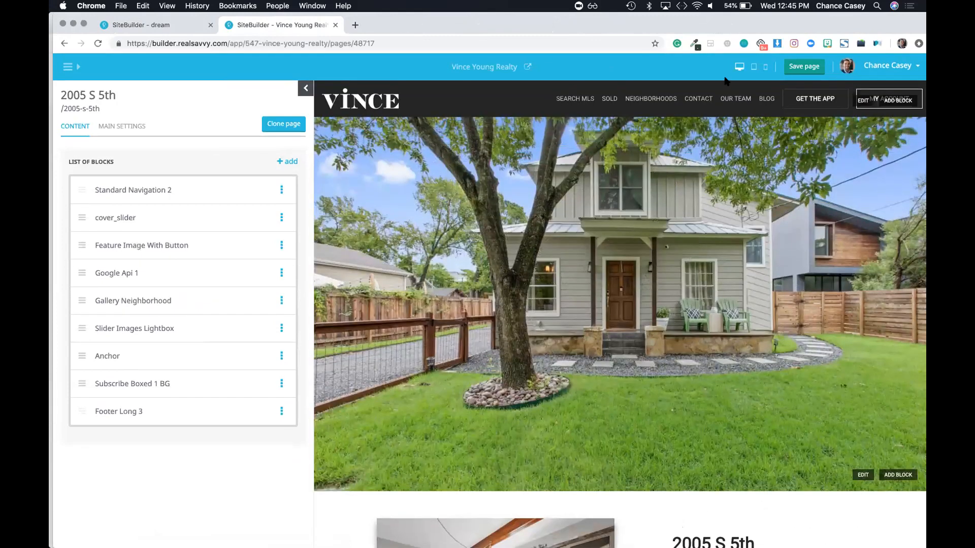
{"action": "left_click", "coordinate": [121, 191]}
{"action": "left_click", "coordinate": [285, 158]}
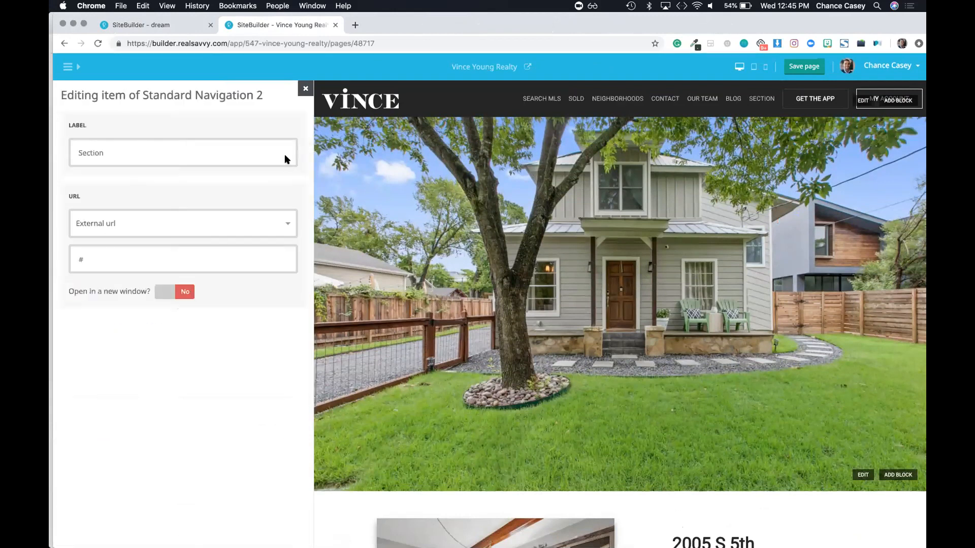
{"action": "type", "text": "2"}
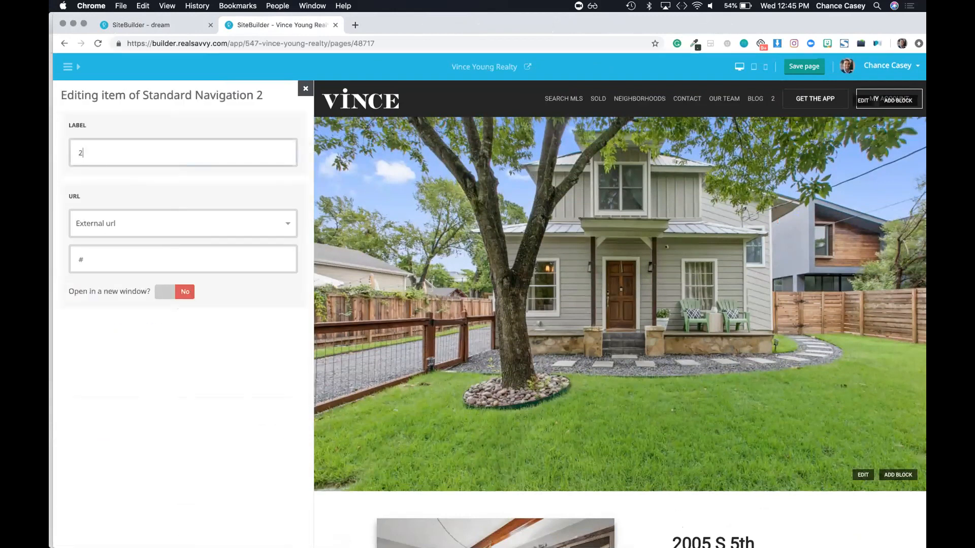
{"action": "type", "text": "00 5"}
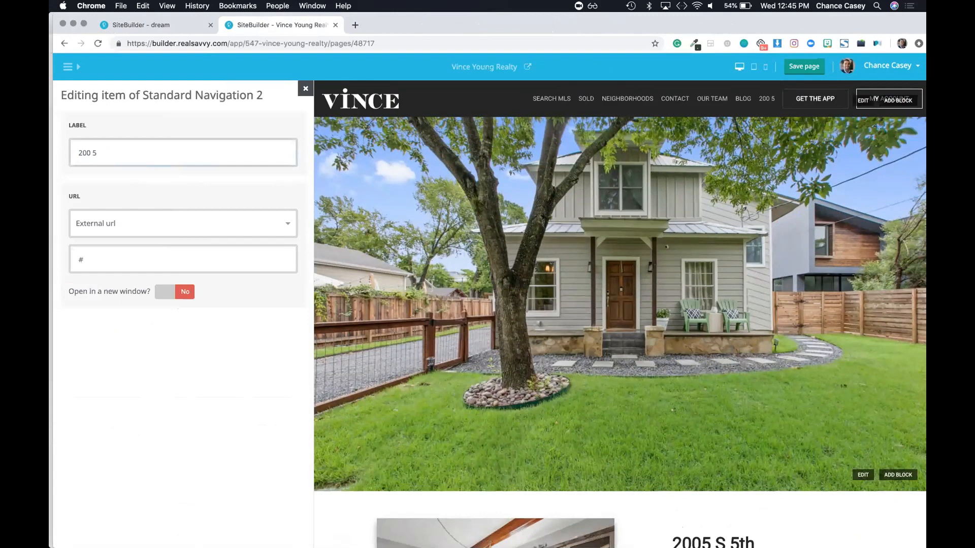
{"action": "key", "text": "BackSpace"}
{"action": "key", "text": "BackSpace"}
{"action": "type", "text": "5"}
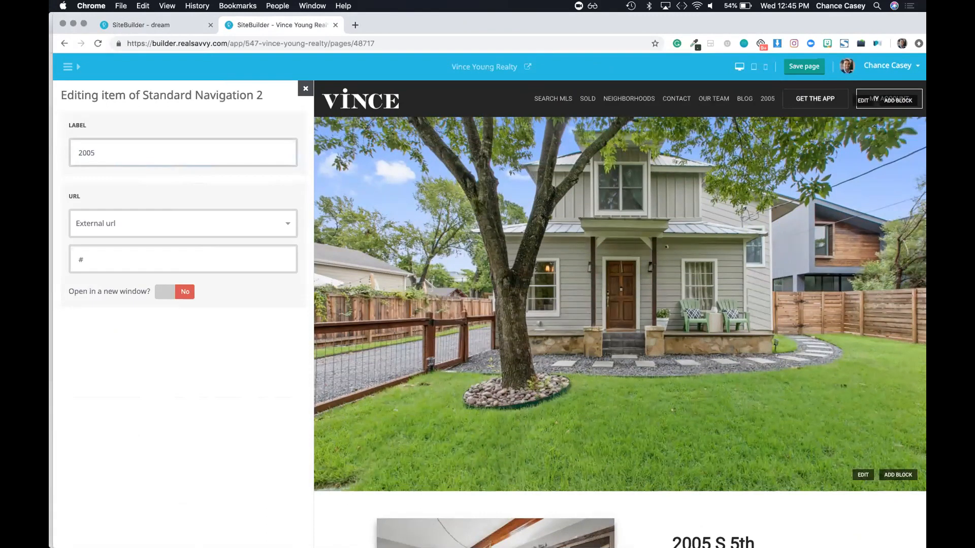
{"action": "left_click", "coordinate": [132, 224]}
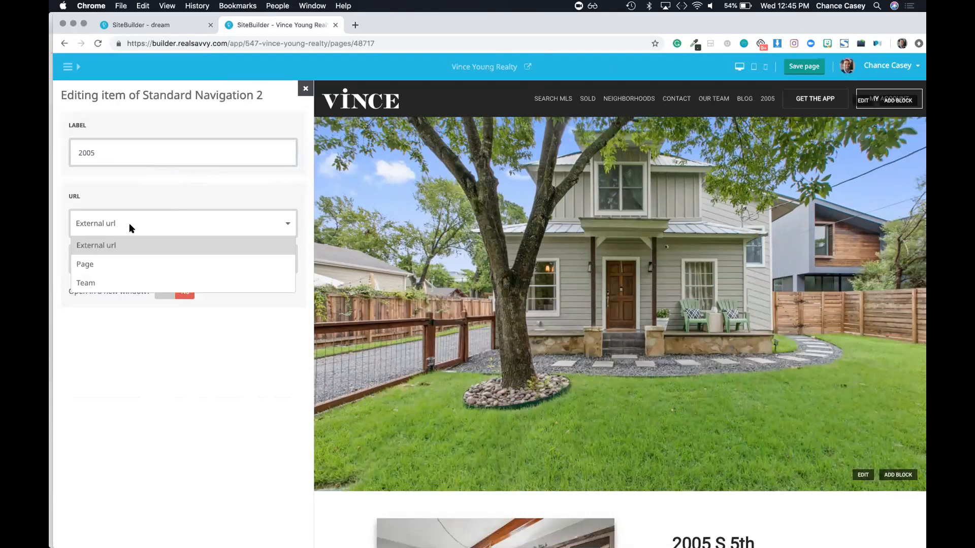
{"action": "left_click", "coordinate": [109, 263]}
{"action": "left_click", "coordinate": [106, 259]}
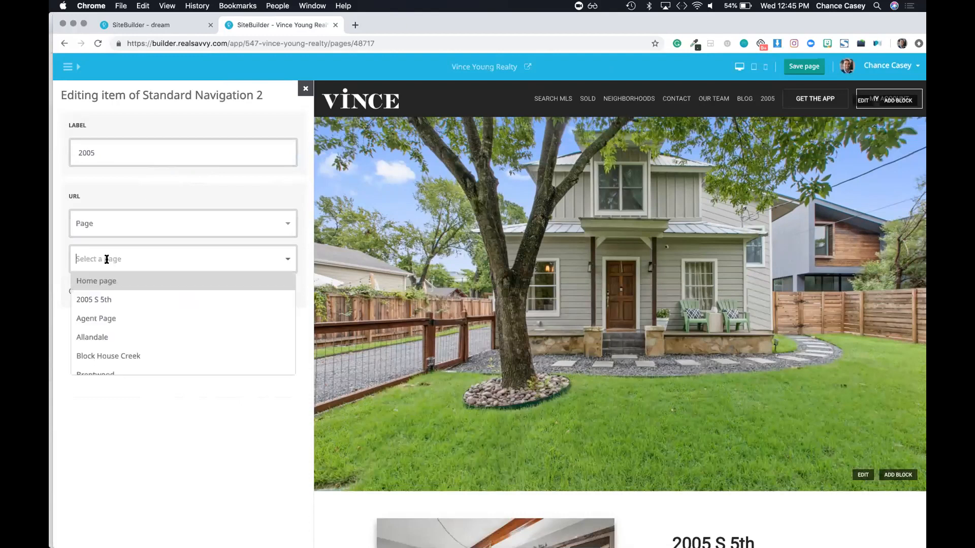
{"action": "left_click", "coordinate": [102, 299]}
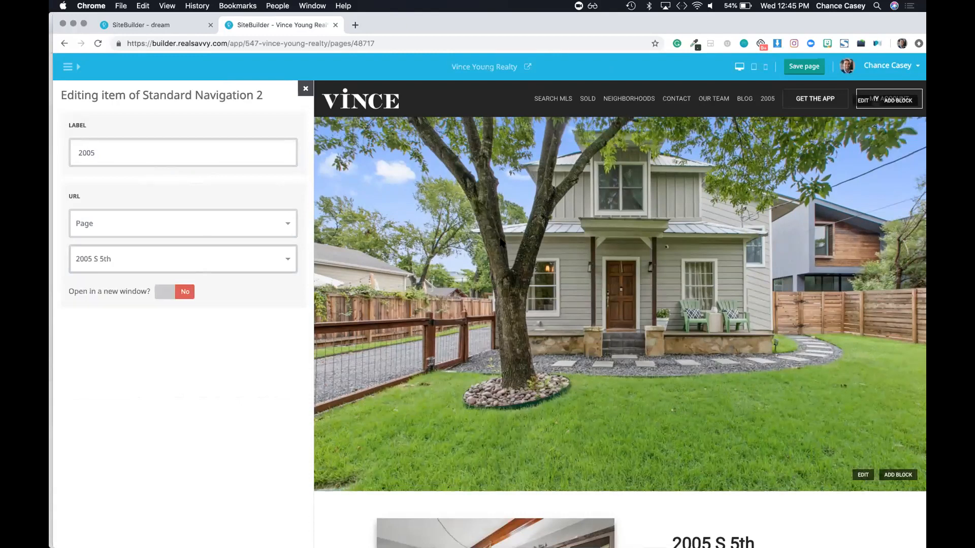
{"action": "left_click", "coordinate": [803, 66]}
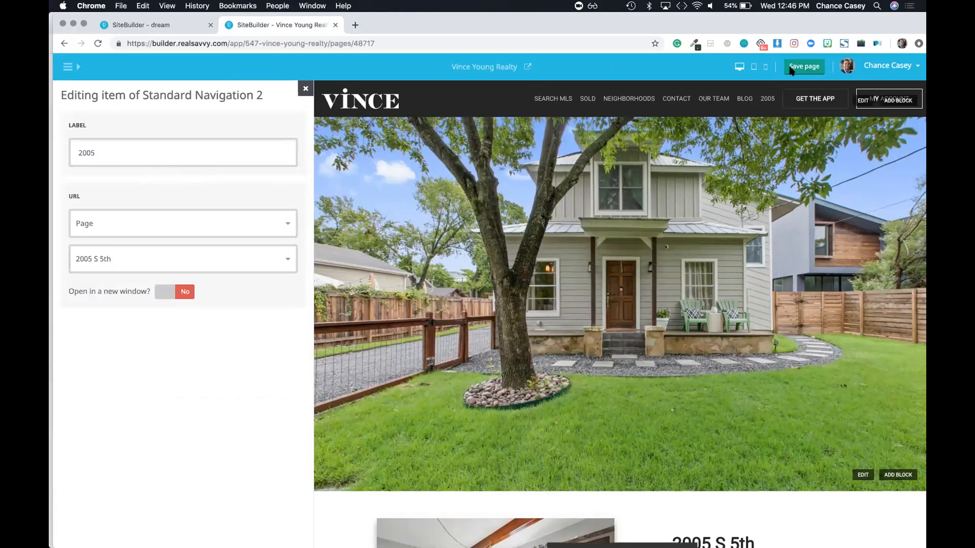
{"action": "left_click", "coordinate": [305, 89]}
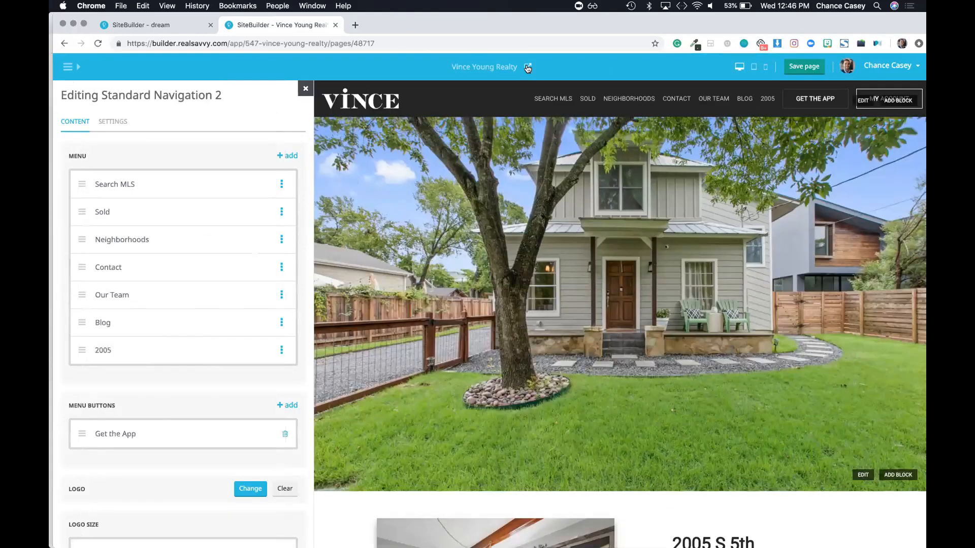
Step: Preview the live site and test the 2005 navigation link
{"action": "left_click", "coordinate": [527, 66]}
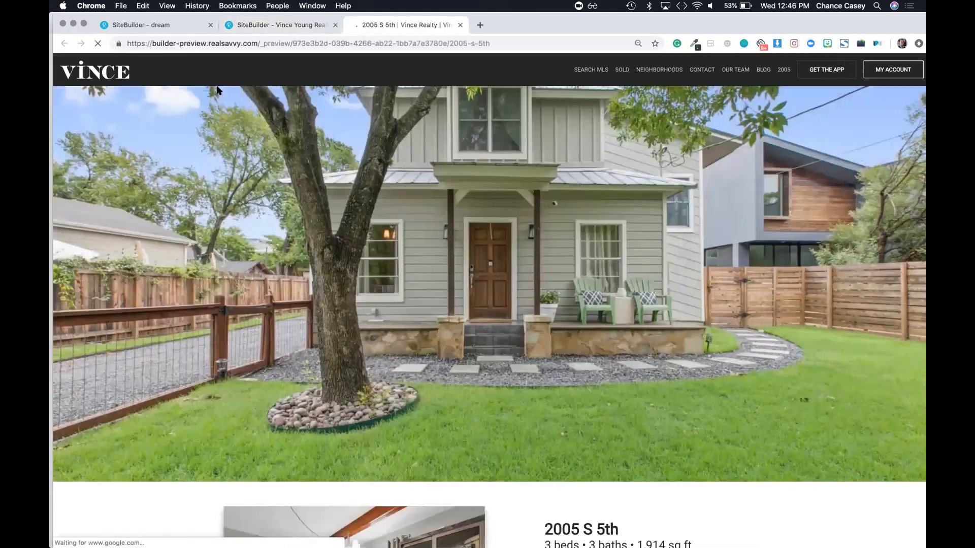
{"action": "left_click", "coordinate": [102, 74]}
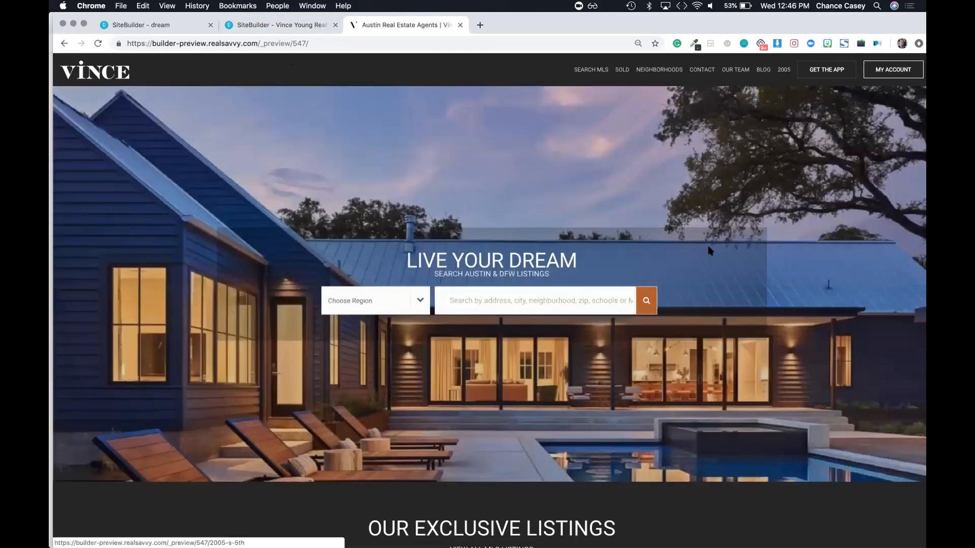
{"action": "left_click", "coordinate": [782, 76]}
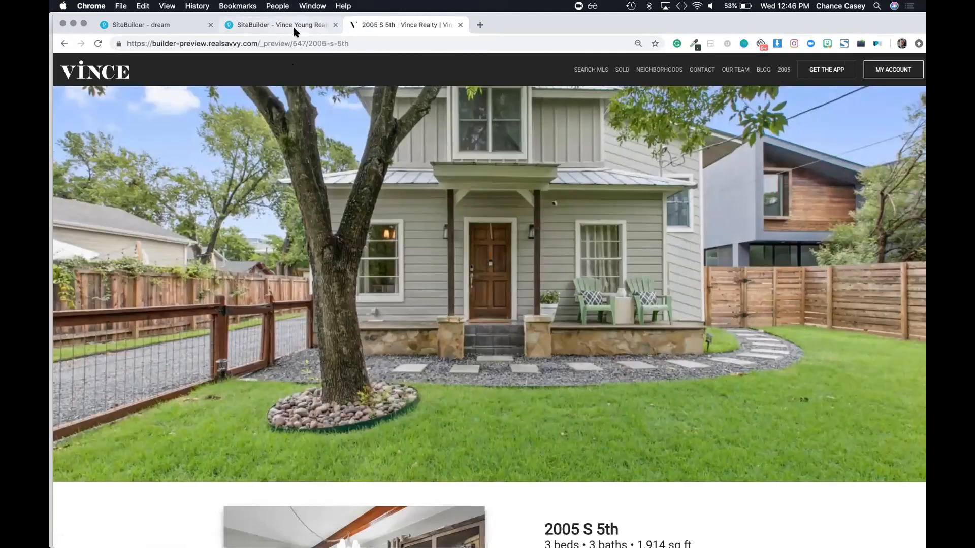
{"action": "left_click", "coordinate": [295, 29]}
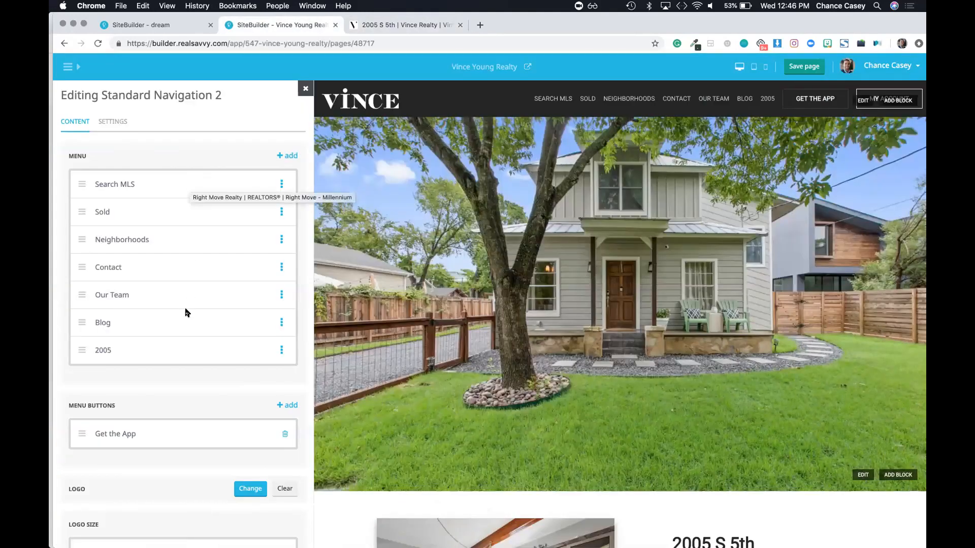
Step: Delete the 2005 menu item, save the page, and show all site pages
{"action": "left_click", "coordinate": [281, 350]}
{"action": "left_click", "coordinate": [227, 383]}
{"action": "key", "text": "Return"}
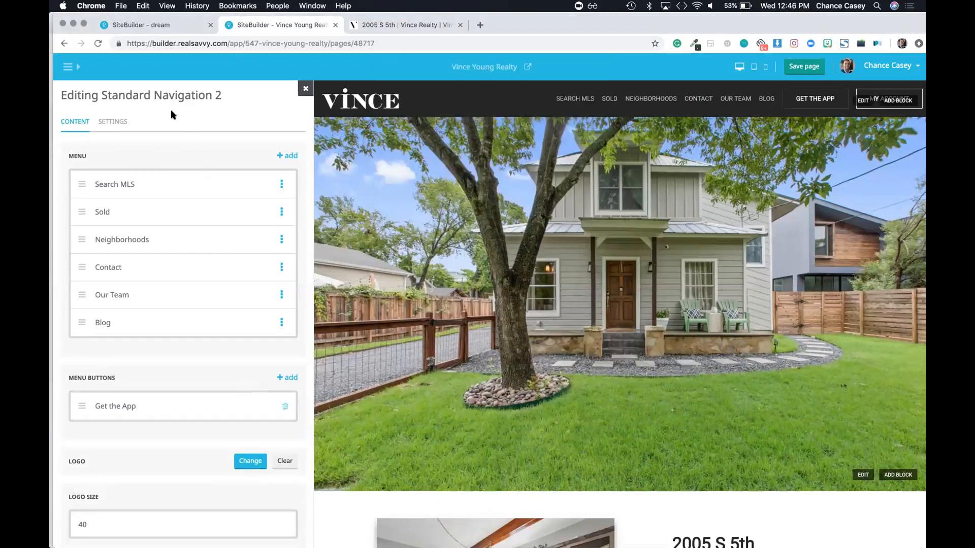
{"action": "left_click", "coordinate": [803, 66]}
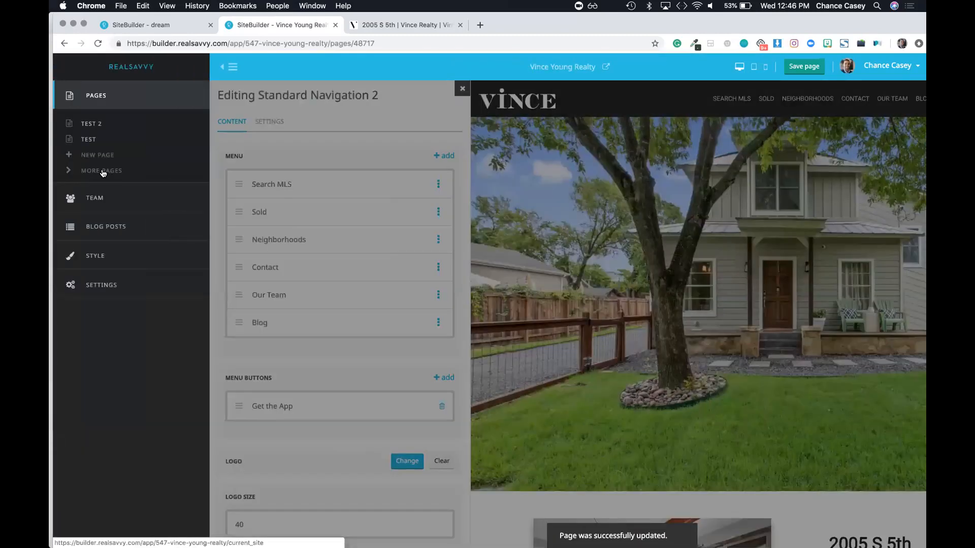
{"action": "left_click", "coordinate": [104, 170]}
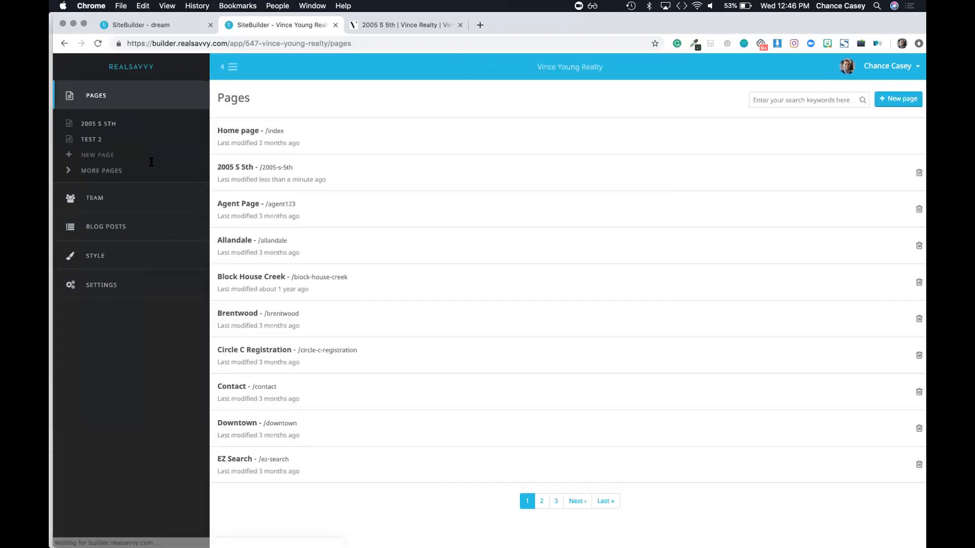
Step: Open the Home page and edit its Search Cover (V3) block
{"action": "left_click", "coordinate": [222, 132]}
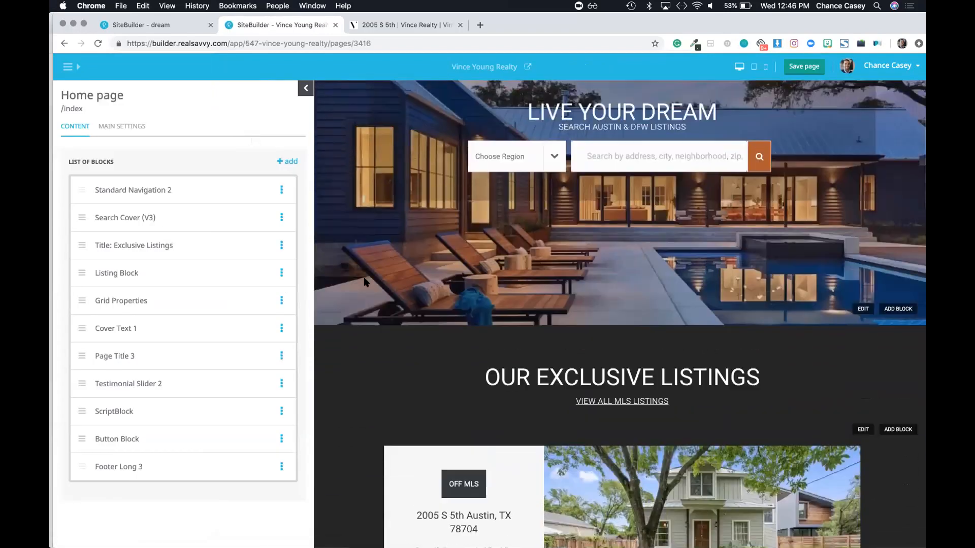
{"action": "scroll", "coordinate": [590, 188], "scroll_direction": "up", "scroll_amount": 3}
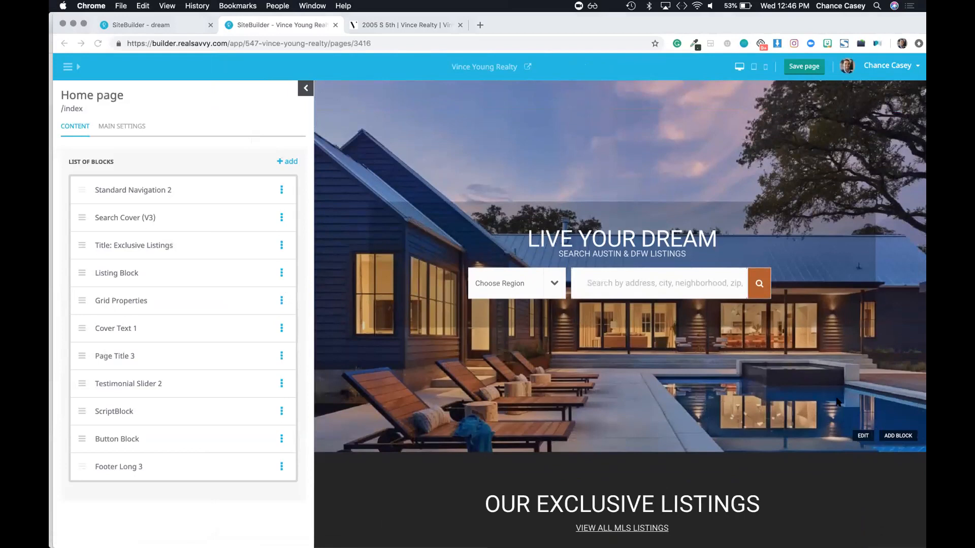
{"action": "left_click", "coordinate": [858, 437]}
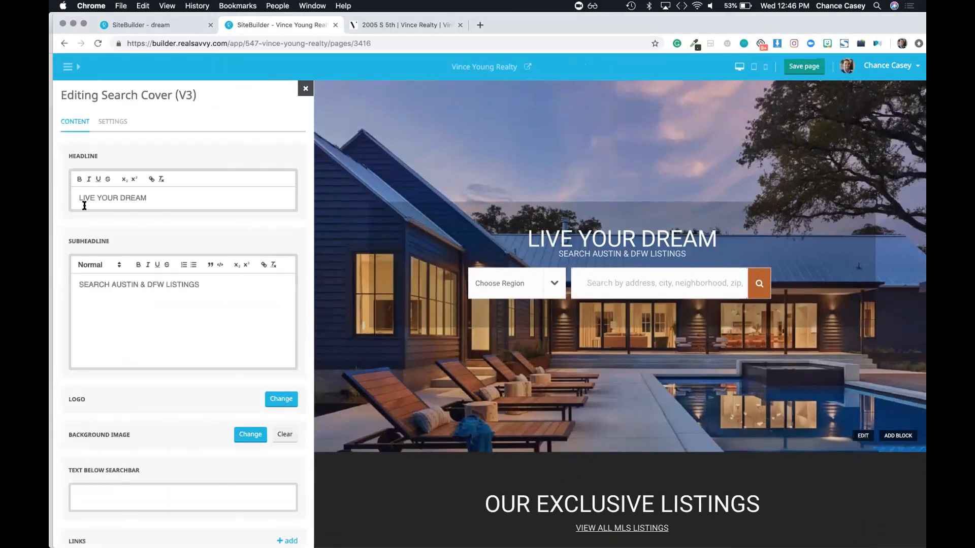
{"action": "scroll", "coordinate": [115, 280], "scroll_direction": "down", "scroll_amount": 3}
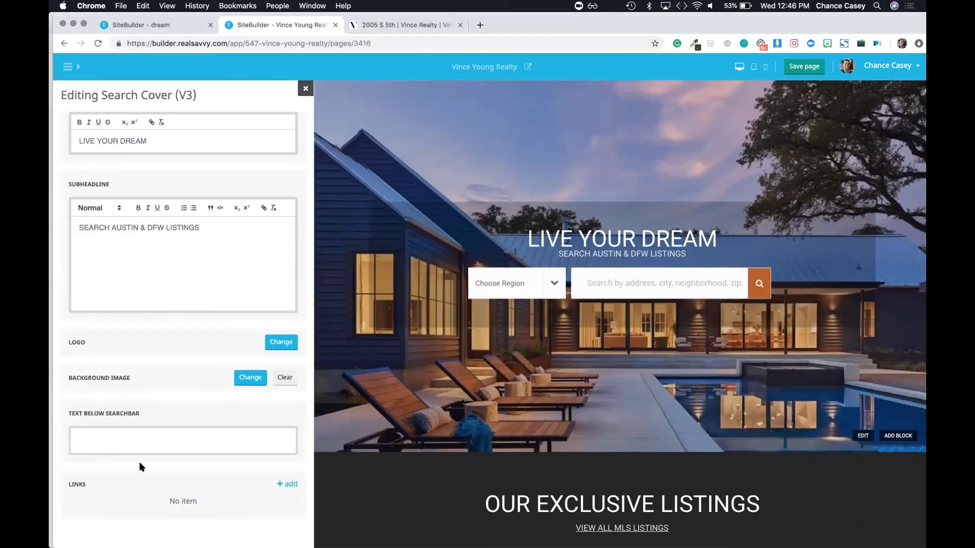
{"action": "left_click", "coordinate": [285, 484]}
{"action": "left_click", "coordinate": [195, 151]}
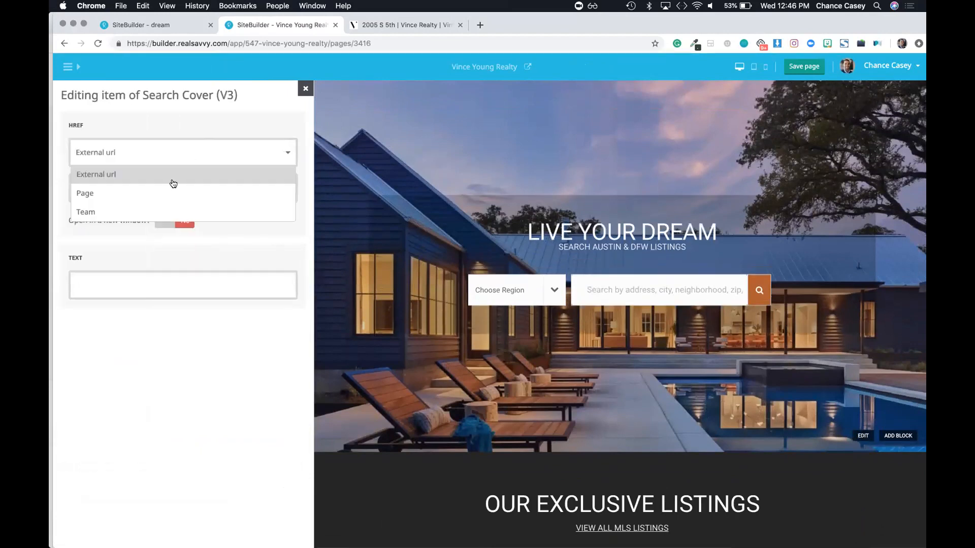
{"action": "left_click", "coordinate": [160, 194]}
{"action": "left_click", "coordinate": [147, 194]}
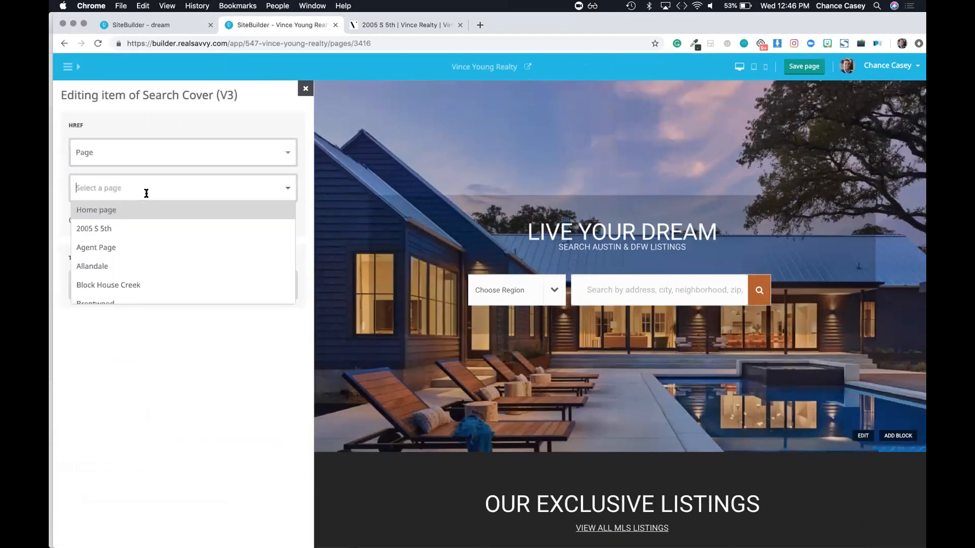
{"action": "left_click", "coordinate": [142, 229]}
{"action": "left_click", "coordinate": [135, 286]}
{"action": "type", "text": "M"}
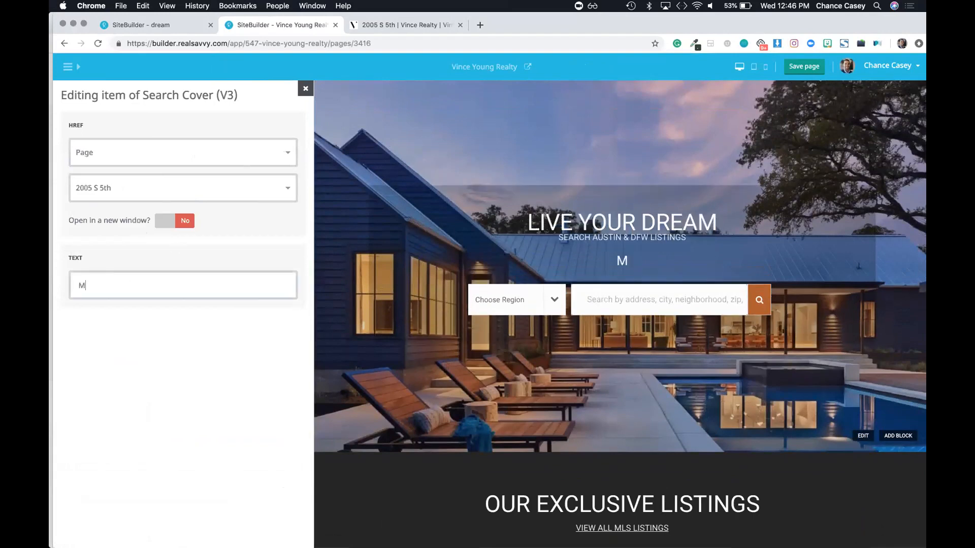
{"action": "type", "text": "y listing"}
{"action": "left_click", "coordinate": [802, 66]}
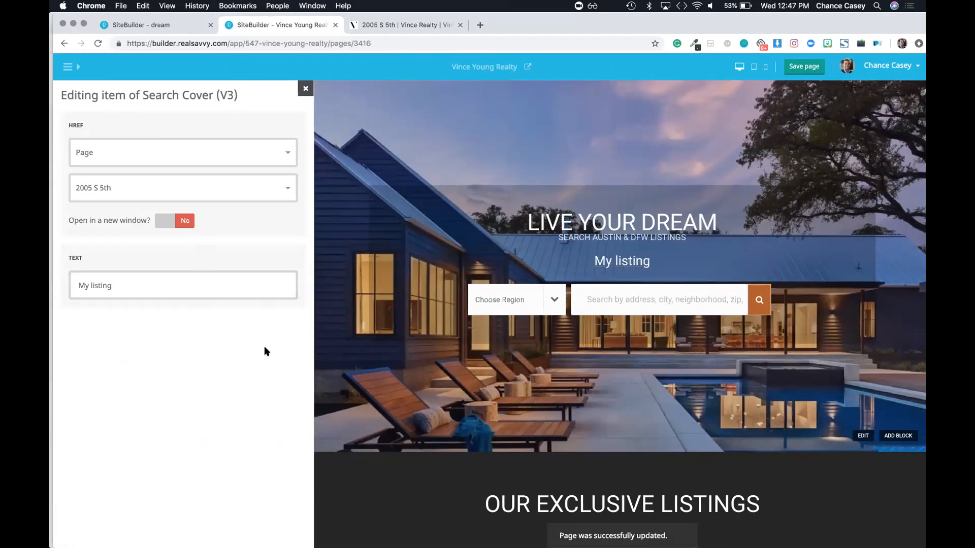
Step: Check the My listing link in the preview, dismiss the preview-mode alert, and close the item editor
{"action": "scroll", "coordinate": [419, 333], "scroll_direction": "down", "scroll_amount": 10}
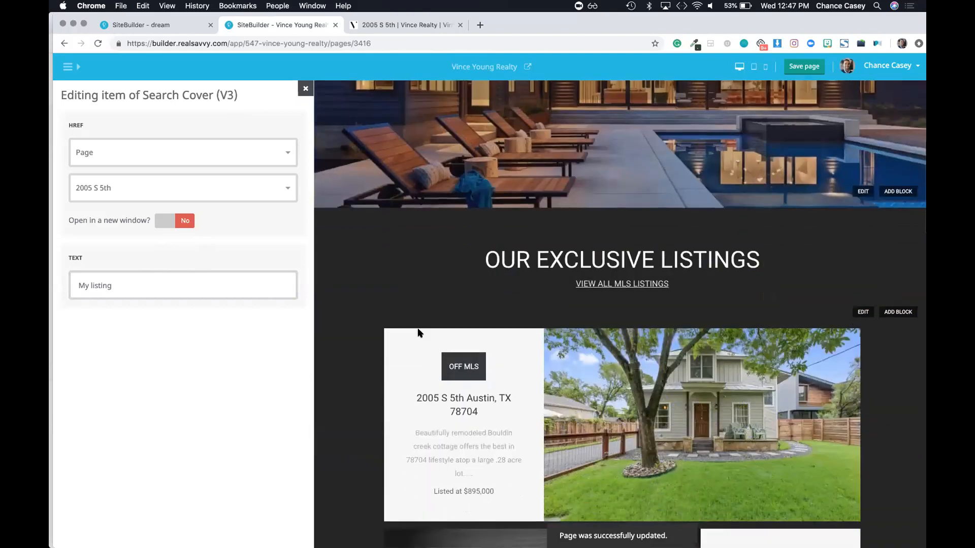
{"action": "scroll", "coordinate": [418, 332], "scroll_direction": "down", "scroll_amount": 5}
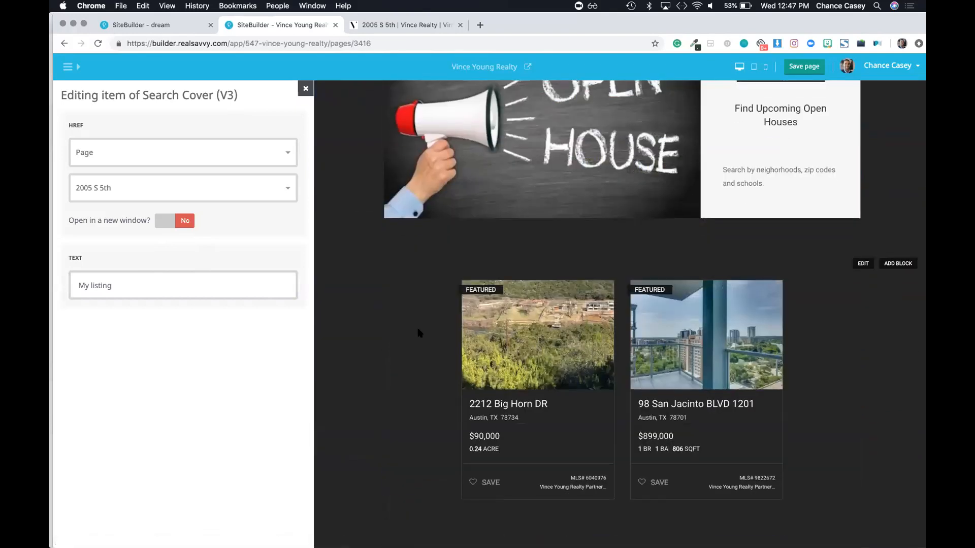
{"action": "scroll", "coordinate": [428, 261], "scroll_direction": "up", "scroll_amount": 8}
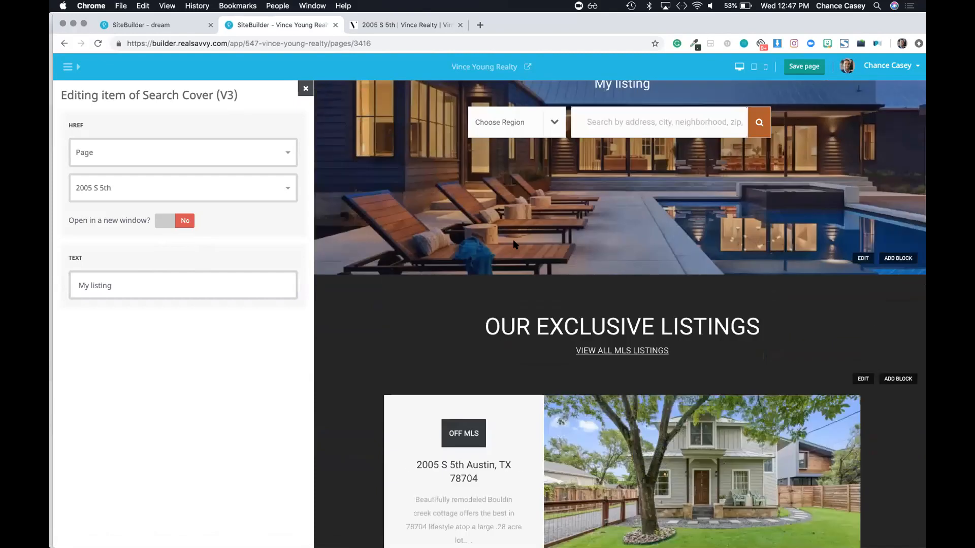
{"action": "scroll", "coordinate": [514, 244], "scroll_direction": "down", "scroll_amount": 10}
{"action": "scroll", "coordinate": [515, 240], "scroll_direction": "down", "scroll_amount": 4}
{"action": "scroll", "coordinate": [515, 232], "scroll_direction": "up", "scroll_amount": 5}
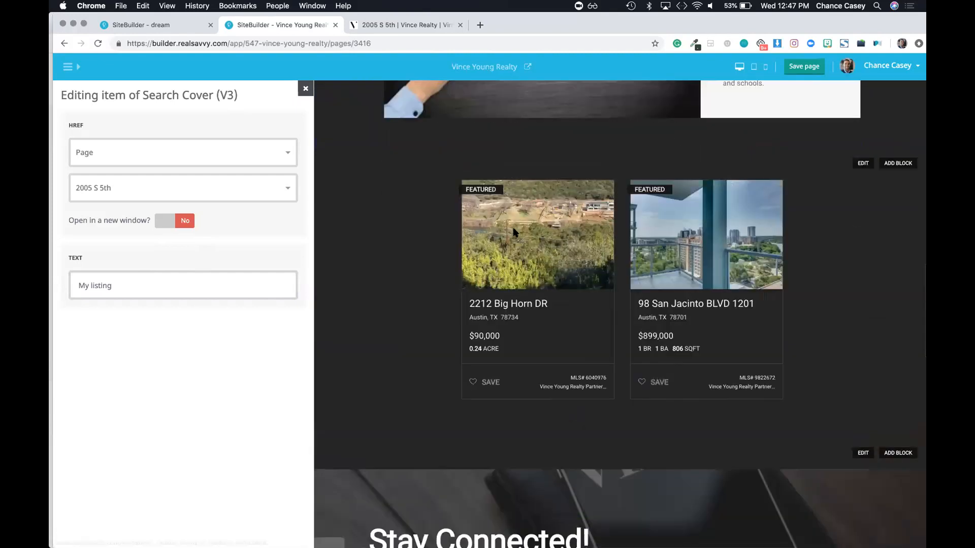
{"action": "scroll", "coordinate": [920, 291], "scroll_direction": "down", "scroll_amount": 2}
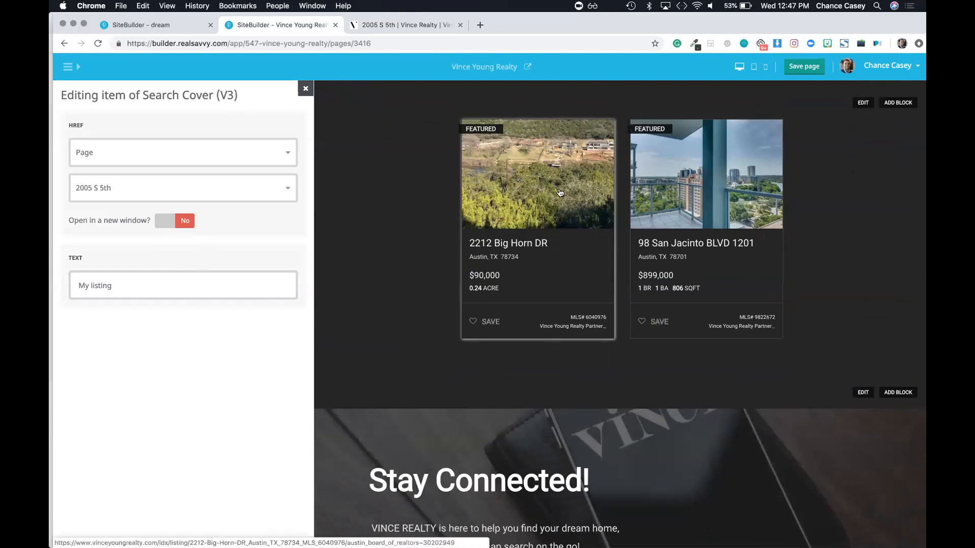
{"action": "scroll", "coordinate": [560, 193], "scroll_direction": "up", "scroll_amount": 1}
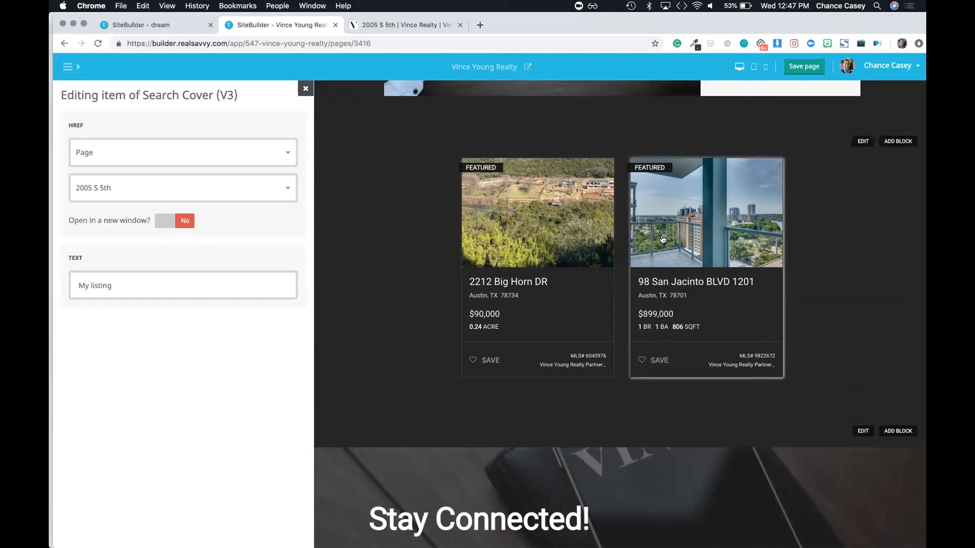
{"action": "scroll", "coordinate": [660, 234], "scroll_direction": "up", "scroll_amount": 5}
{"action": "left_click", "coordinate": [640, 186]}
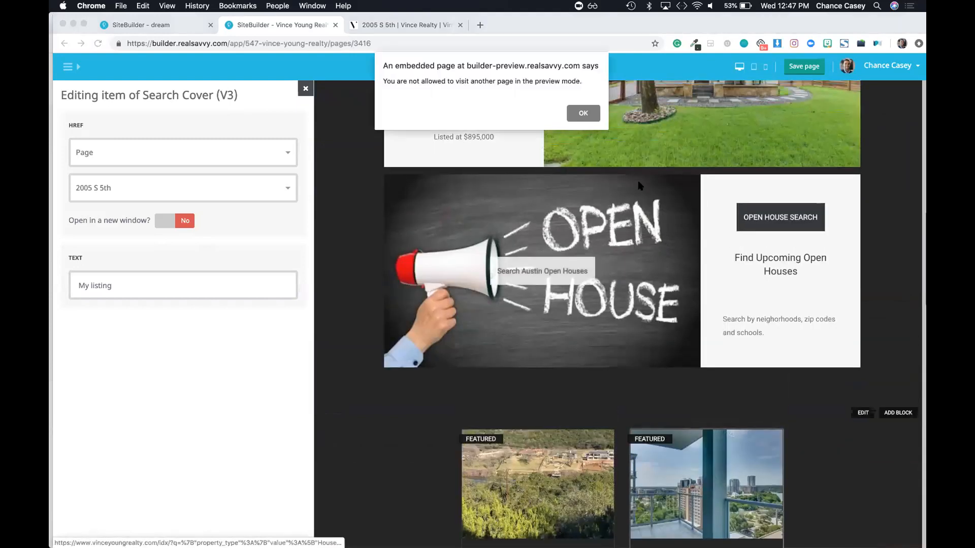
{"action": "left_click", "coordinate": [583, 113]}
{"action": "scroll", "coordinate": [660, 319], "scroll_direction": "up", "scroll_amount": 5}
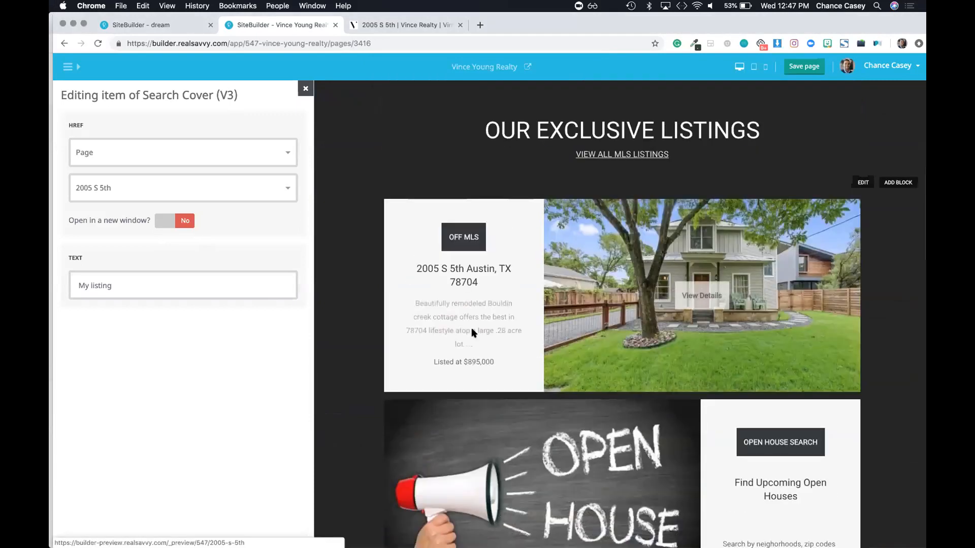
{"action": "scroll", "coordinate": [661, 324], "scroll_direction": "down", "scroll_amount": 2}
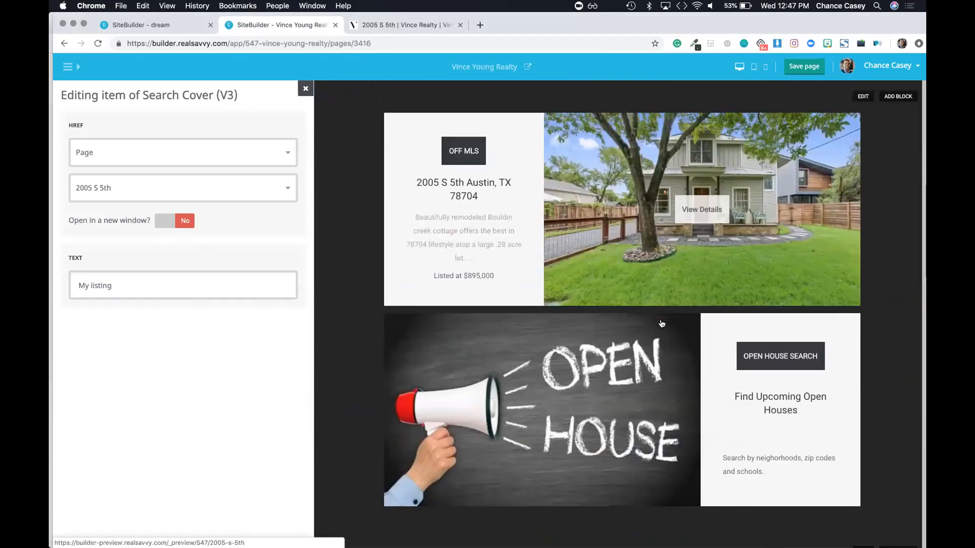
{"action": "left_click", "coordinate": [305, 89]}
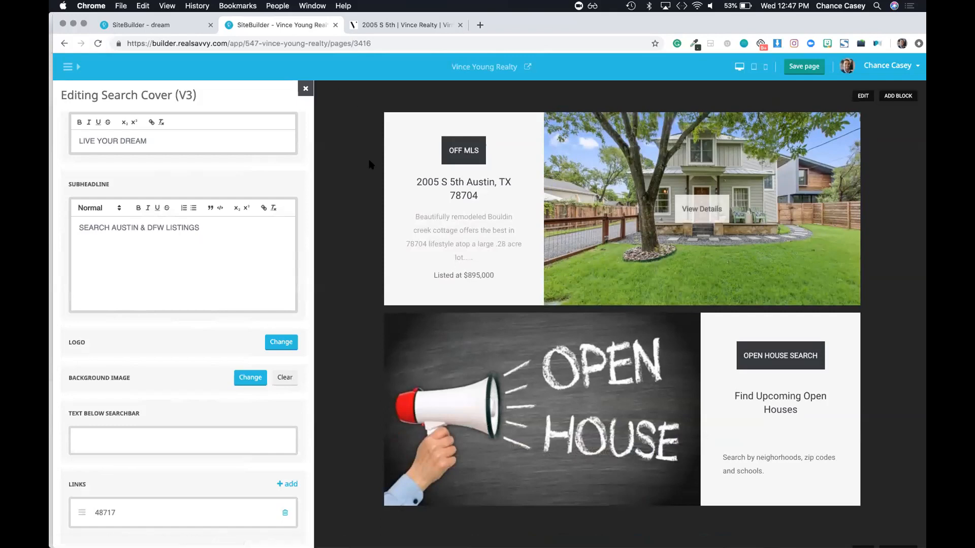
Step: Add a Content Cards block to the home page
{"action": "left_click", "coordinate": [305, 88]}
{"action": "left_click", "coordinate": [287, 162]}
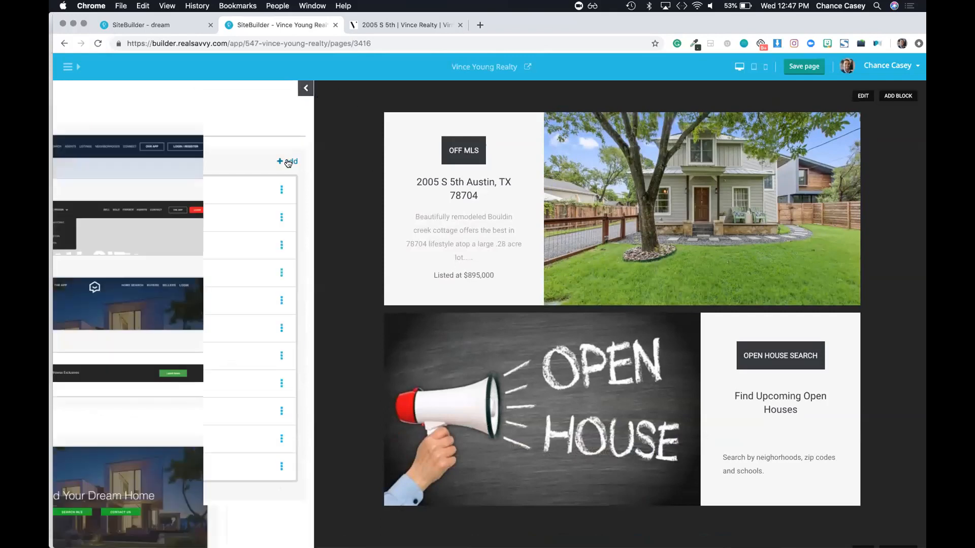
{"action": "left_click", "coordinate": [305, 90]}
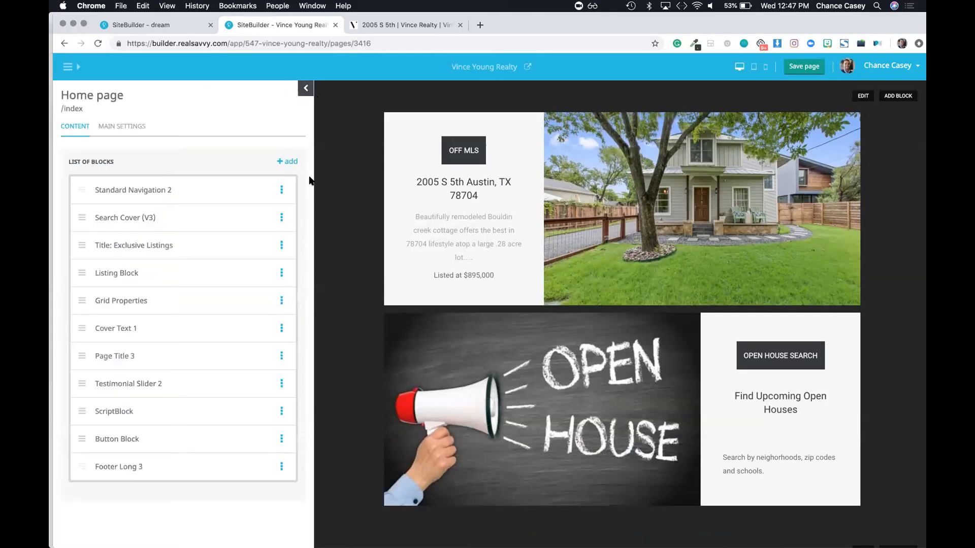
{"action": "left_click", "coordinate": [286, 162]}
{"action": "scroll", "coordinate": [219, 342], "scroll_direction": "down", "scroll_amount": 20}
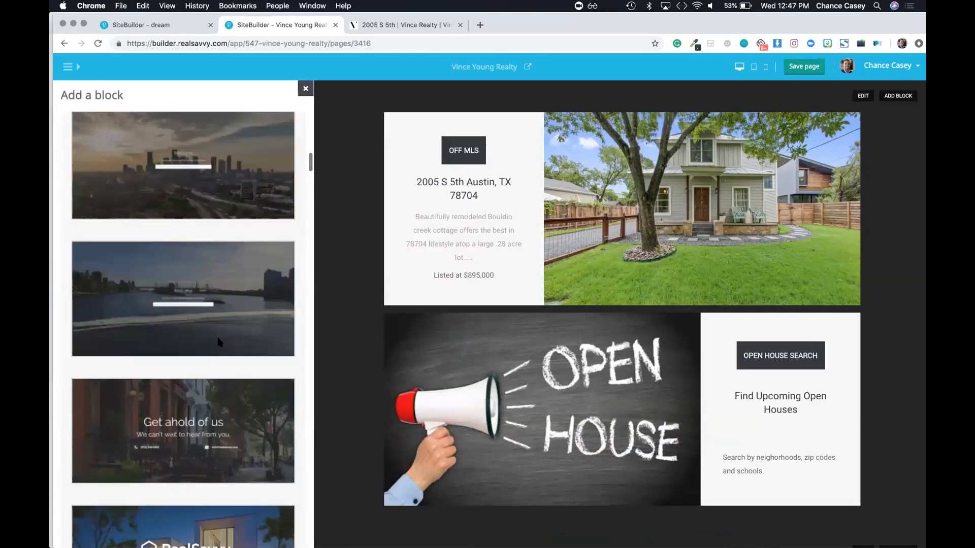
{"action": "scroll", "coordinate": [219, 342], "scroll_direction": "up", "scroll_amount": 3}
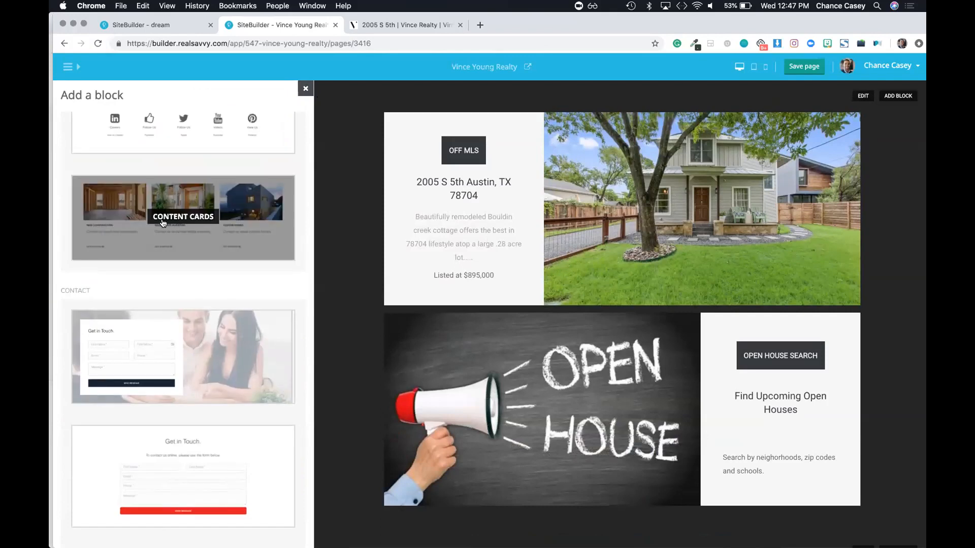
{"action": "left_click", "coordinate": [162, 223]}
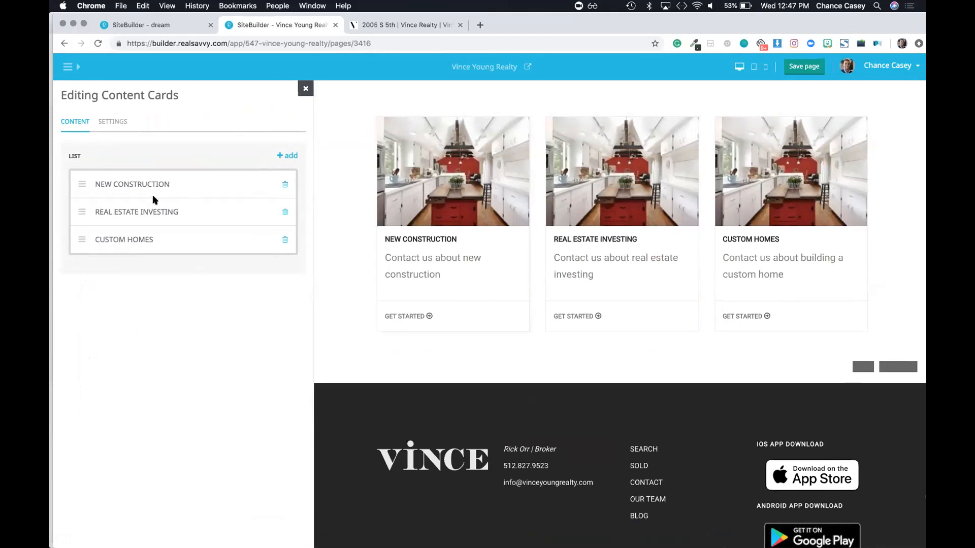
Step: Inspect the NEW CONSTRUCTION card's link options, then close the card editor
{"action": "left_click", "coordinate": [135, 184]}
{"action": "scroll", "coordinate": [196, 264], "scroll_direction": "down", "scroll_amount": 1}
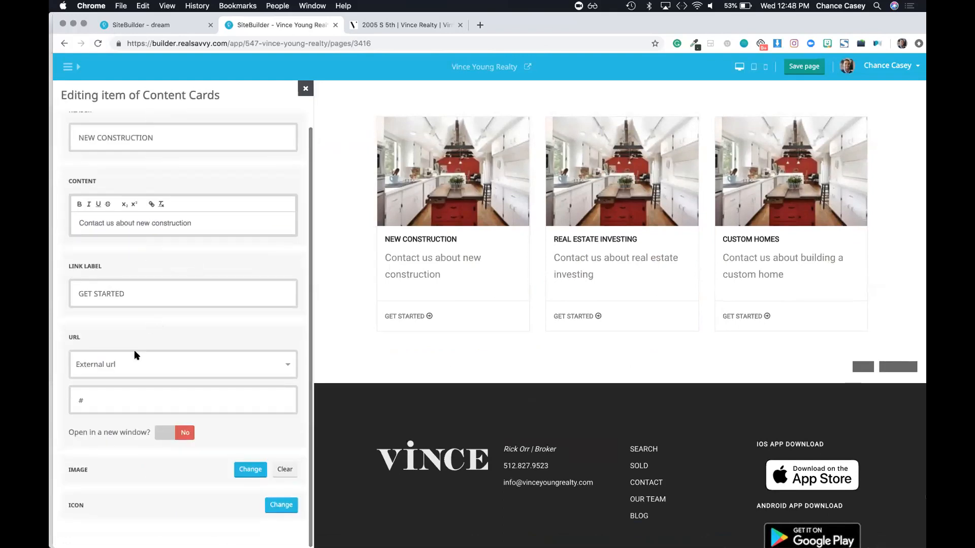
{"action": "left_click", "coordinate": [131, 368]}
{"action": "left_click", "coordinate": [305, 88]}
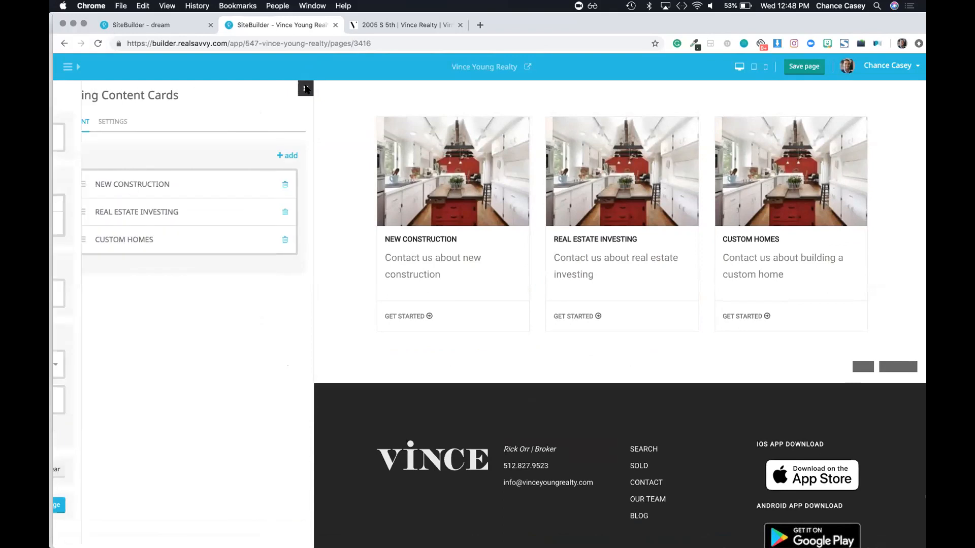
{"action": "scroll", "coordinate": [609, 207], "scroll_direction": "up", "scroll_amount": 10}
{"action": "scroll", "coordinate": [608, 207], "scroll_direction": "up", "scroll_amount": 10}
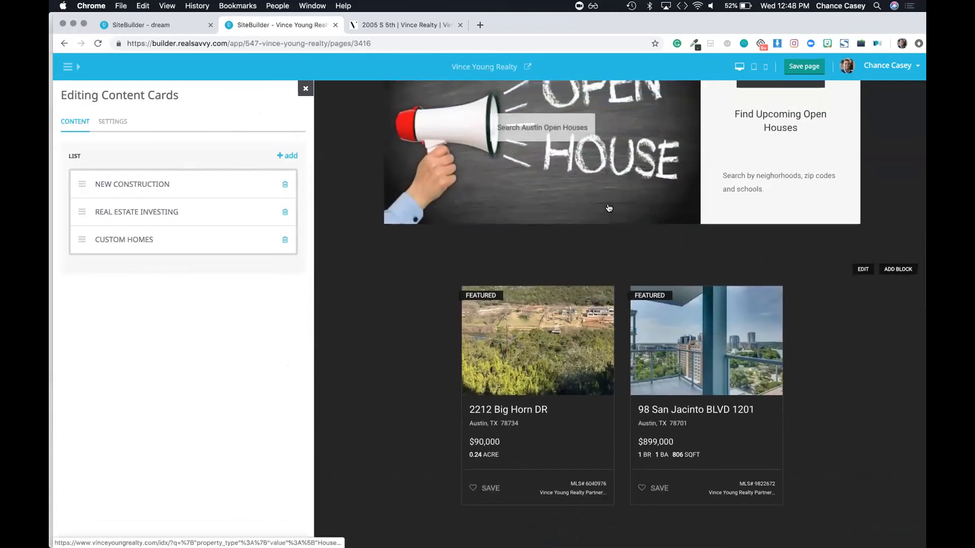
Step: Return to the block list and browse the block gallery again
{"action": "left_click", "coordinate": [305, 88]}
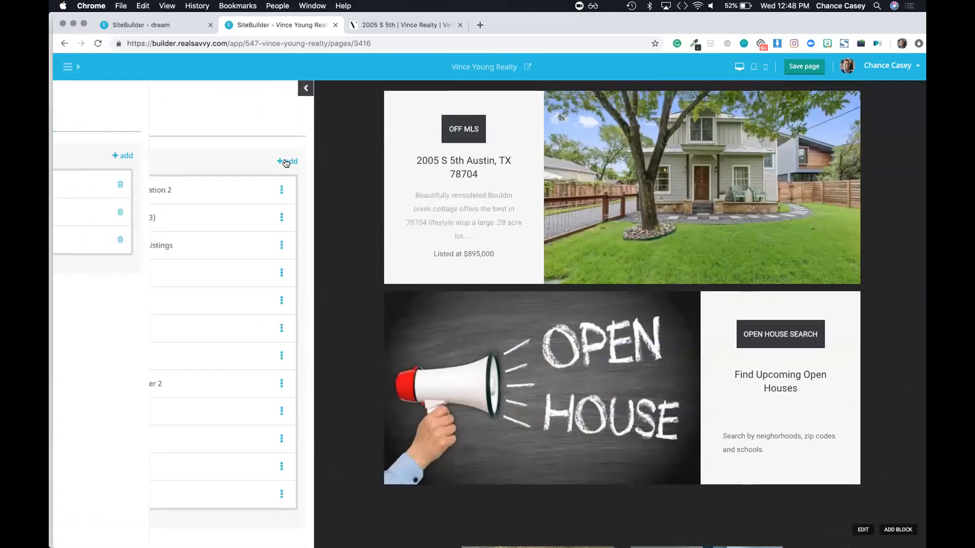
{"action": "left_click", "coordinate": [288, 161]}
{"action": "scroll", "coordinate": [194, 293], "scroll_direction": "down", "scroll_amount": 10}
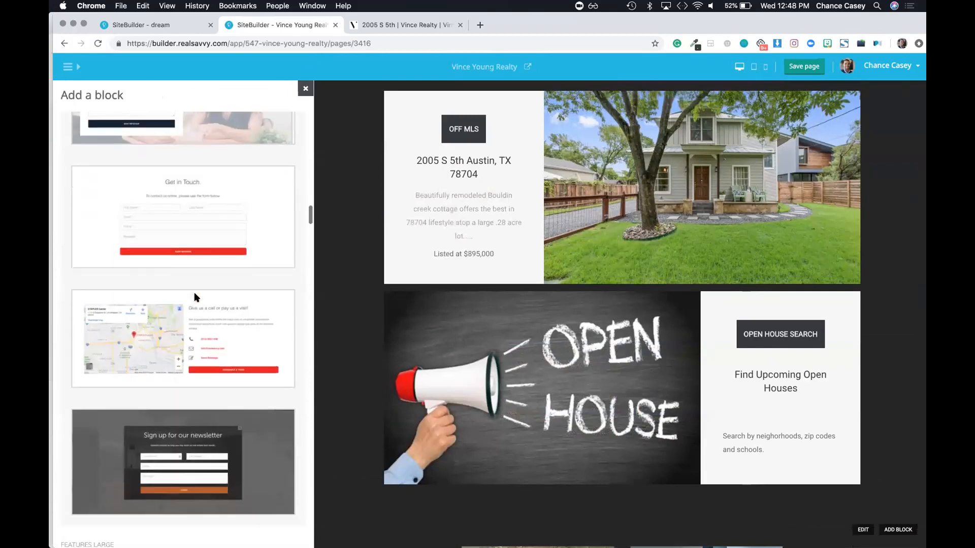
{"action": "scroll", "coordinate": [195, 297], "scroll_direction": "up", "scroll_amount": 7}
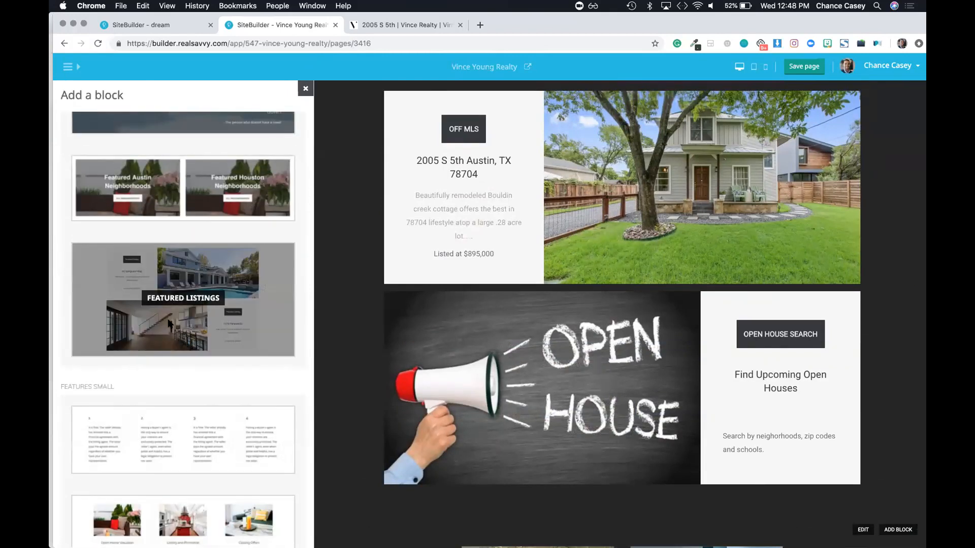
{"action": "scroll", "coordinate": [169, 324], "scroll_direction": "up", "scroll_amount": 3}
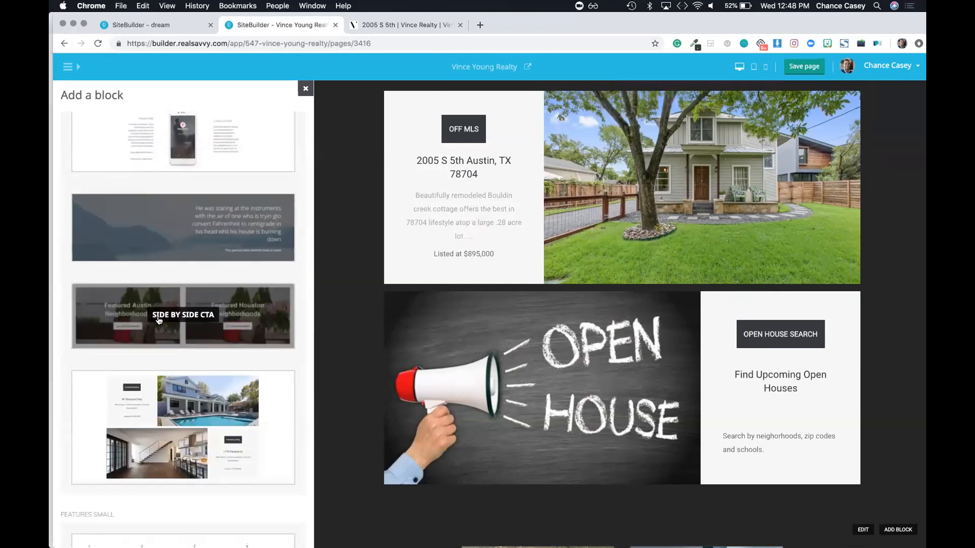
{"action": "scroll", "coordinate": [159, 320], "scroll_direction": "down", "scroll_amount": 3}
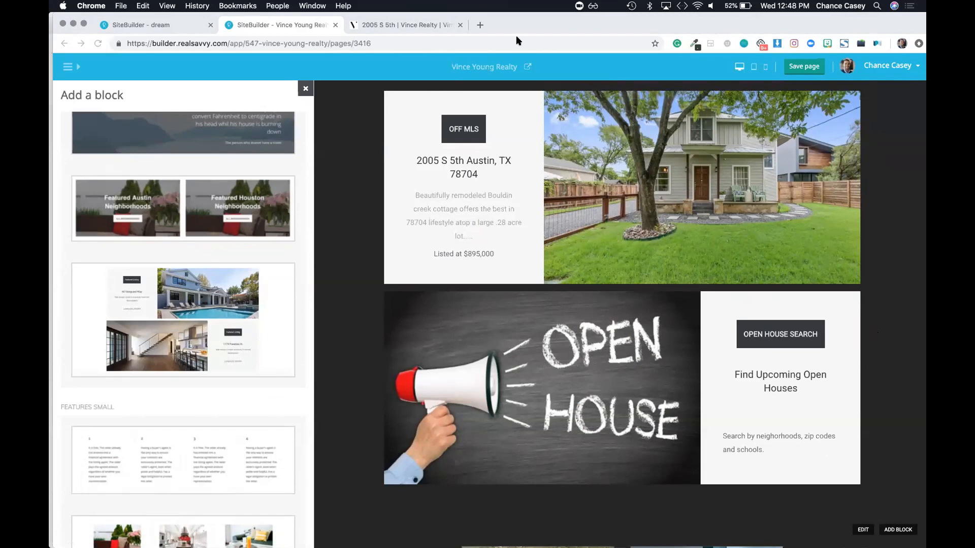
Step: Open vinceyoungrealty.com in a new browser tab and go to its SEARCH MLS page
{"action": "left_click", "coordinate": [479, 27]}
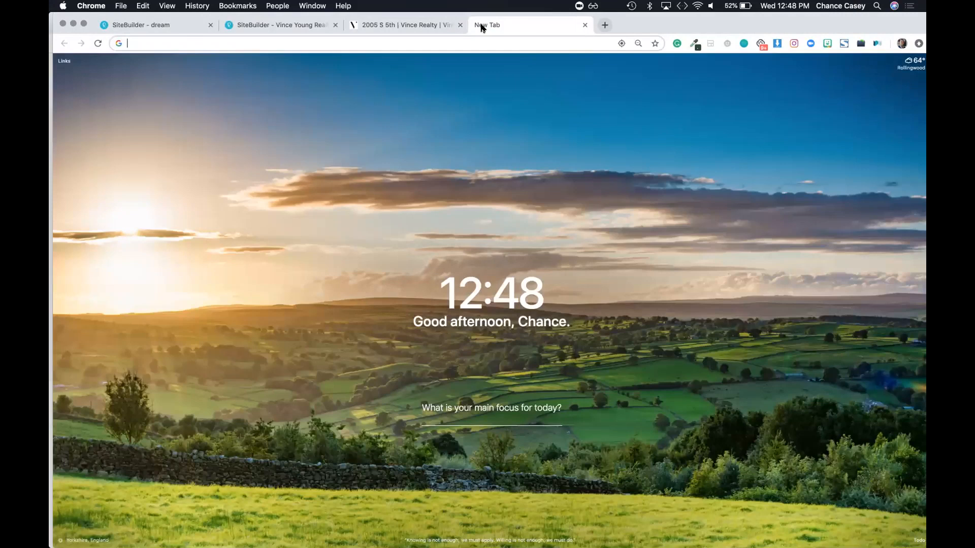
{"action": "type", "text": "vinceyoungrealty.com"}
{"action": "key", "text": "Return"}
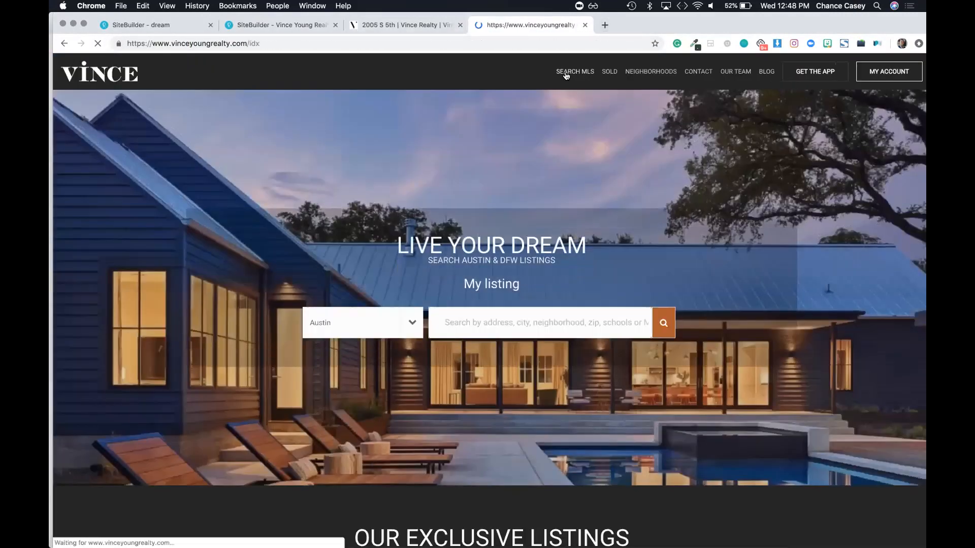
{"action": "left_click", "coordinate": [566, 73]}
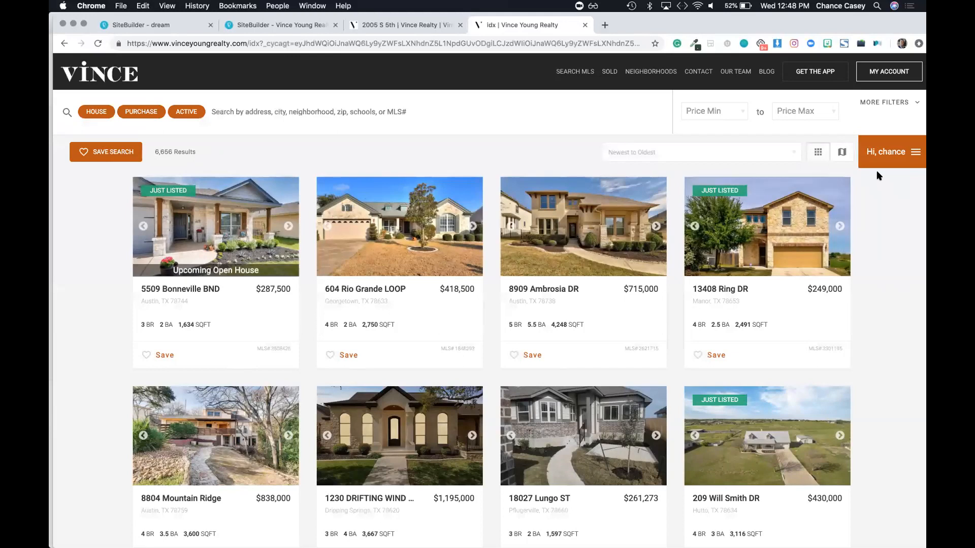
Step: Switch the results to map view and filter them to the East, Austin, TX neighborhood
{"action": "left_click", "coordinate": [842, 153]}
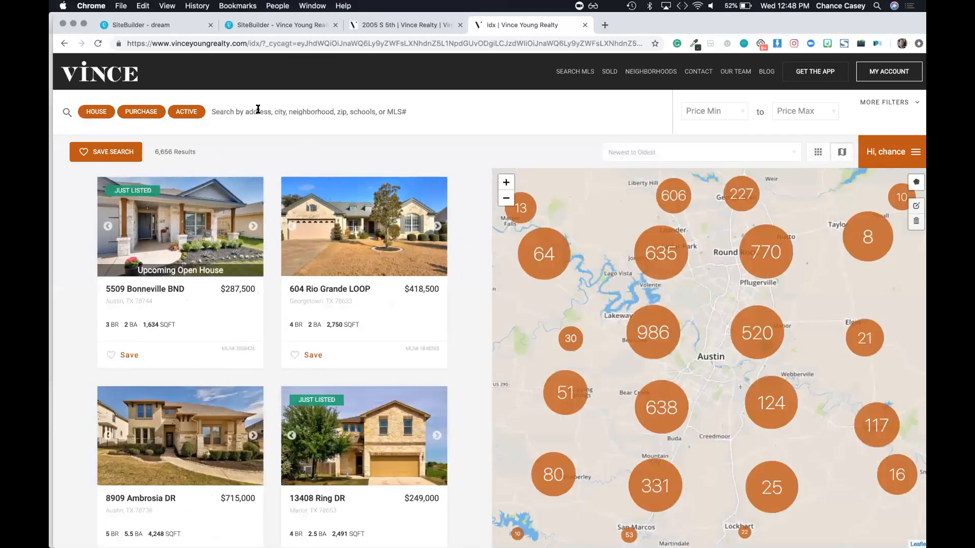
{"action": "left_click", "coordinate": [259, 112]}
{"action": "type", "text": "east"}
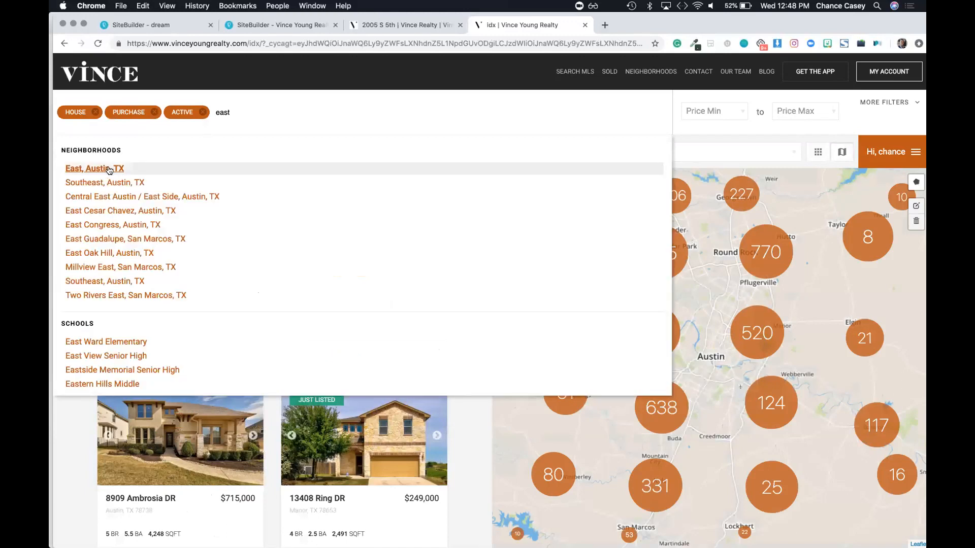
{"action": "left_click", "coordinate": [108, 169]}
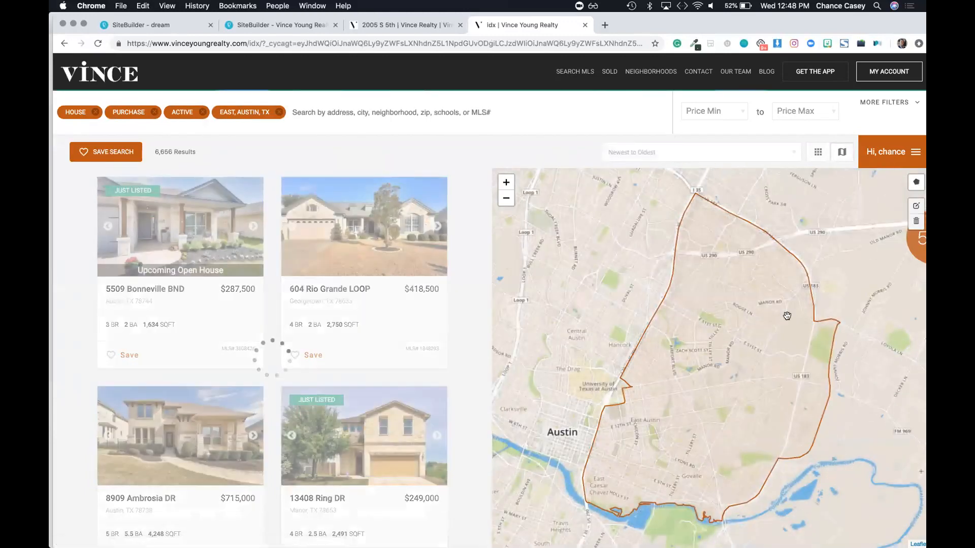
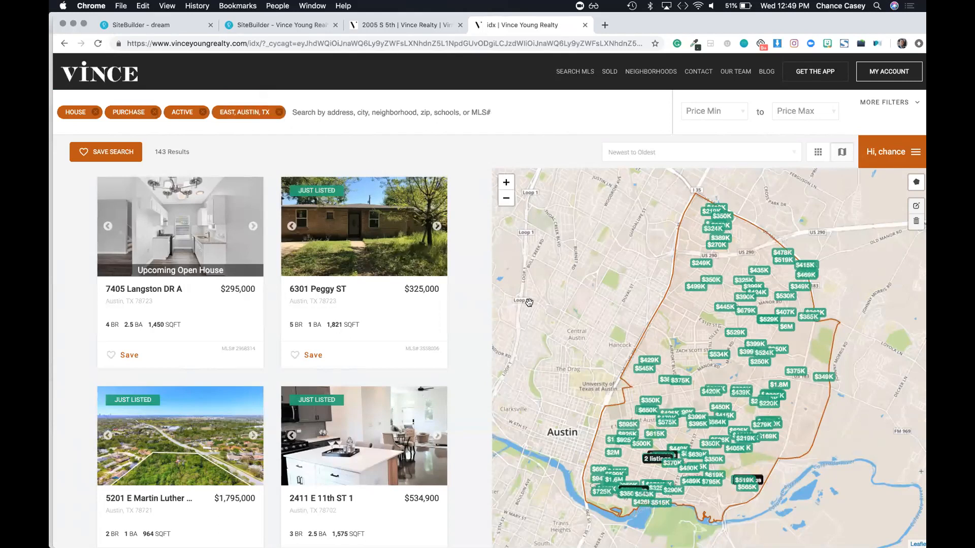
{"action": "left_click", "coordinate": [281, 43]}
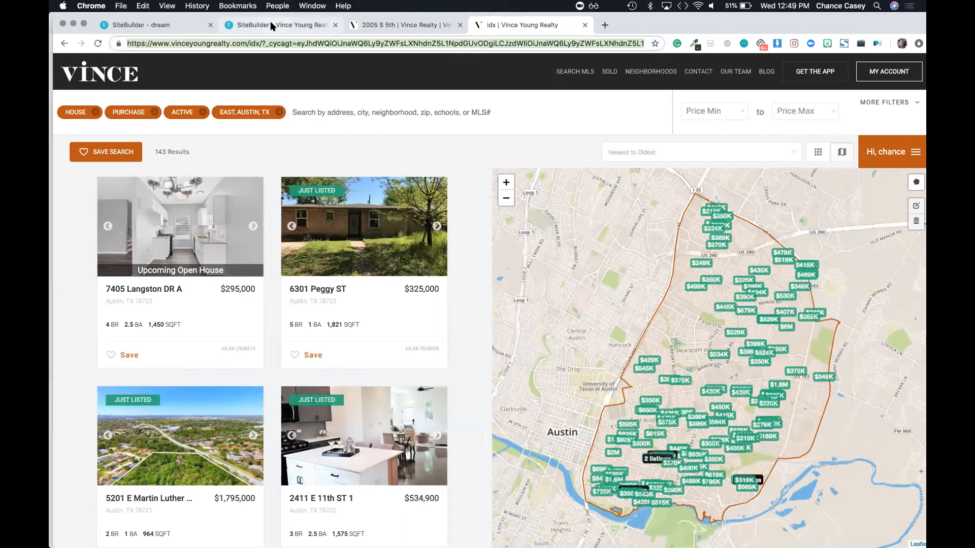
{"action": "left_click", "coordinate": [270, 22]}
{"action": "scroll", "coordinate": [391, 206], "scroll_direction": "down", "scroll_amount": 2}
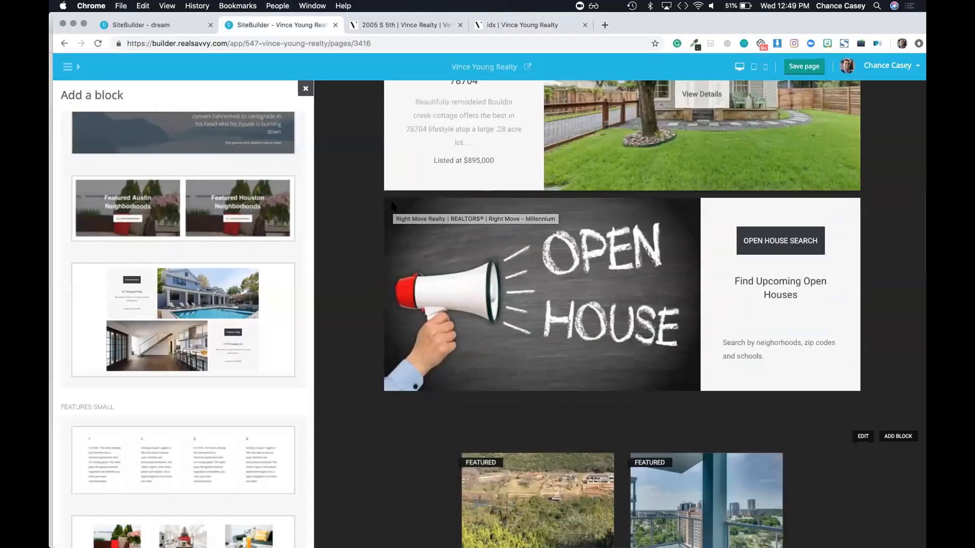
{"action": "scroll", "coordinate": [391, 206], "scroll_direction": "down", "scroll_amount": 2}
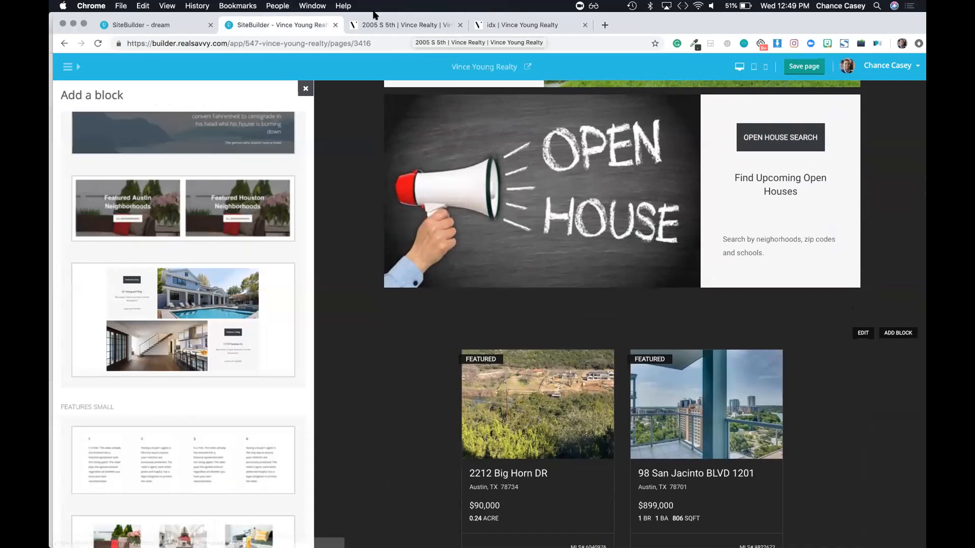
{"action": "left_click", "coordinate": [406, 25]}
{"action": "left_click", "coordinate": [526, 25]}
{"action": "left_click", "coordinate": [294, 44]}
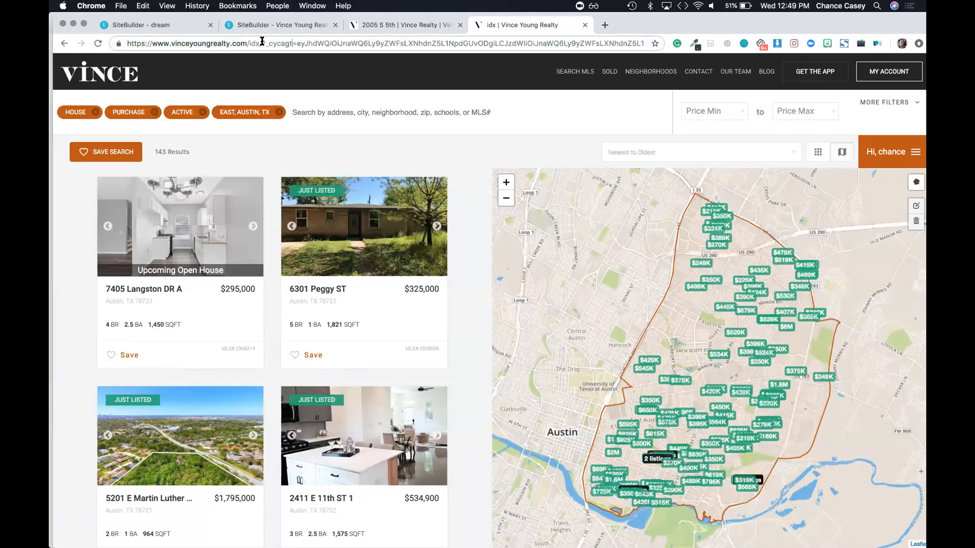
{"action": "double_click", "coordinate": [283, 43]}
{"action": "left_click", "coordinate": [271, 43]}
{"action": "left_click_drag", "start_coordinate": [262, 43], "coordinate": [53, 35]}
{"action": "key", "text": "super+c"}
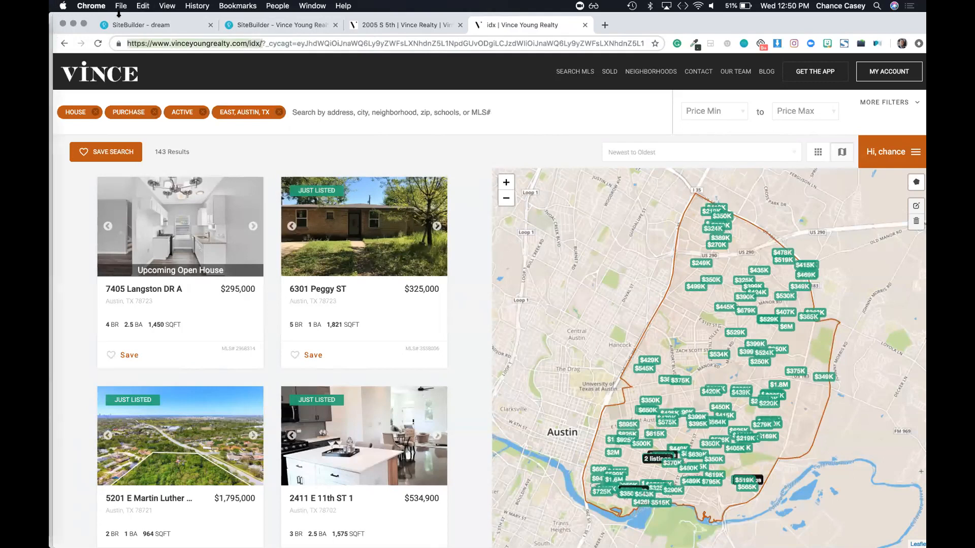
{"action": "left_click", "coordinate": [121, 6]}
Step: In a new incognito window, load the idx page and filter to East, Austin, TX
{"action": "left_click", "coordinate": [156, 40]}
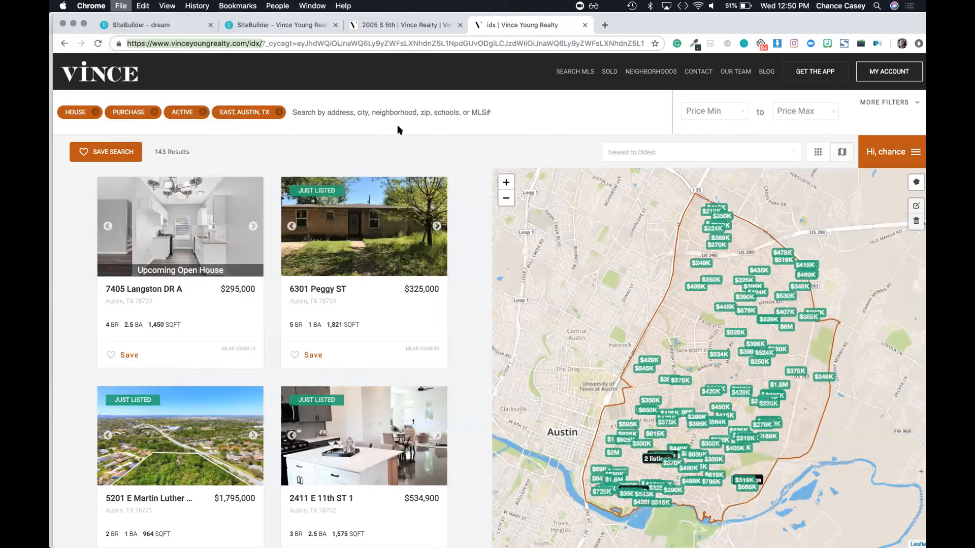
{"action": "key", "text": "super+v"}
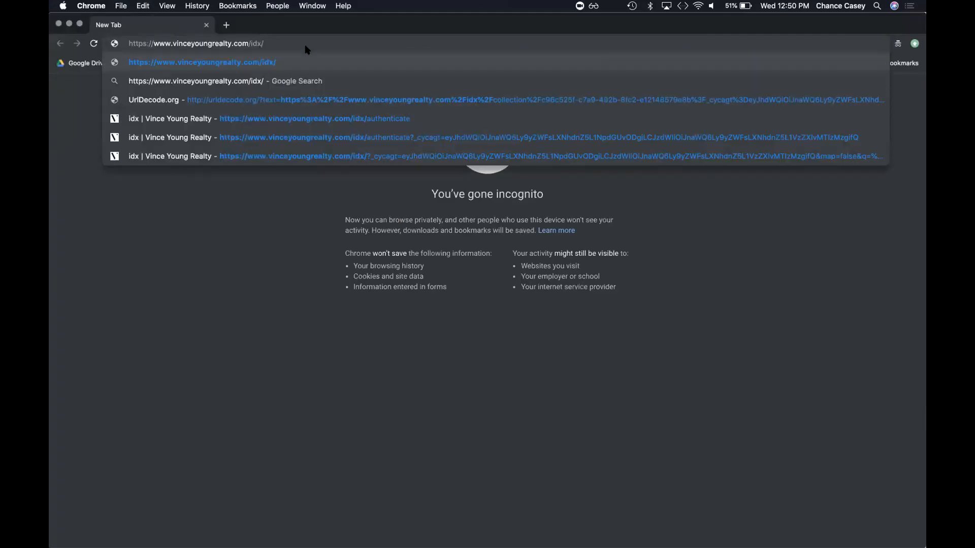
{"action": "key", "text": "Return"}
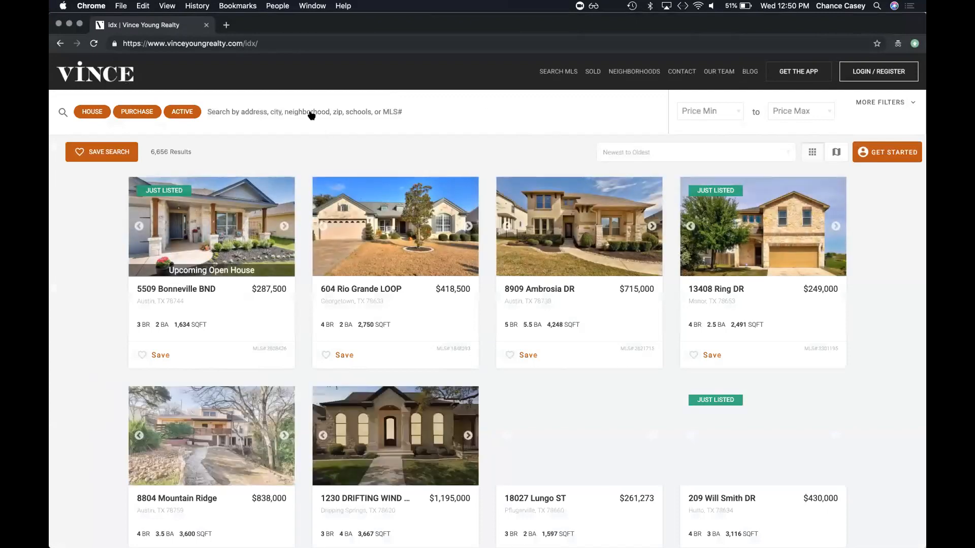
{"action": "left_click", "coordinate": [312, 112]}
{"action": "type", "text": "east"}
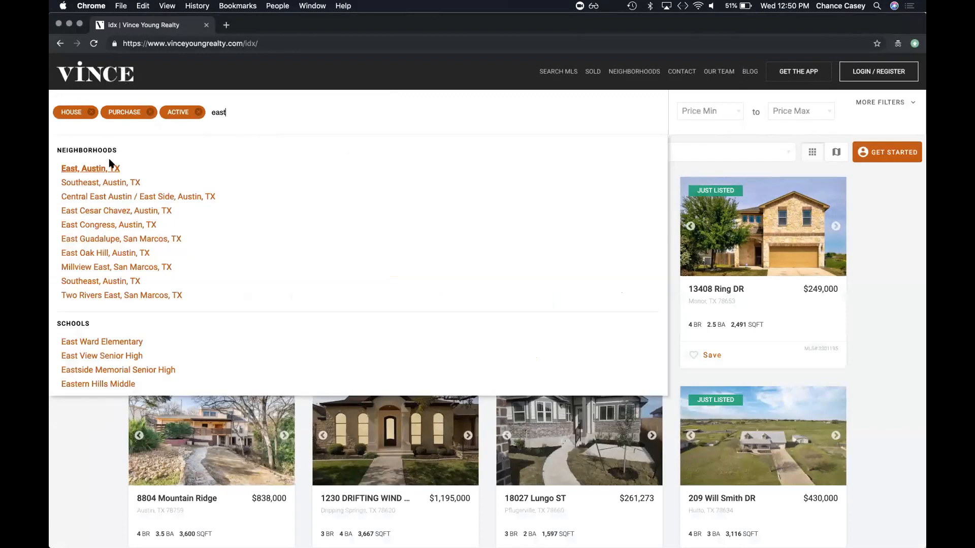
{"action": "left_click", "coordinate": [104, 165]}
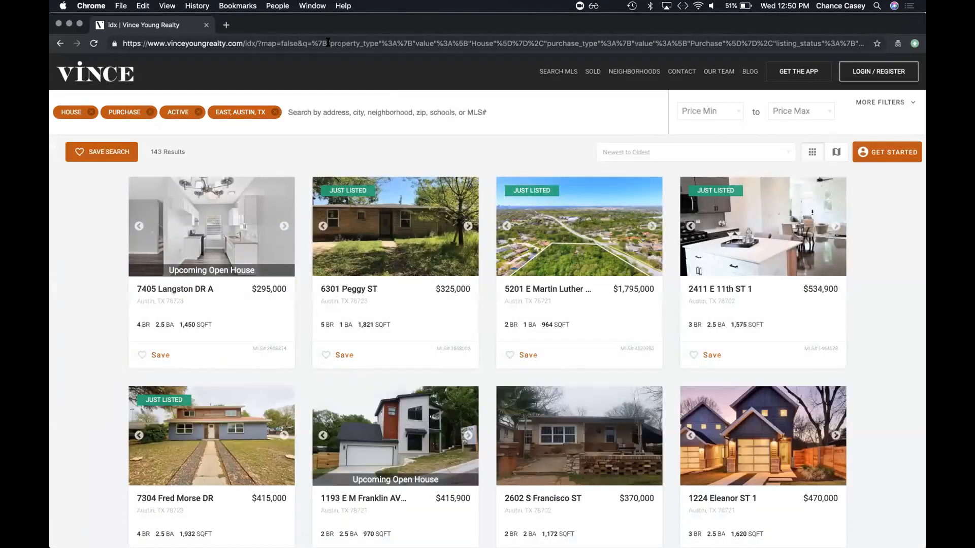
Step: Switch the East Austin results to map view, copy the search URL, and return to the main window
{"action": "left_click", "coordinate": [328, 43]}
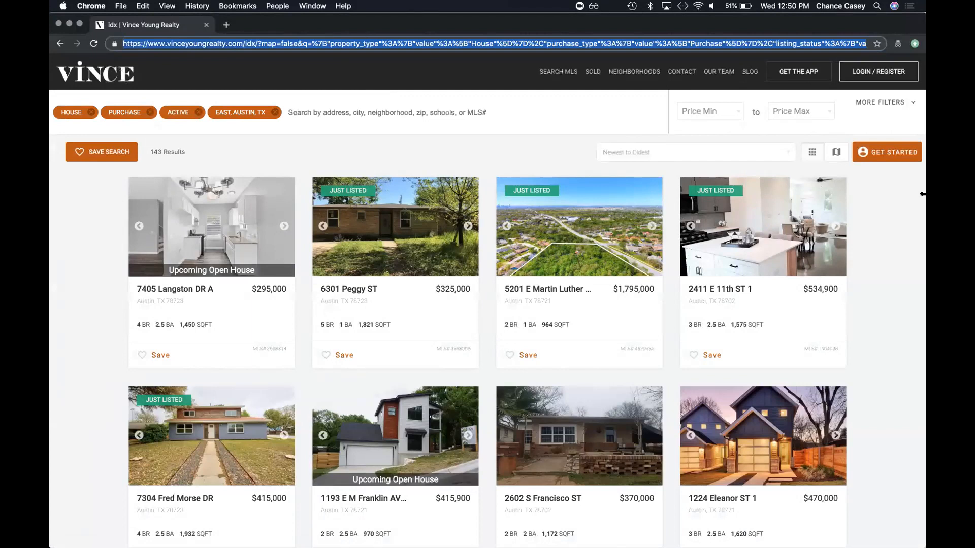
{"action": "left_click", "coordinate": [837, 152]}
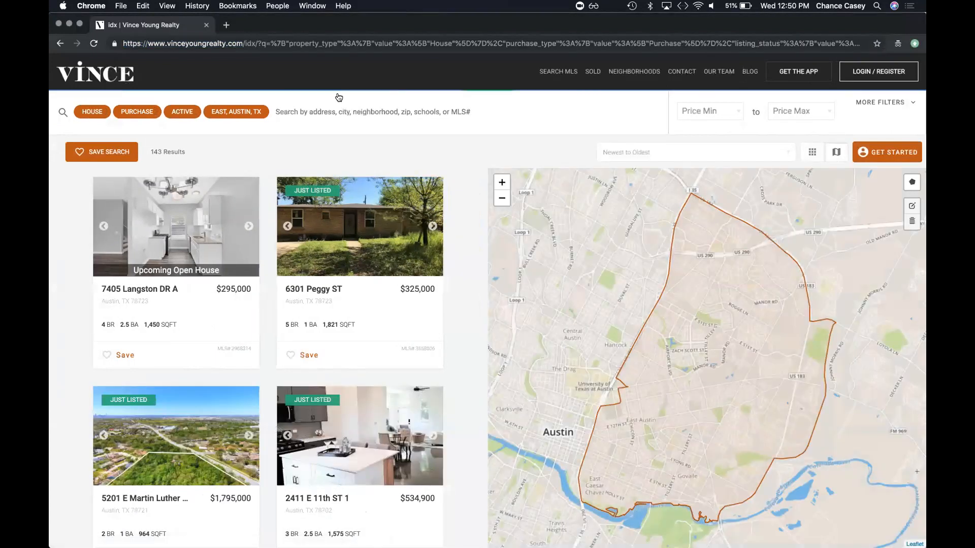
{"action": "left_click", "coordinate": [274, 43]}
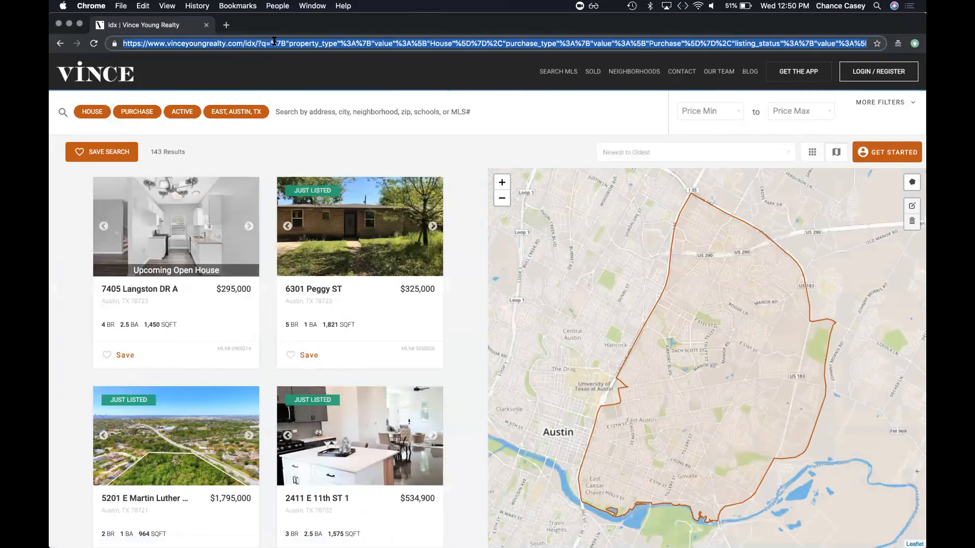
{"action": "key", "text": "super+c"}
{"action": "left_click_drag", "start_coordinate": [280, 26], "coordinate": [280, 109]}
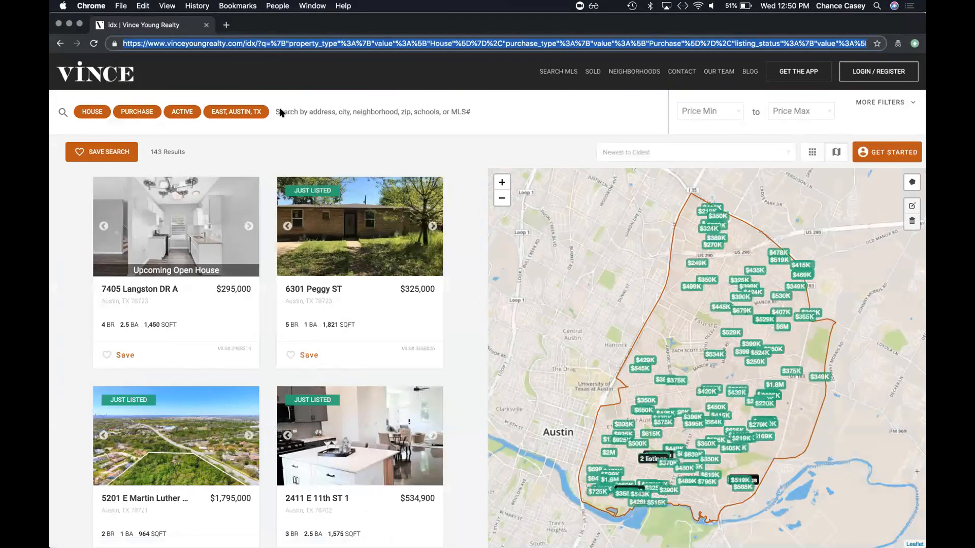
{"action": "left_click", "coordinate": [278, 78]}
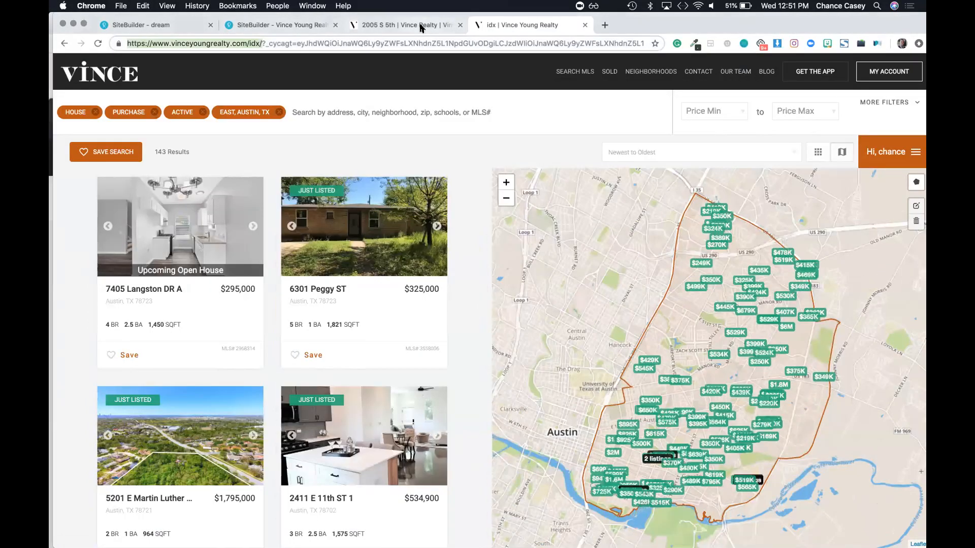
{"action": "key", "text": "super+w"}
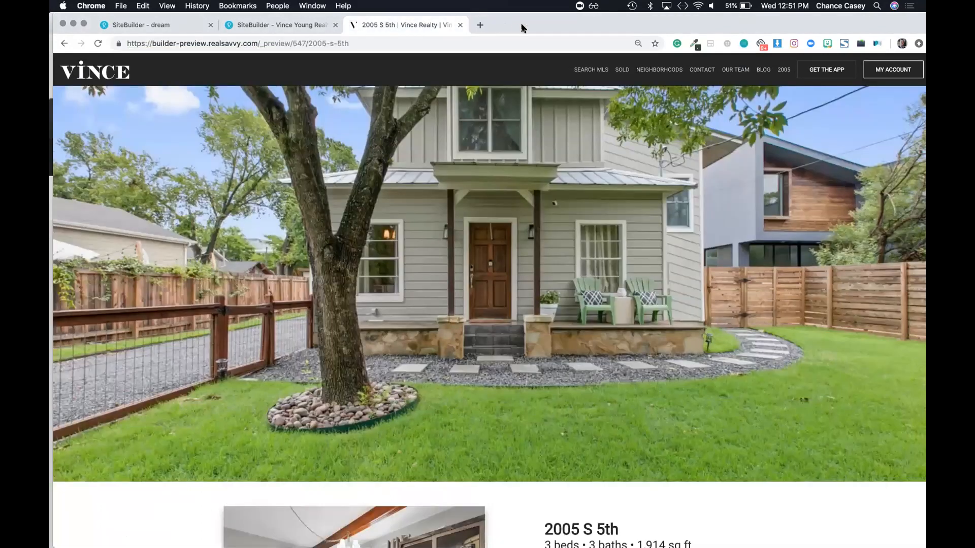
{"action": "key", "text": "super+w"}
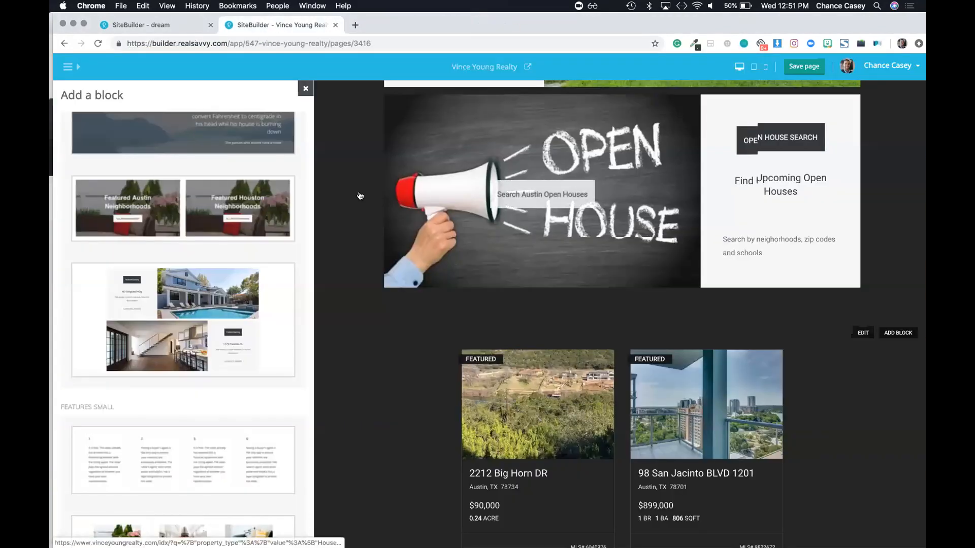
{"action": "scroll", "coordinate": [483, 224], "scroll_direction": "down", "scroll_amount": 5}
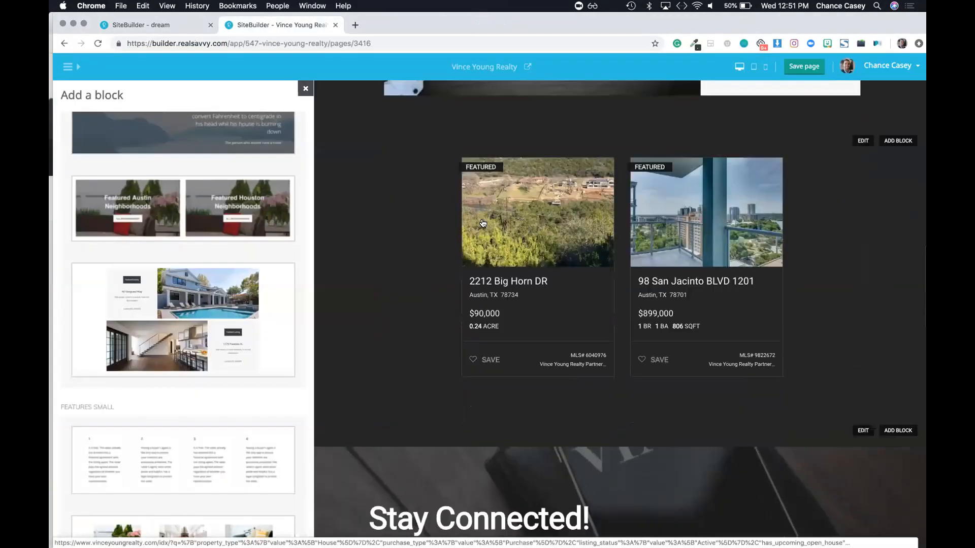
{"action": "scroll", "coordinate": [483, 221], "scroll_direction": "up", "scroll_amount": 4}
{"action": "scroll", "coordinate": [786, 216], "scroll_direction": "up", "scroll_amount": 2}
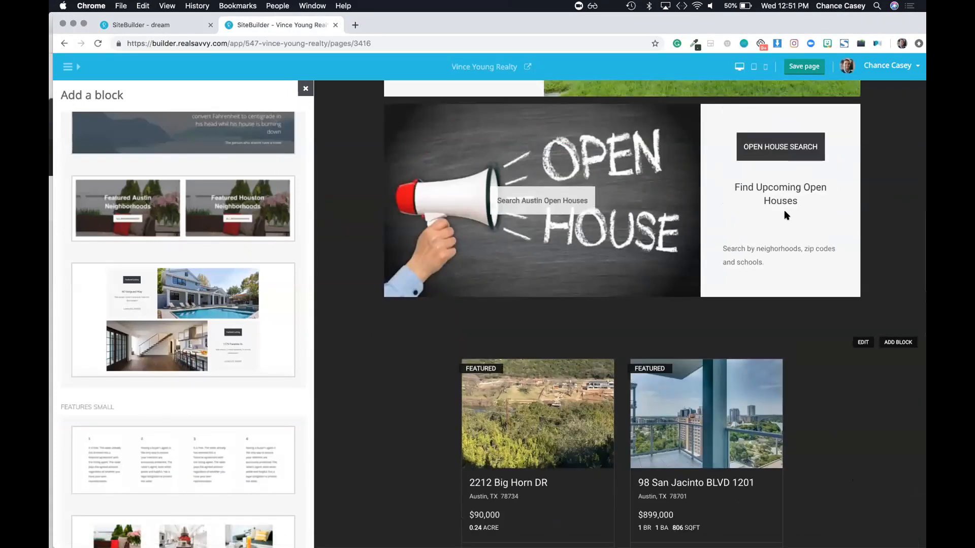
{"action": "scroll", "coordinate": [681, 203], "scroll_direction": "down", "scroll_amount": 2}
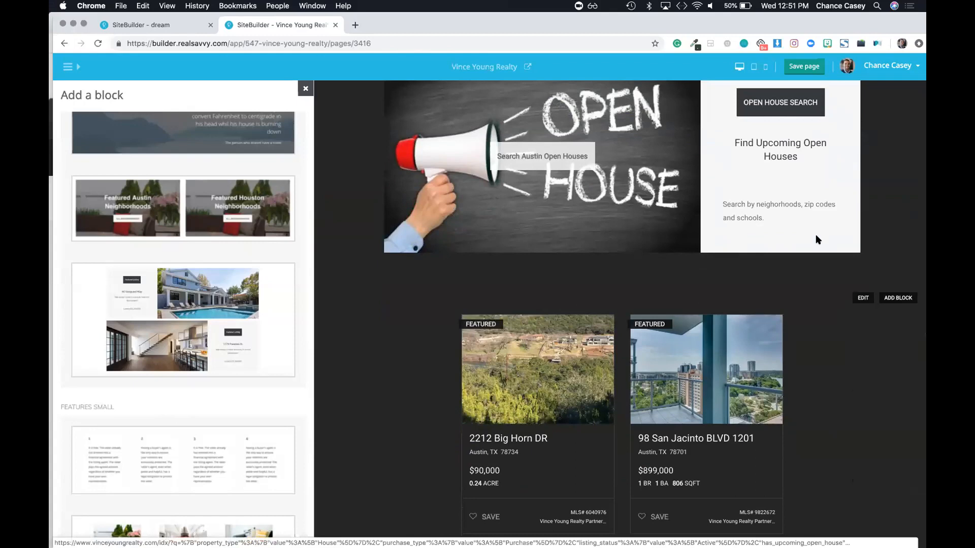
Step: Check the OPEN HOUSE SEARCH item, then return to the Open House block's item list
{"action": "left_click", "coordinate": [862, 298]}
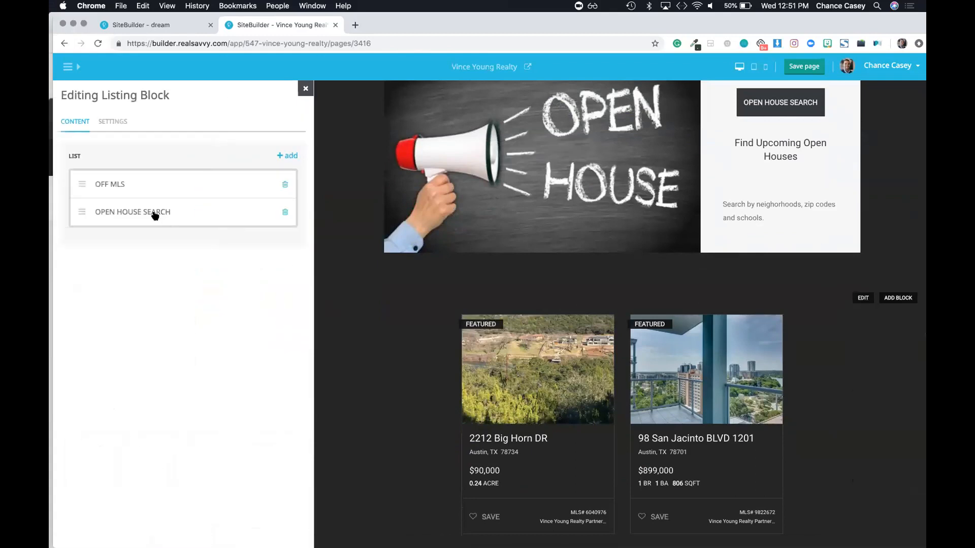
{"action": "left_click", "coordinate": [155, 212]}
{"action": "triple_click", "coordinate": [102, 136]}
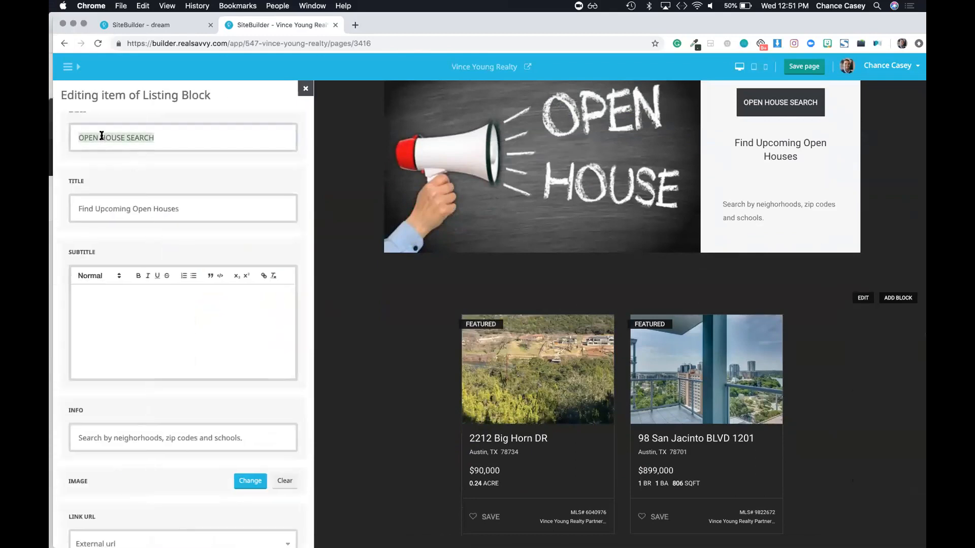
{"action": "left_click", "coordinate": [898, 298]}
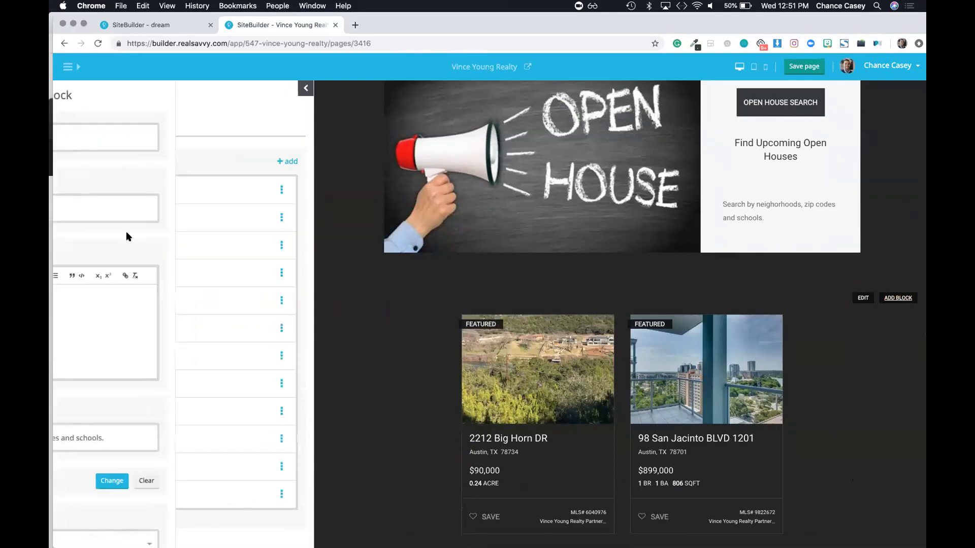
{"action": "left_click", "coordinate": [863, 298]}
Step: Add a new listing block item labelled SEARCH THE EASTSIDE
{"action": "left_click", "coordinate": [286, 159]}
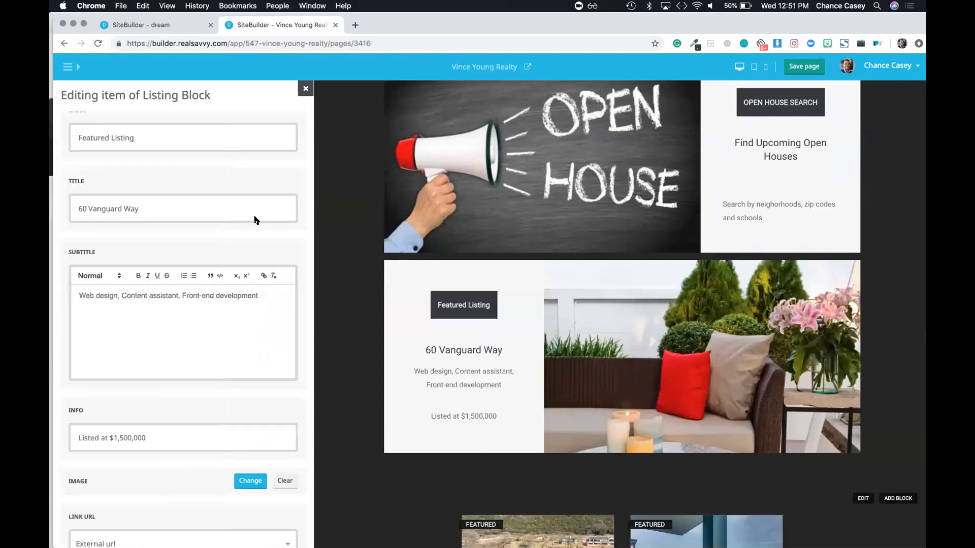
{"action": "triple_click", "coordinate": [129, 136]}
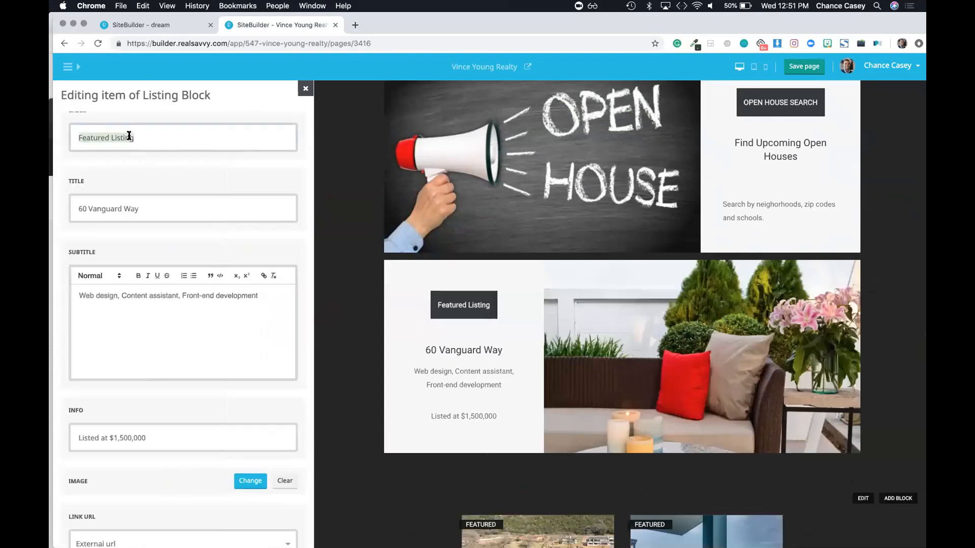
{"action": "type", "text": "SEAS"}
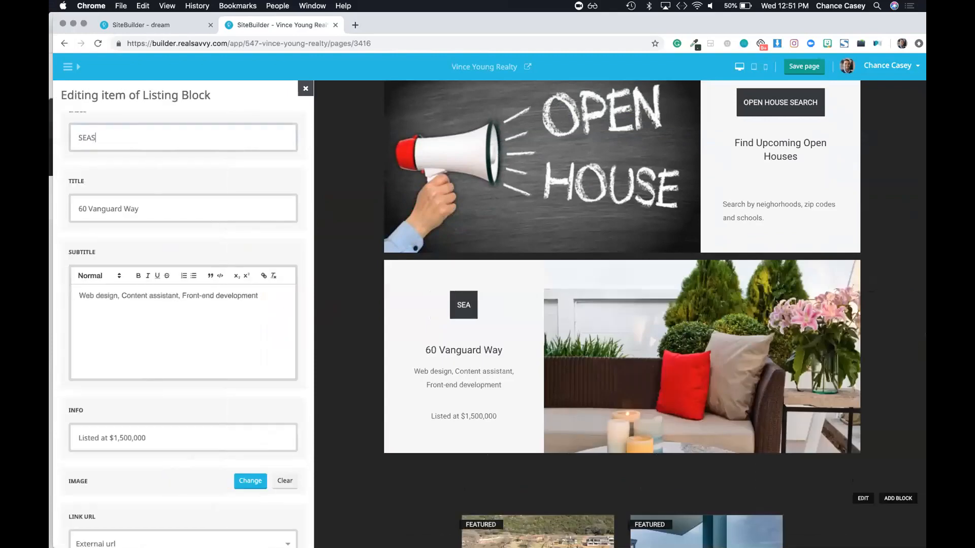
{"action": "key", "text": "BackSpace"}
{"action": "type", "text": "RCH THE EAST SI"}
{"action": "key", "text": "BackSpace"}
{"action": "key", "text": "BackSpace"}
{"action": "key", "text": "BackSpace"}
{"action": "type", "text": "SIDE"}
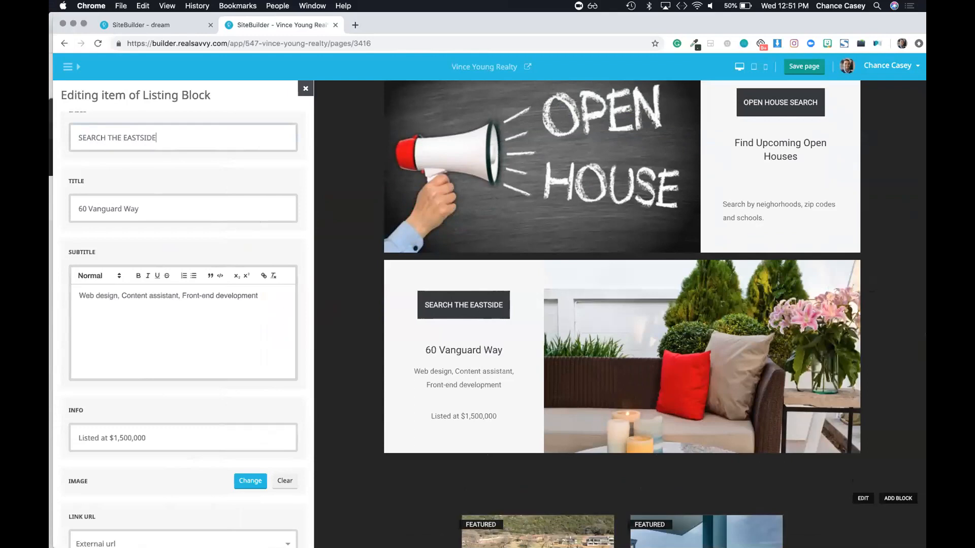
Step: Link the item to an External url using the filtered East Austin search address
{"action": "scroll", "coordinate": [169, 360], "scroll_direction": "down", "scroll_amount": 4}
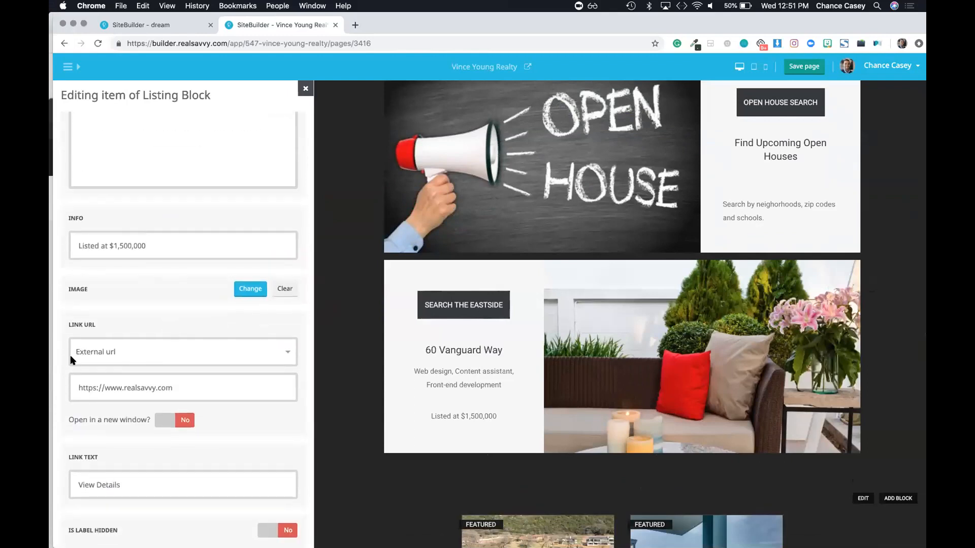
{"action": "left_click", "coordinate": [121, 357]}
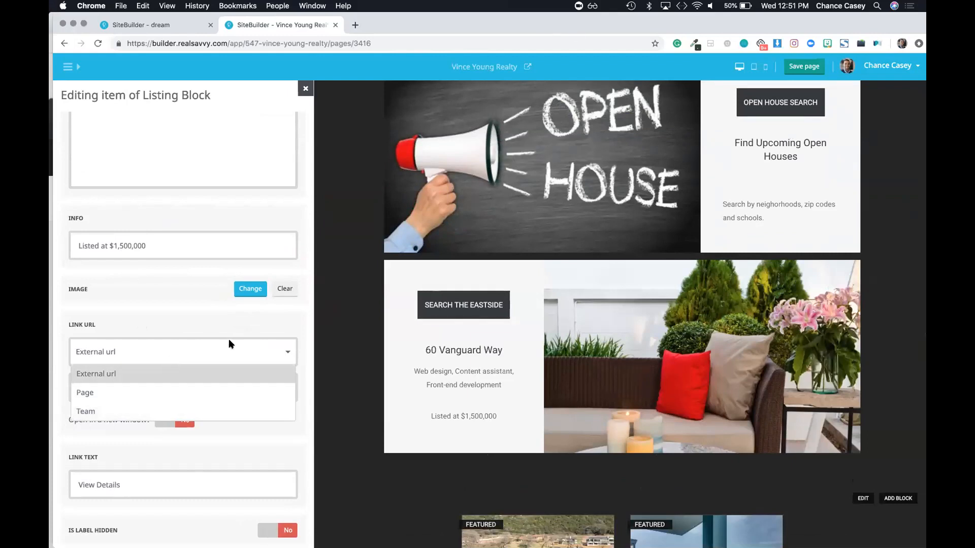
{"action": "left_click", "coordinate": [134, 374]}
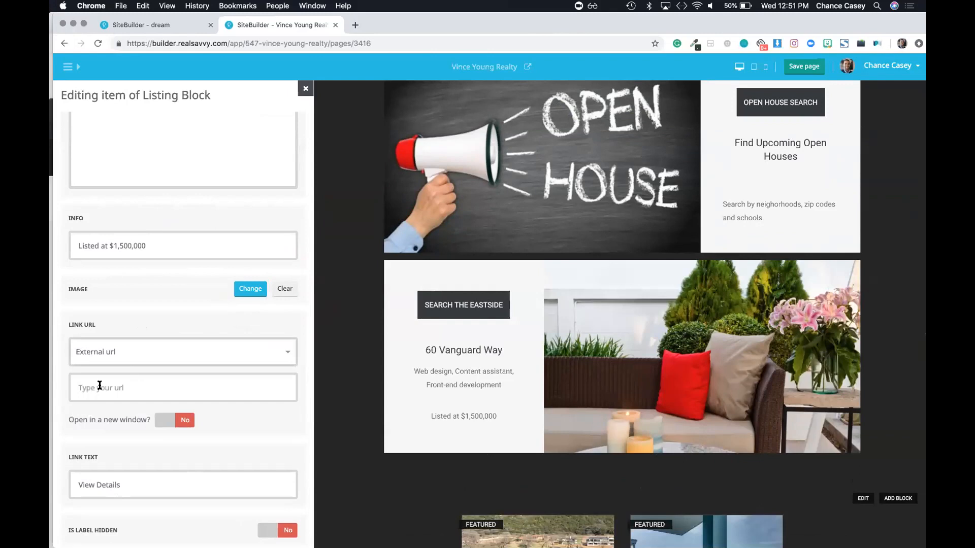
{"action": "left_click", "coordinate": [99, 385]}
{"action": "key", "text": "super+v"}
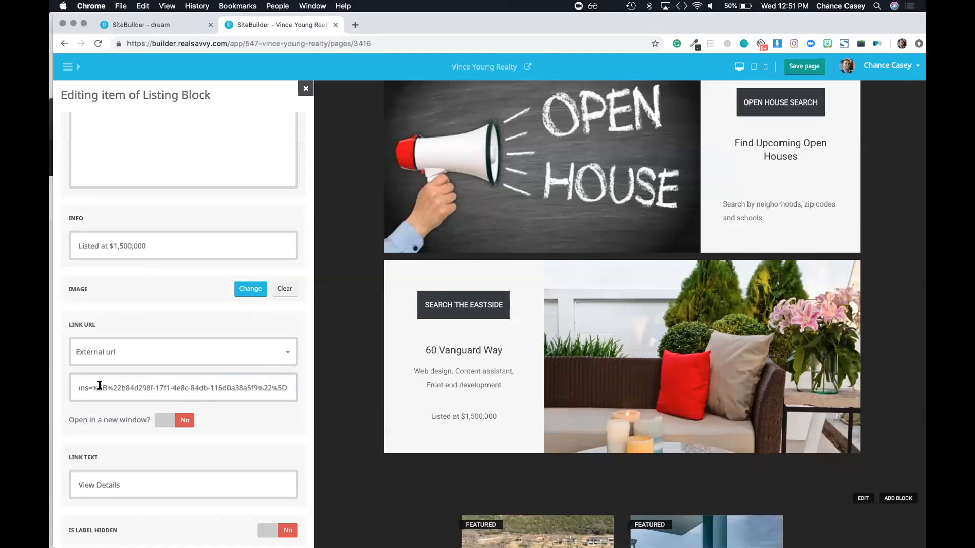
{"action": "key", "text": "super+a"}
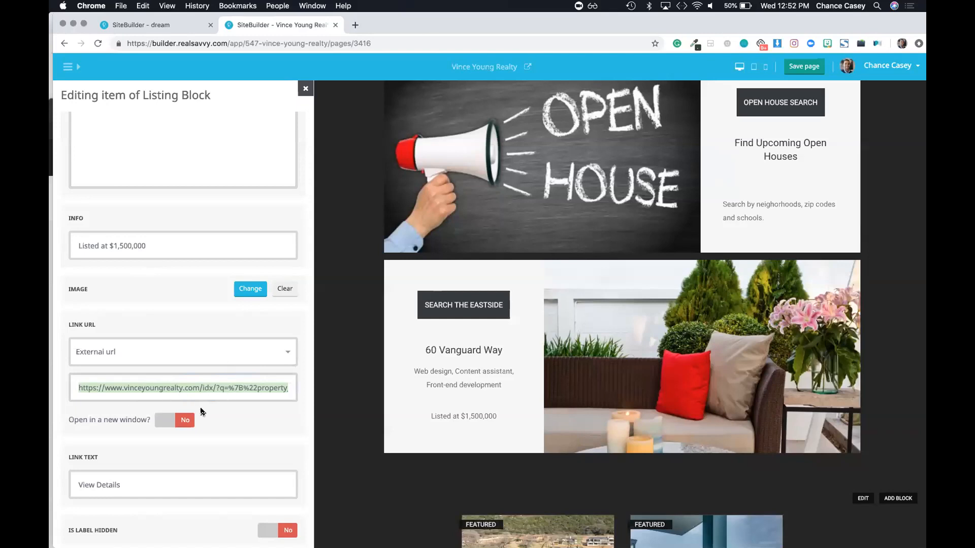
{"action": "scroll", "coordinate": [192, 399], "scroll_direction": "down", "scroll_amount": 1}
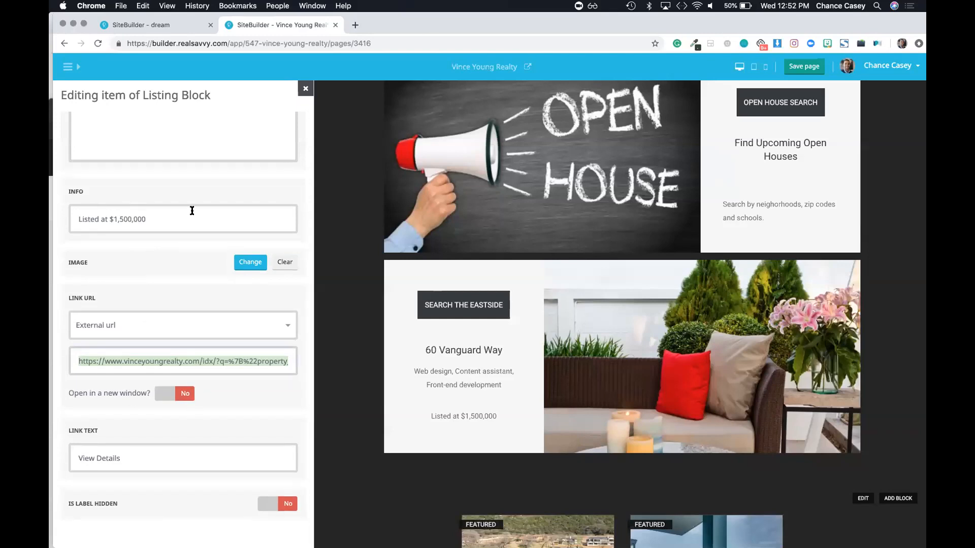
{"action": "scroll", "coordinate": [195, 211], "scroll_direction": "up", "scroll_amount": 5}
{"action": "triple_click", "coordinate": [114, 220]}
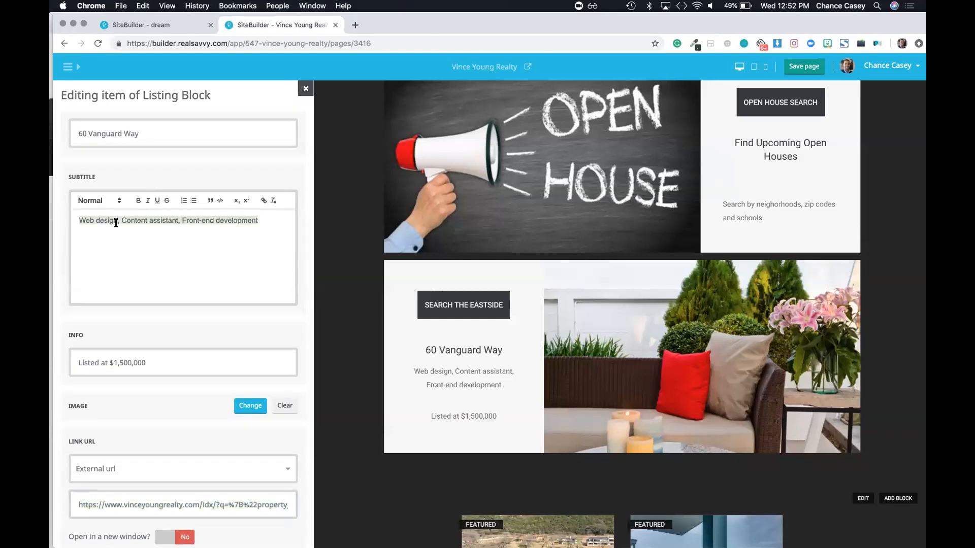
{"action": "key", "text": "BackSpace"}
{"action": "triple_click", "coordinate": [133, 134]}
{"action": "key", "text": "BackSpace"}
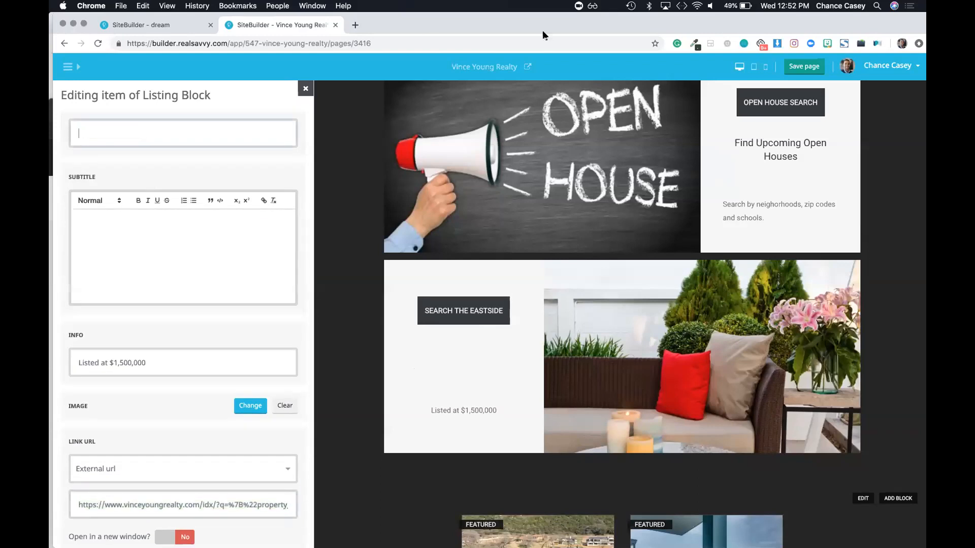
{"action": "left_click", "coordinate": [818, 66]}
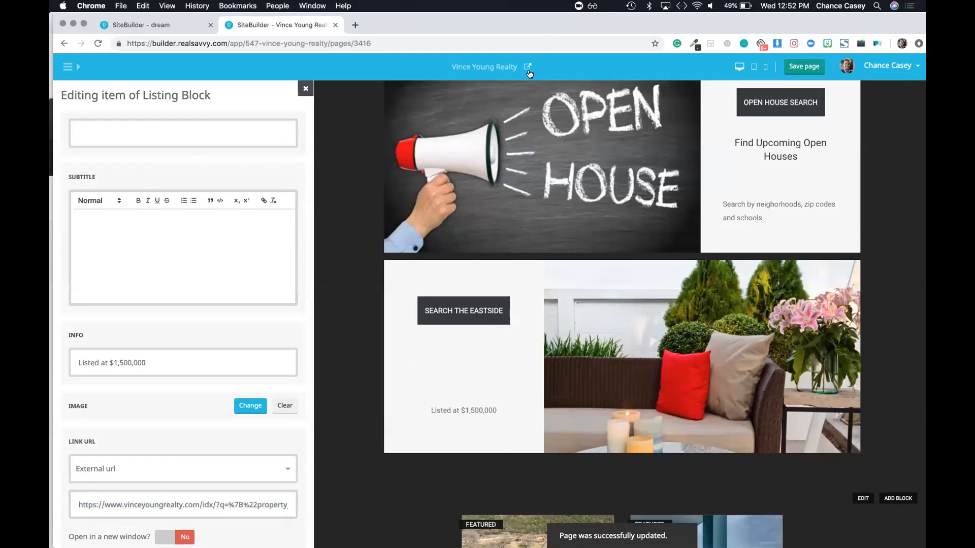
{"action": "left_click", "coordinate": [526, 67]}
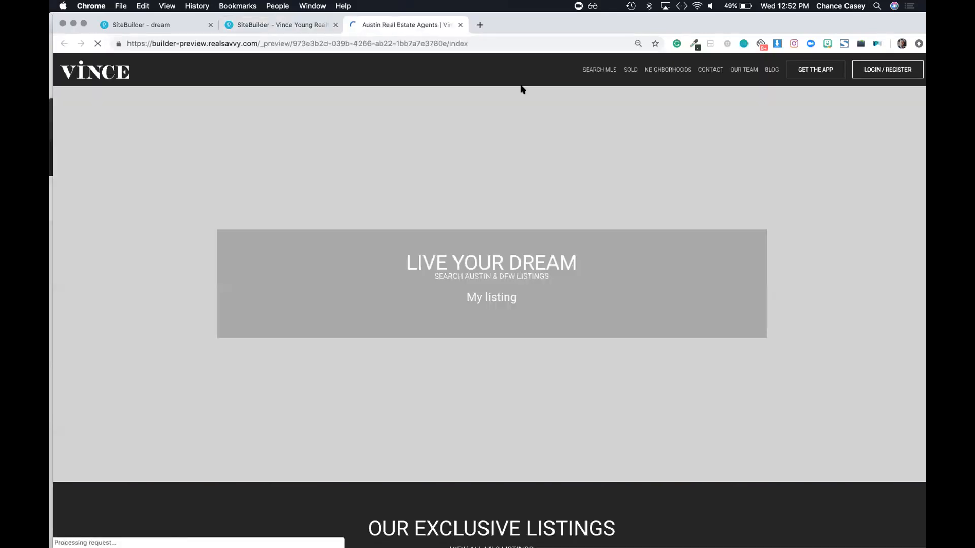
Step: Follow the Search the Eastside View Details link in the preview to the 143-result search
{"action": "scroll", "coordinate": [471, 238], "scroll_direction": "down", "scroll_amount": 7}
{"action": "scroll", "coordinate": [471, 238], "scroll_direction": "down", "scroll_amount": 6}
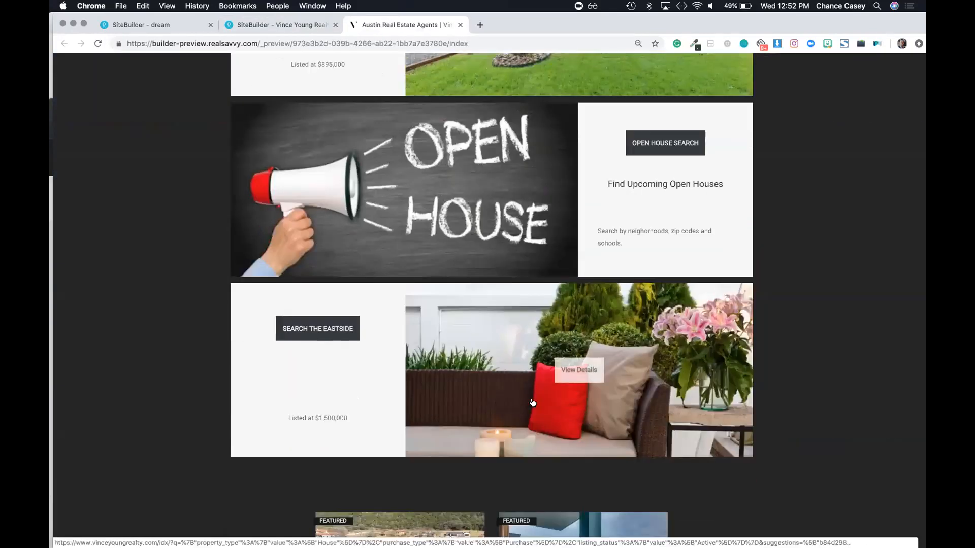
{"action": "left_click", "coordinate": [571, 377]}
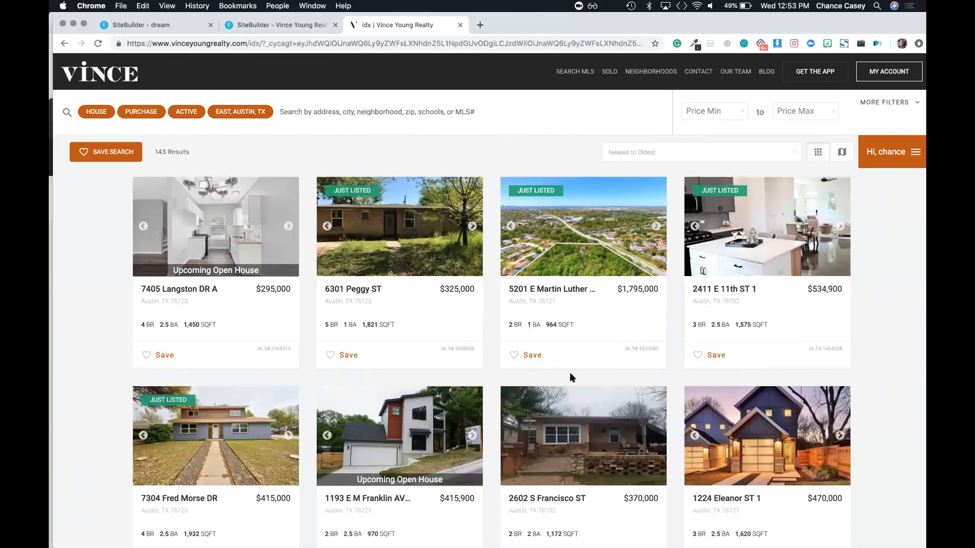
Step: Delete the SEARCH THE EASTSIDE item, save the page, and go back to the results tab
{"action": "left_click", "coordinate": [285, 25]}
{"action": "left_click", "coordinate": [71, 67]}
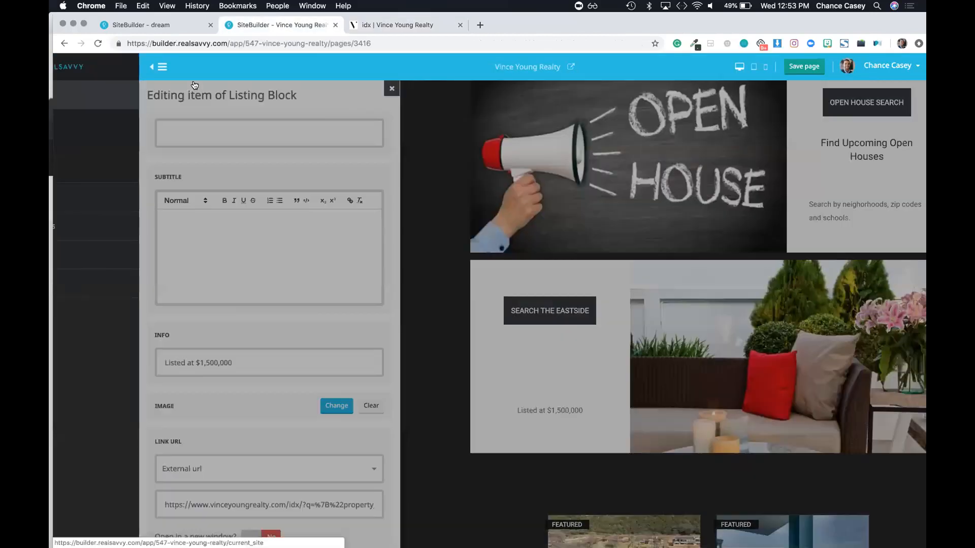
{"action": "left_click", "coordinate": [227, 67]}
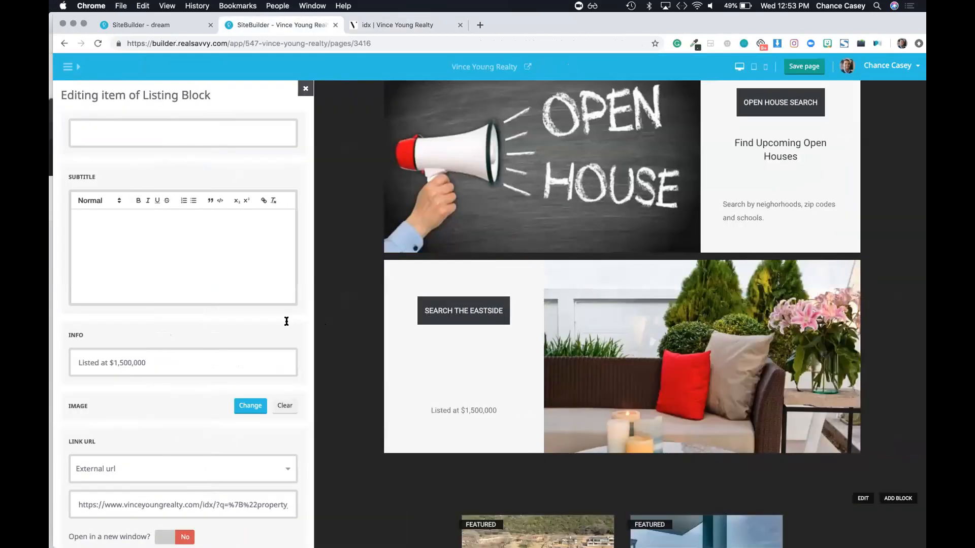
{"action": "left_click", "coordinate": [305, 90]}
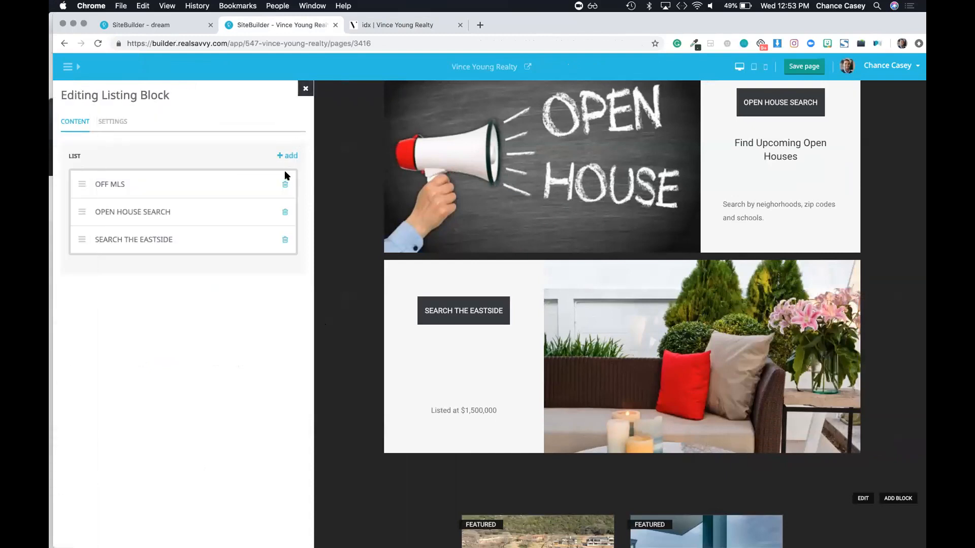
{"action": "left_click", "coordinate": [286, 241]}
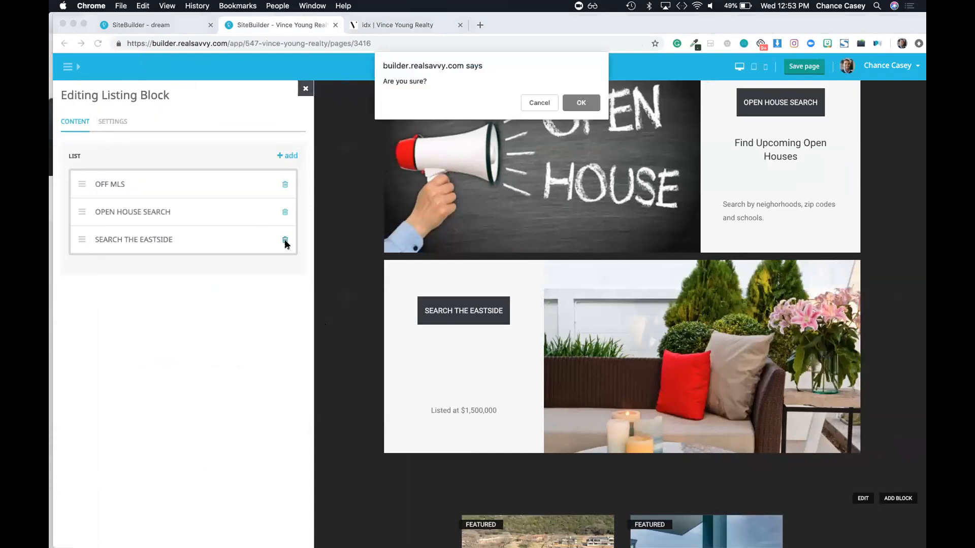
{"action": "left_click", "coordinate": [588, 108]}
{"action": "left_click", "coordinate": [802, 73]}
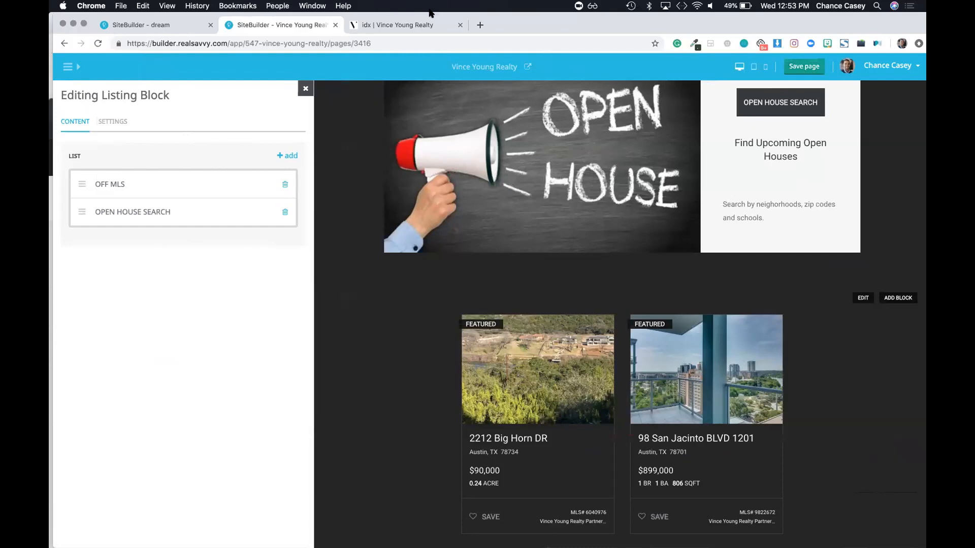
{"action": "left_click", "coordinate": [416, 25]}
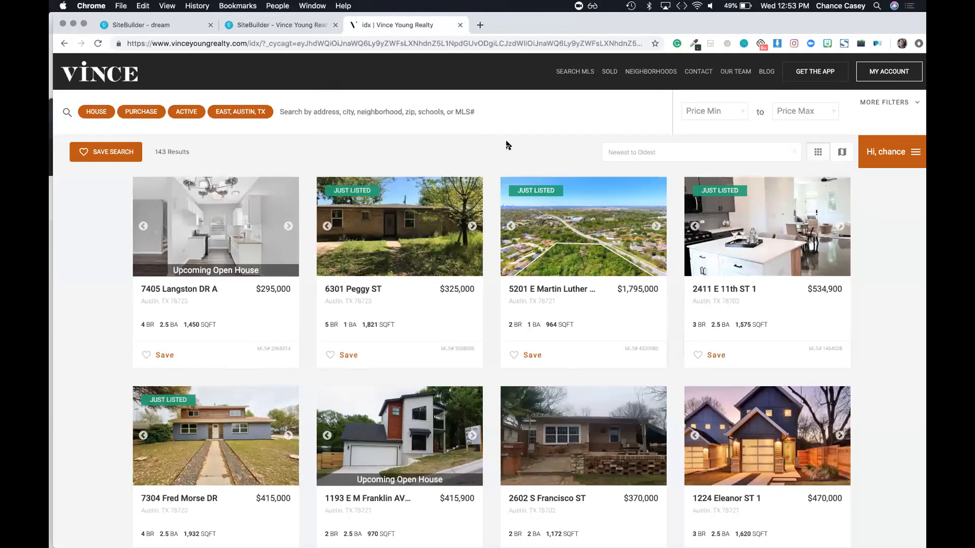
Step: Limit the search to homes with upcoming open houses via More Filters
{"action": "left_click", "coordinate": [883, 106]}
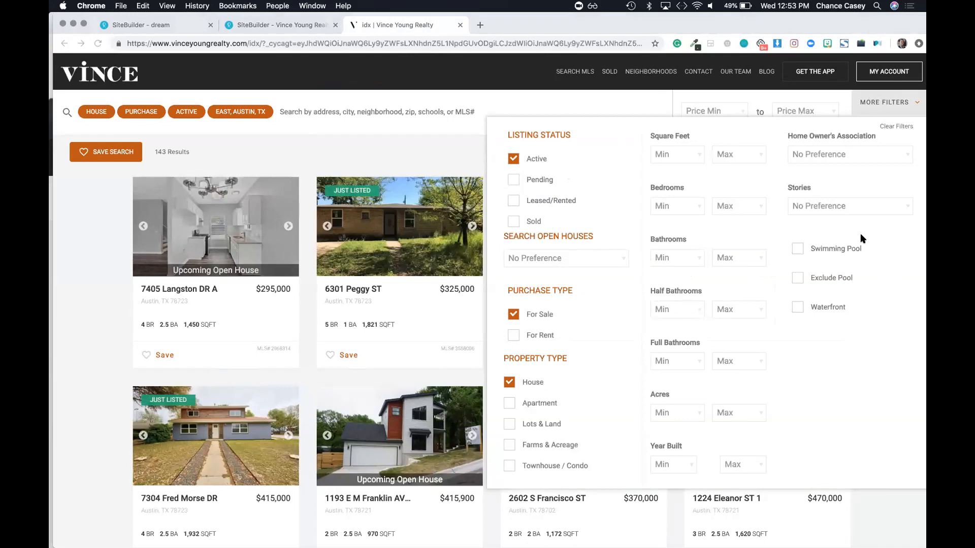
{"action": "left_click", "coordinate": [564, 259]}
{"action": "left_click", "coordinate": [529, 294]}
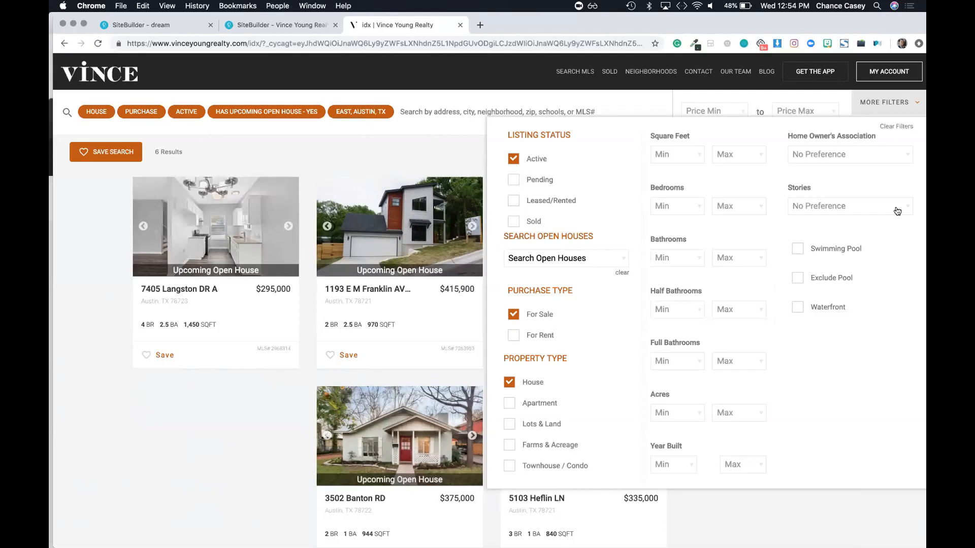
Step: Clear every filter, including house, purchase and active, and close the filter panel
{"action": "left_click", "coordinate": [896, 126]}
{"action": "left_click", "coordinate": [916, 127]}
{"action": "left_click", "coordinate": [452, 105]}
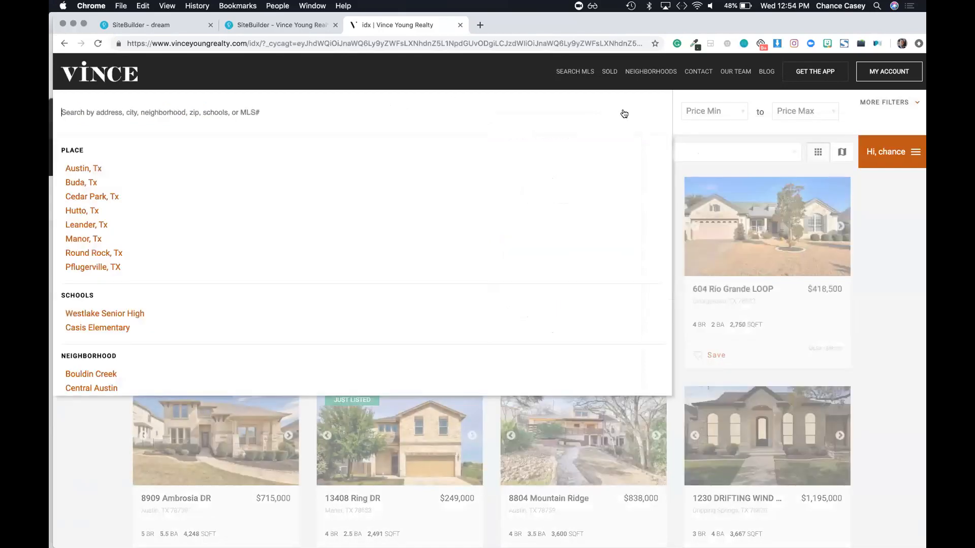
{"action": "left_click", "coordinate": [496, 415]}
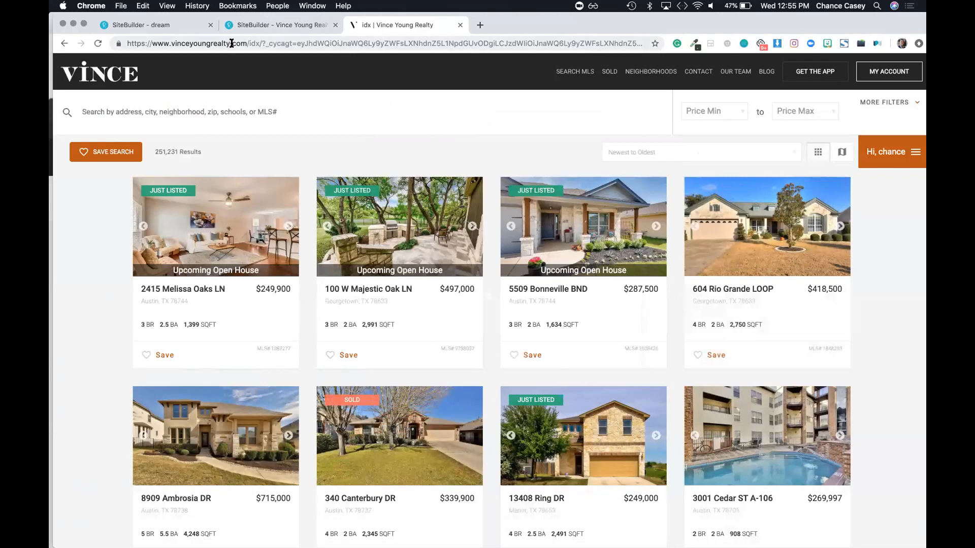
{"action": "left_click", "coordinate": [121, 6]}
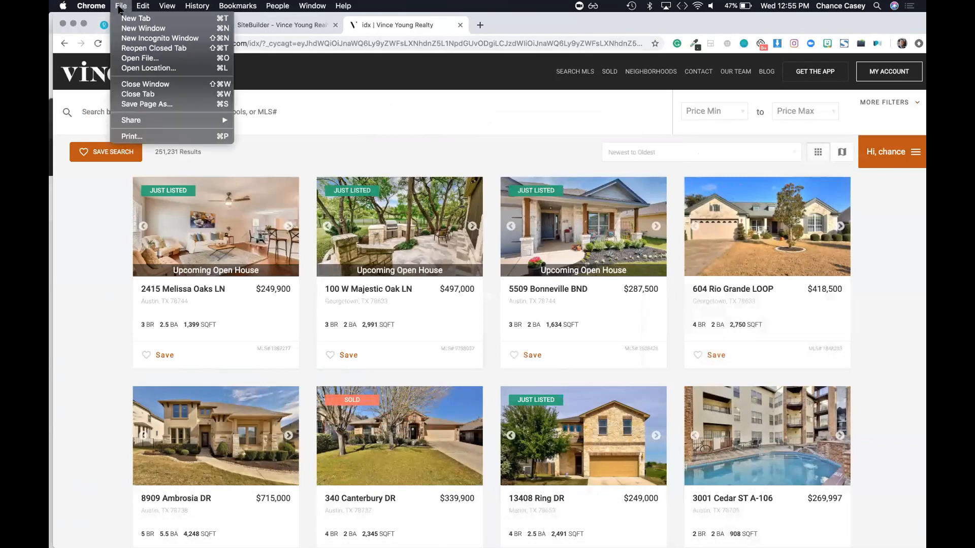
{"action": "left_click", "coordinate": [152, 38]}
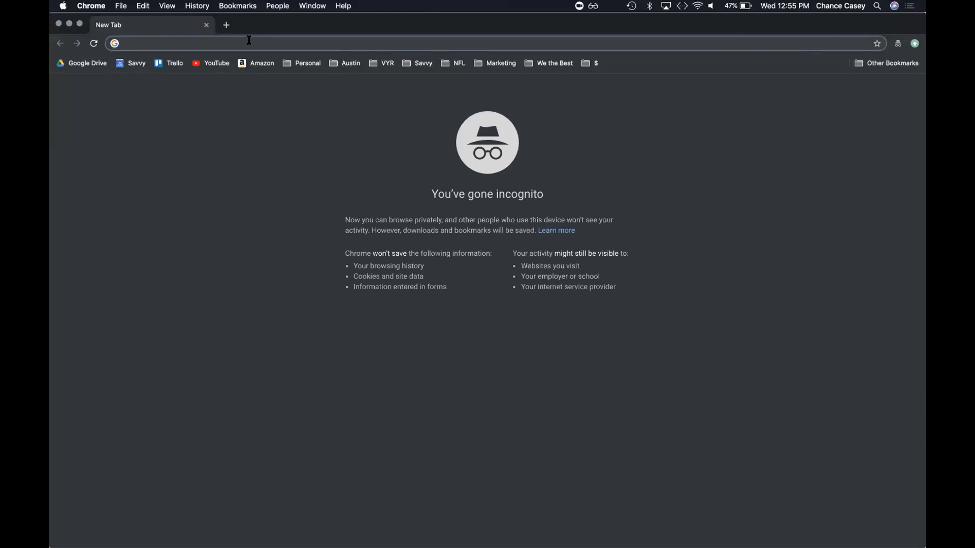
{"action": "type", "text": "id"}
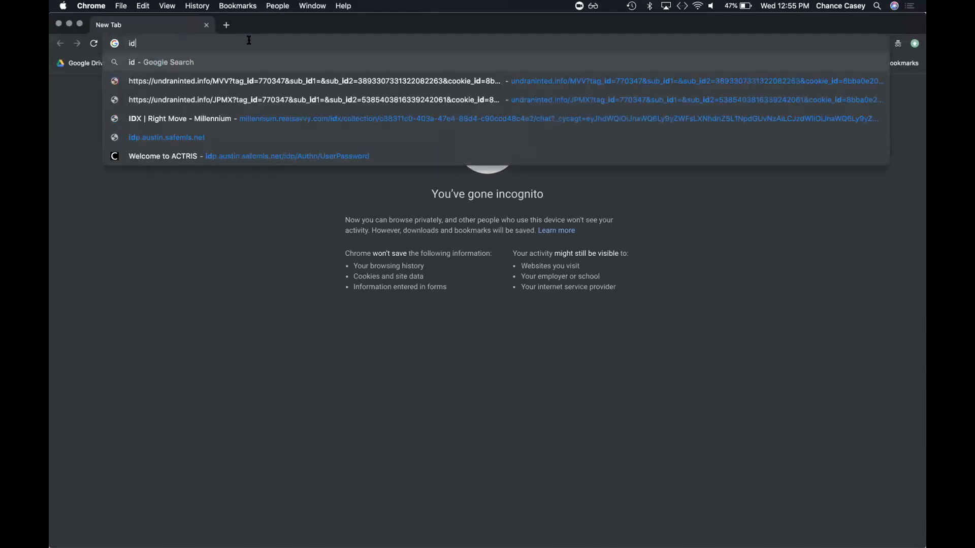
{"action": "key", "text": "BackSpace"}
{"action": "key", "text": "BackSpace"}
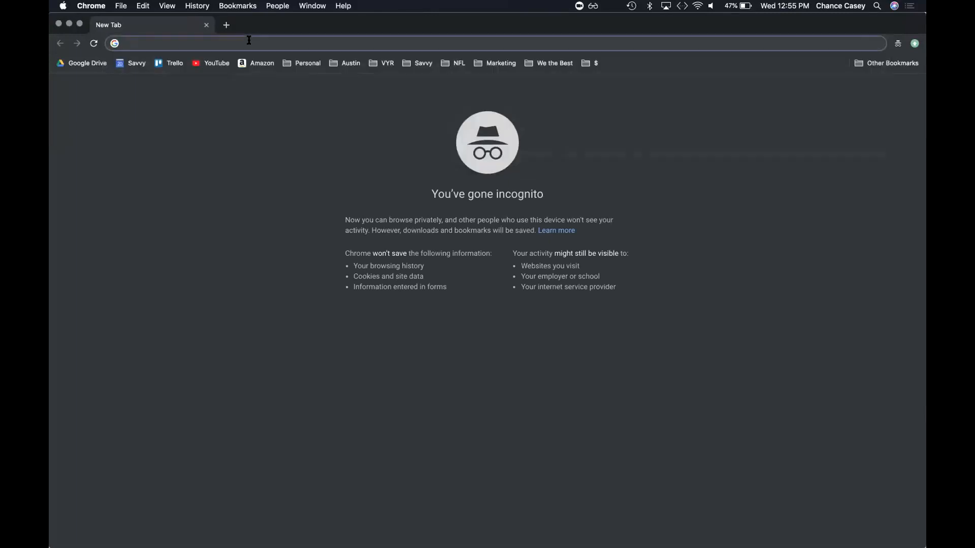
{"action": "type", "text": "vince"}
{"action": "left_click", "coordinate": [59, 24]}
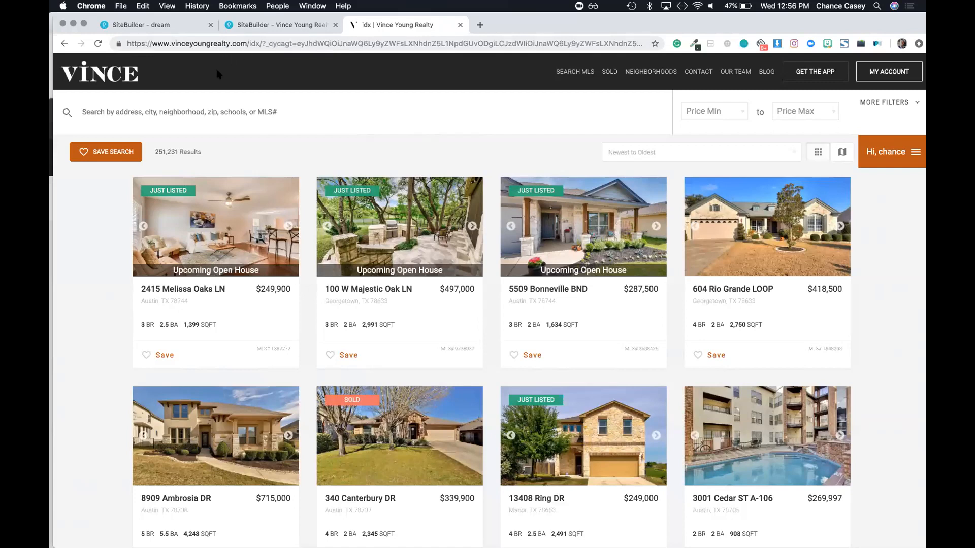
Step: Show the 251,231 unfiltered results on the map and select the whole search URL
{"action": "left_click", "coordinate": [268, 43]}
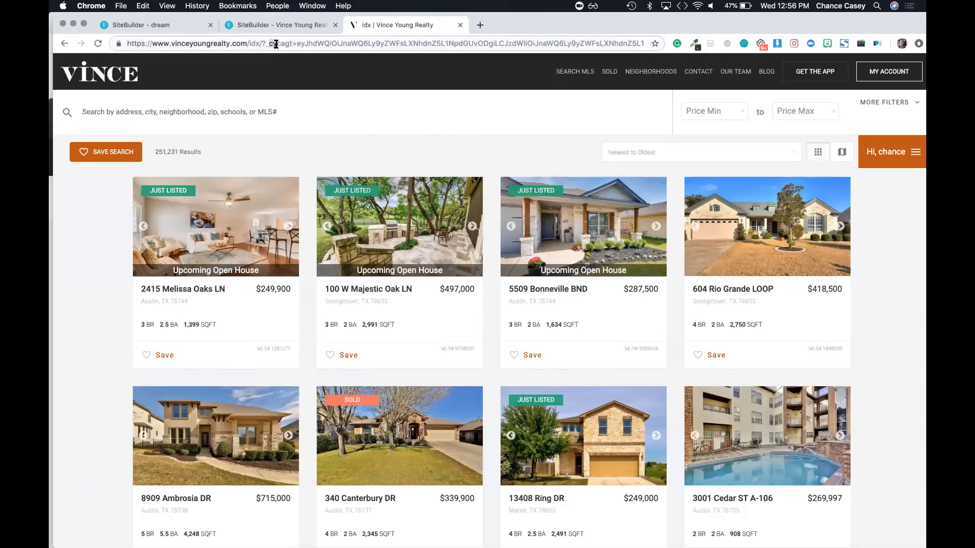
{"action": "left_click_drag", "start_coordinate": [276, 45], "coordinate": [685, 144]}
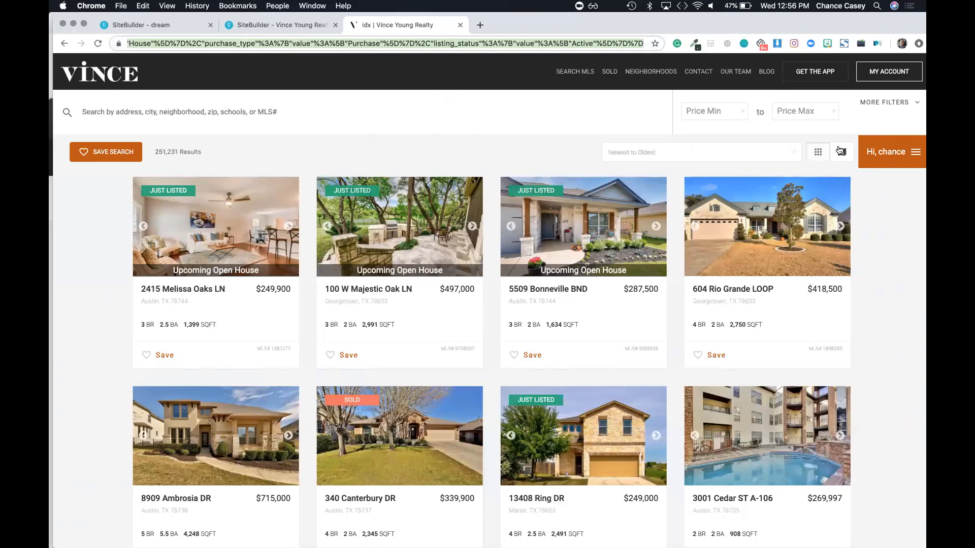
{"action": "left_click", "coordinate": [839, 149]}
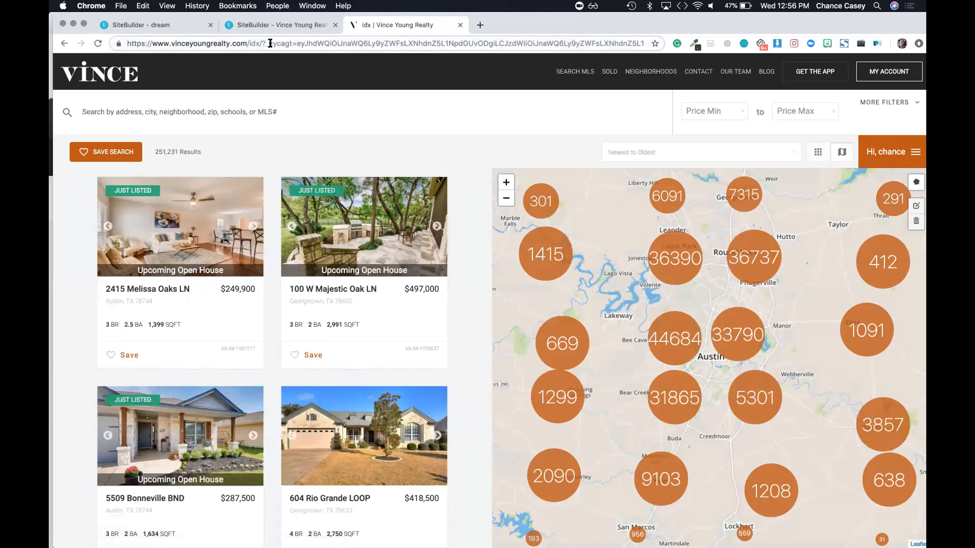
{"action": "left_click_drag", "start_coordinate": [268, 44], "coordinate": [443, 55]}
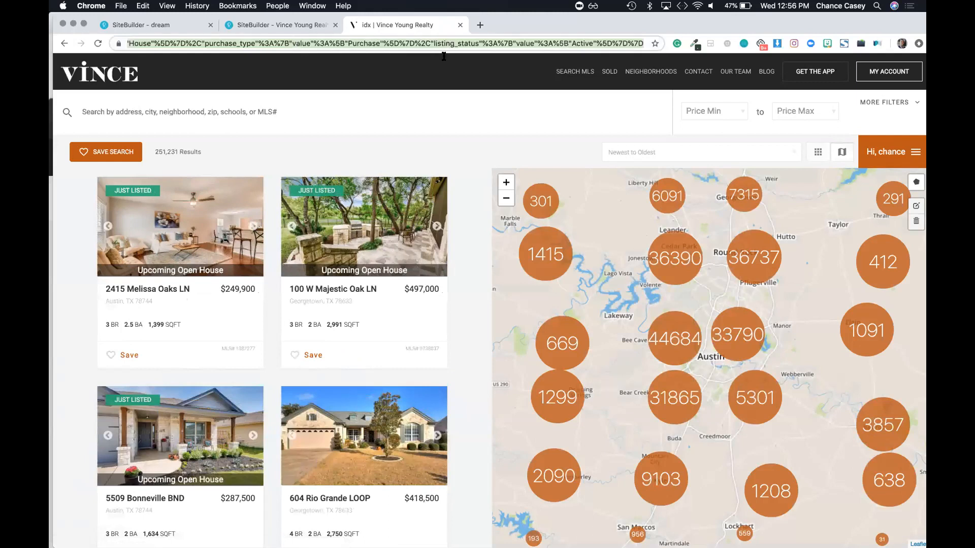
{"action": "left_click_drag", "start_coordinate": [347, 51], "coordinate": [129, 24]}
{"action": "key", "text": "super+a"}
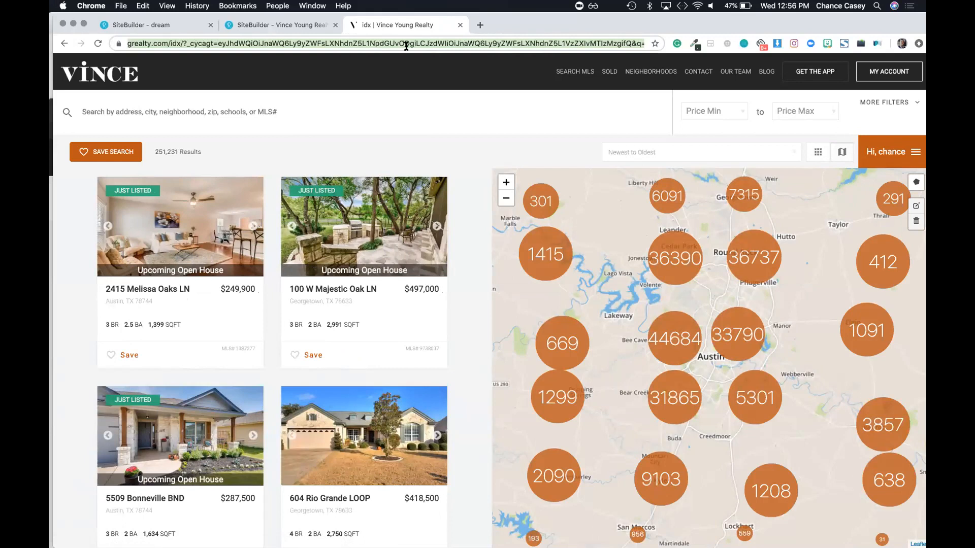